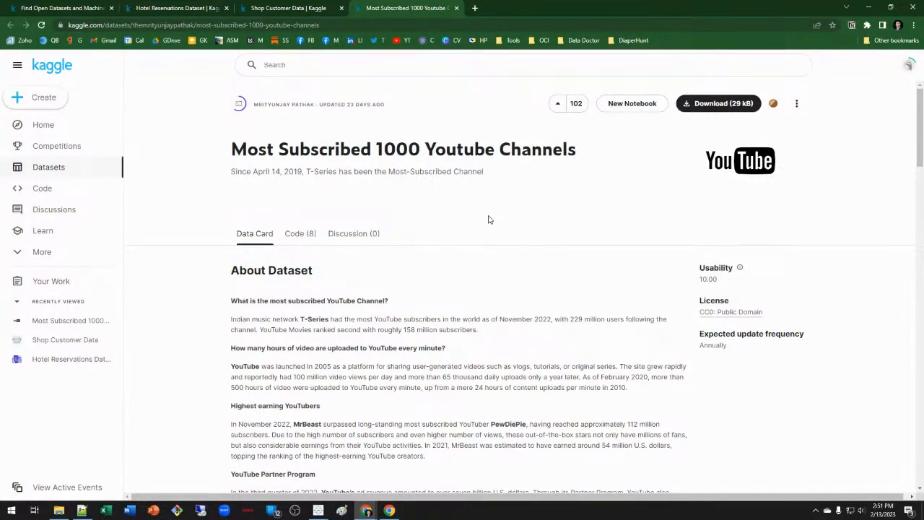
Leave the Kaggle Most Subscribed 1000 Youtube Channels page and bring up Tableau's start page.
scroll(488, 220, down, 1)
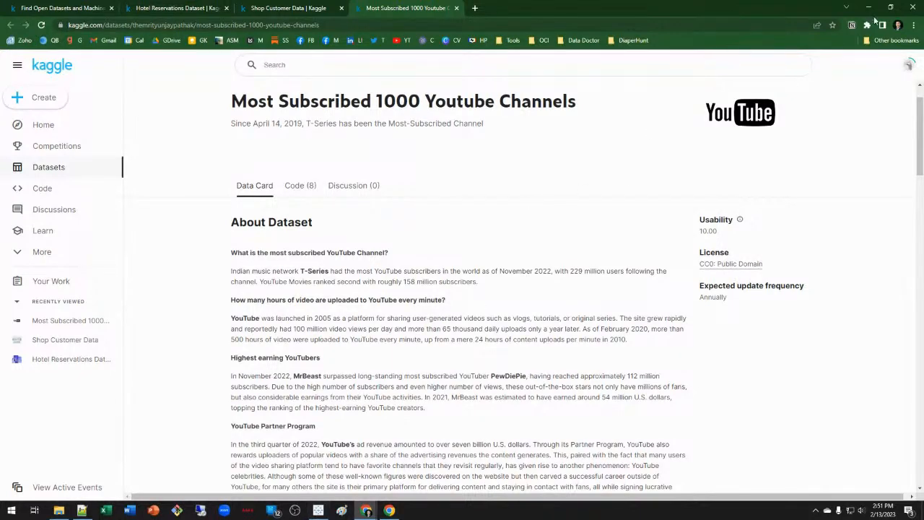
click(318, 510)
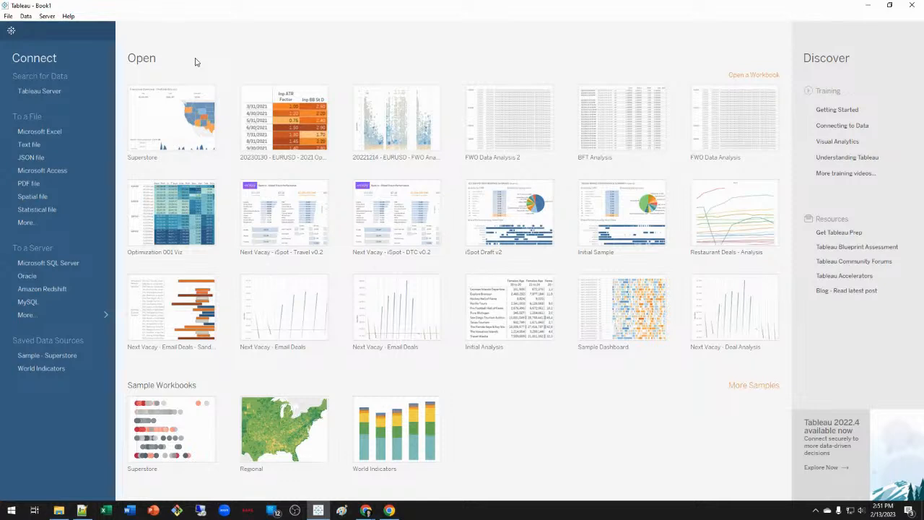
Connect Tableau to topSubscribed.csv as a text file data source.
click(44, 144)
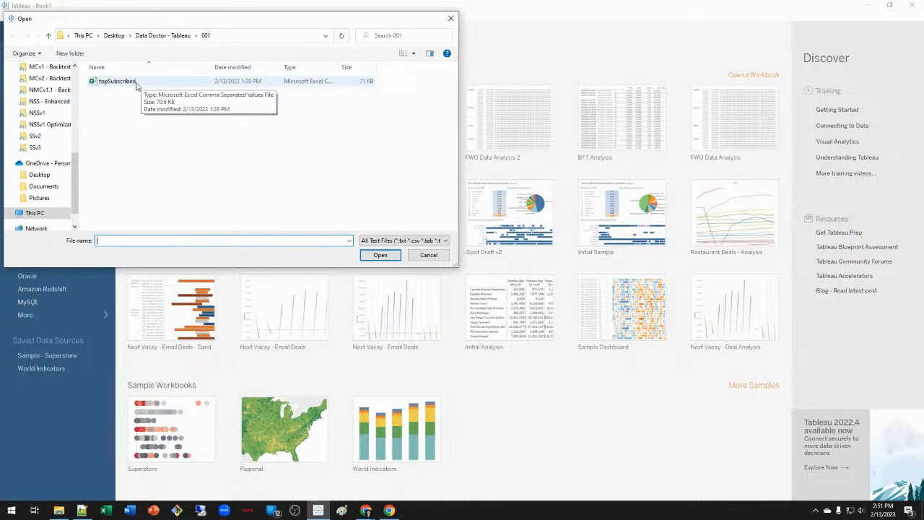
click(141, 82)
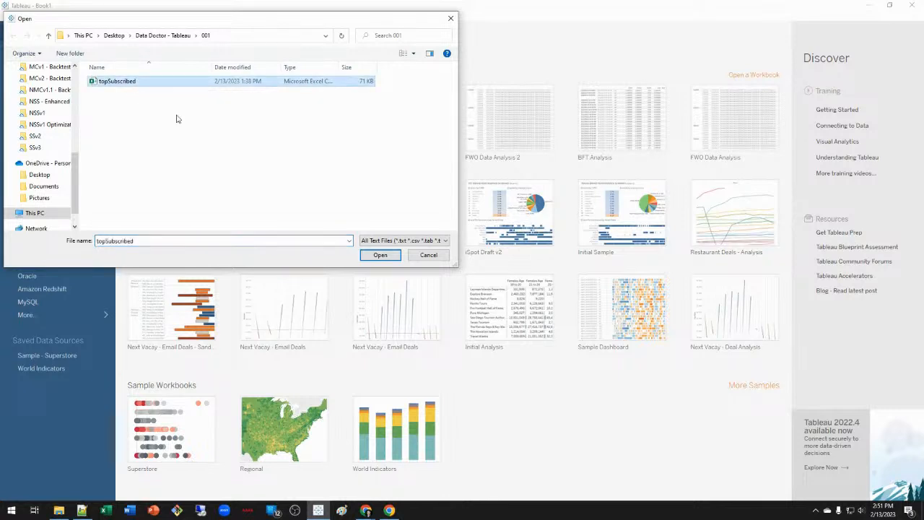
click(382, 257)
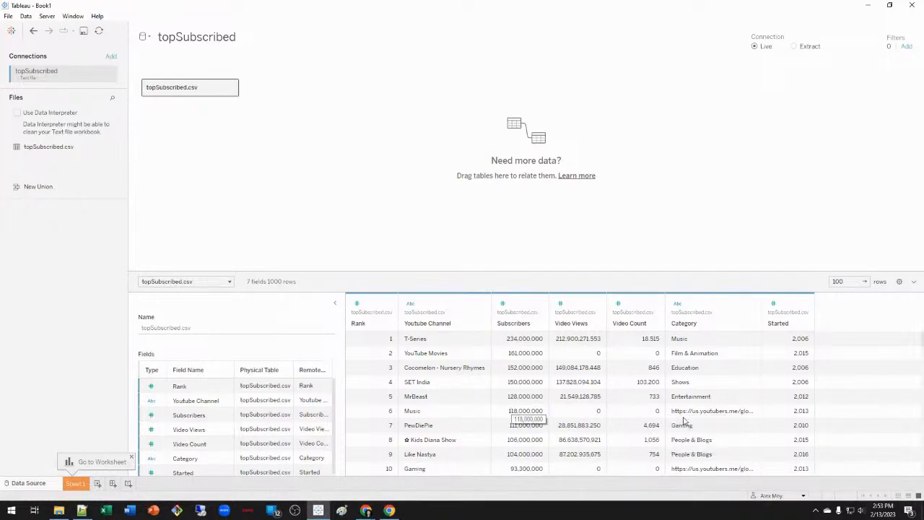
scroll(697, 415, down, 1)
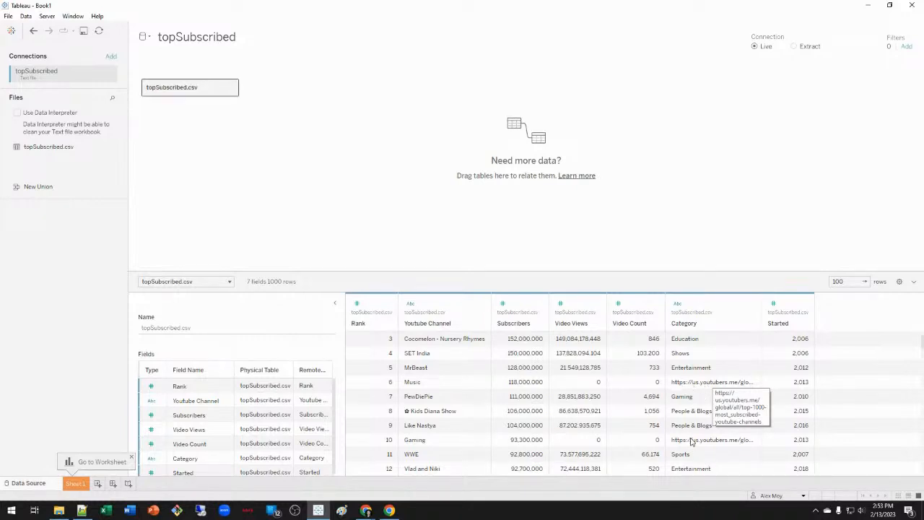
Scroll through the channel rows in the preview, then bring up the Rank field's options.
scroll(691, 442, down, 1)
scroll(691, 452, down, 1)
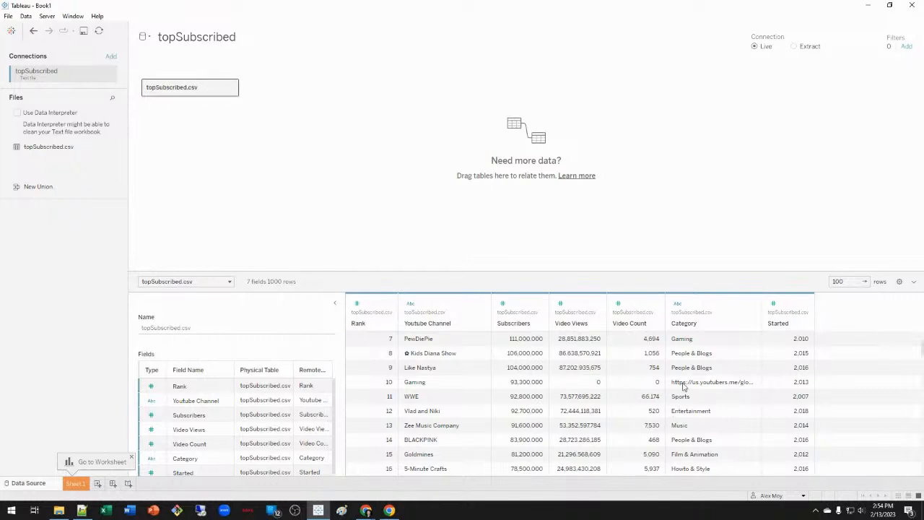
scroll(689, 381, down, 2)
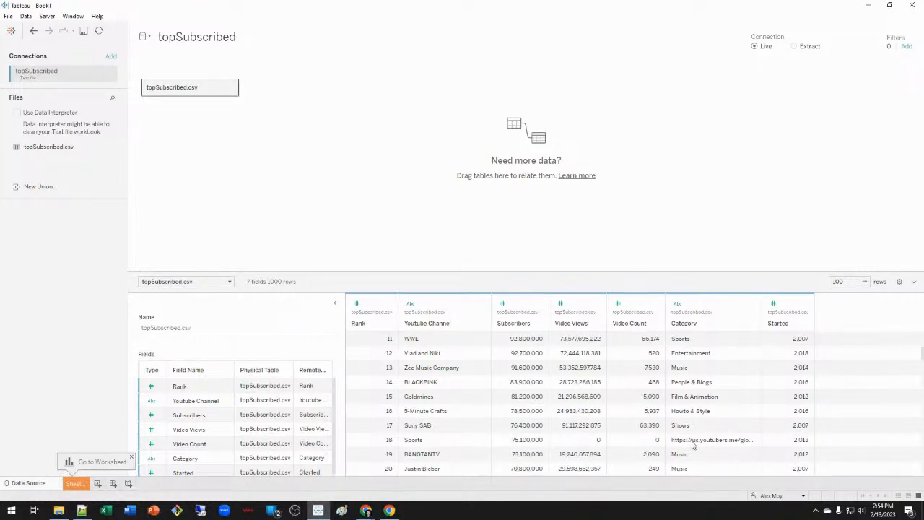
scroll(728, 446, down, 2)
scroll(727, 446, down, 4)
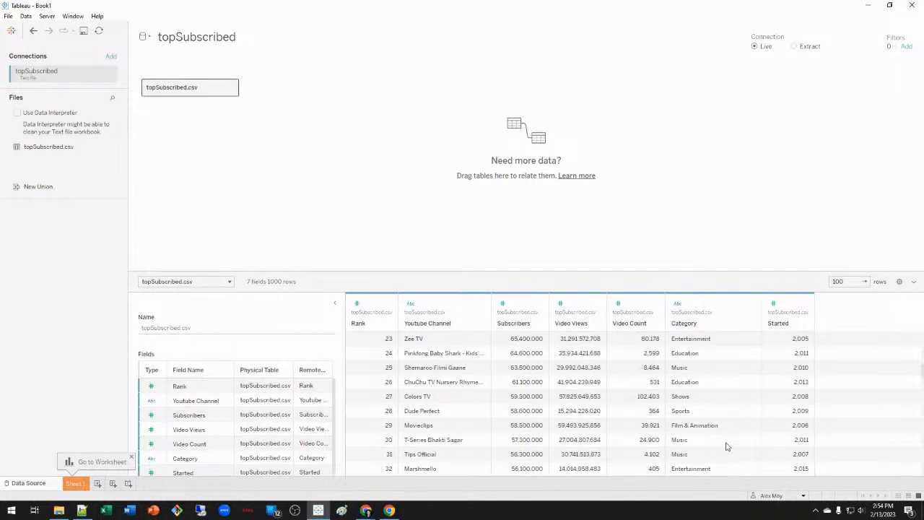
scroll(728, 447, down, 7)
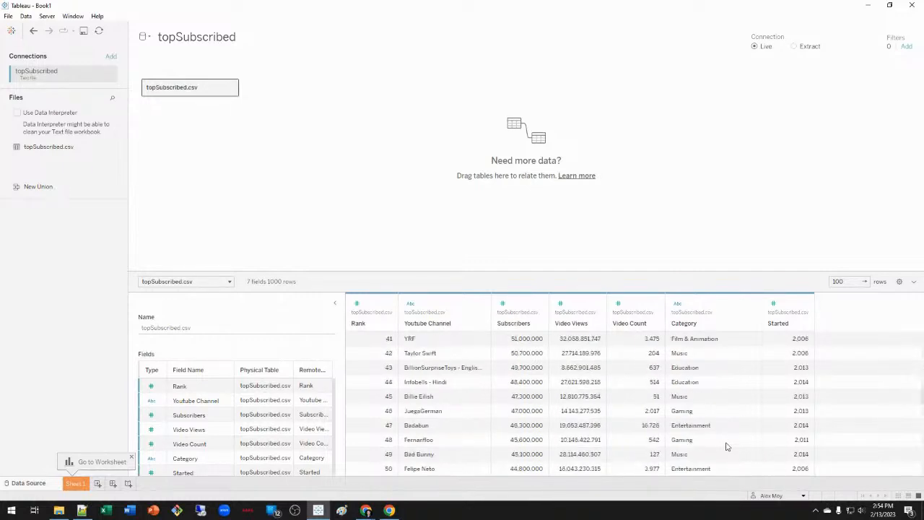
scroll(728, 447, down, 3)
scroll(727, 447, up, 18)
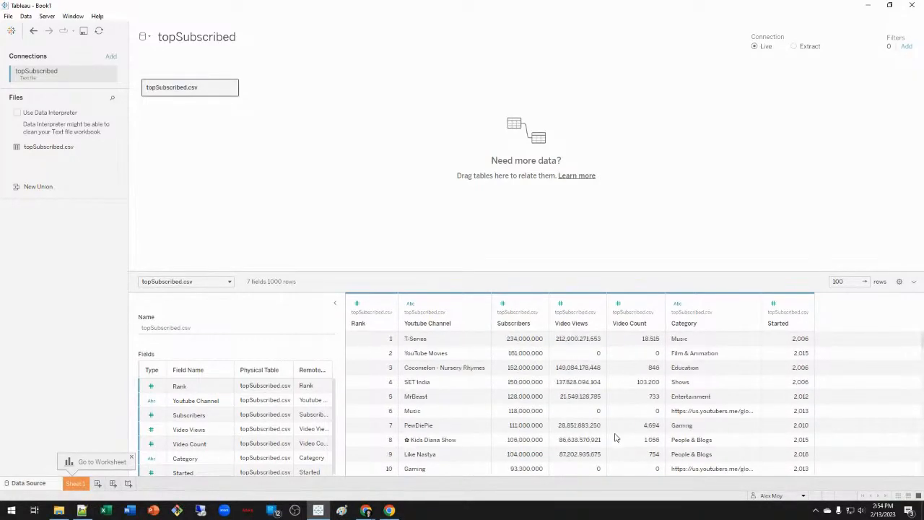
right_click(212, 394)
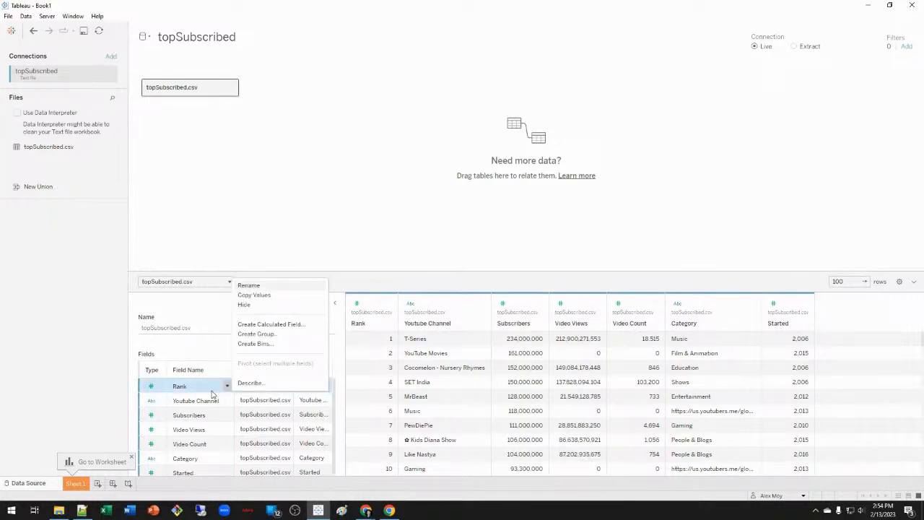
Hide the Rank field so only 6 fields remain, and dismiss the worksheet tip.
click(244, 305)
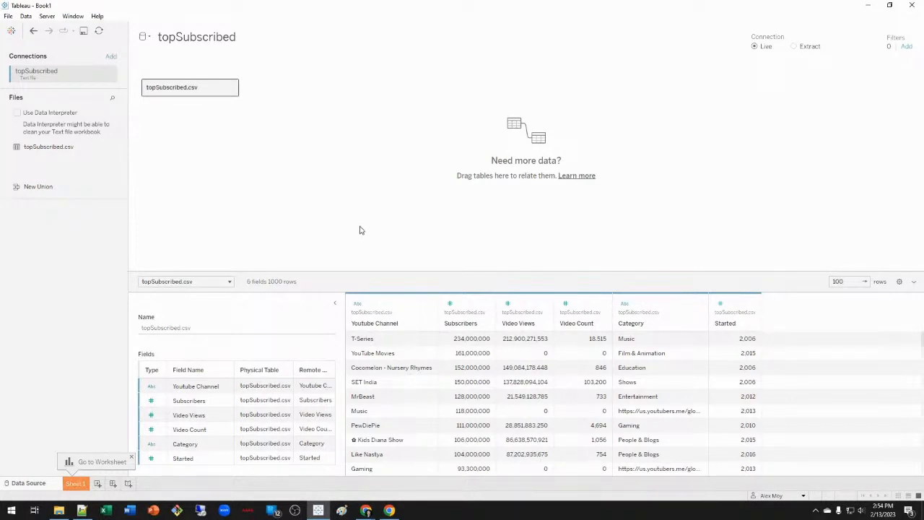
click(131, 457)
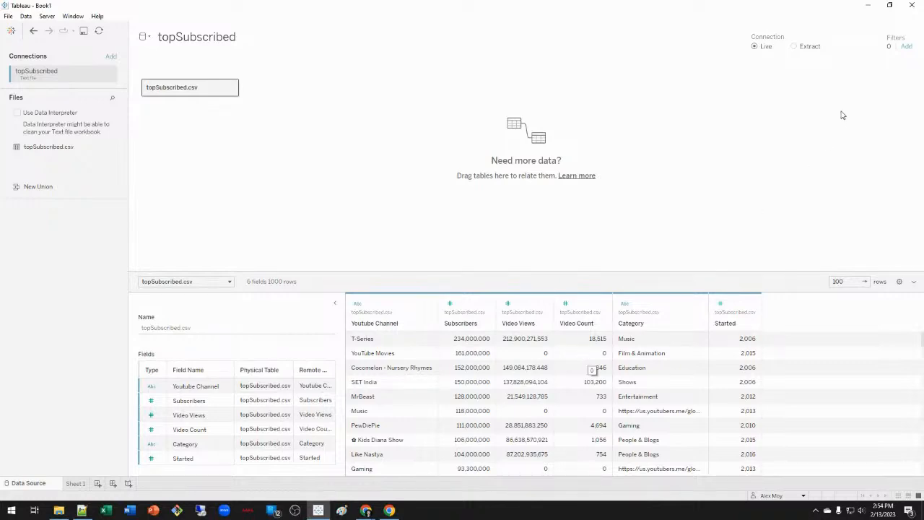
Add a data source filter keeping Video Count at least 1, leaving 991 rows.
click(907, 48)
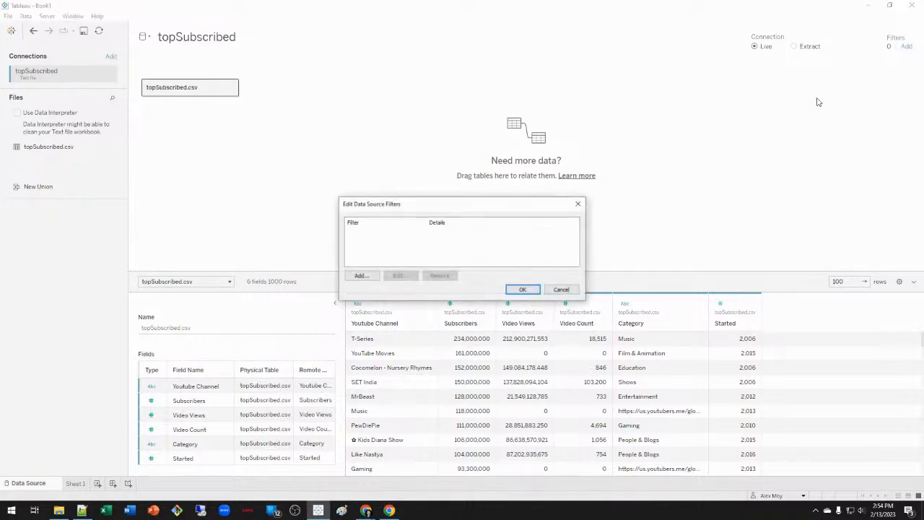
click(363, 275)
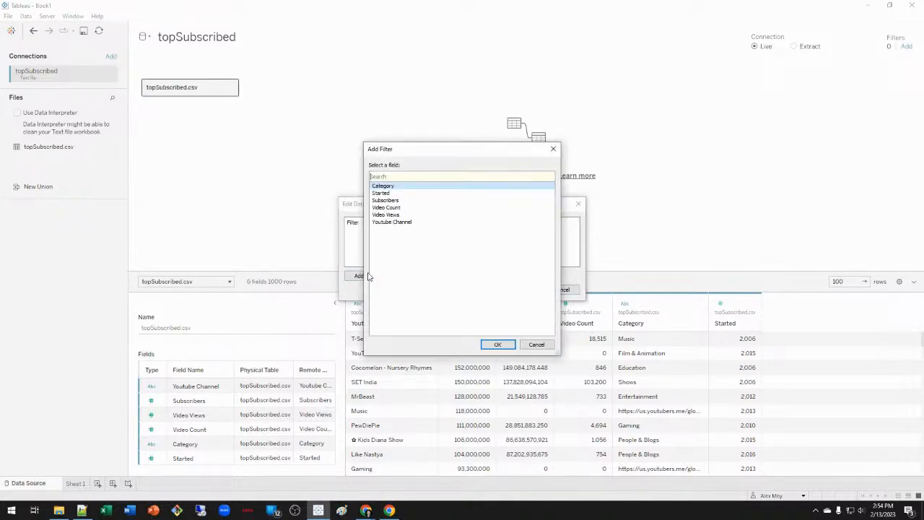
click(434, 209)
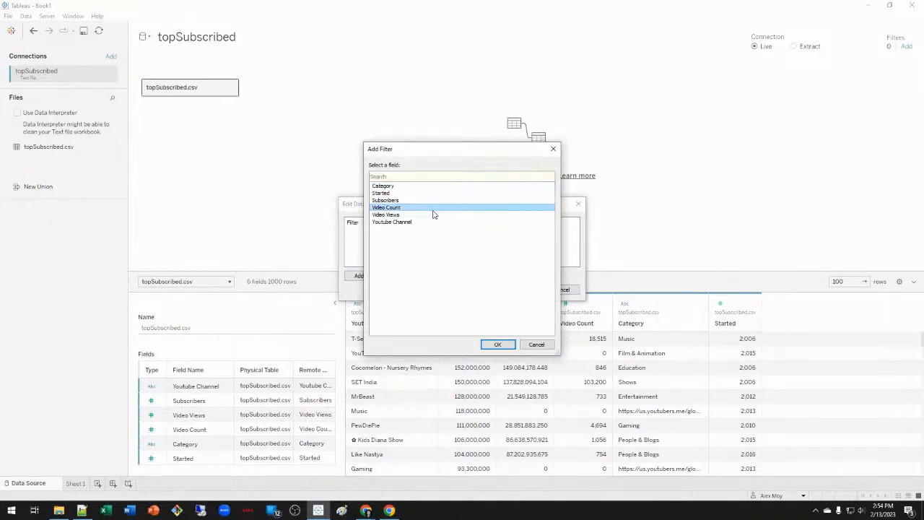
click(506, 345)
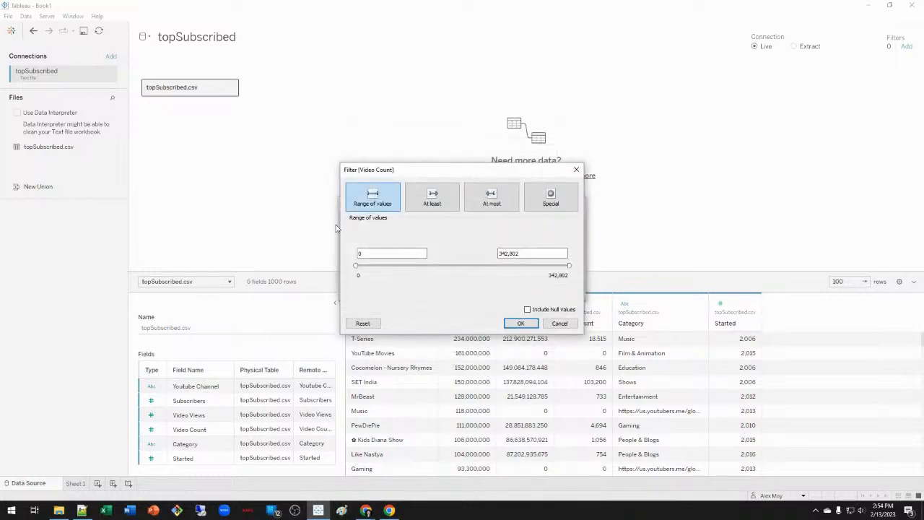
click(432, 198)
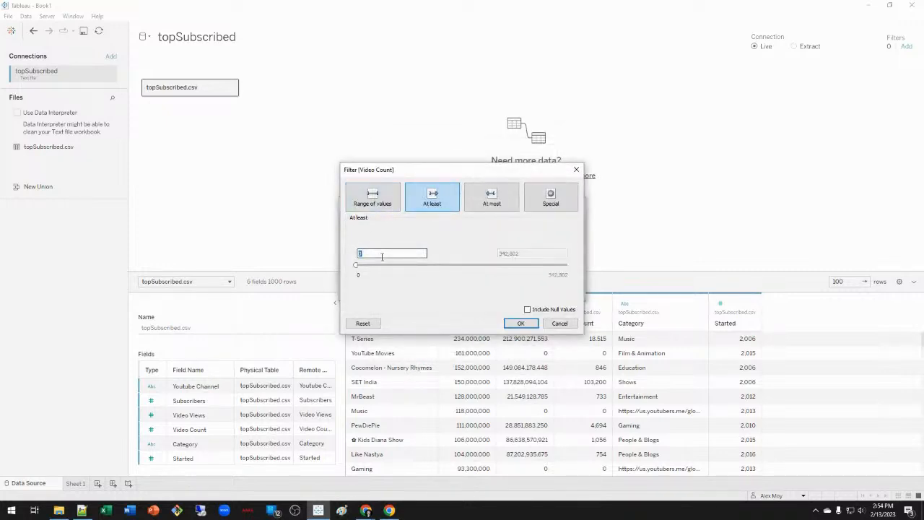
click(521, 325)
click(522, 290)
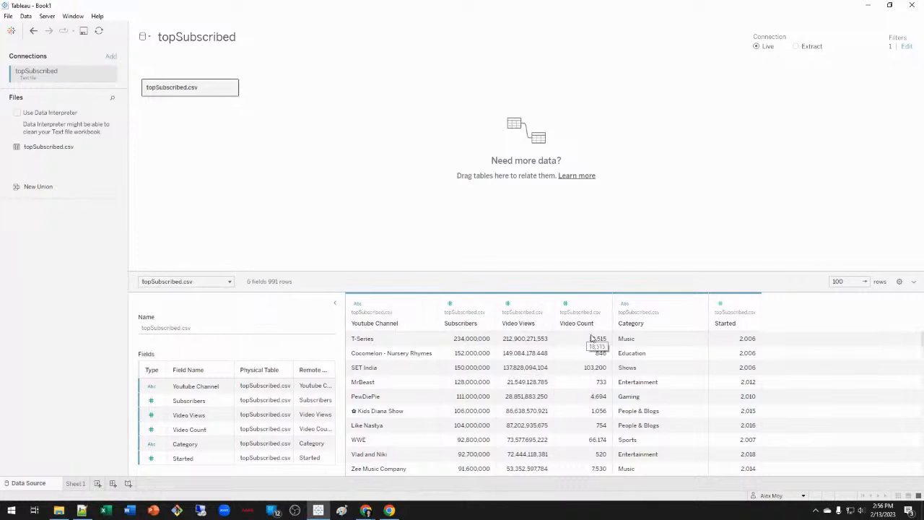
Switch to the blank Sheet 1 worksheet.
click(76, 483)
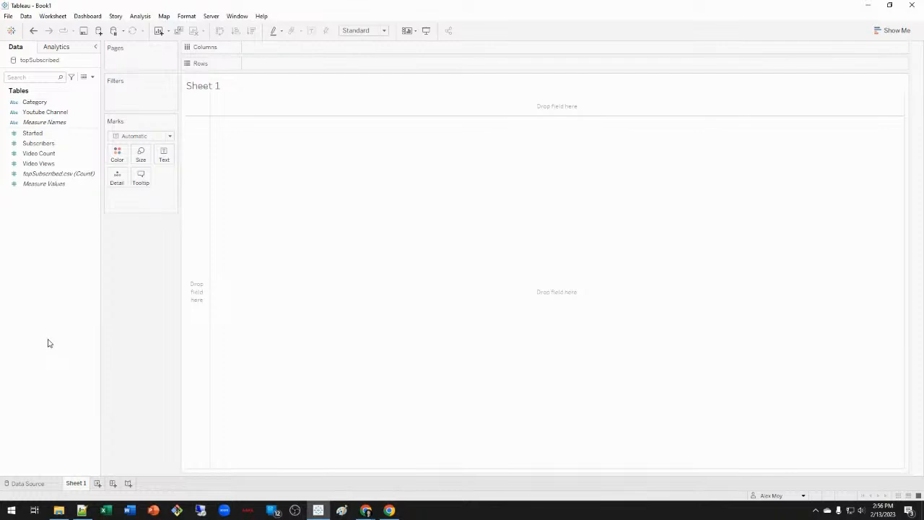
click(43, 484)
click(78, 485)
Inspect the 991 filtered rows in an enlarged View Data window, then close it.
click(84, 78)
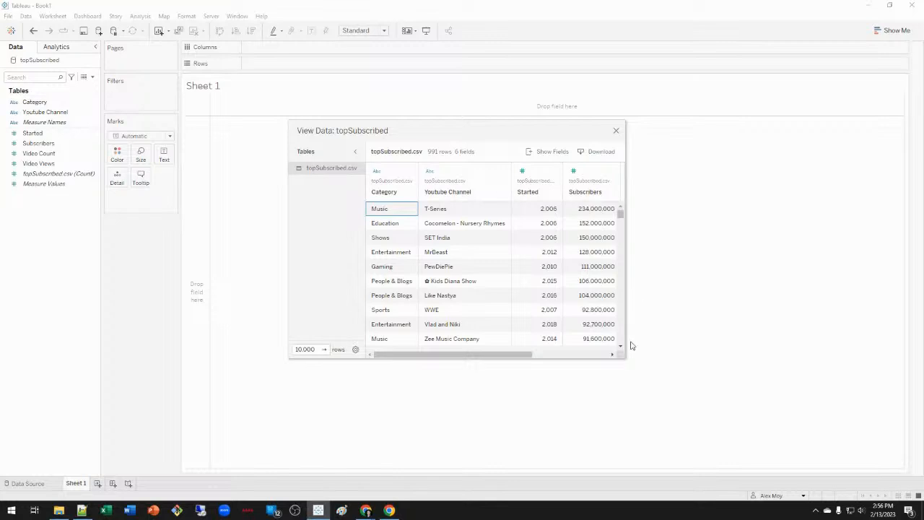
drag(626, 360, 814, 412)
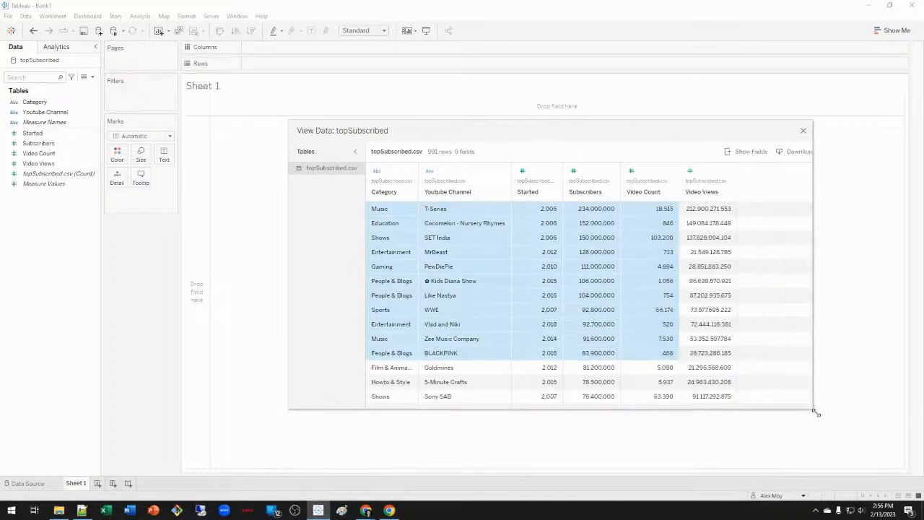
drag(611, 130, 498, 114)
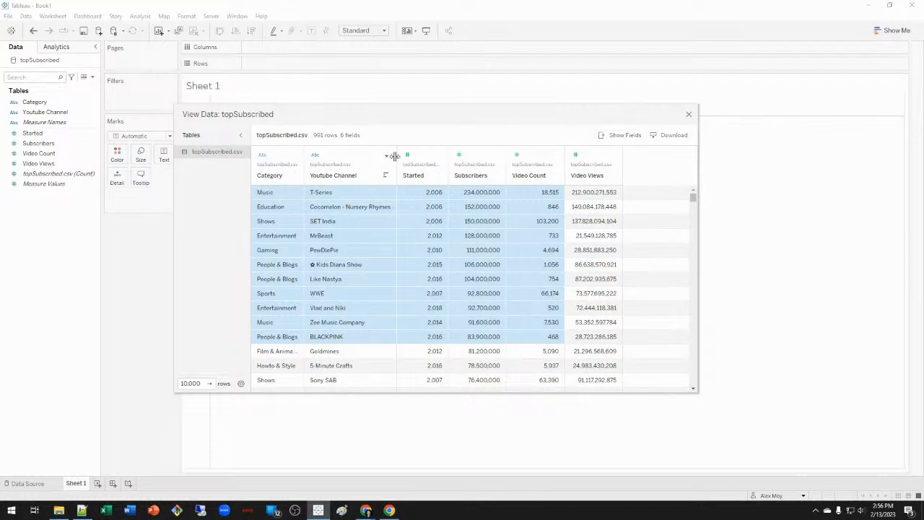
click(621, 135)
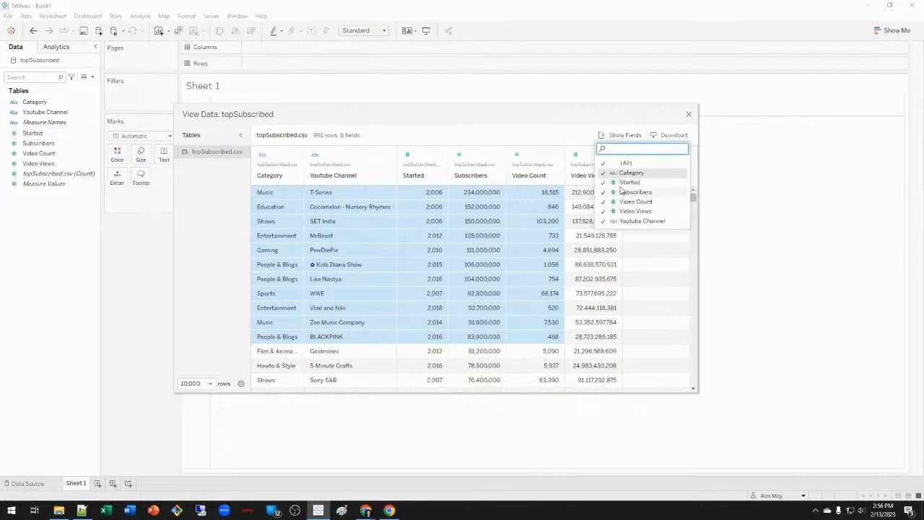
click(620, 135)
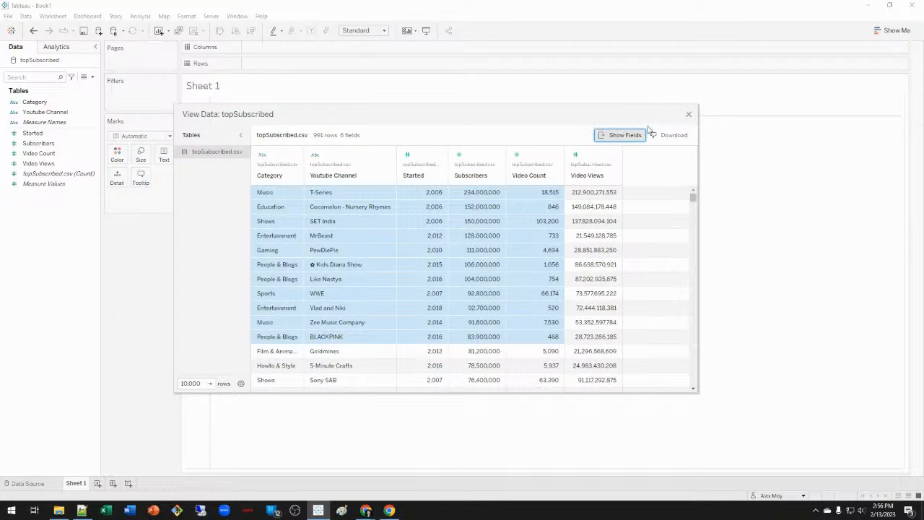
click(689, 115)
click(93, 76)
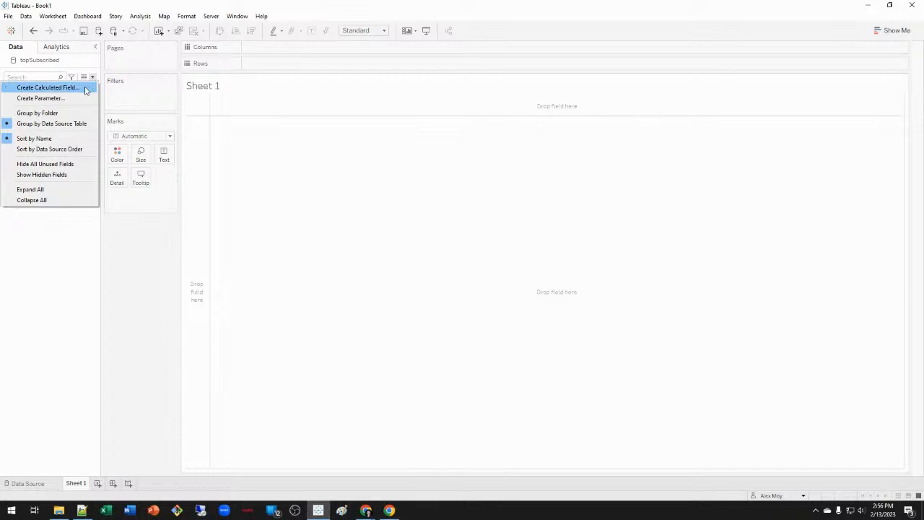
Give the Started field a default Number (Custom) format with 0 decimal places.
click(55, 356)
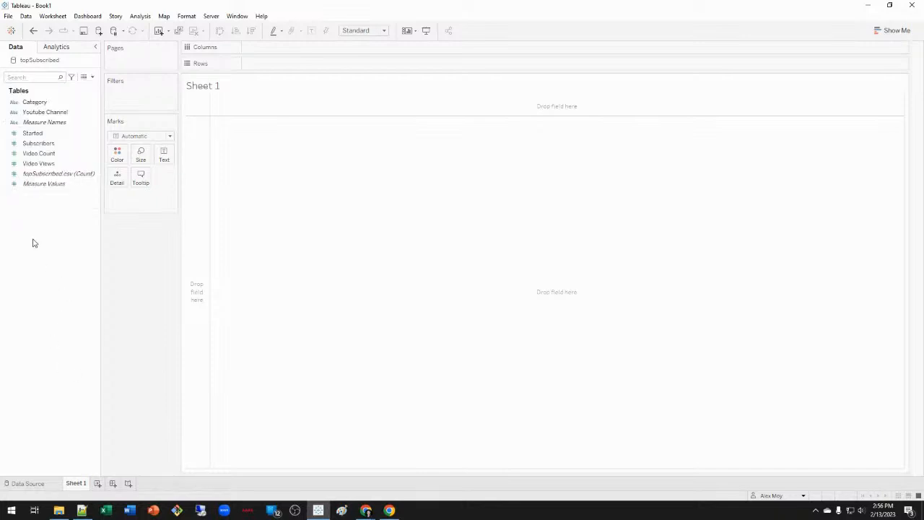
drag(50, 138, 72, 109)
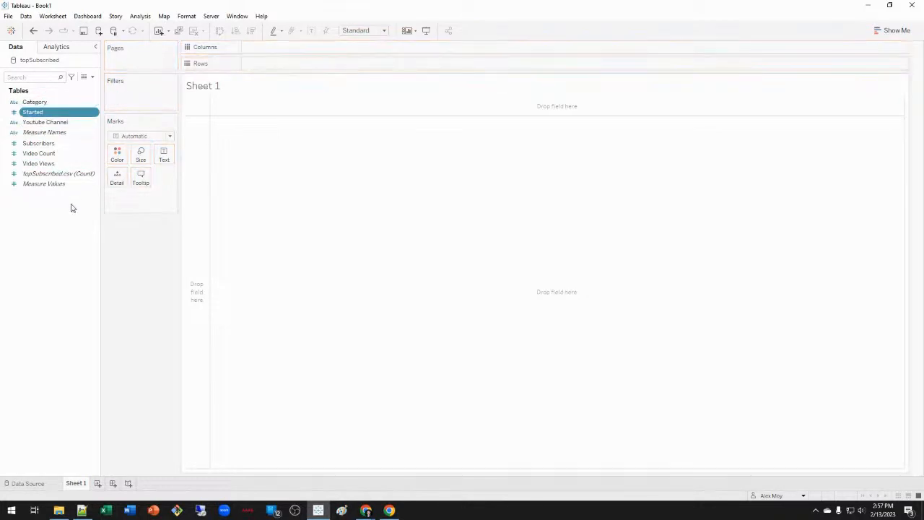
right_click(48, 115)
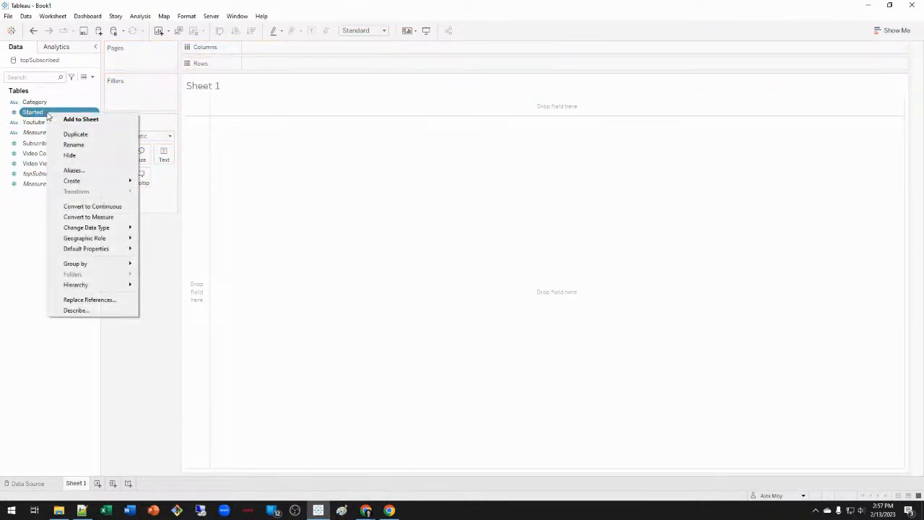
click(31, 221)
right_click(62, 114)
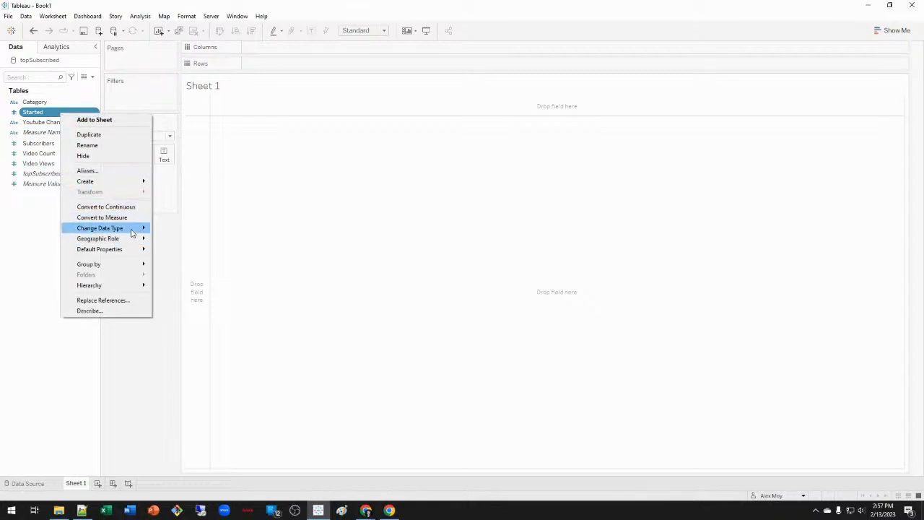
mouse_move(123, 251)
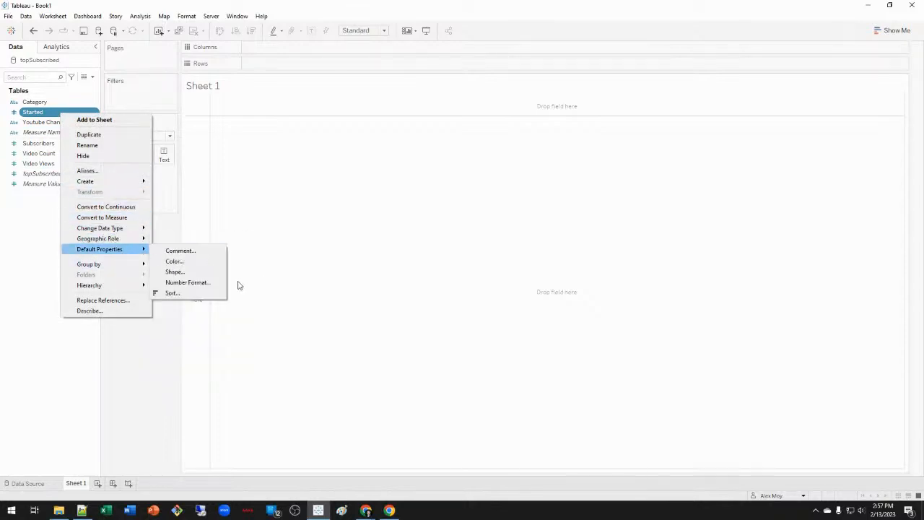
click(211, 283)
click(381, 207)
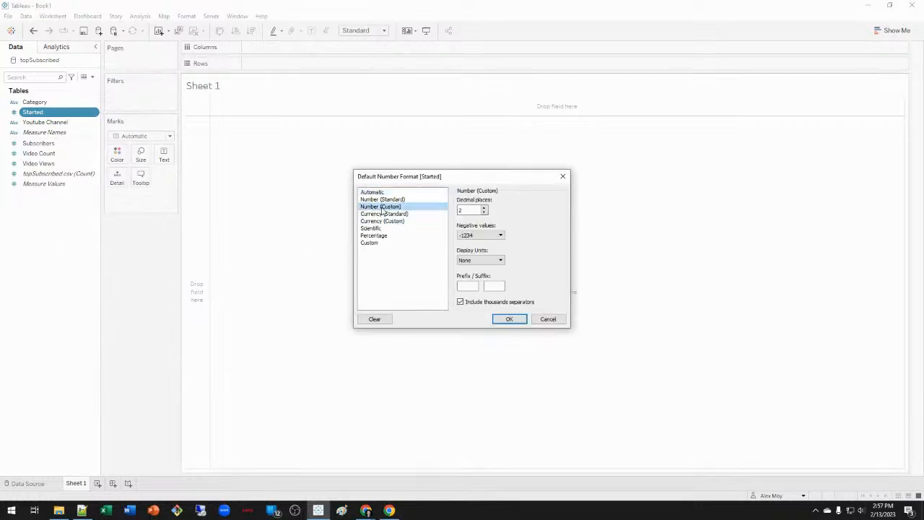
click(485, 212)
click(484, 213)
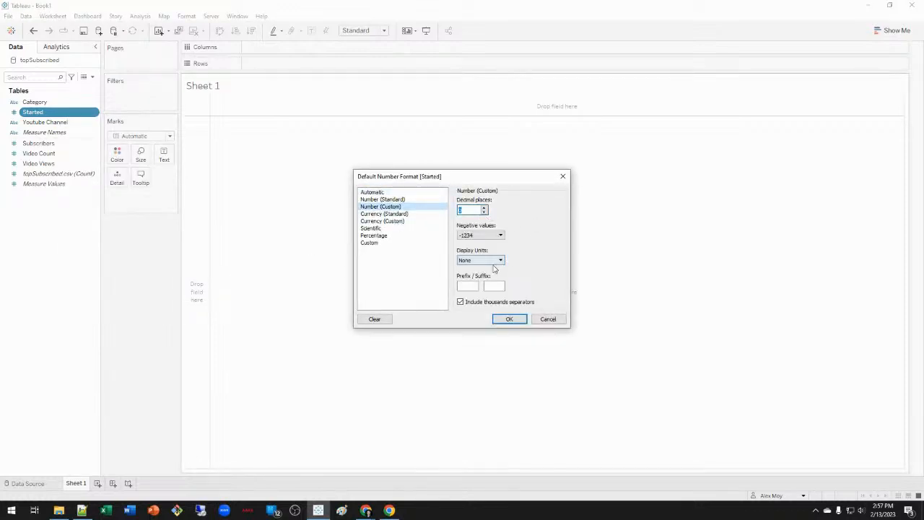
click(509, 319)
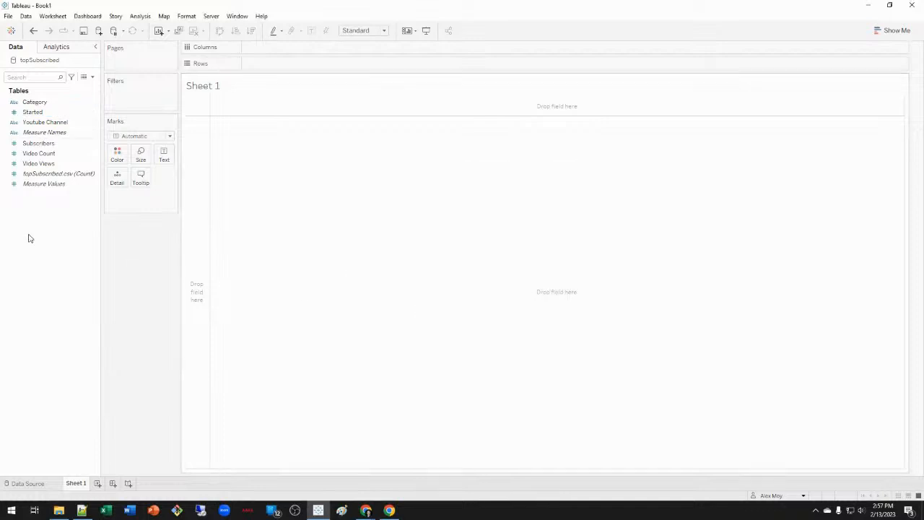
Put Started and then Youtube Channel on Rows to list channels by start year.
drag(32, 112, 369, 196)
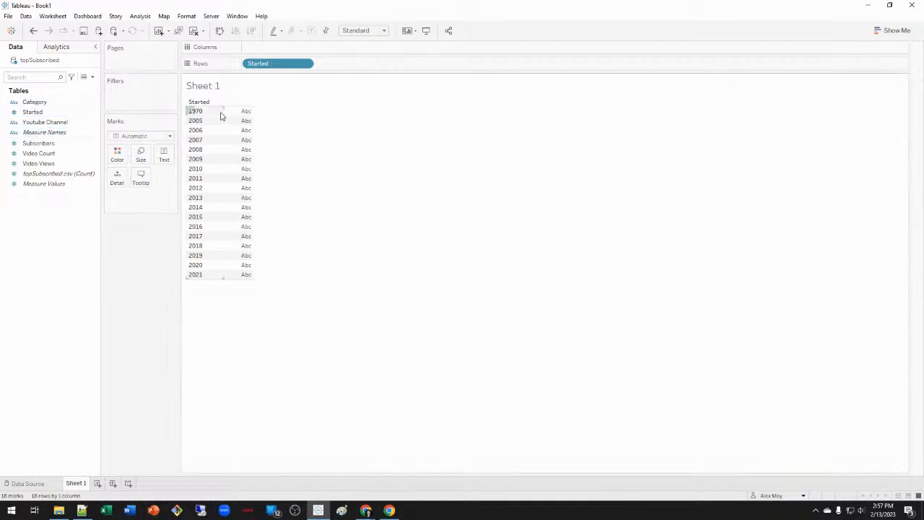
drag(43, 122, 448, 67)
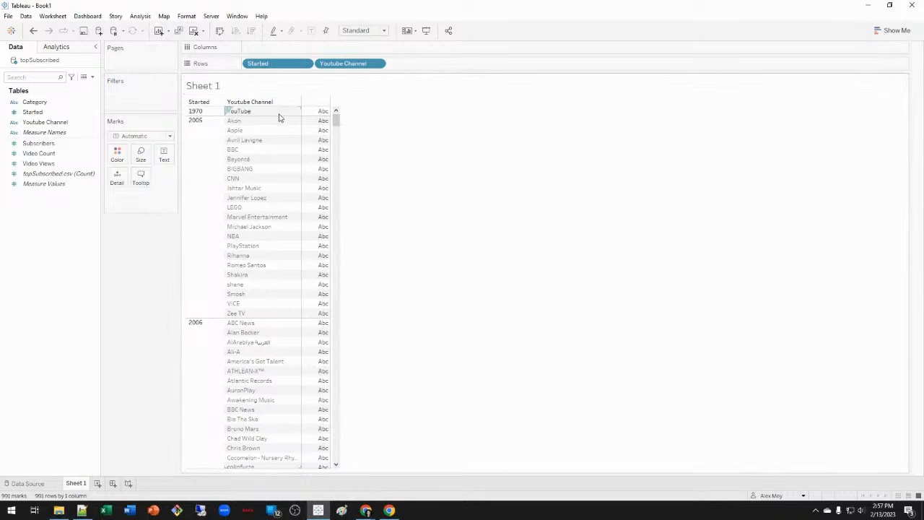
Add Video Count, Video Views and Subscribers columns, then bring up the data source filters.
double_click(39, 153)
double_click(40, 164)
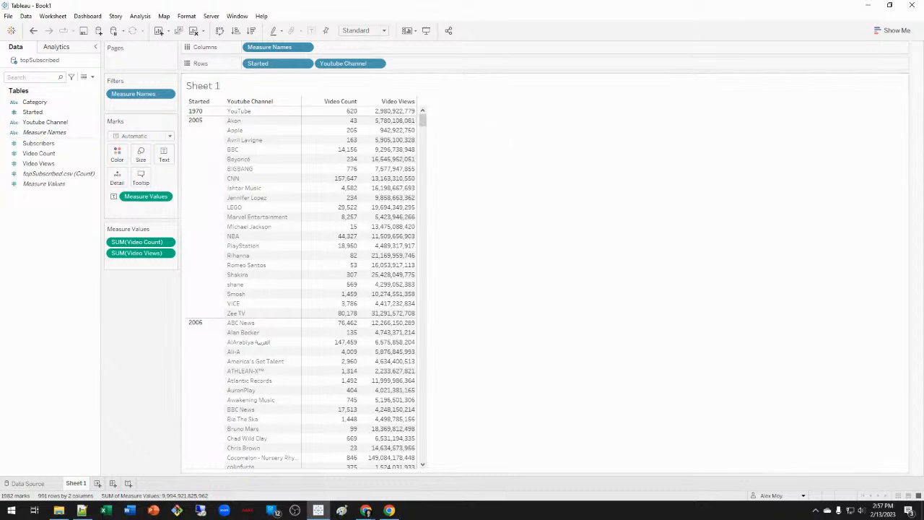
double_click(39, 143)
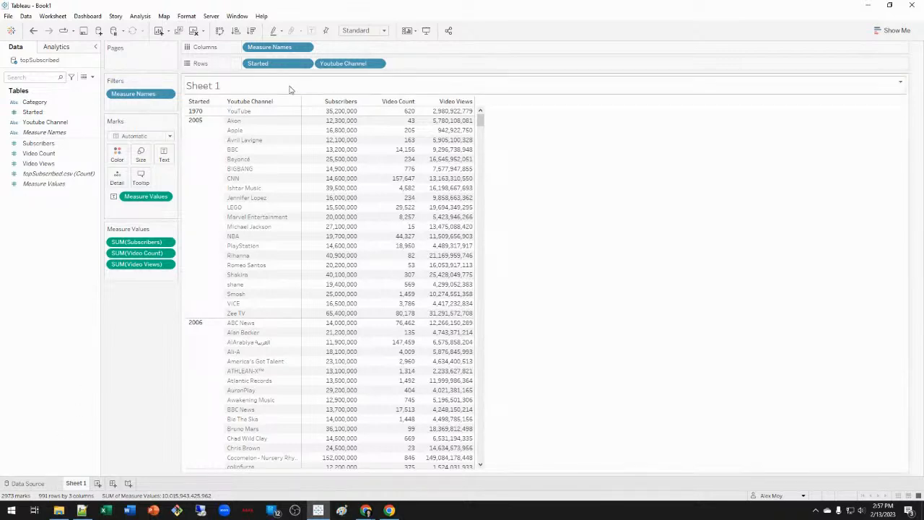
click(46, 482)
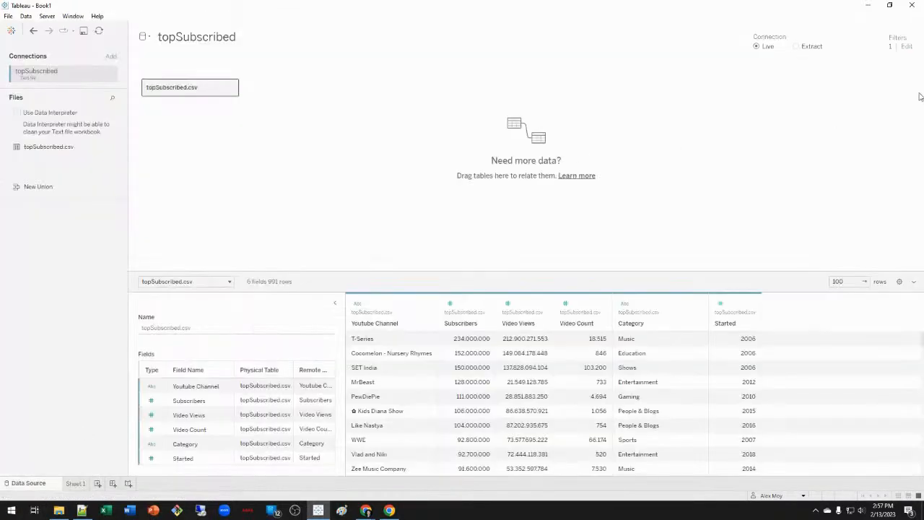
click(904, 47)
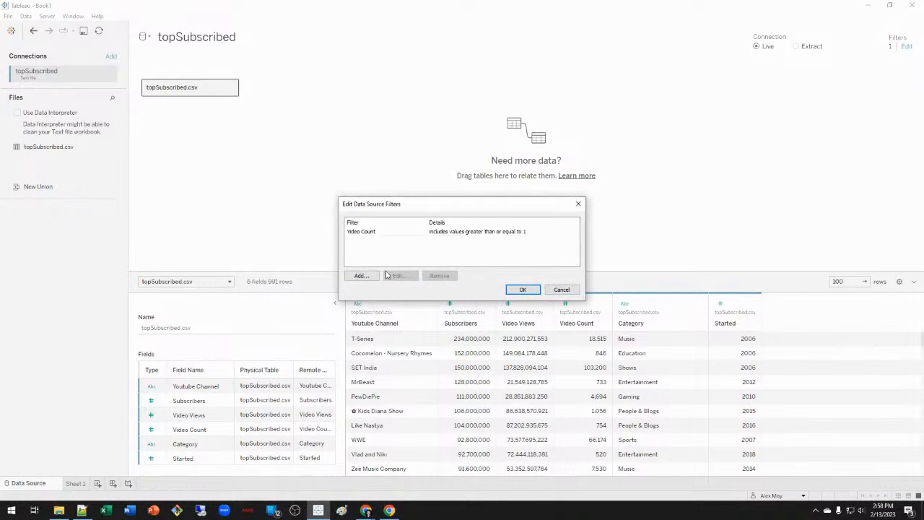
Exclude the YouTube, YouTube Movies and Popular on YouTube channels (990 rows), then return to Sheet 1.
click(360, 275)
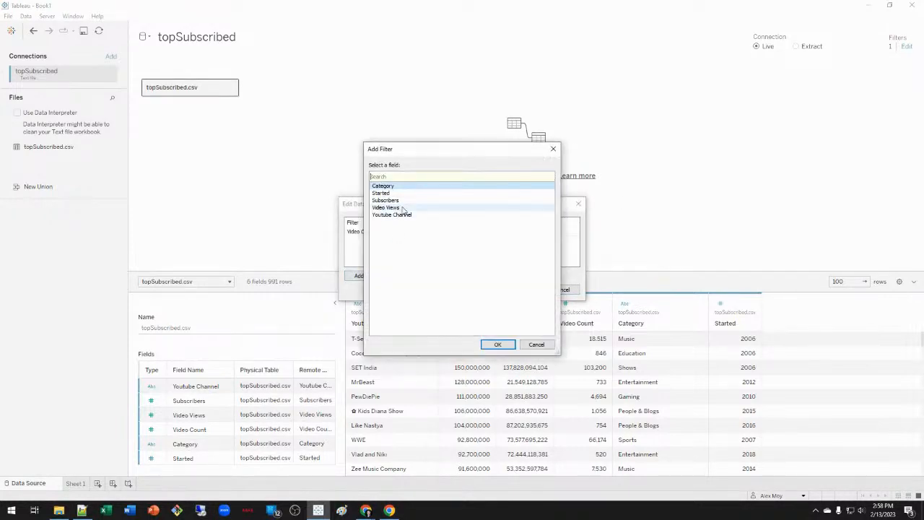
click(408, 216)
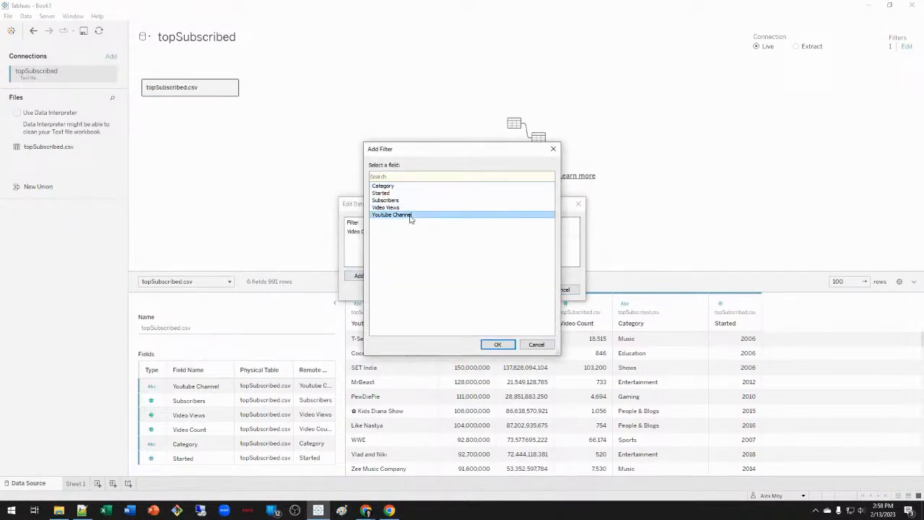
click(498, 346)
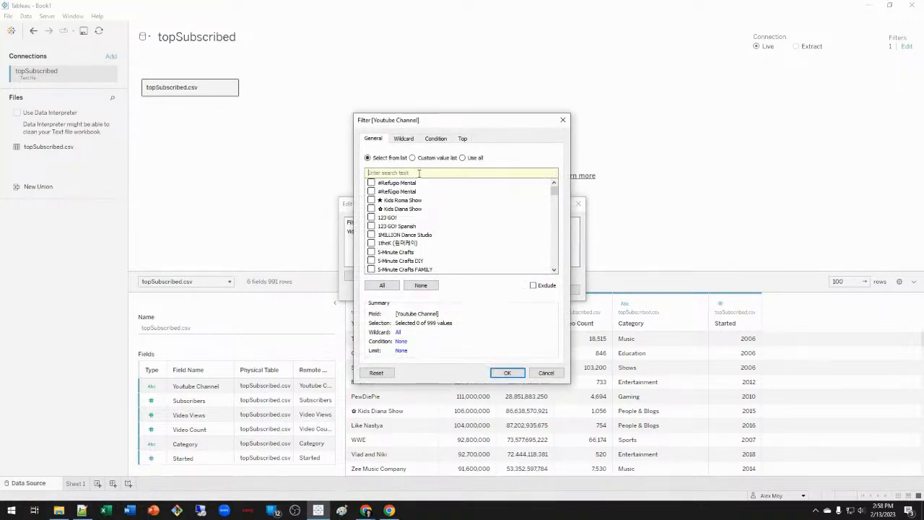
text(youtube)
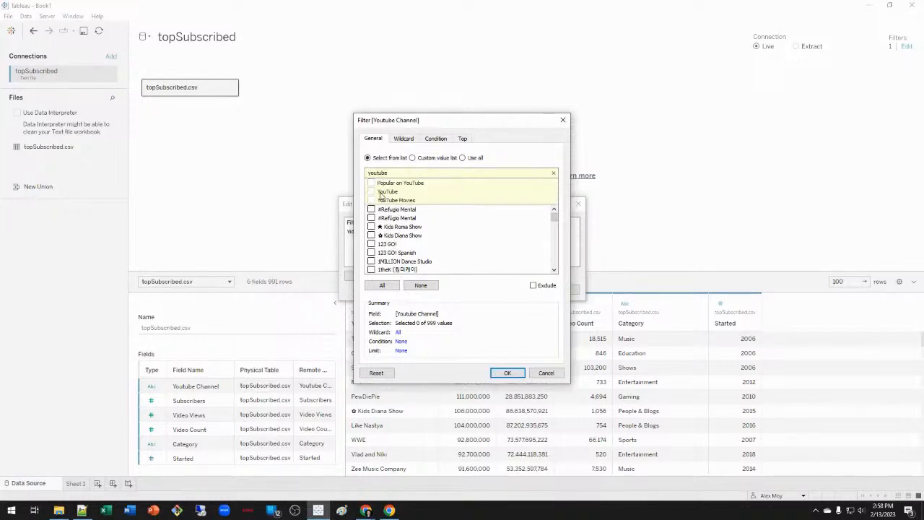
click(372, 192)
click(534, 286)
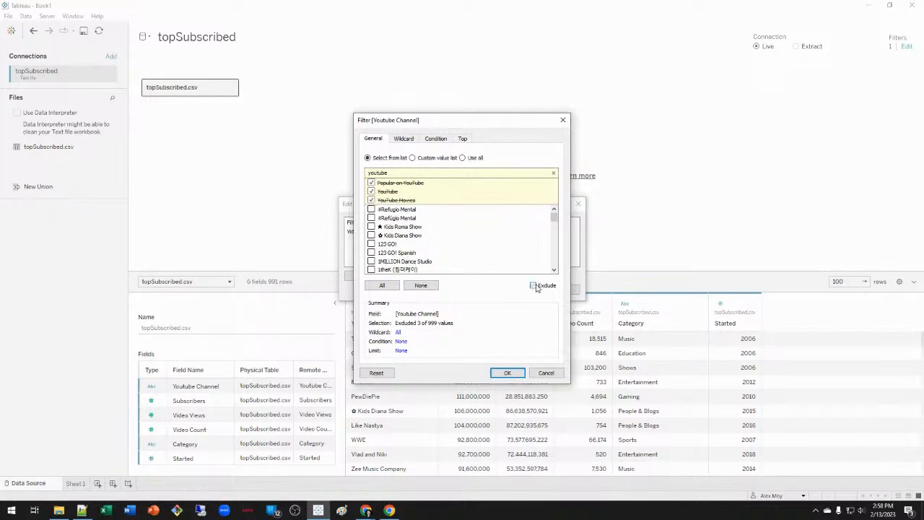
click(509, 374)
click(535, 291)
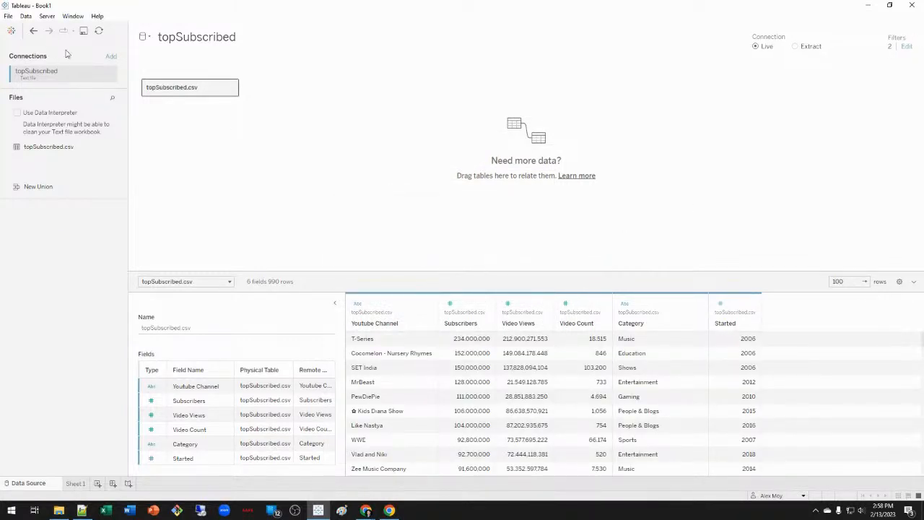
click(75, 483)
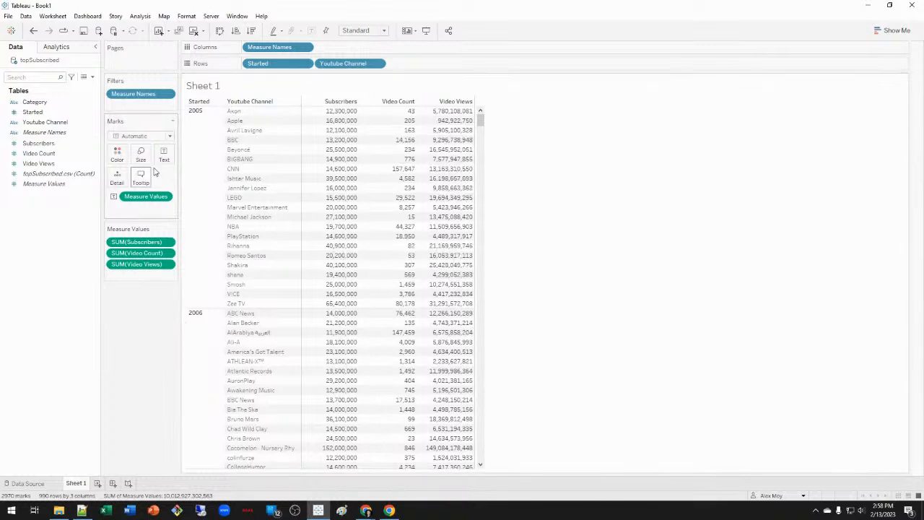
Remove Youtube Channel from Rows so subscribers, video count and views total per start year.
drag(360, 65, 128, 332)
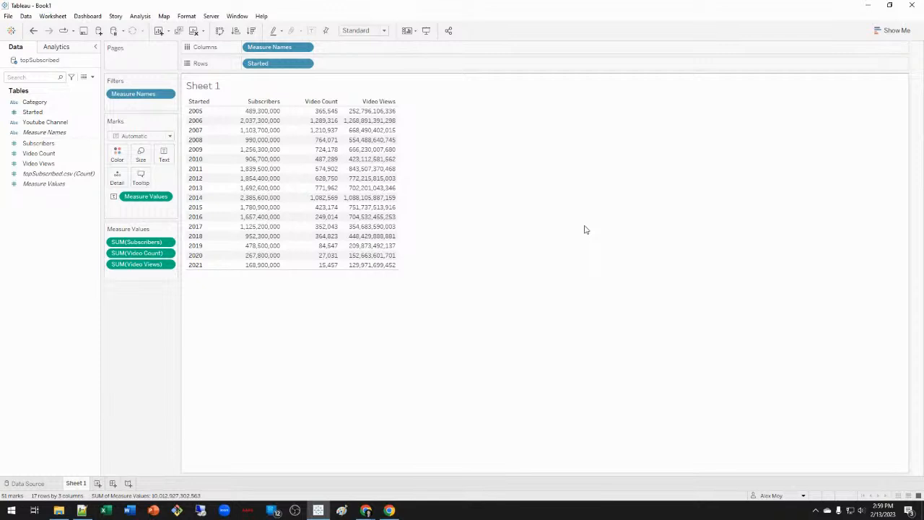
right_click(36, 124)
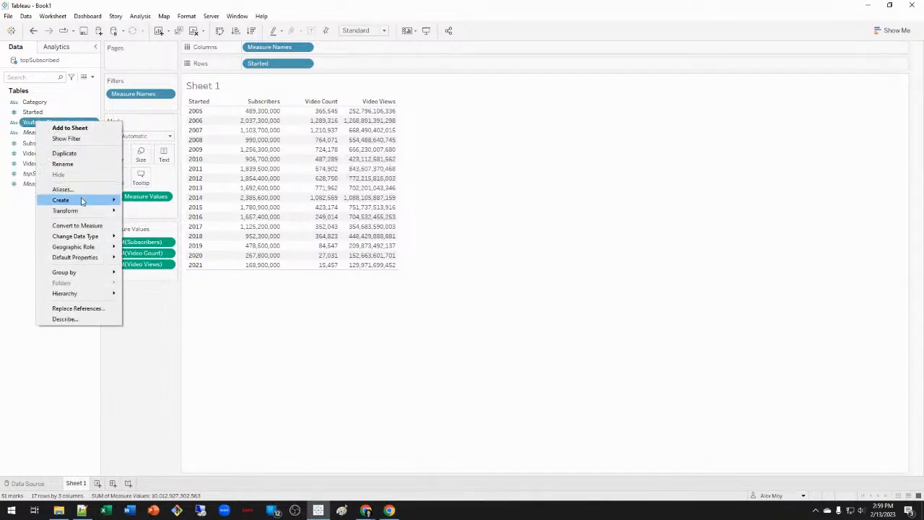
Create a Channel Count field as COUNTD([Youtube Channel]) and add it to Measure Values.
mouse_move(82, 201)
click(155, 203)
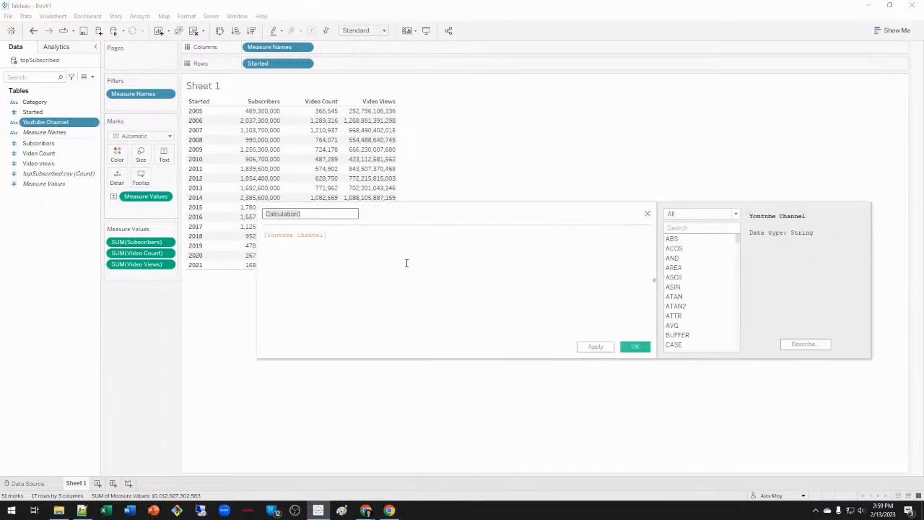
text(Channel Count)
key(Tab)
key(Left)
text(countd()
text())
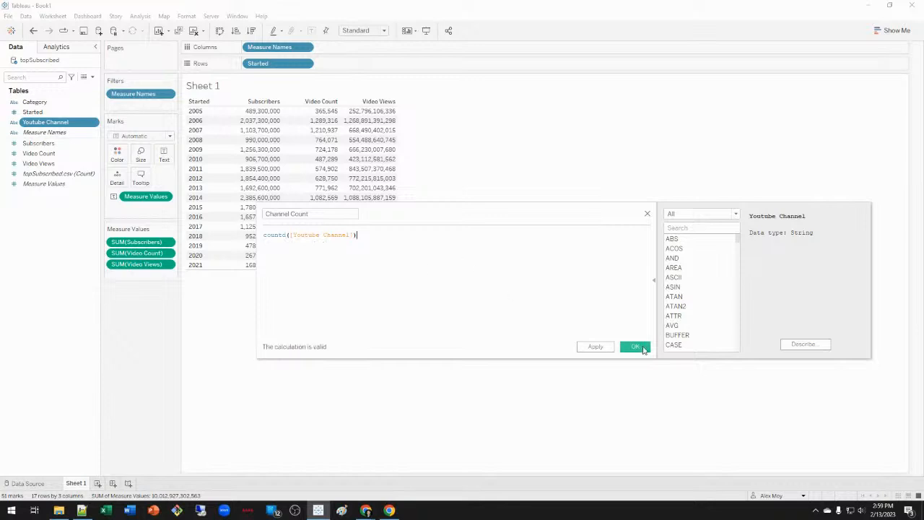
click(640, 349)
drag(40, 148, 141, 278)
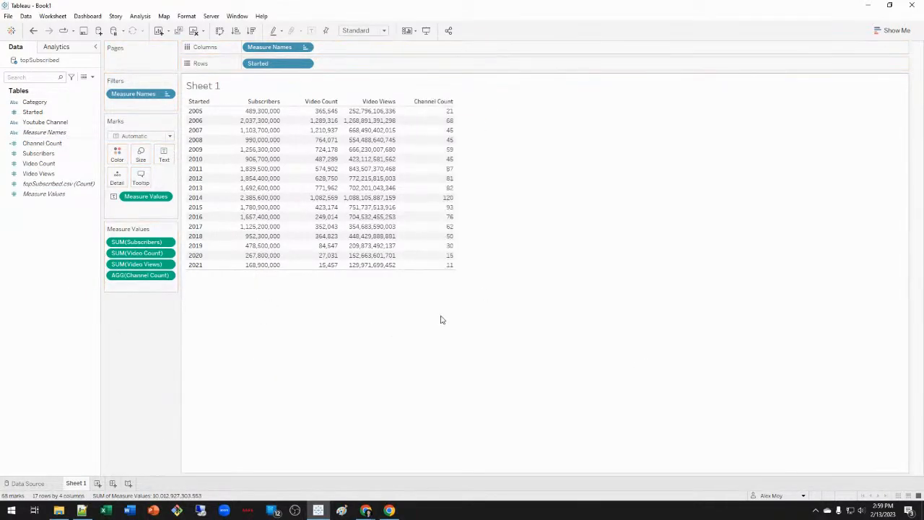
mouse_move(269, 202)
mouse_move(451, 204)
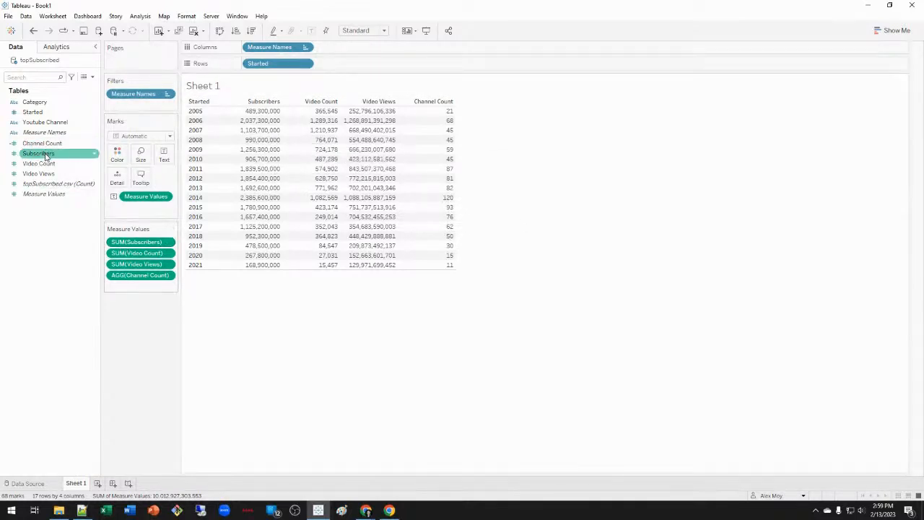
Add AVG(Subscribers) to Measure Values as an Avg. Subscribers column.
drag(45, 155, 144, 291)
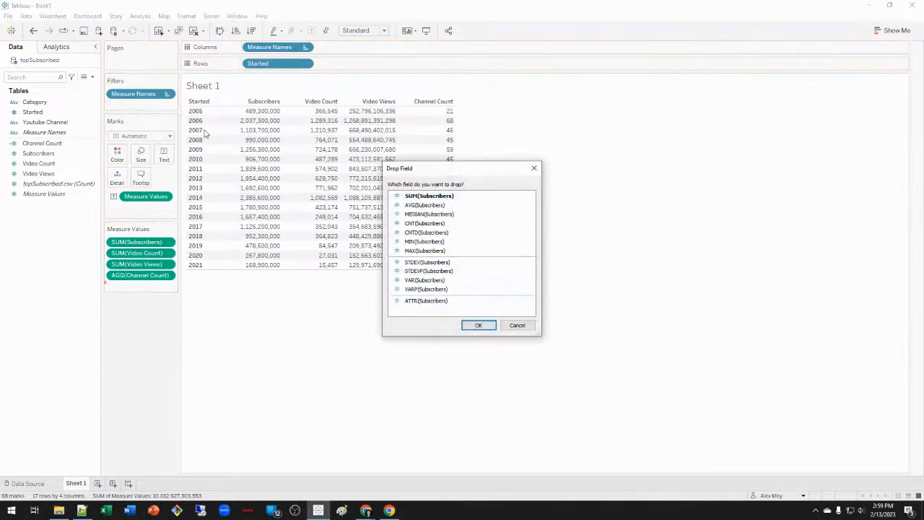
click(475, 206)
click(482, 325)
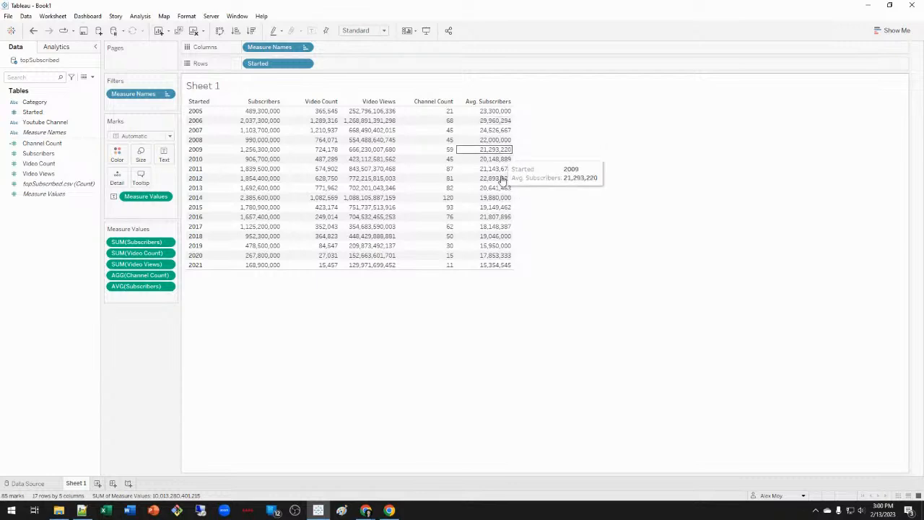
mouse_move(496, 268)
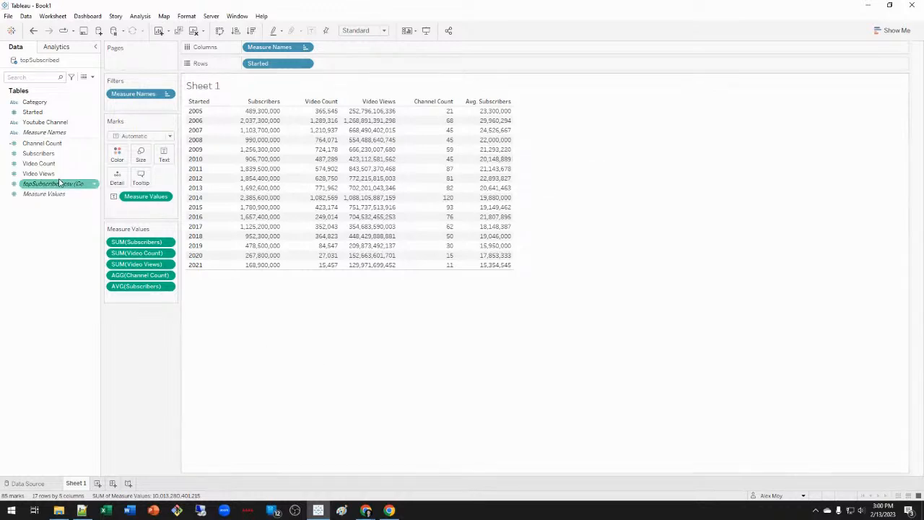
Add AVG(Video Count) to Measure Values as an Avg. Video Count column.
drag(42, 164, 149, 303)
click(448, 207)
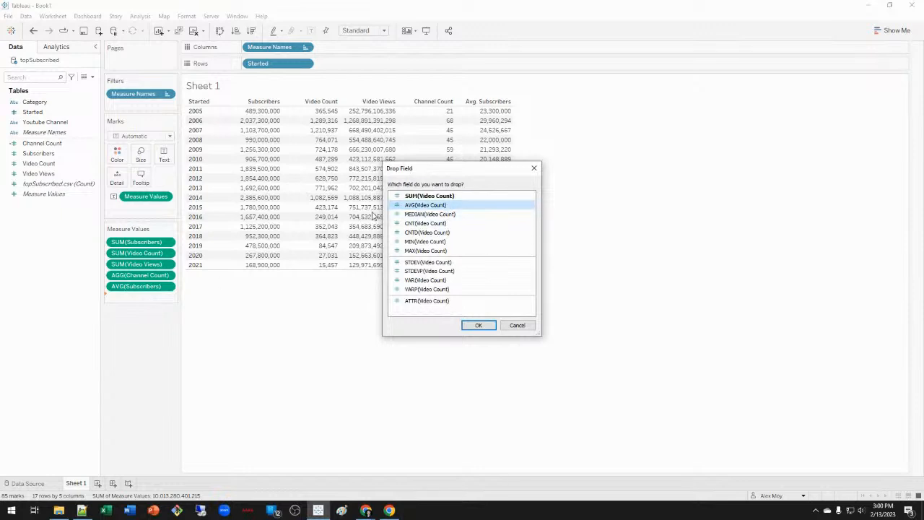
click(479, 325)
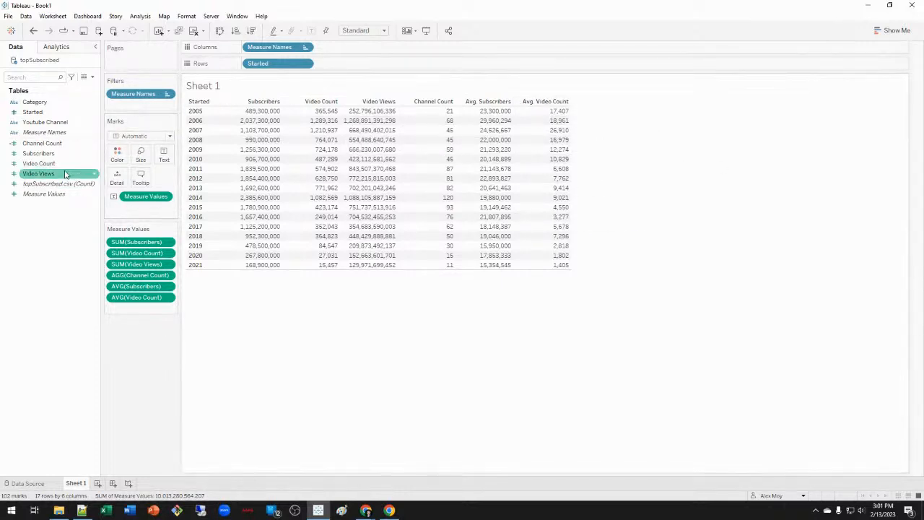
Add an Avg. Video Views column, then start a blank Sheet 2.
drag(38, 173, 144, 307)
click(442, 205)
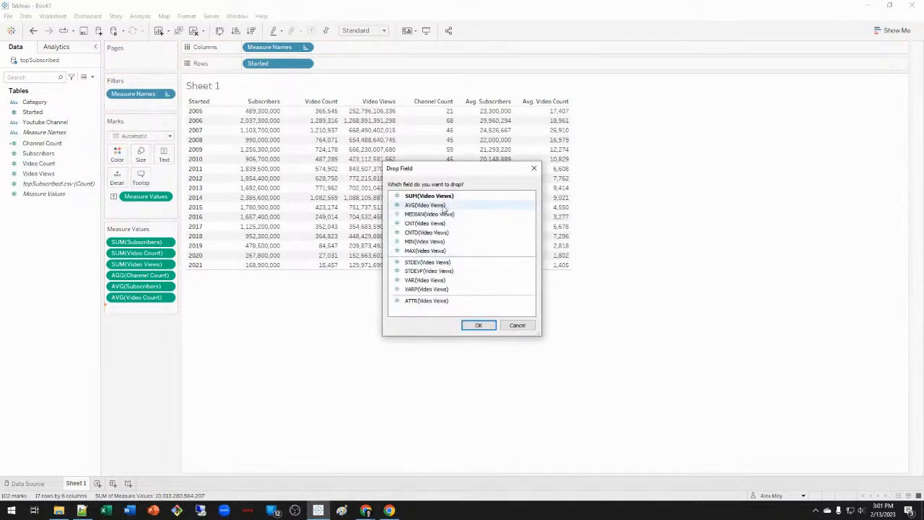
click(481, 325)
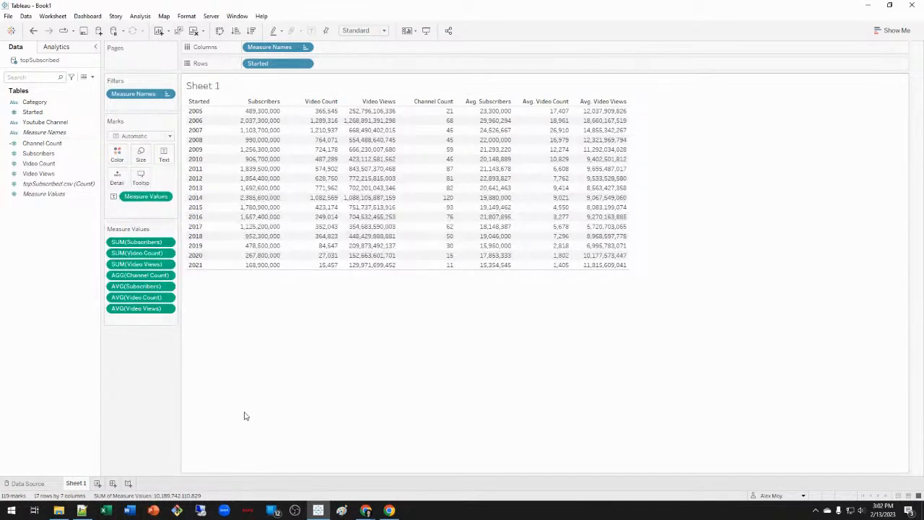
click(97, 484)
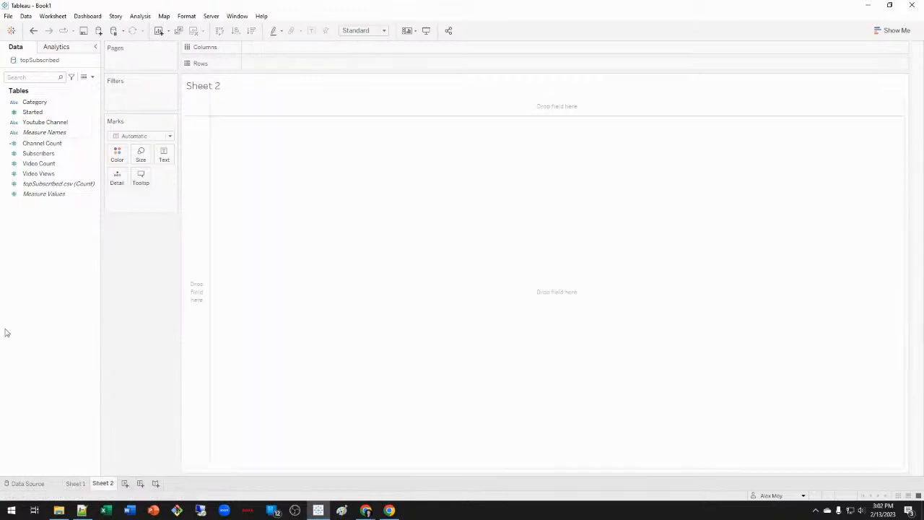
Start a new calculated field from the Data pane named Views per Video.
right_click(43, 268)
click(41, 237)
click(42, 145)
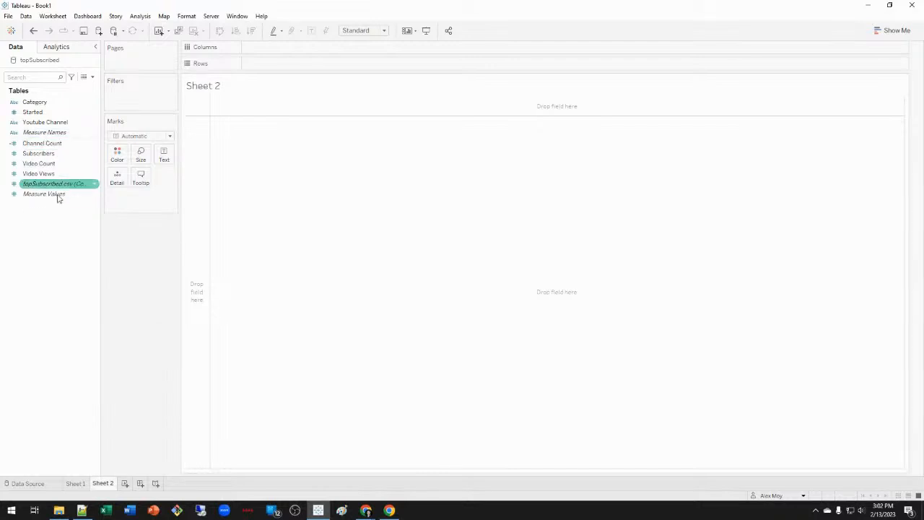
right_click(52, 233)
click(85, 243)
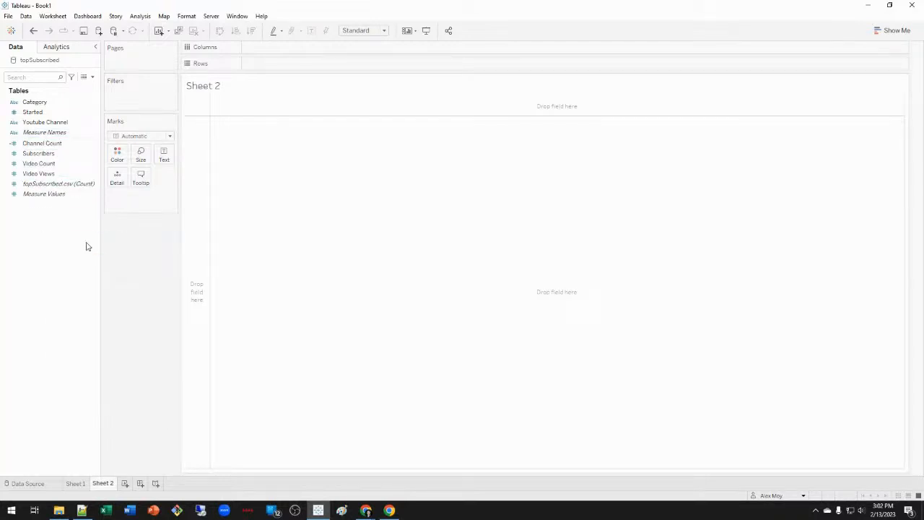
text(Views)
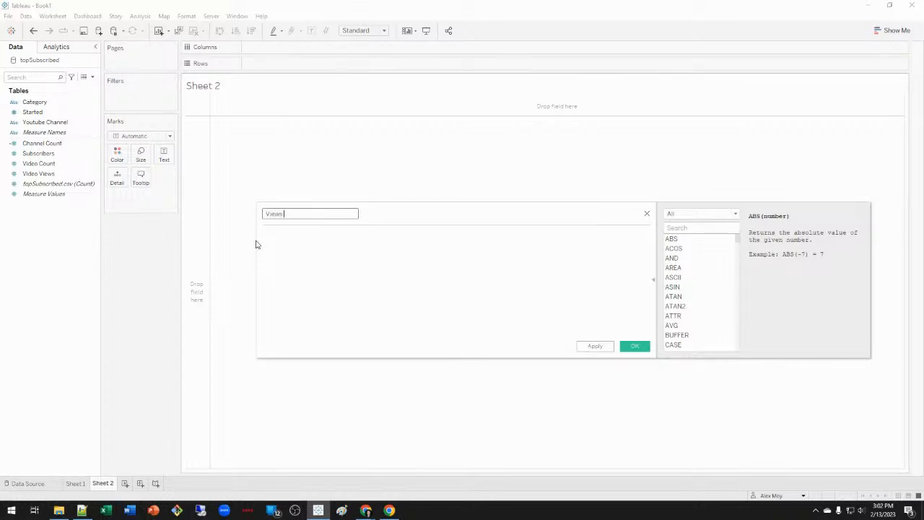
text( per Video)
key(Tab)
Enter the formula sum([Video Views]) / sum([Video Count]) and save the field.
text(sum()
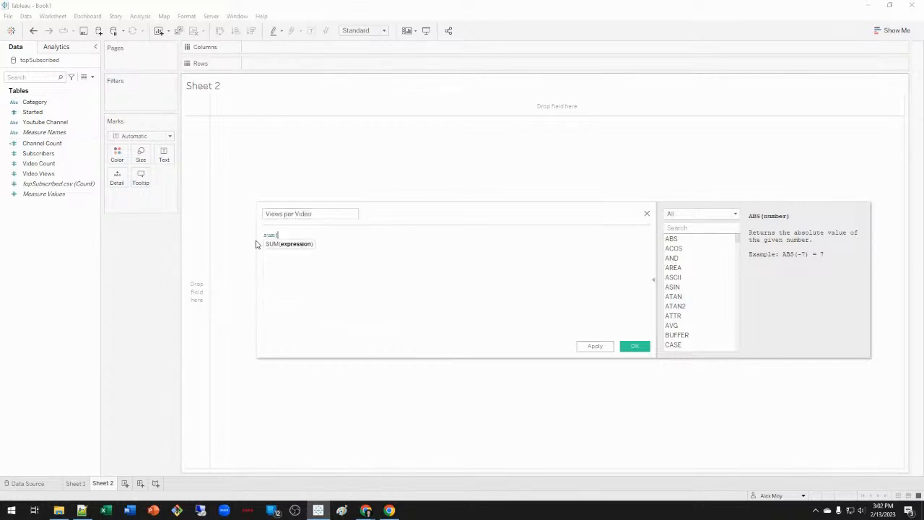
text(vi)
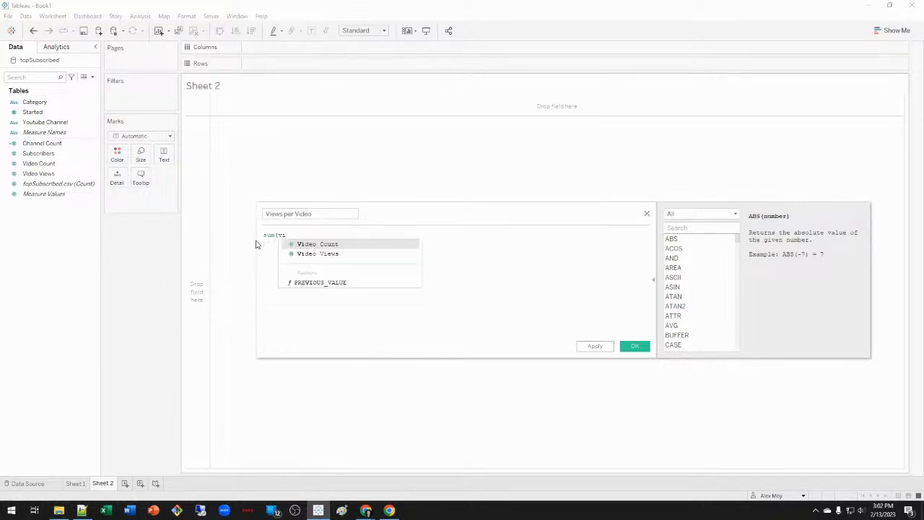
key(Down)
key(Return)
text() / sum()
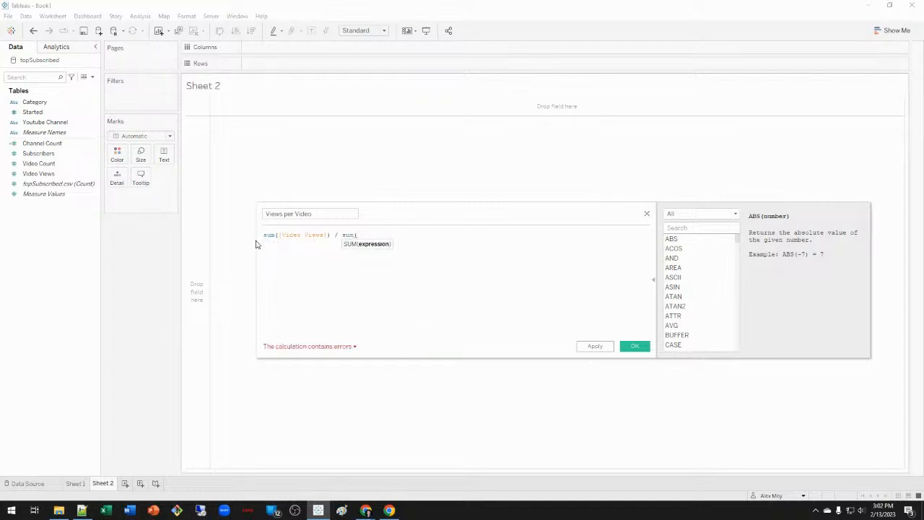
text(vi)
key(Return)
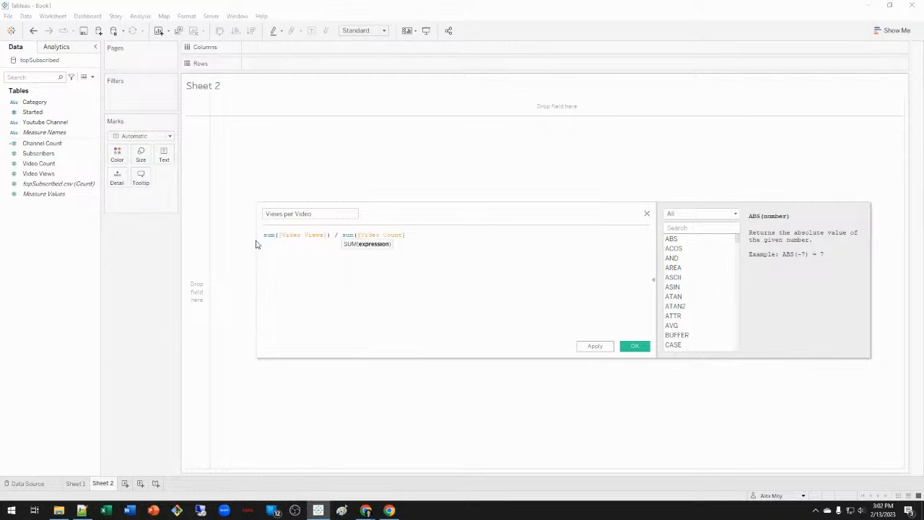
text())
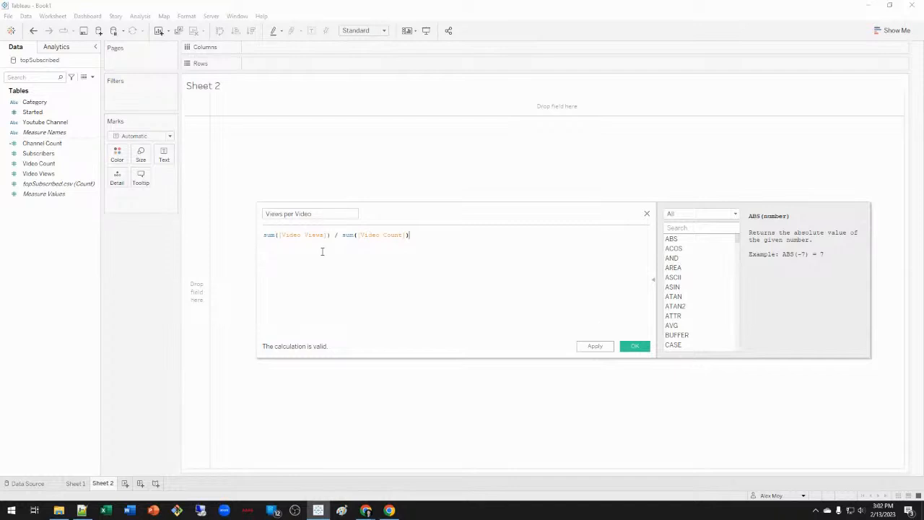
click(637, 350)
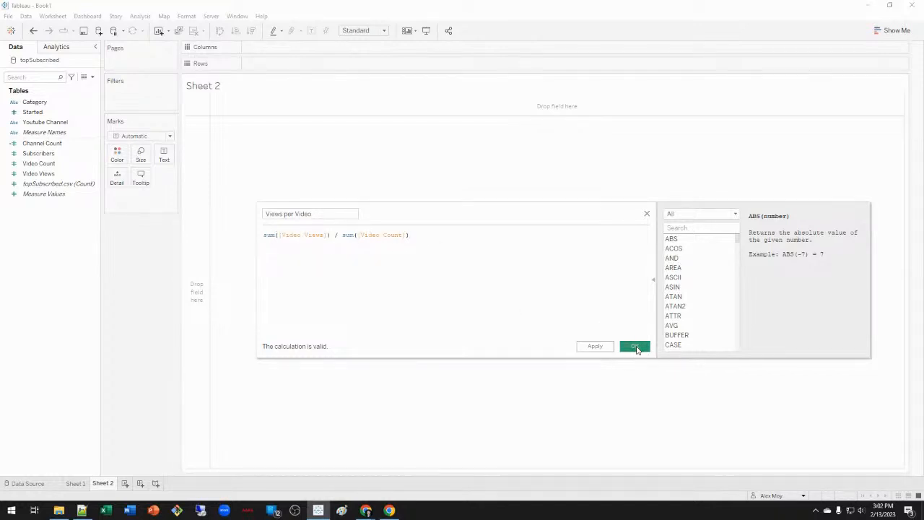
Create a Views per Subscriber calculated field as sum([Video Views]) / sum([Subscribers]).
right_click(70, 245)
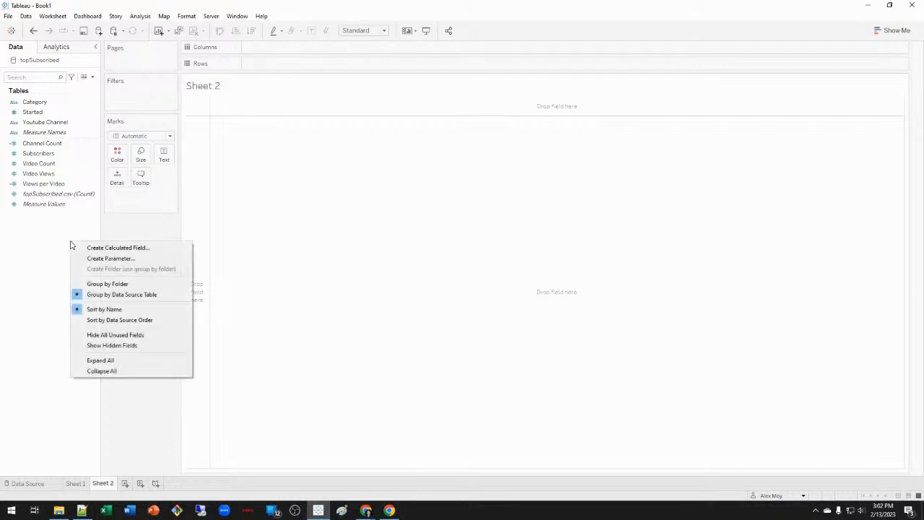
click(90, 250)
text(Views per Subscriber)
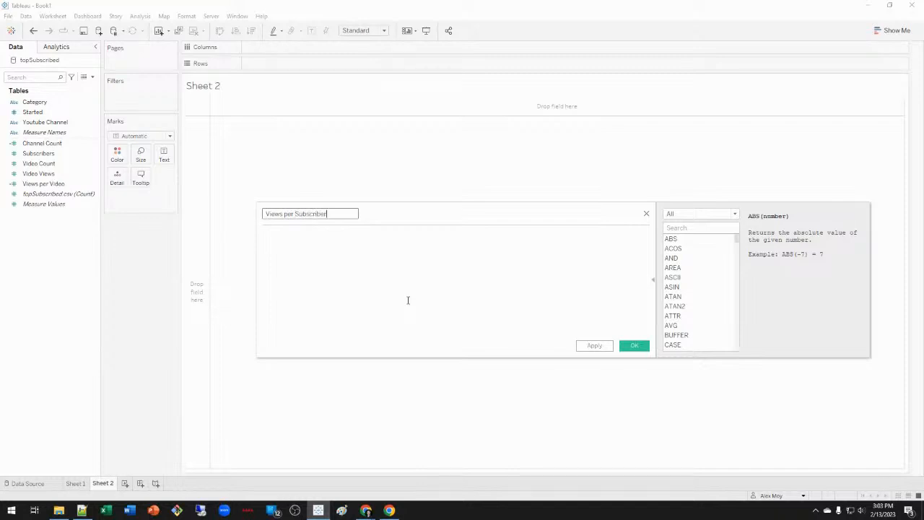
text(s)
key(BackSpace)
click(408, 301)
text(sum()
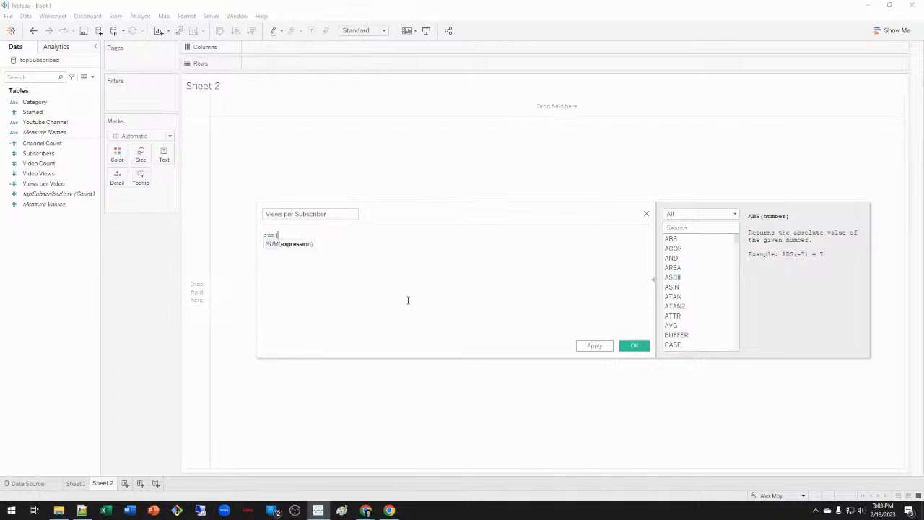
text(vie)
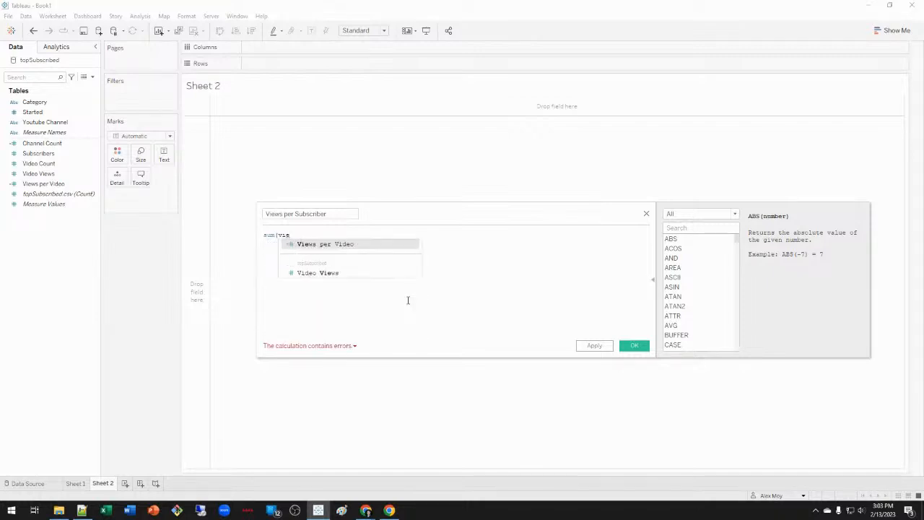
key(Down)
key(Return)
text() / sum(su)
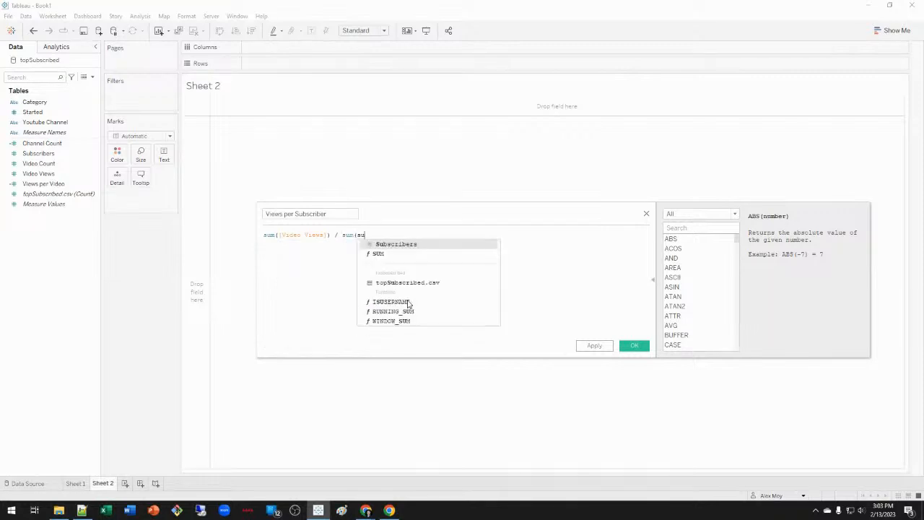
key(Return)
text())
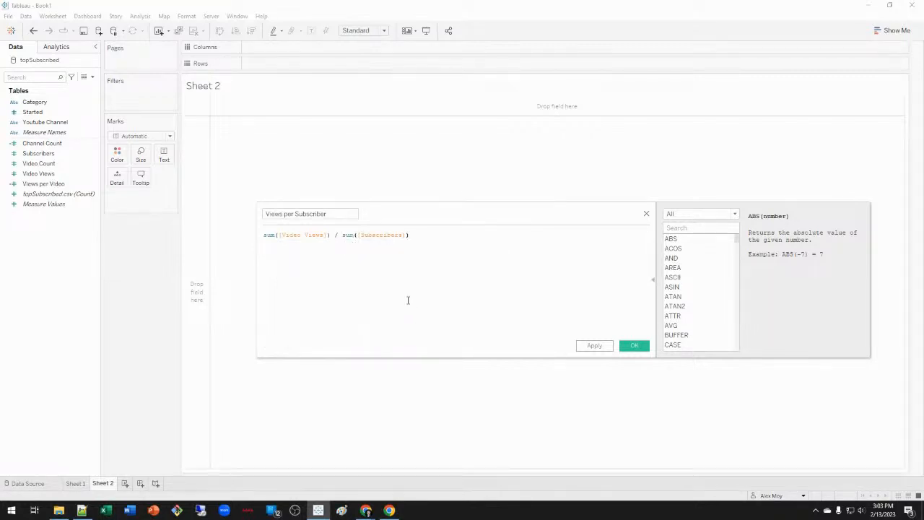
click(645, 347)
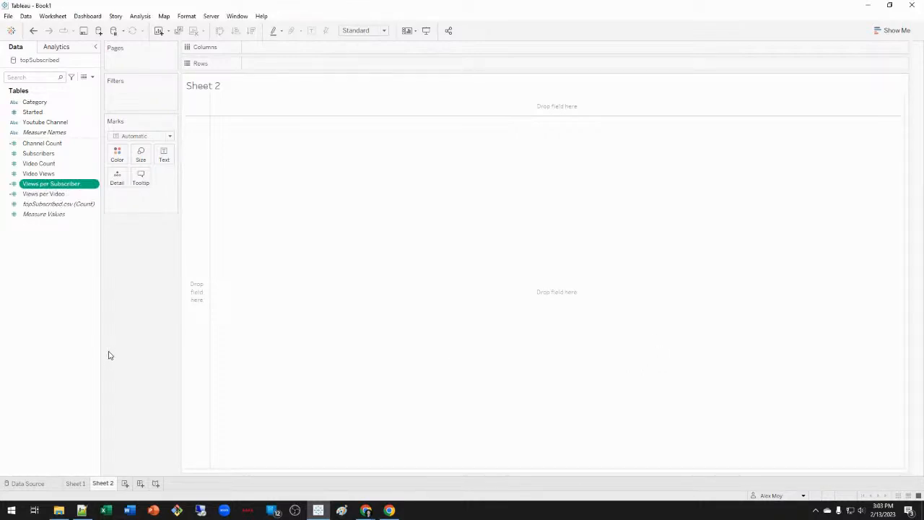
Return to Sheet 1, then create a new empty Dashboard 1.
click(82, 486)
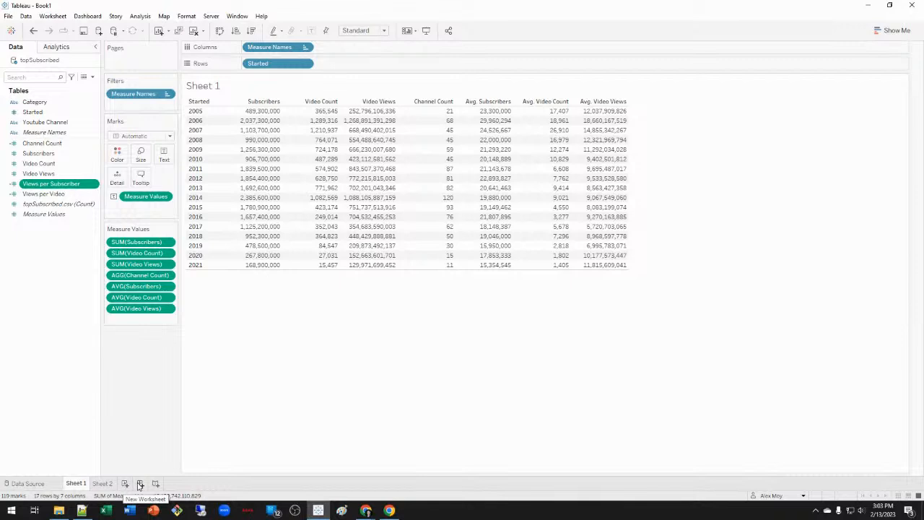
click(140, 484)
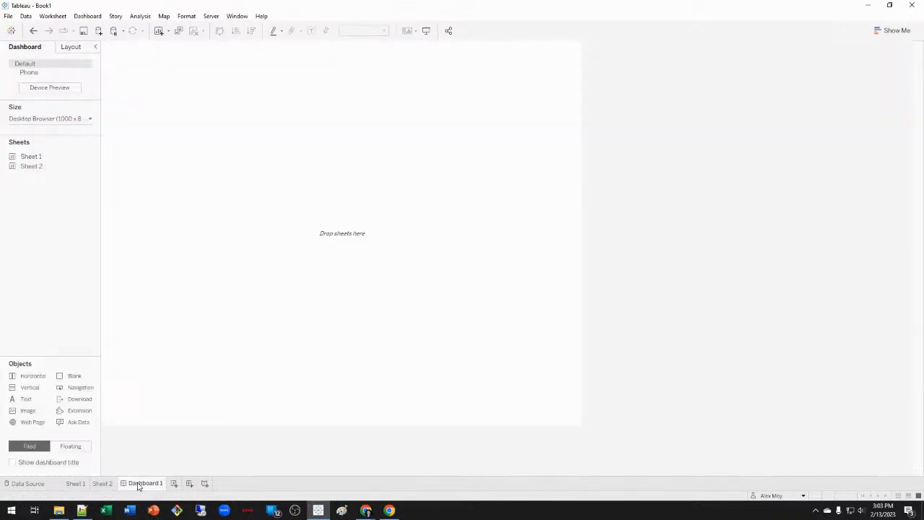
Set Dashboard 1 to a fixed custom size of 1400 x 800 px.
click(90, 119)
click(35, 177)
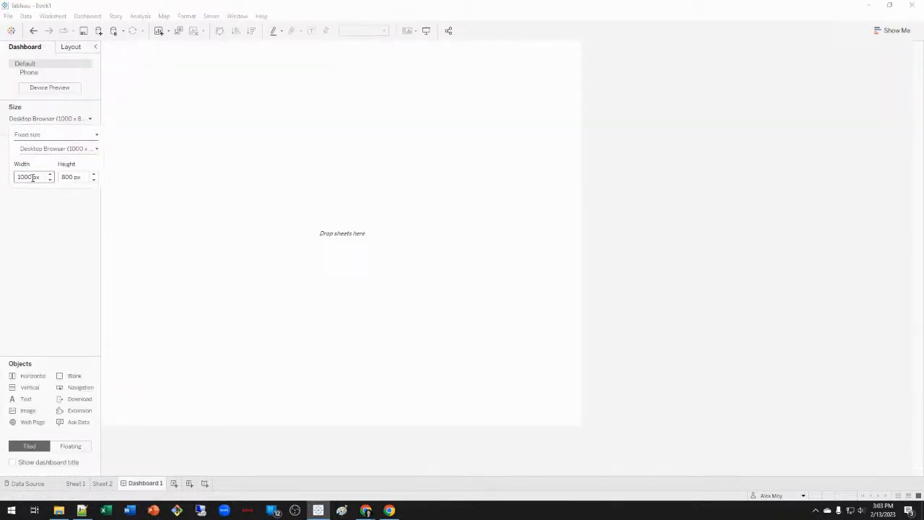
double_click(30, 181)
text(1)
key(Return)
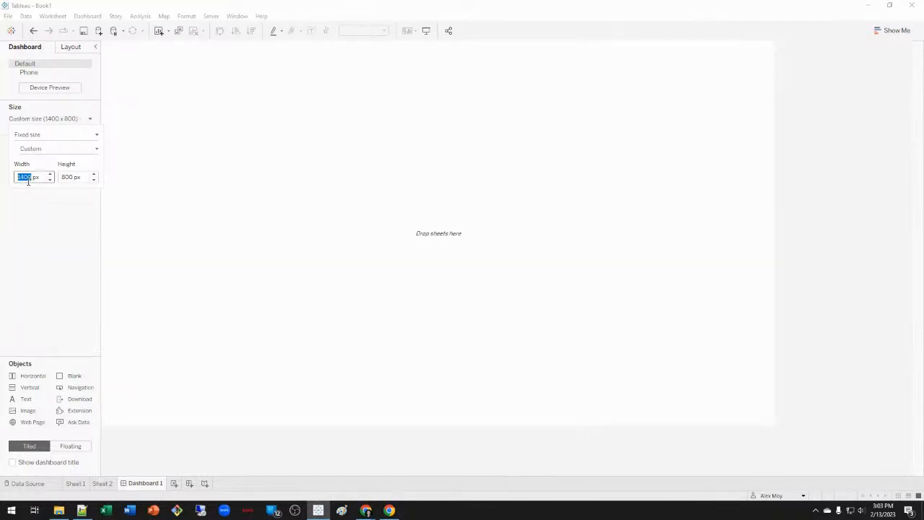
click(82, 231)
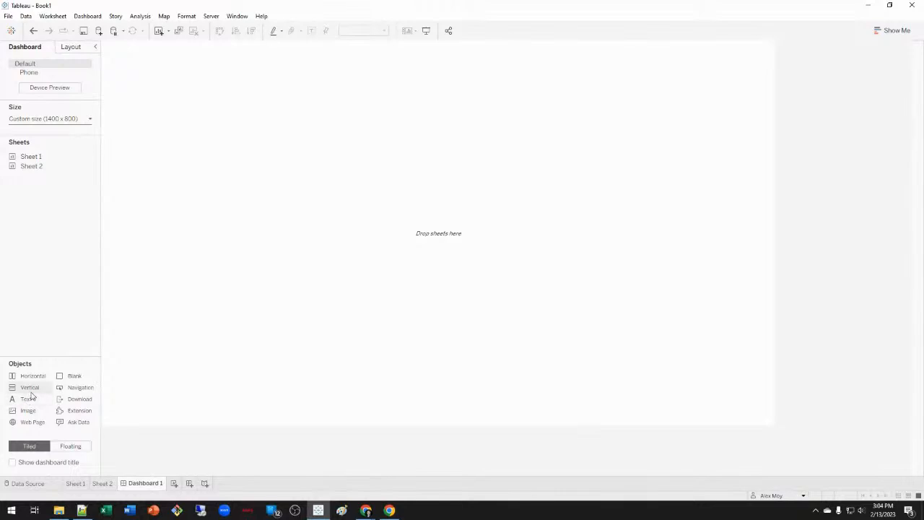
Fill the dashboard with a vertical container holding a MY DASHBOARD title and a blank below.
drag(31, 390, 278, 223)
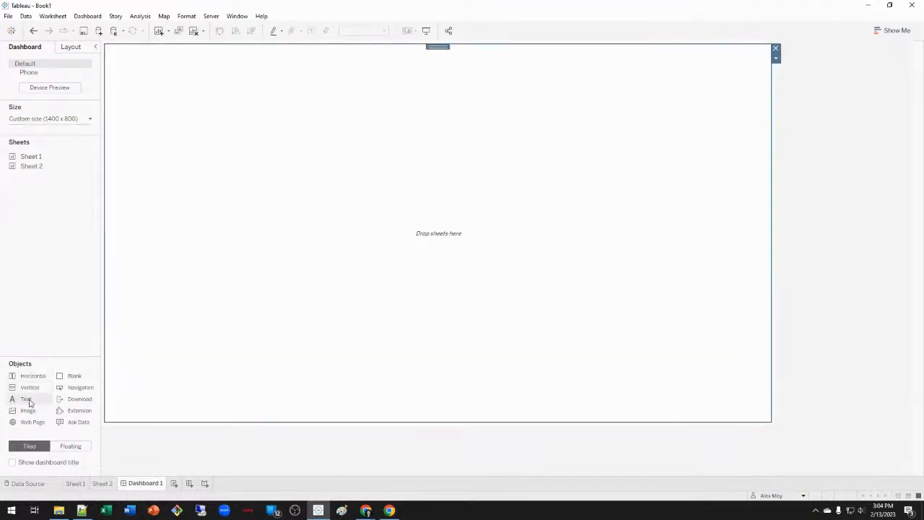
drag(31, 401, 293, 169)
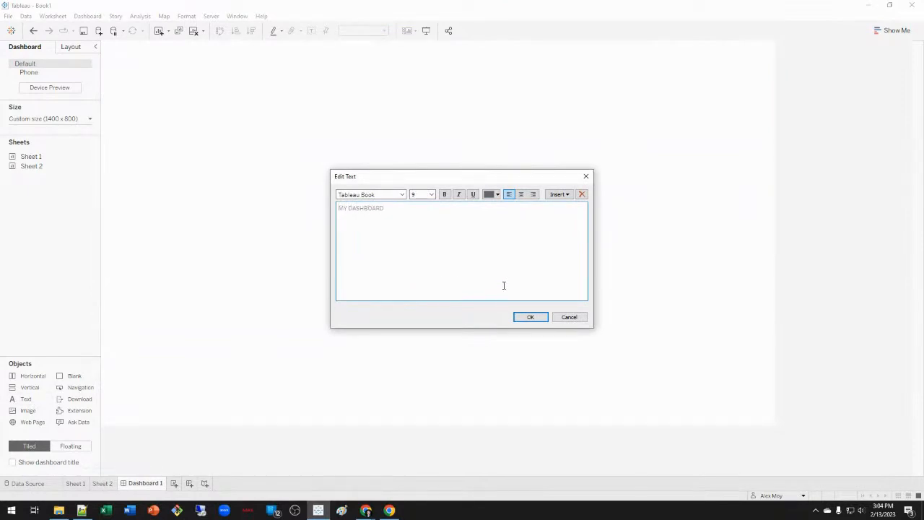
click(541, 317)
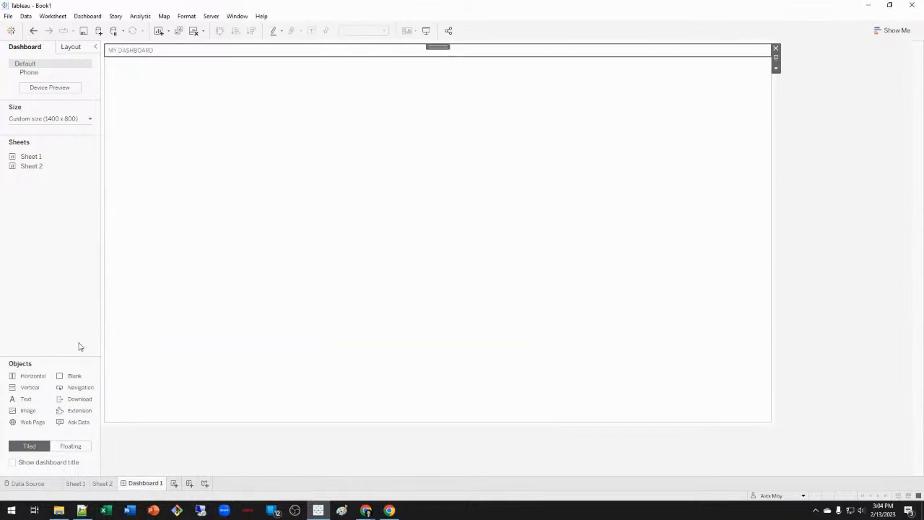
drag(76, 382, 388, 212)
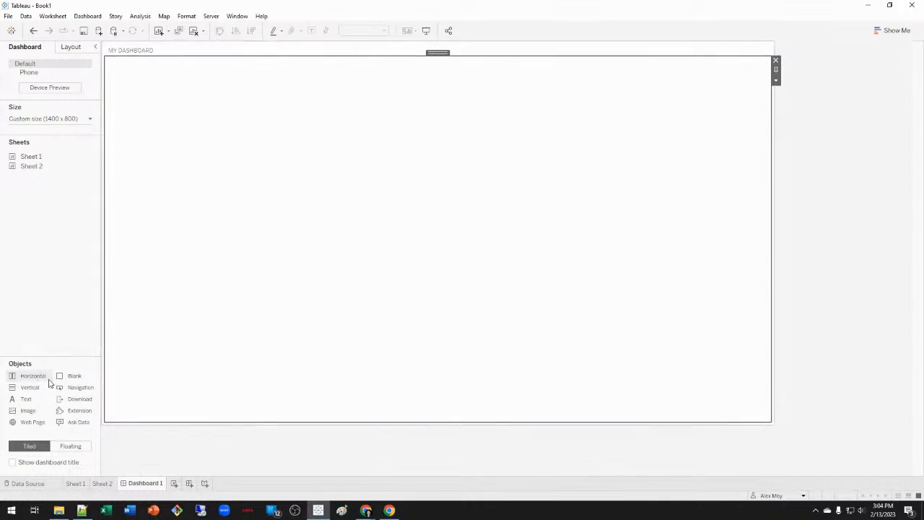
Add a GROUP METRICS text heading under the title and reposition it.
drag(33, 375, 453, 187)
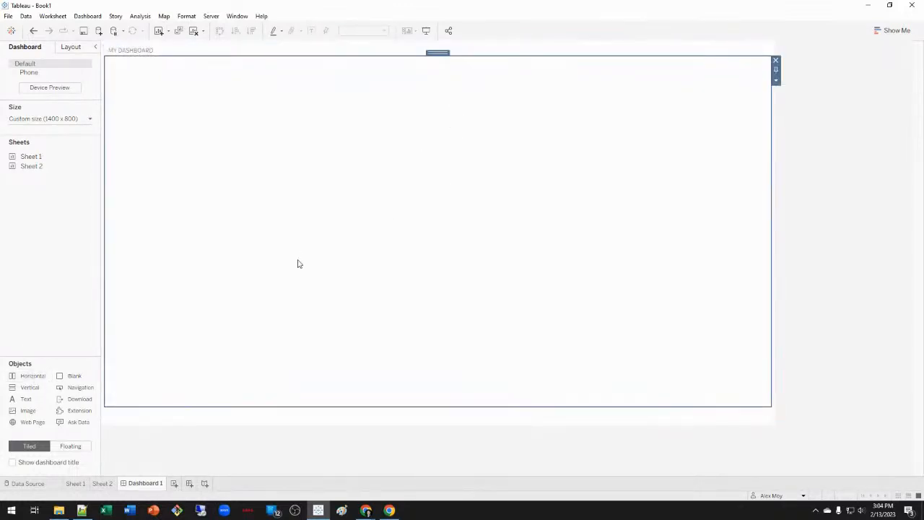
drag(28, 400, 369, 237)
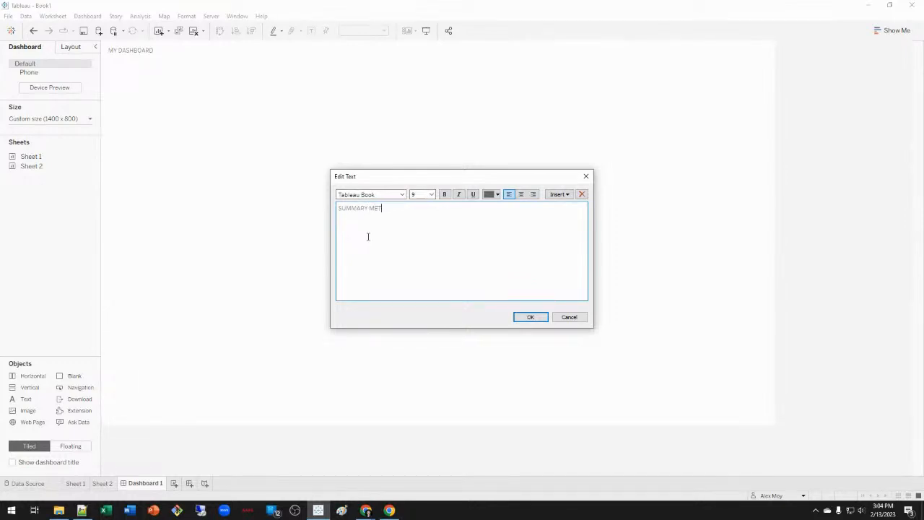
key(ctrl+a)
text(SU)
click(530, 318)
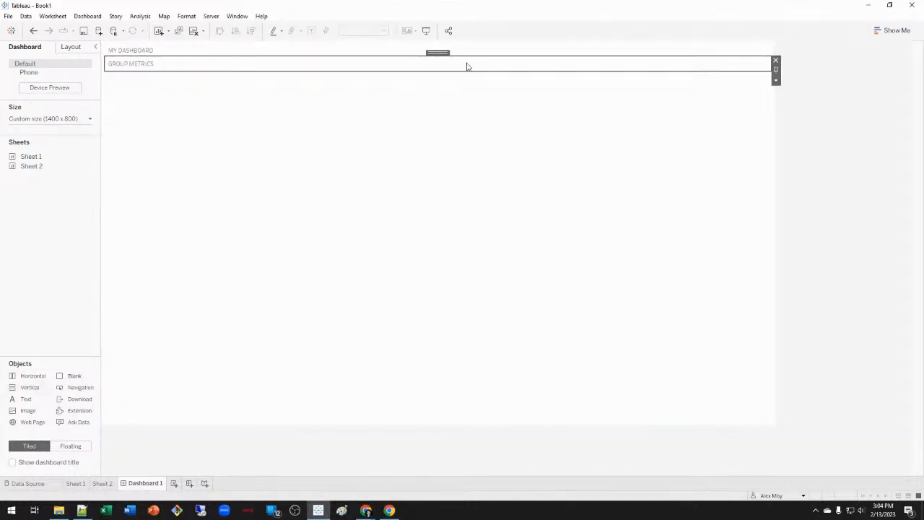
drag(437, 53, 427, 151)
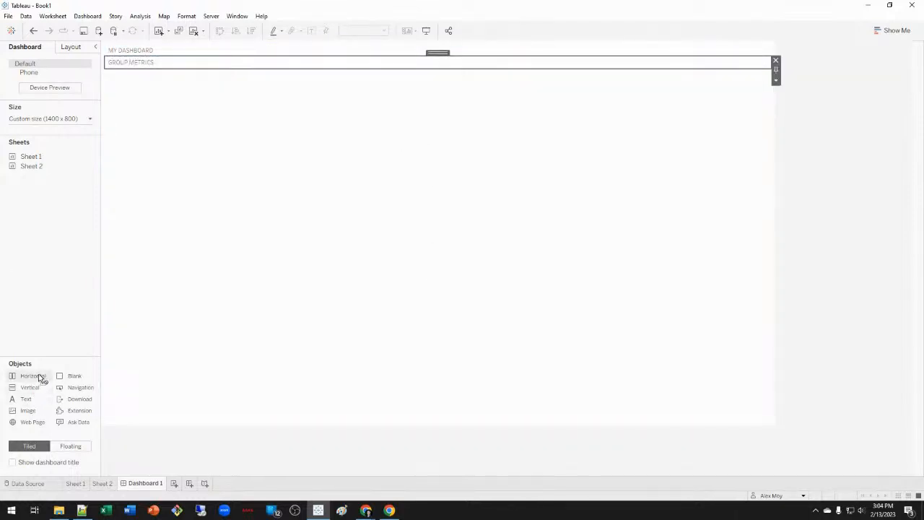
Add a text object near the top and inspect the dashboard's item hierarchy.
drag(32, 400, 26, 419)
click(75, 48)
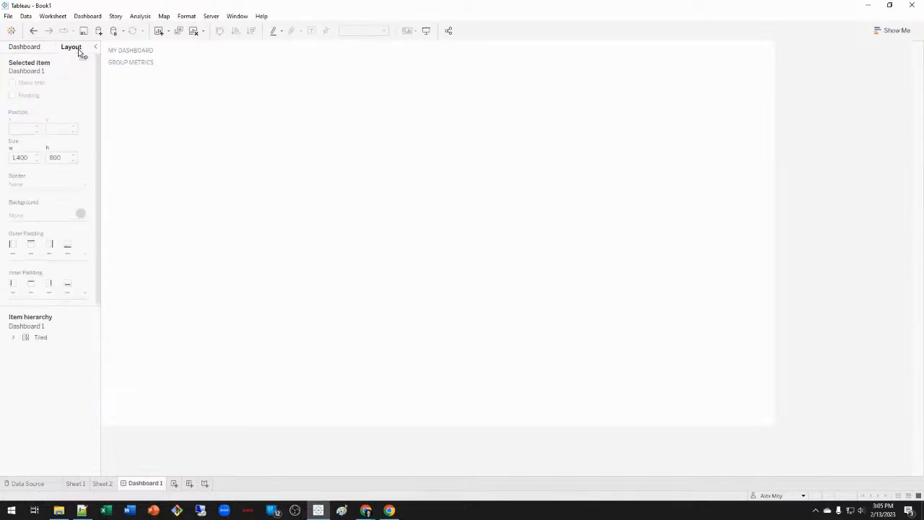
click(13, 337)
click(22, 350)
click(68, 373)
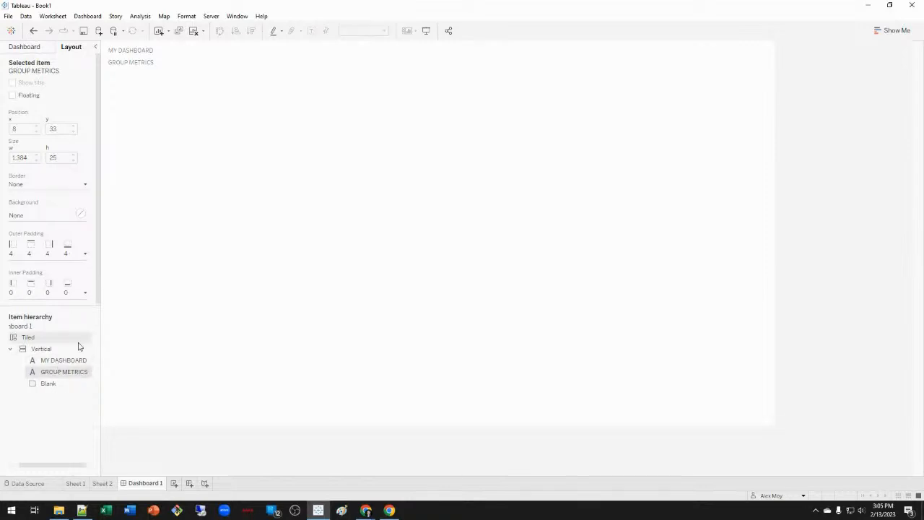
click(62, 383)
click(28, 47)
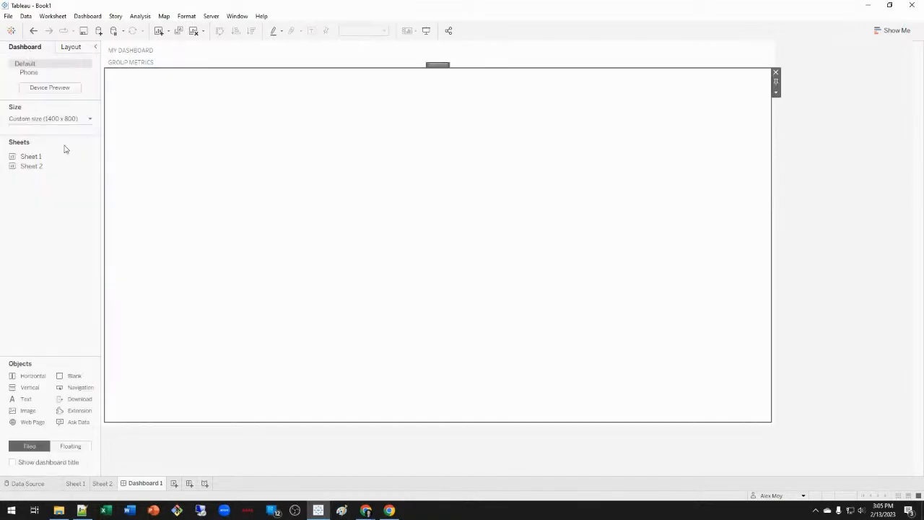
Add a horizontal container with blanks and make the top row much taller.
drag(37, 375, 316, 206)
drag(78, 377, 323, 267)
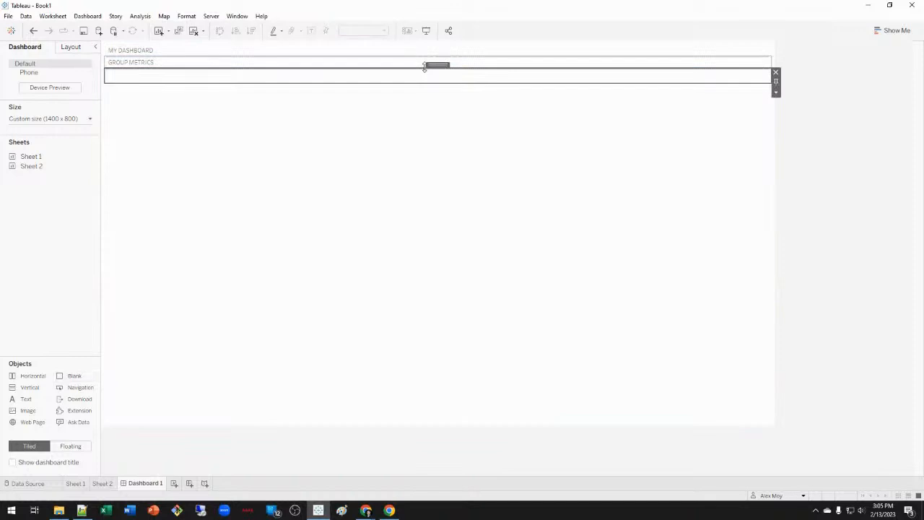
drag(416, 82, 444, 282)
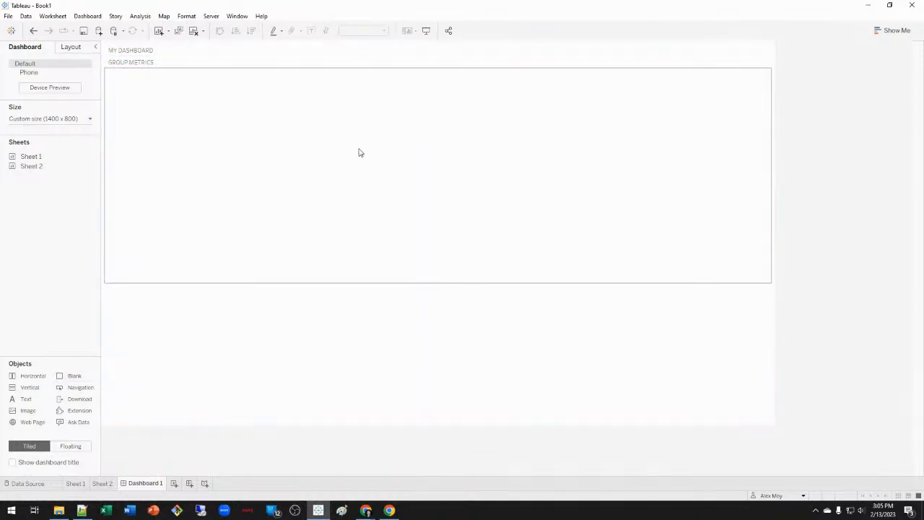
drag(77, 372, 615, 175)
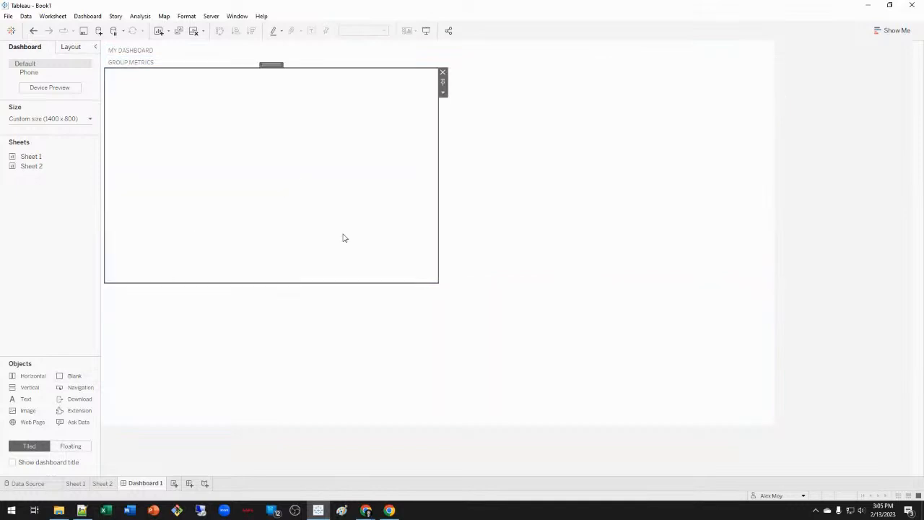
Move GROUP METRICS into the top-left, delete the left blank, and add TOP 10 SUMMARY text right.
click(73, 50)
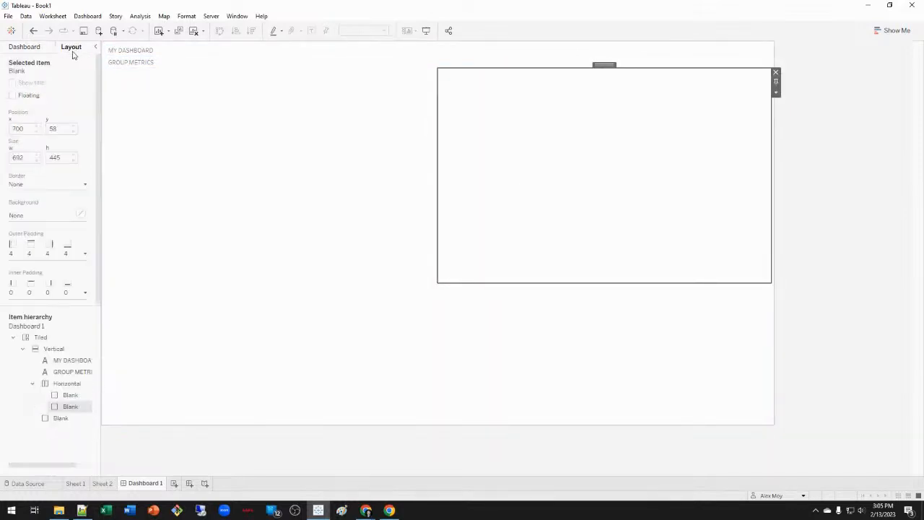
click(67, 418)
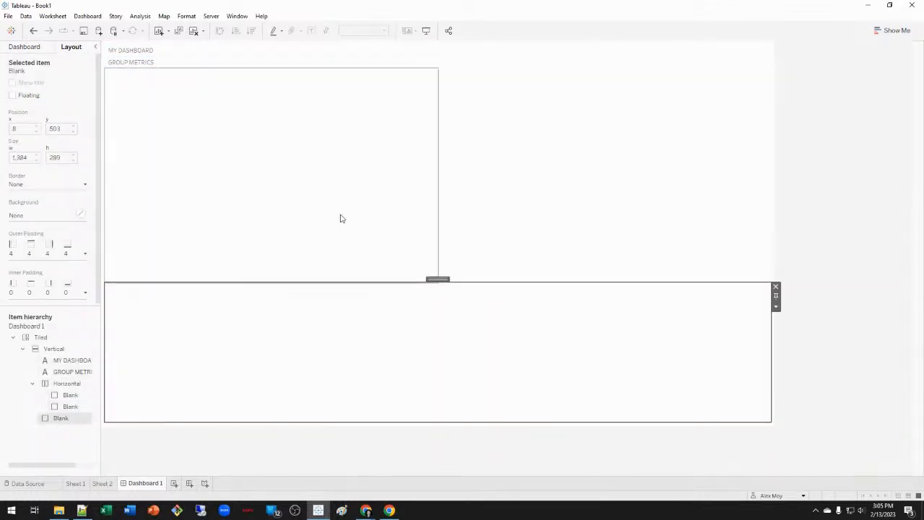
click(171, 67)
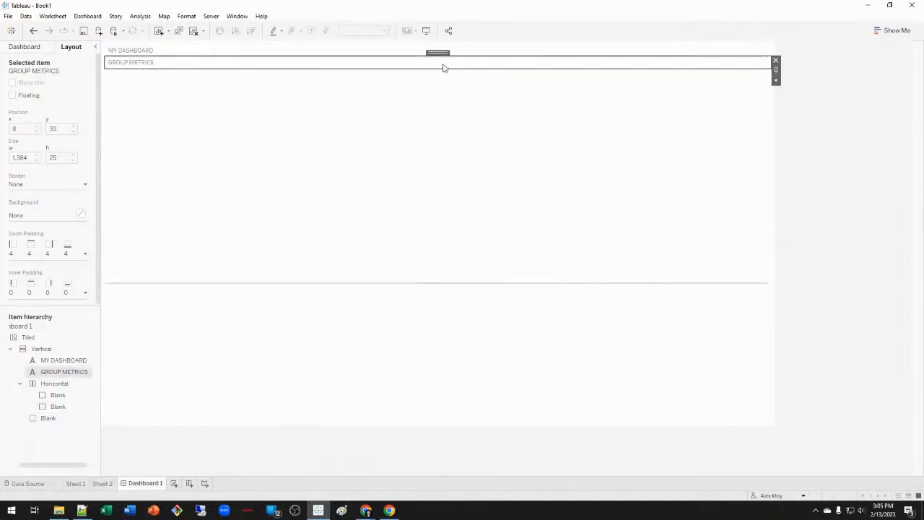
drag(439, 52, 349, 140)
click(229, 181)
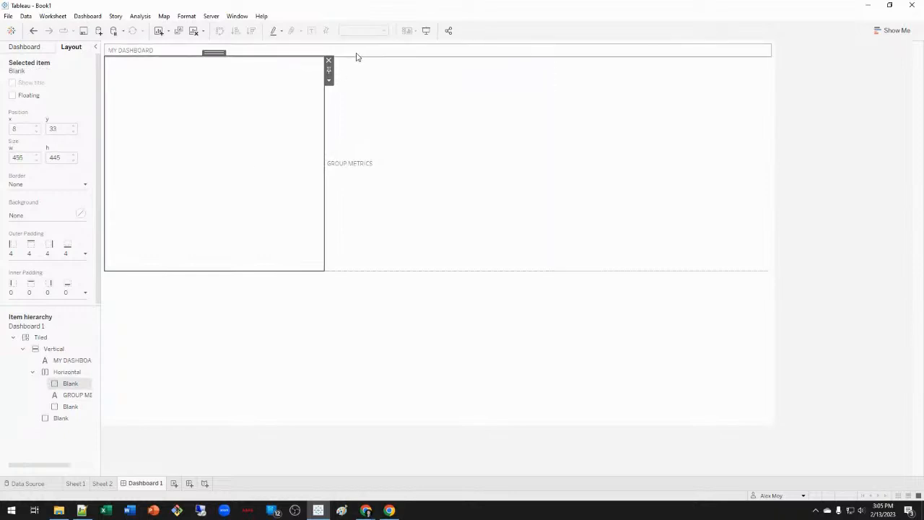
click(329, 61)
click(497, 153)
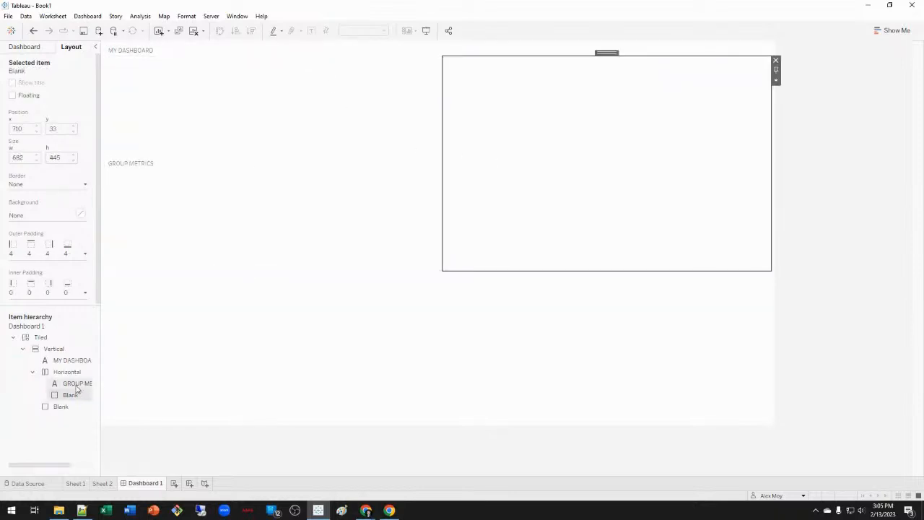
click(33, 48)
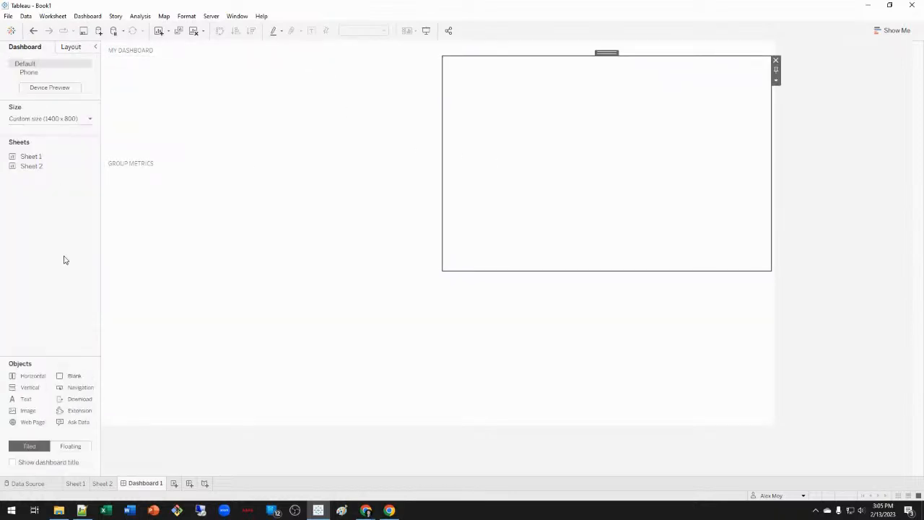
drag(32, 397, 503, 169)
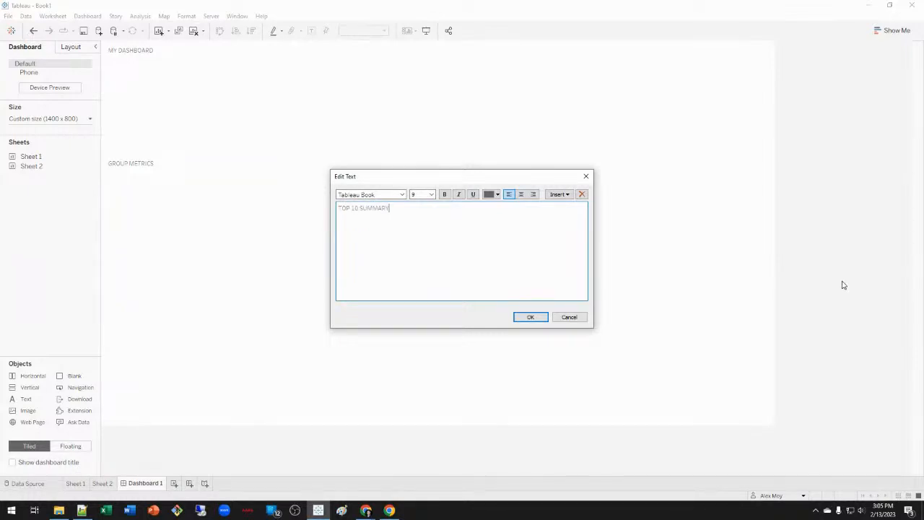
Confirm the TOP 10 SUMMARY heading and remove the empty right container beside it.
click(531, 317)
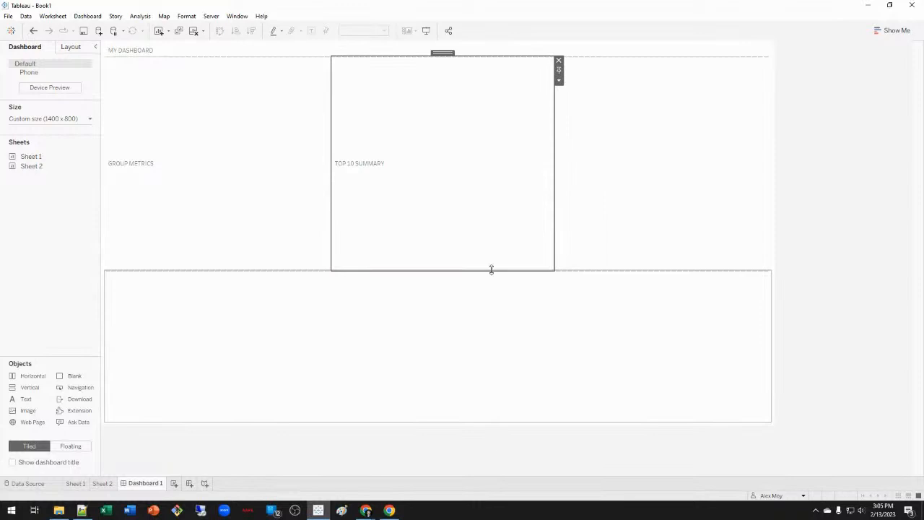
click(586, 205)
click(776, 61)
click(547, 214)
Add a SUMMARY METRICS text heading at the bottom and stretch it to fill the lower area.
click(376, 368)
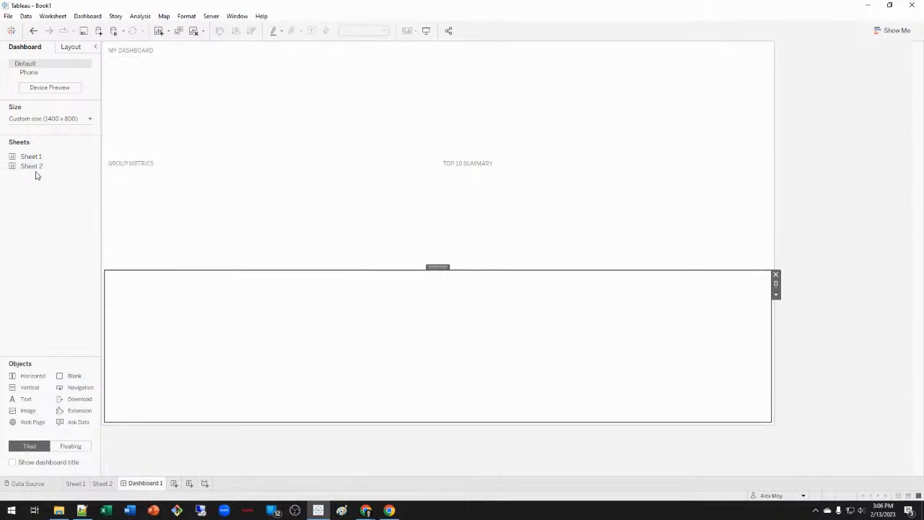
drag(45, 396, 347, 368)
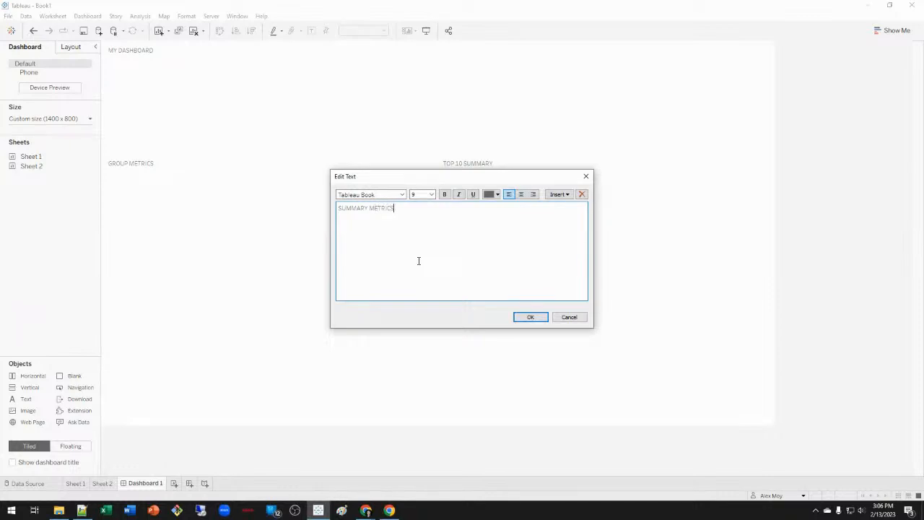
click(538, 319)
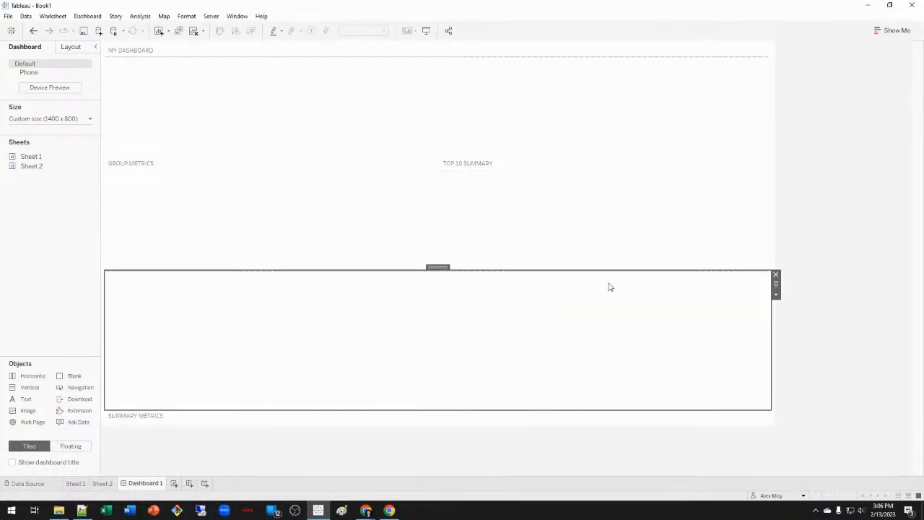
click(777, 274)
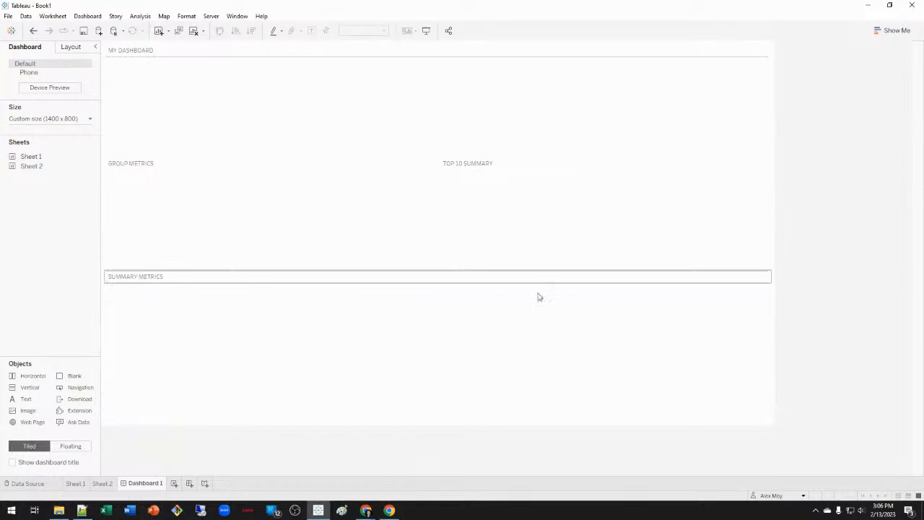
click(422, 313)
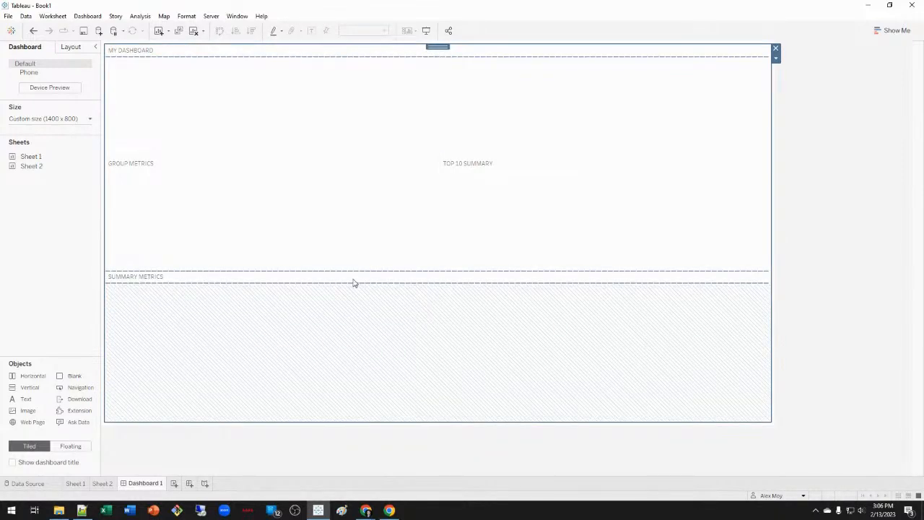
drag(357, 284, 343, 381)
click(325, 318)
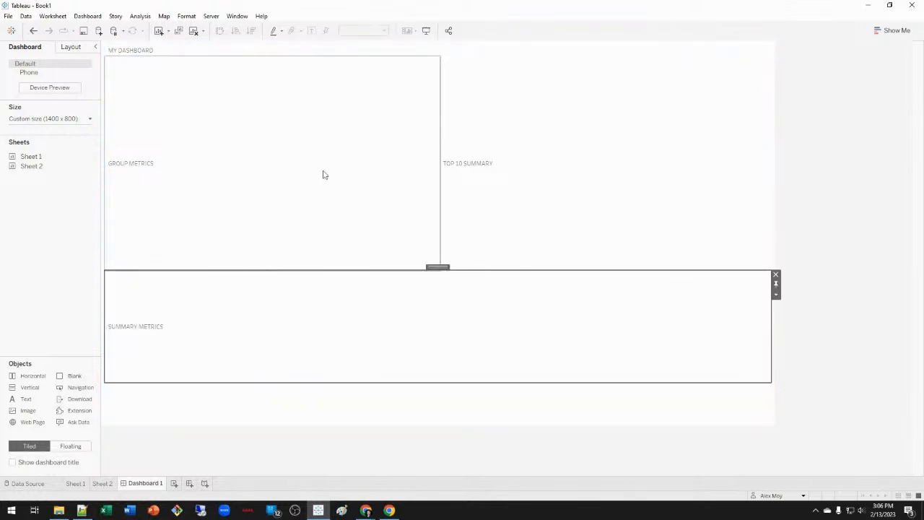
click(284, 120)
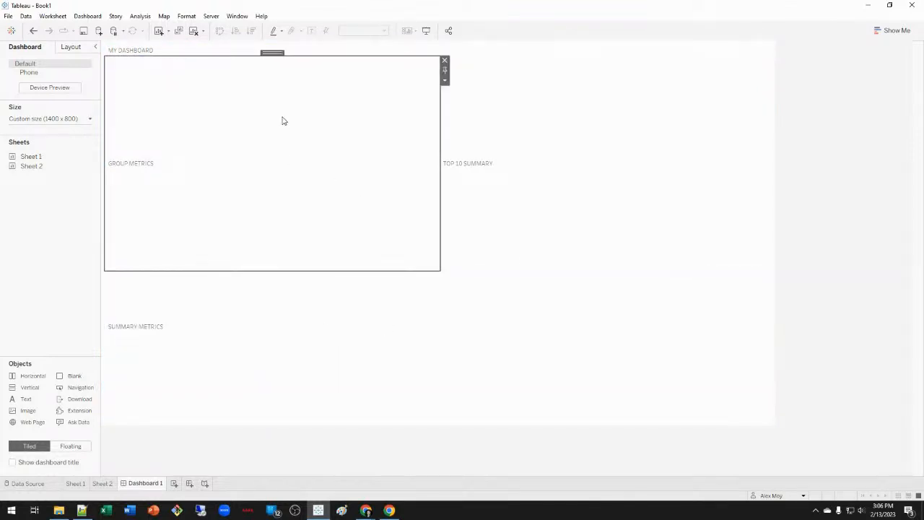
click(324, 52)
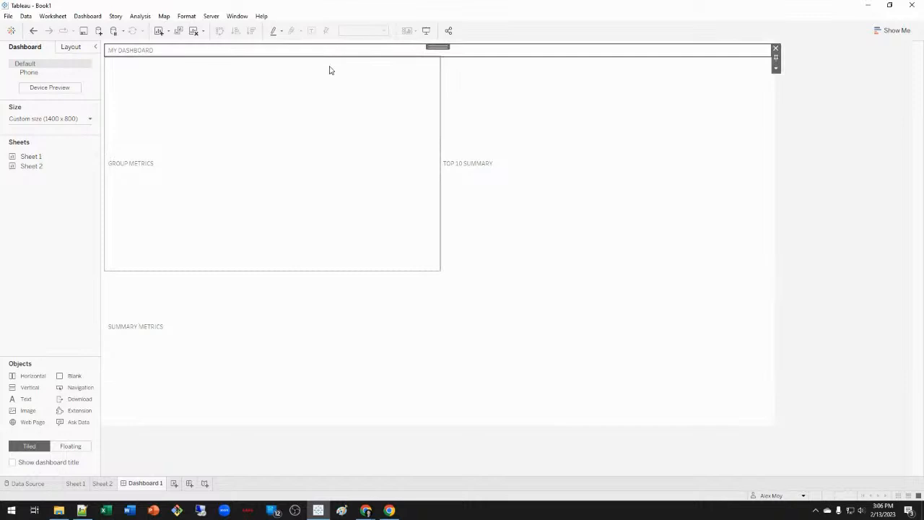
Create a new worksheet listing all categories as rows.
mouse_move(102, 484)
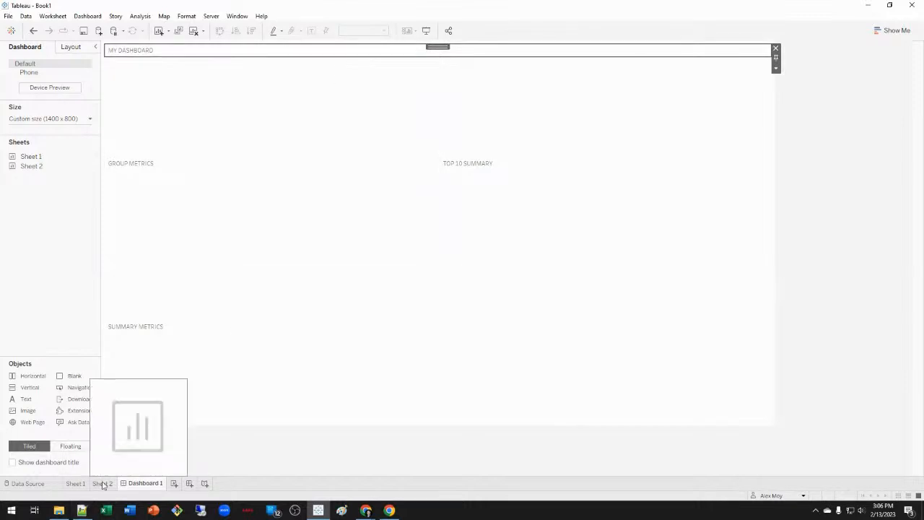
click(174, 483)
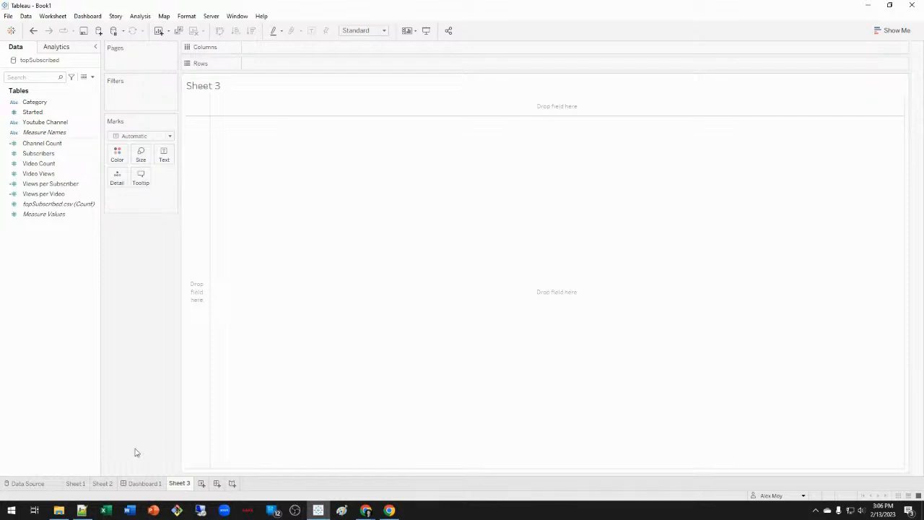
double_click(77, 104)
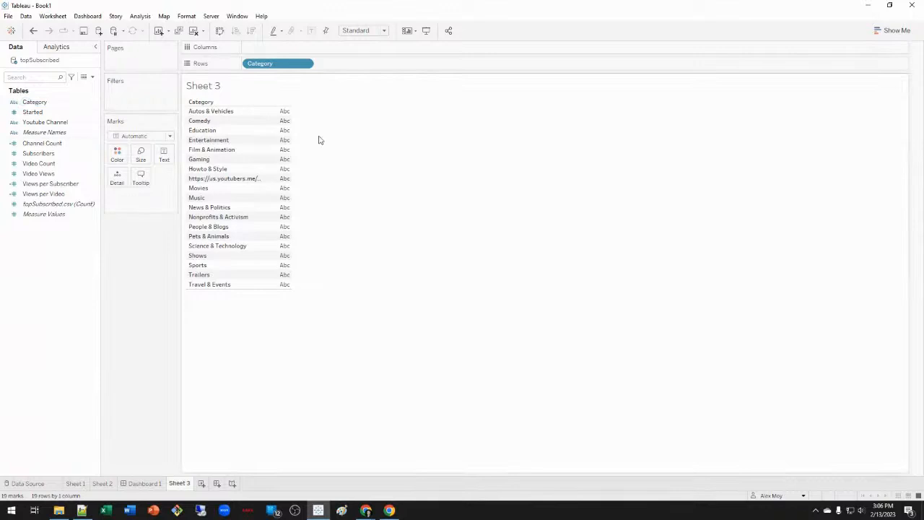
double_click(44, 122)
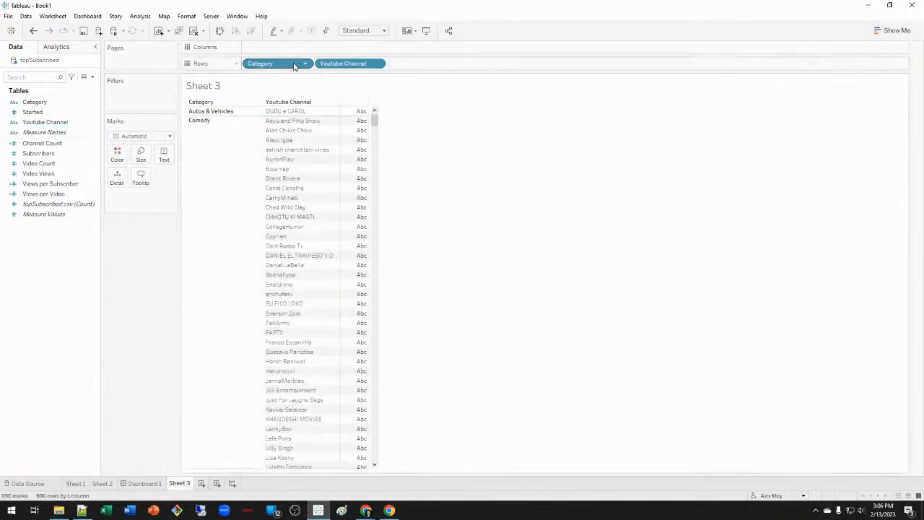
click(34, 31)
Keep only the web-address category, list its channels, and begin editing its alias.
click(239, 180)
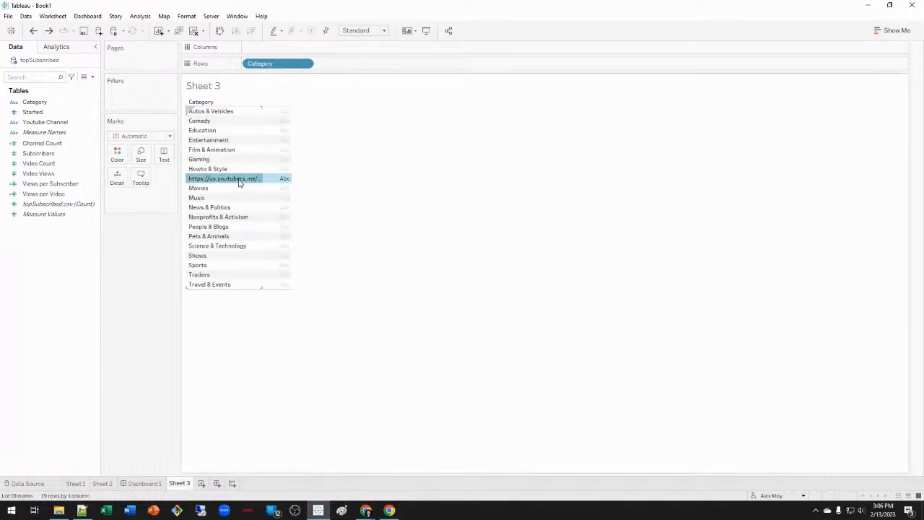
right_click(240, 181)
click(268, 187)
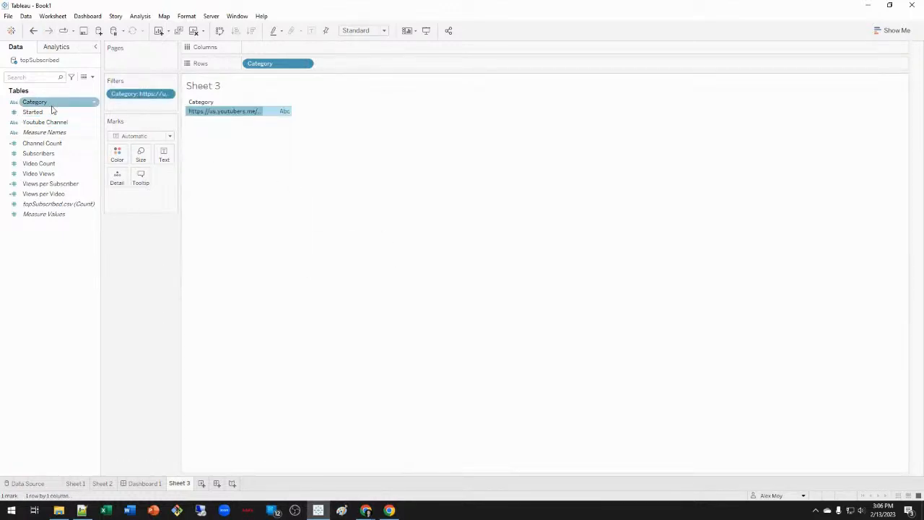
double_click(51, 123)
click(488, 298)
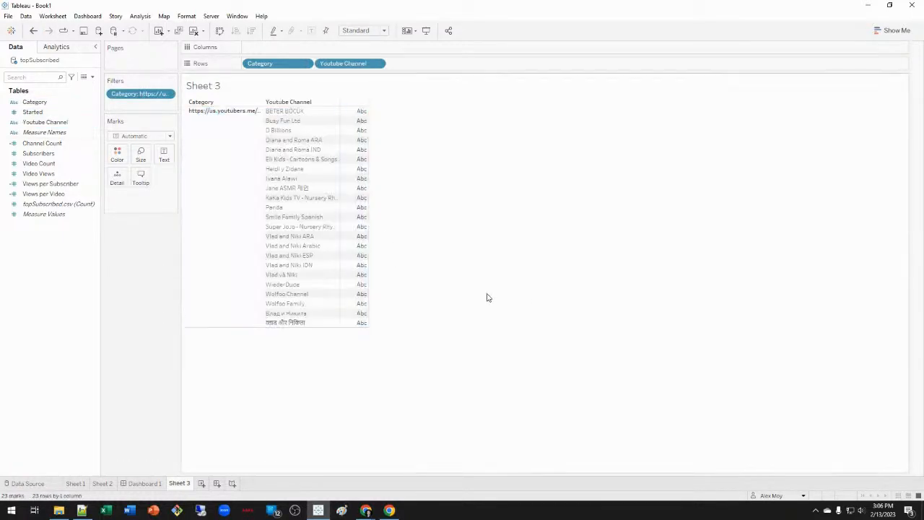
click(247, 192)
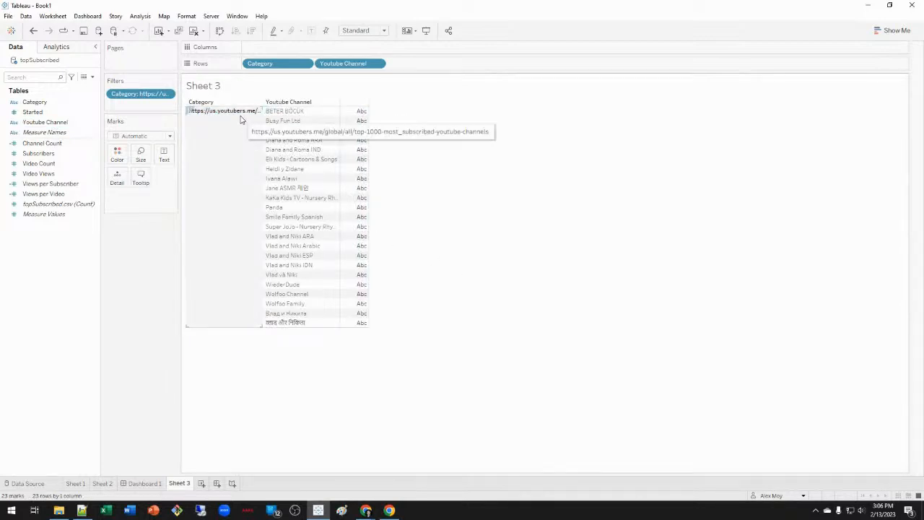
right_click(242, 114)
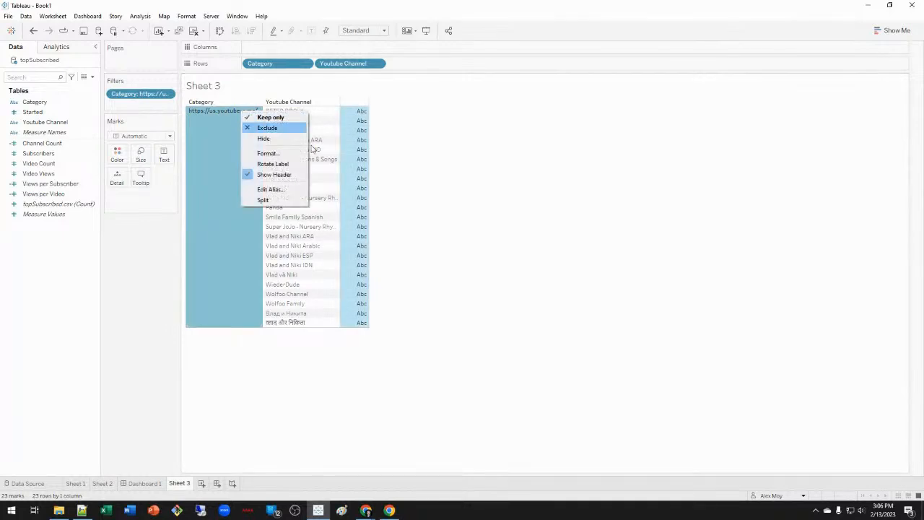
click(271, 189)
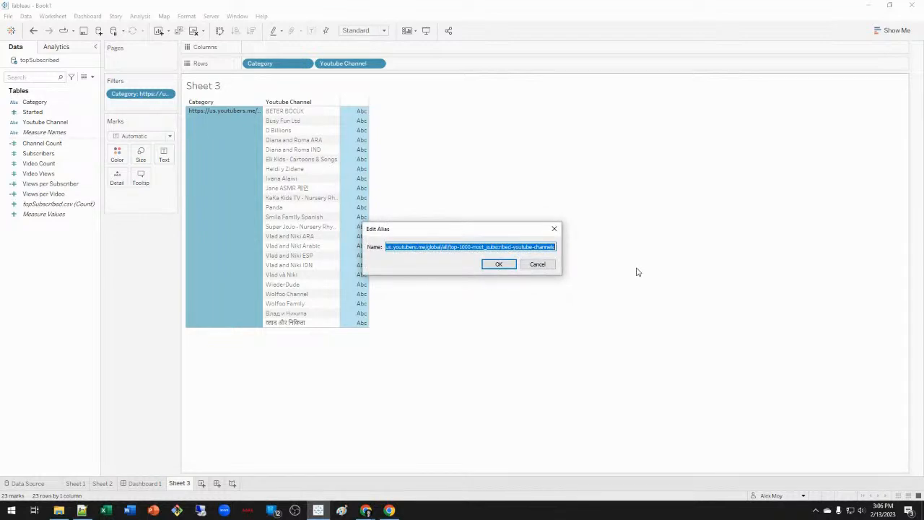
Rename the web-address category alias to 'No Category'.
text(n)
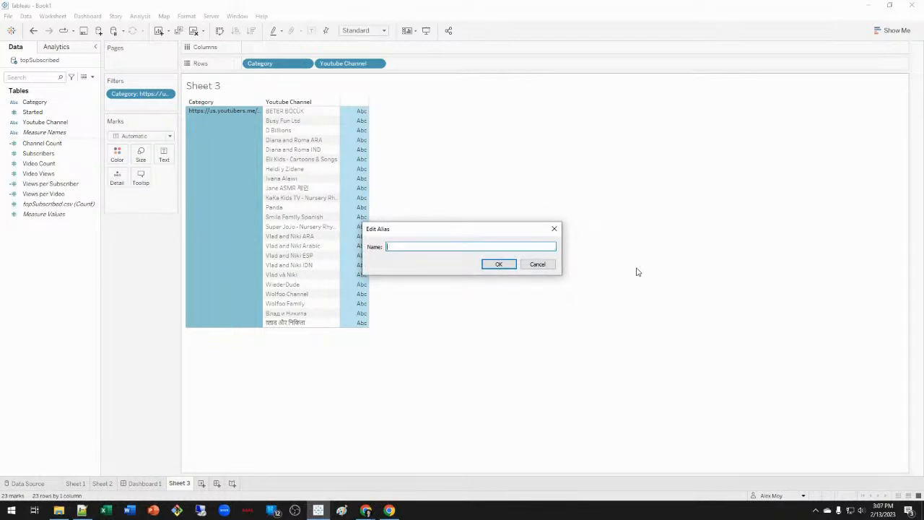
text(o Category)
click(505, 265)
click(501, 273)
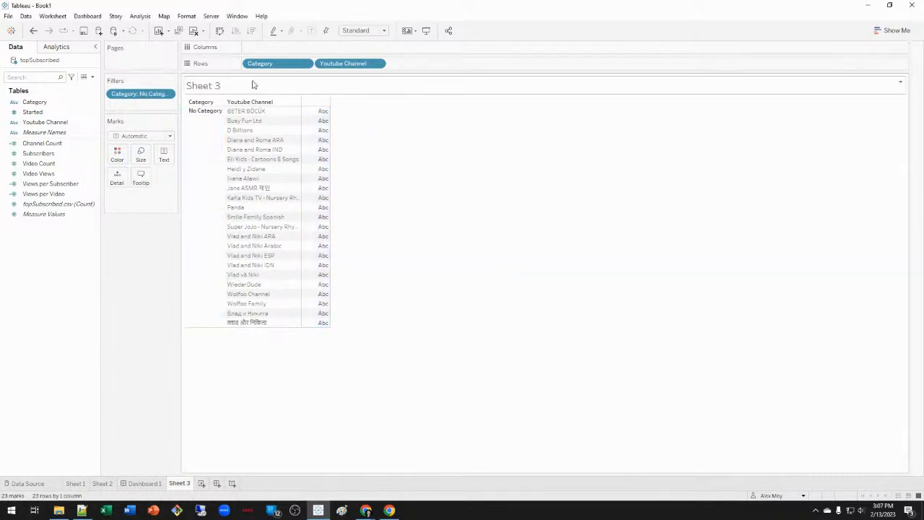
Remove the Category filter and Youtube Channel pill so all categories show unfiltered.
mouse_move(343, 64)
mouse_down()
mouse_move(465, 261)
mouse_move(403, 109)
mouse_move(347, 63)
mouse_up()
drag(137, 94, 145, 223)
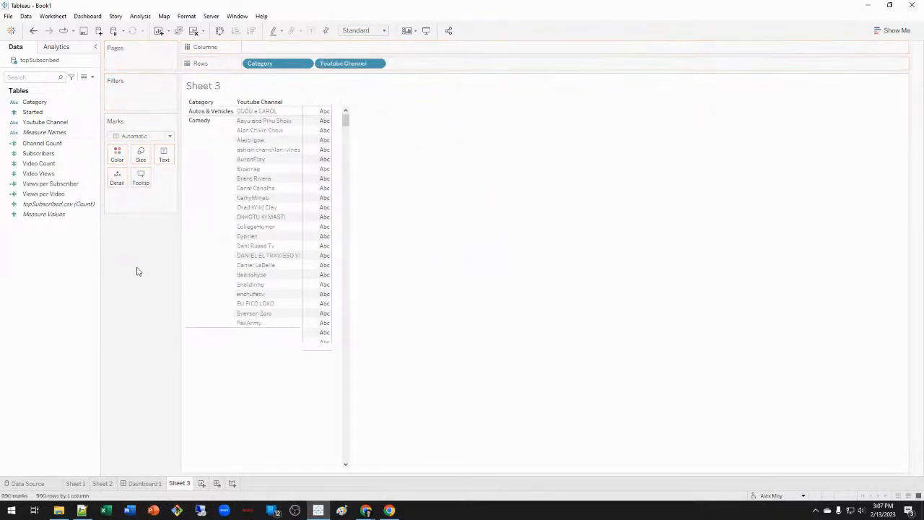
drag(359, 64, 450, 138)
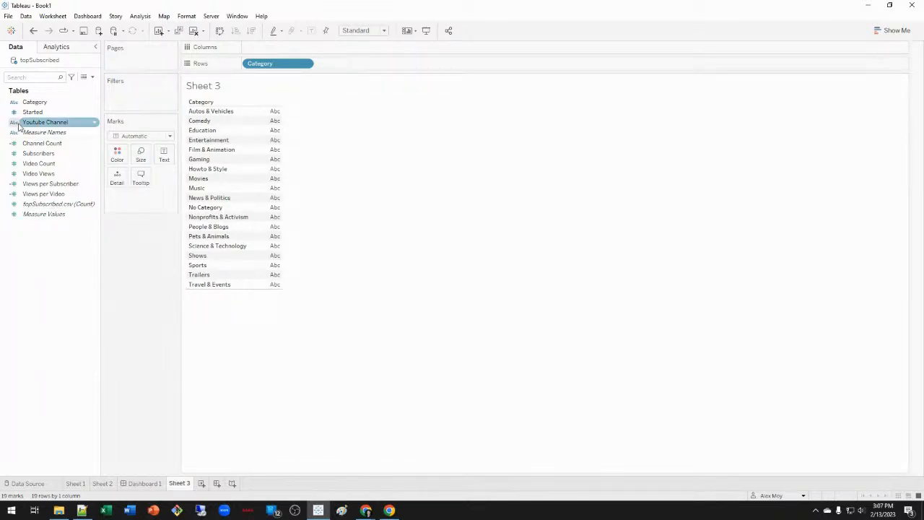
Chart SUM(Subscribers) by category, sorted descending, with subscriber totals as bar labels.
drag(36, 153, 406, 46)
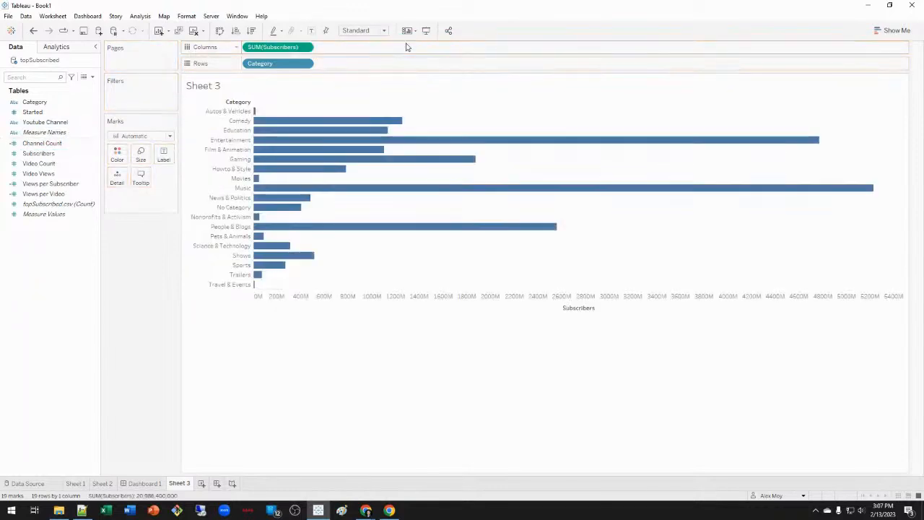
click(251, 31)
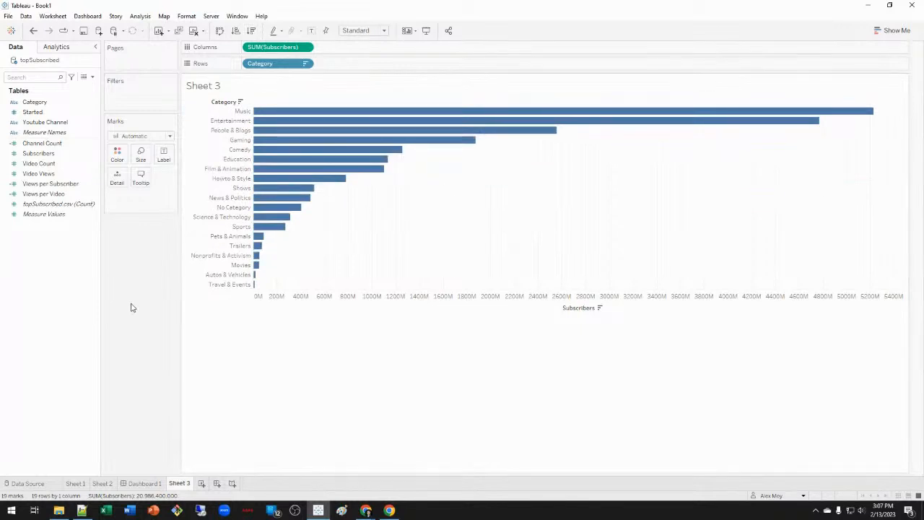
drag(194, 122, 164, 154)
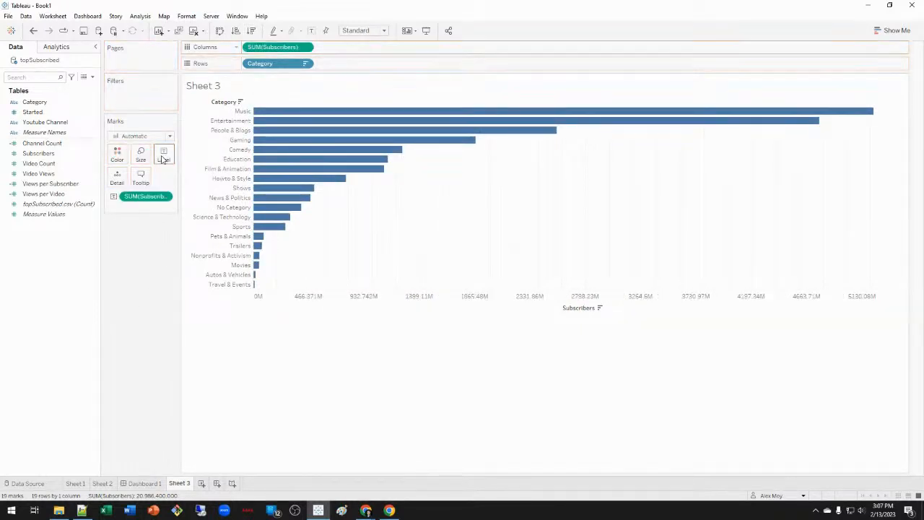
Format the labels as Number (Custom) with display units in Billions (B).
right_click(153, 198)
click(228, 244)
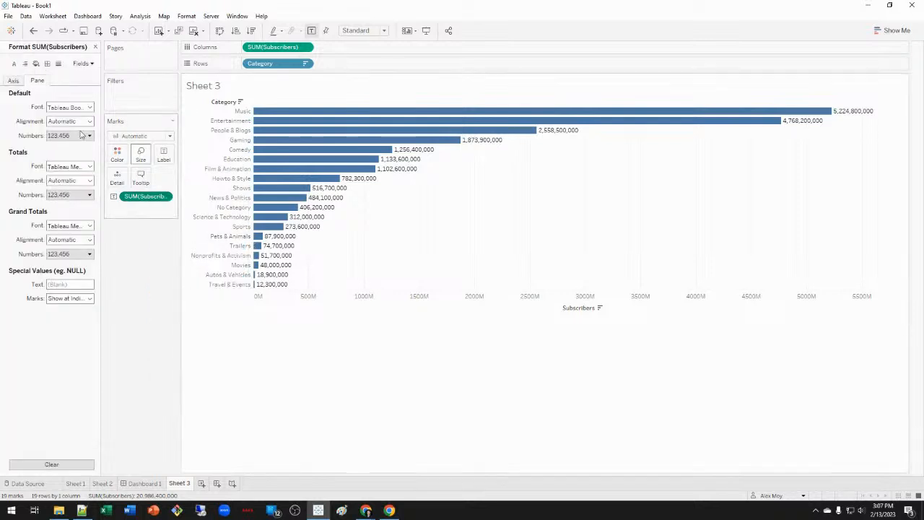
click(68, 136)
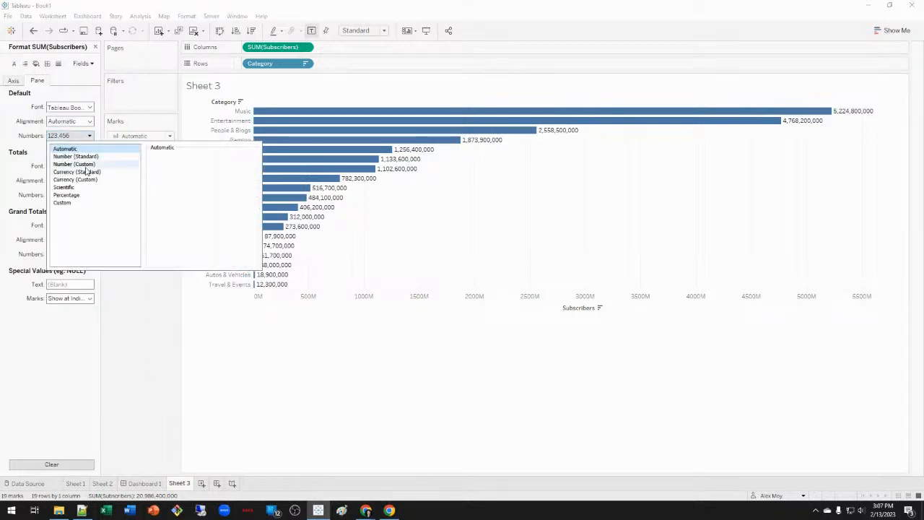
click(73, 164)
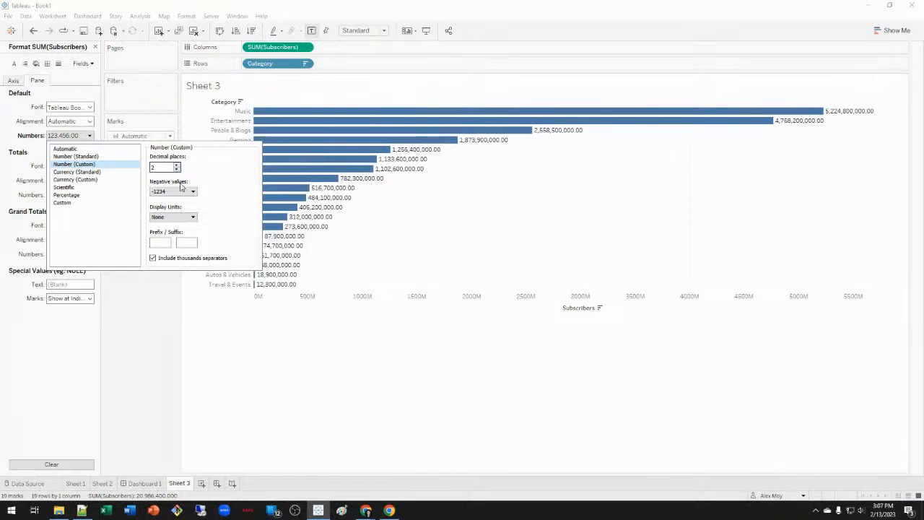
click(191, 218)
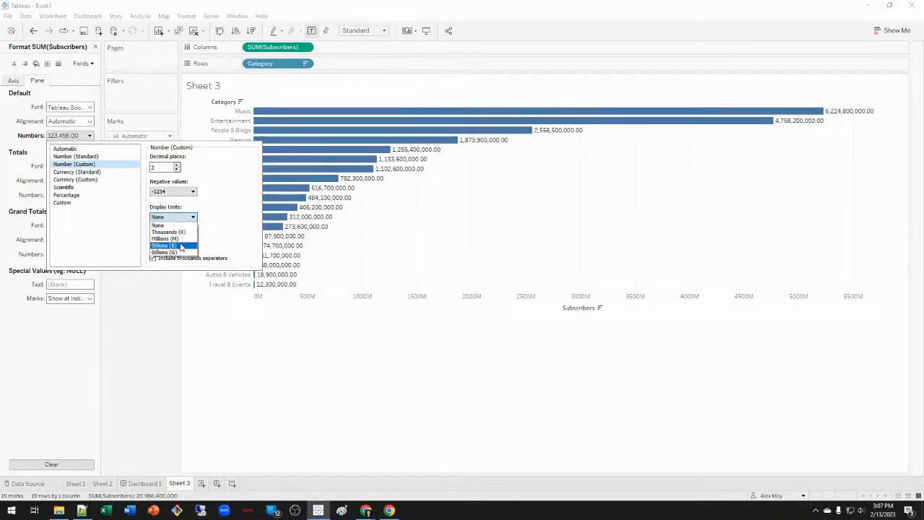
click(188, 247)
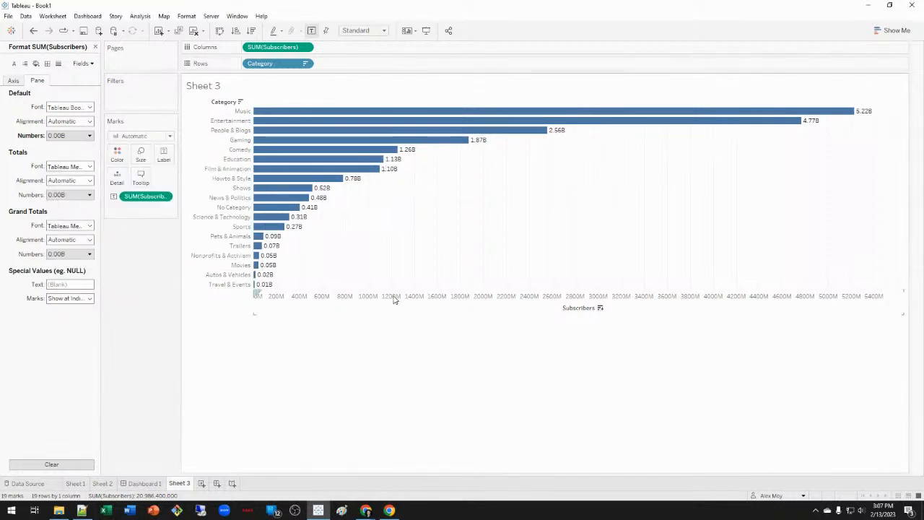
Hide the Subscribers axis header and fit the chart to Entire View.
right_click(460, 304)
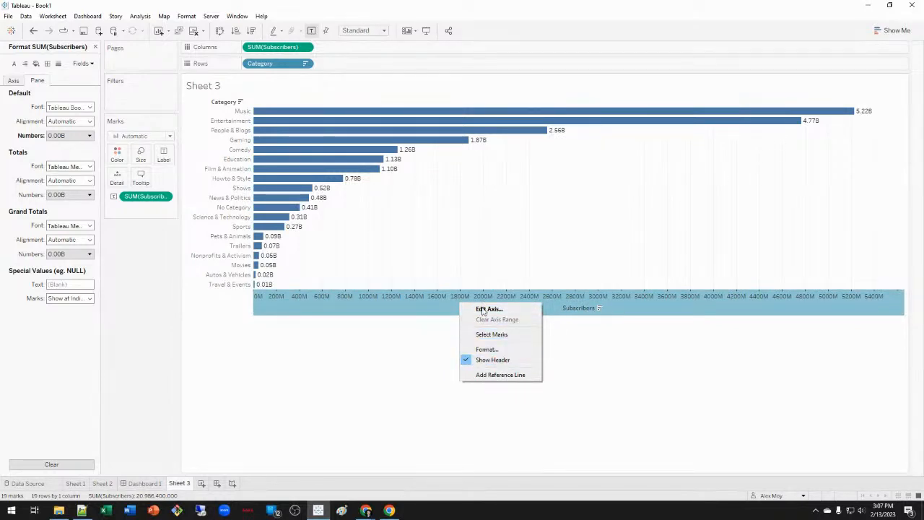
click(514, 361)
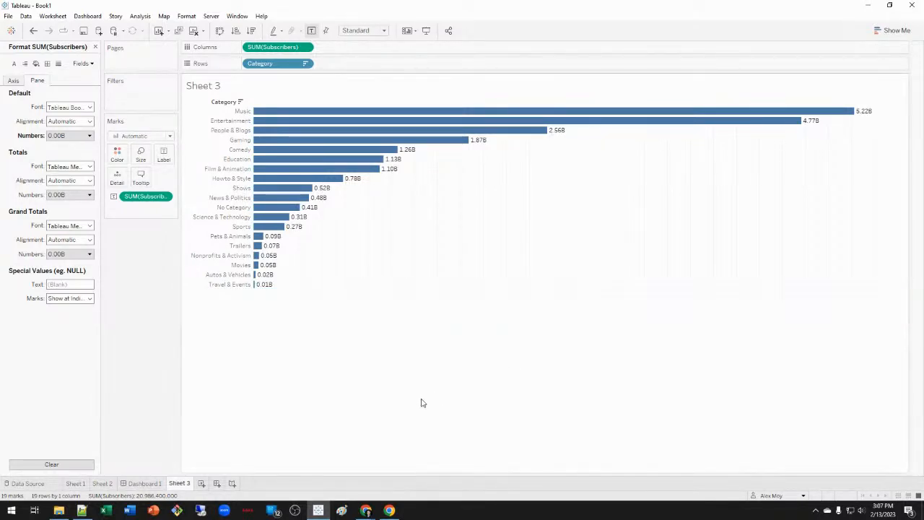
click(352, 30)
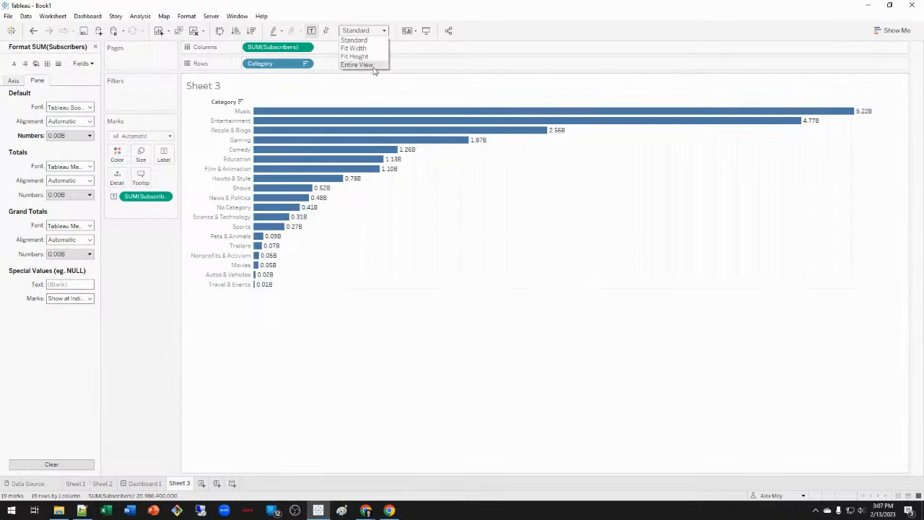
click(357, 65)
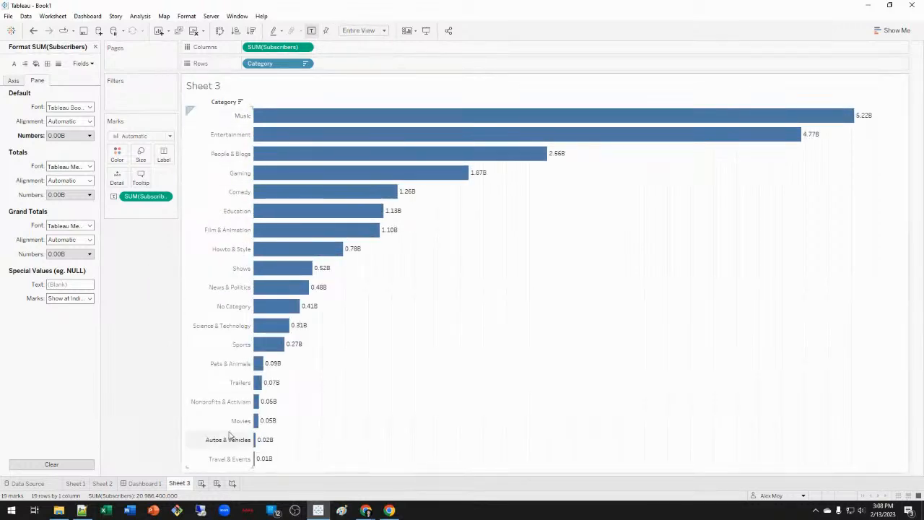
Hide the Category field label for rows and begin renaming the Sheet 3 tab.
mouse_move(262, 191)
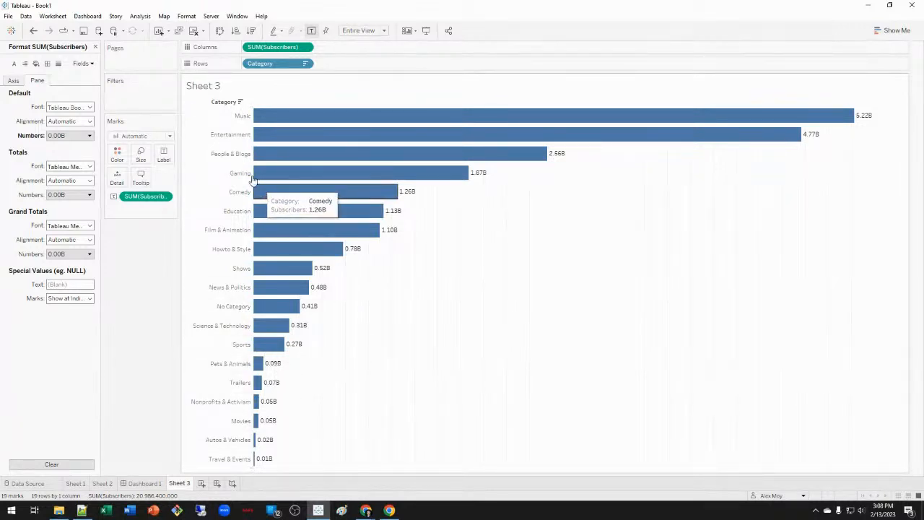
right_click(229, 103)
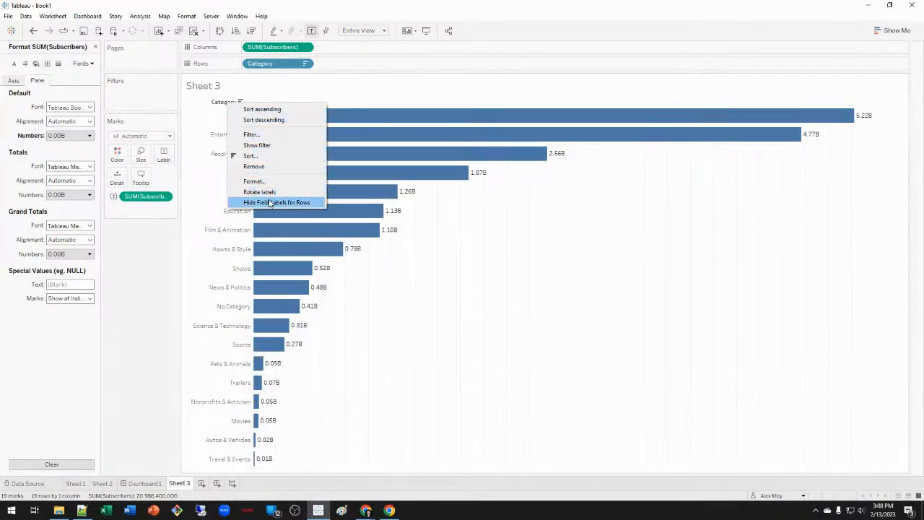
click(270, 203)
double_click(184, 490)
mouse_move(184, 492)
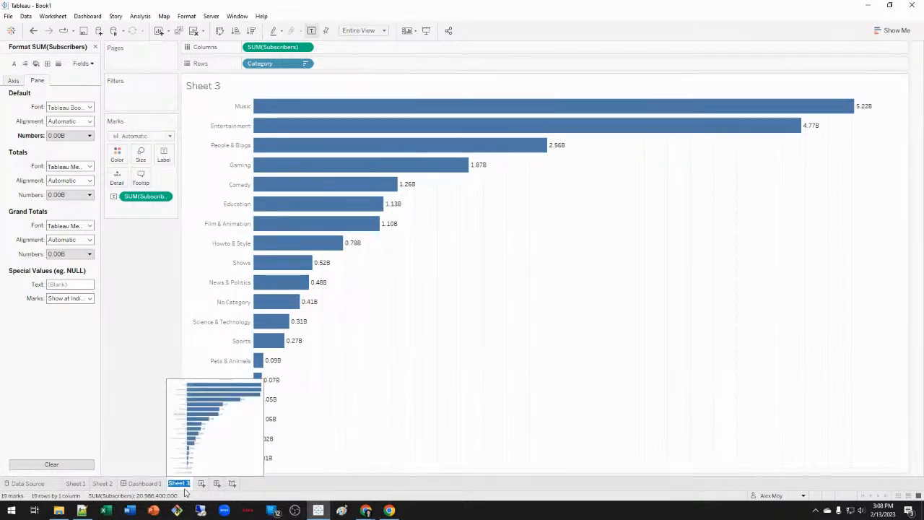
Name the sheet 'Categories by Subscribers' and close the Format pane.
text(Categories)
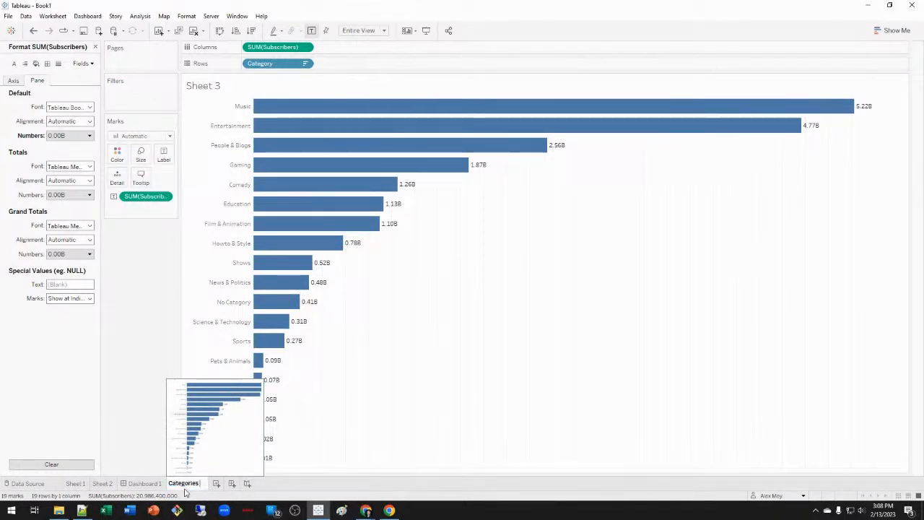
text( by S)
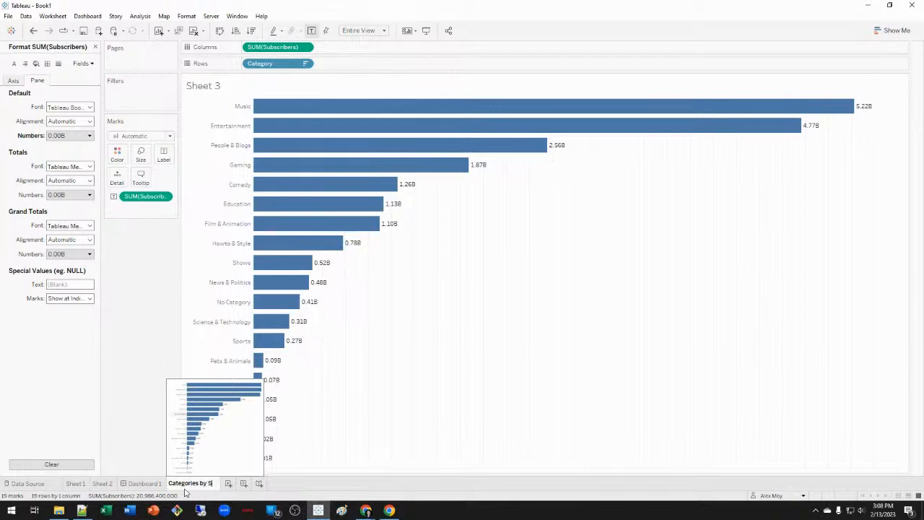
text(ubscriber Count)
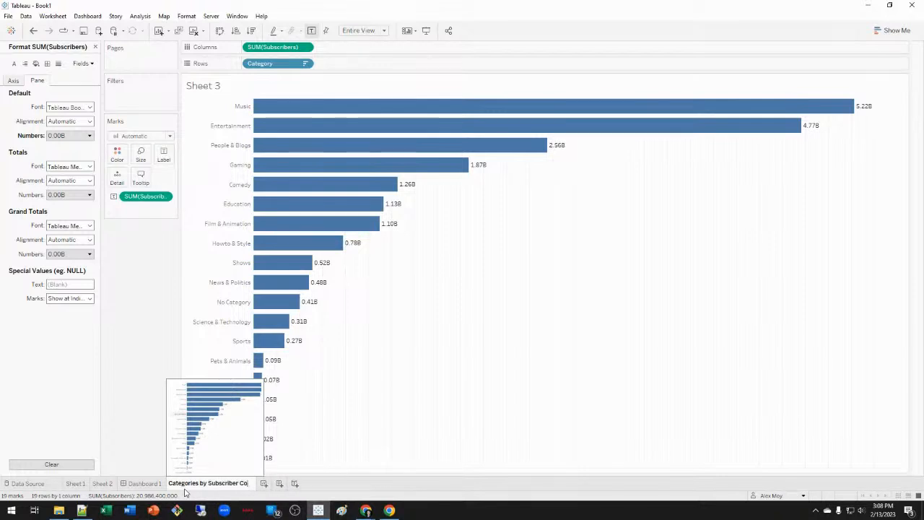
key(BackSpace)
key(BackSpace)
key(BackSpace)
key(BackSpace)
key(BackSpace)
key(BackSpace)
text(s)
key(Return)
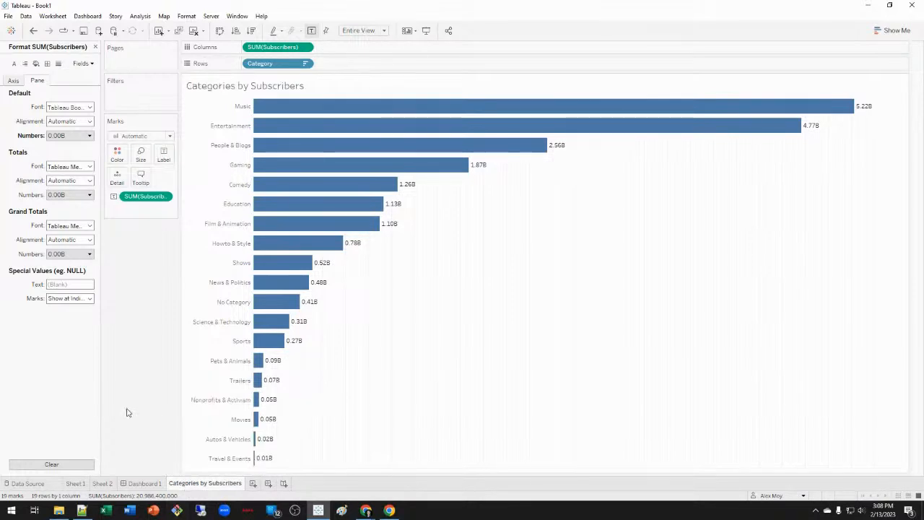
click(95, 47)
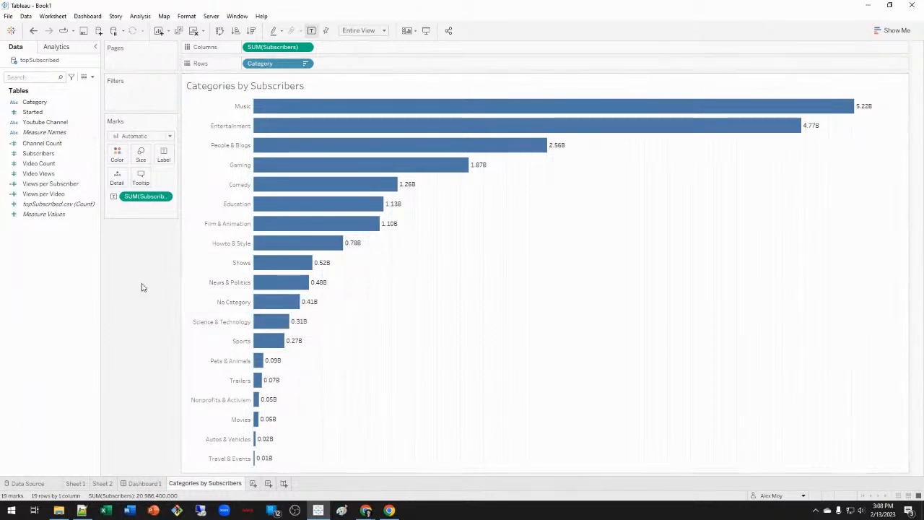
Create a Category Set of the top 10 categories by Sum of Subscribers, briefly testing it on Rows.
right_click(47, 282)
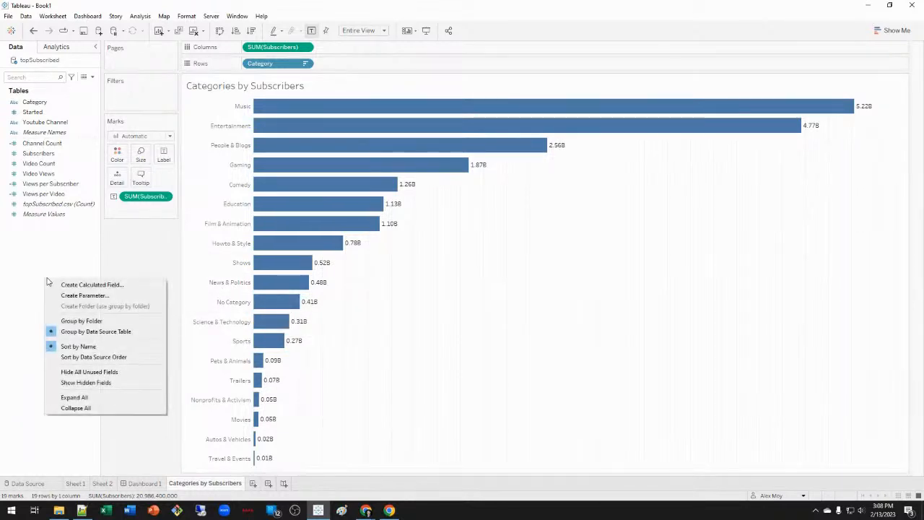
click(101, 287)
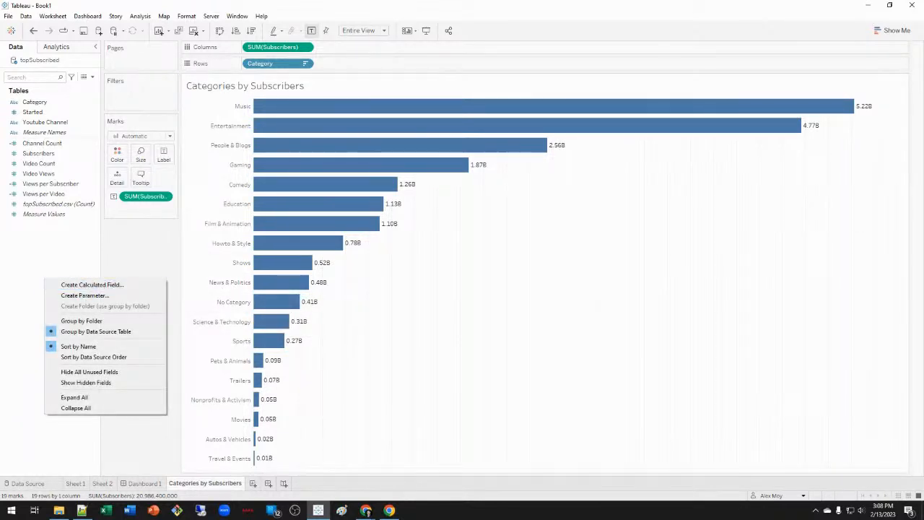
right_click(40, 104)
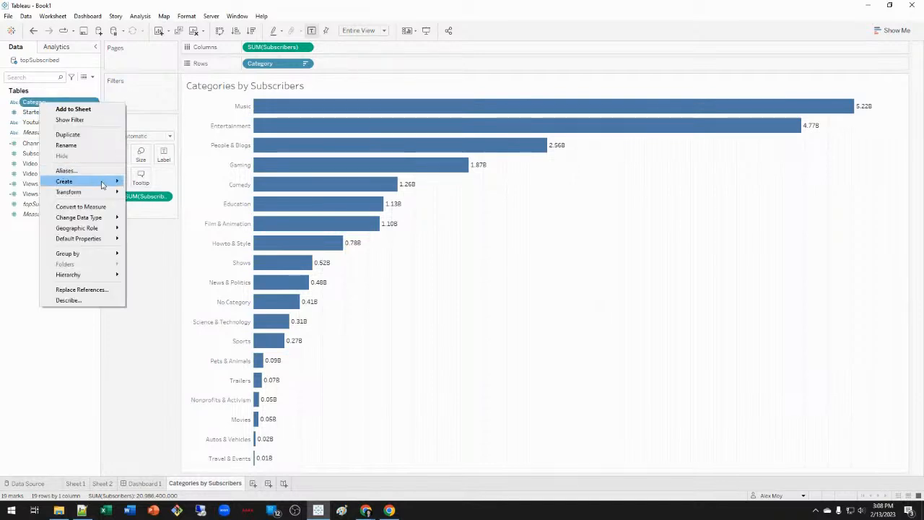
mouse_move(106, 181)
click(191, 206)
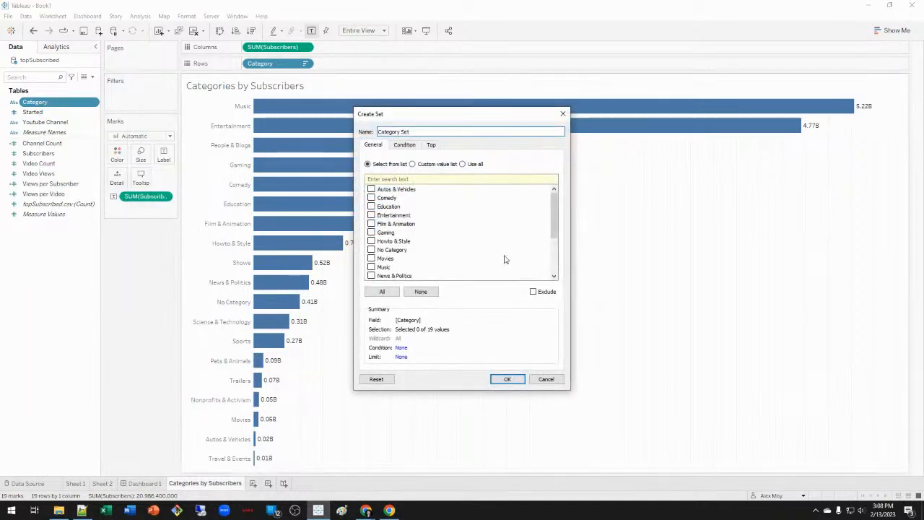
click(431, 145)
click(368, 169)
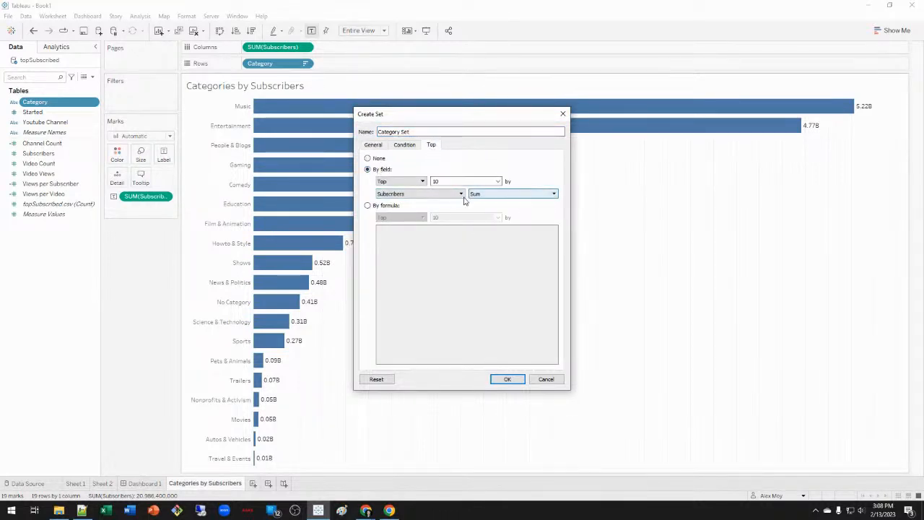
click(508, 380)
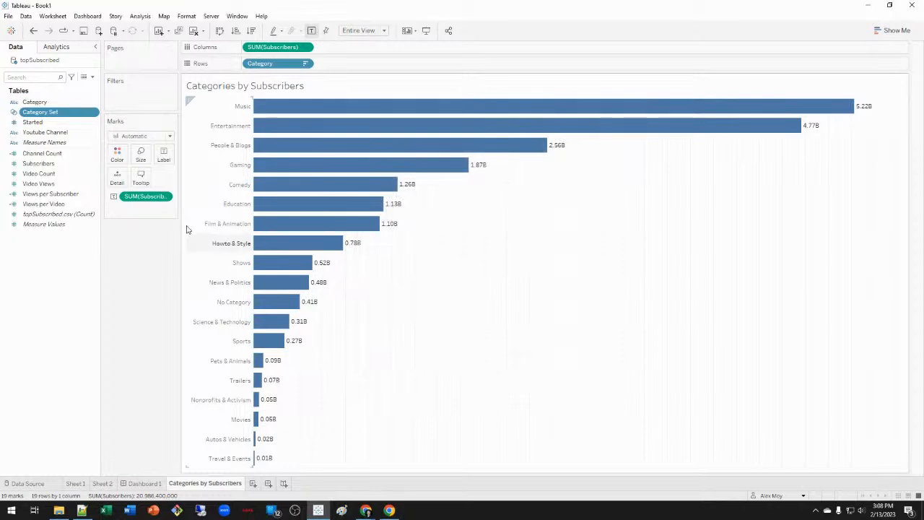
drag(46, 116, 257, 65)
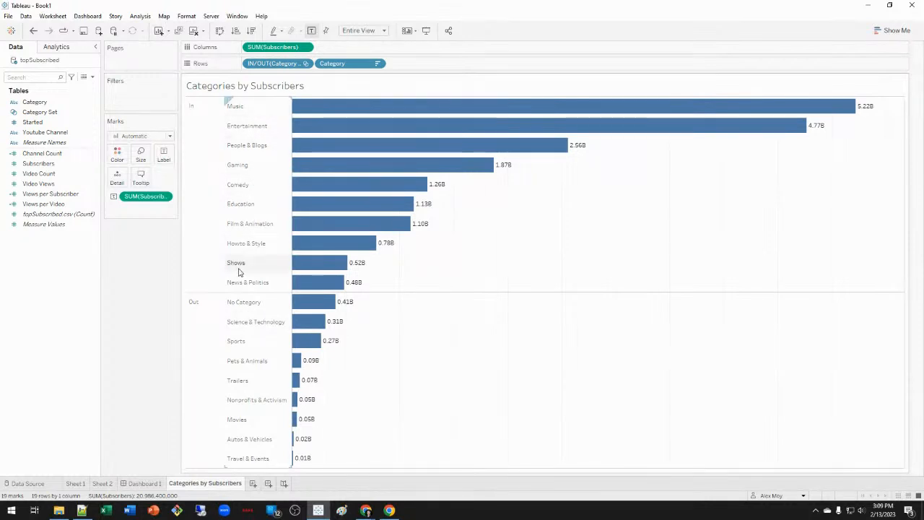
drag(293, 66, 119, 287)
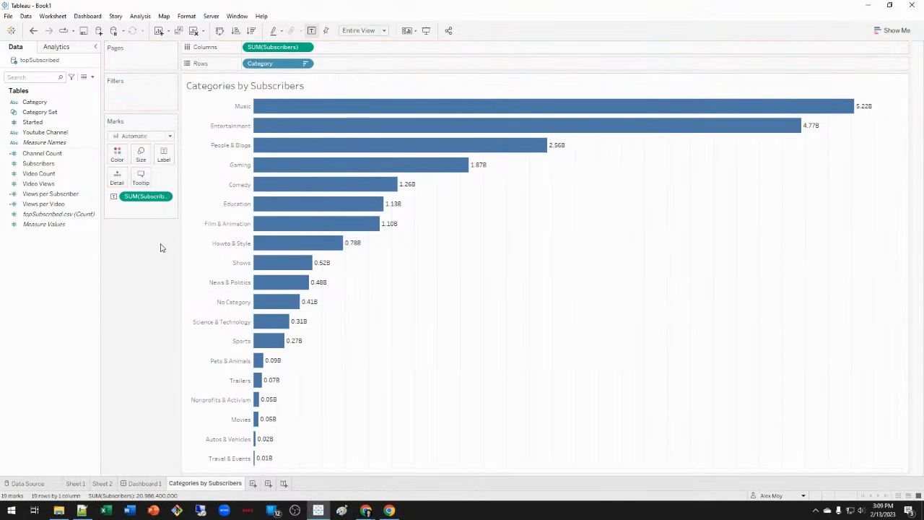
Create calculated field 'Category Top 10': IF [Category Set] THEN [Category] ELSE "Other" END.
right_click(54, 275)
click(109, 281)
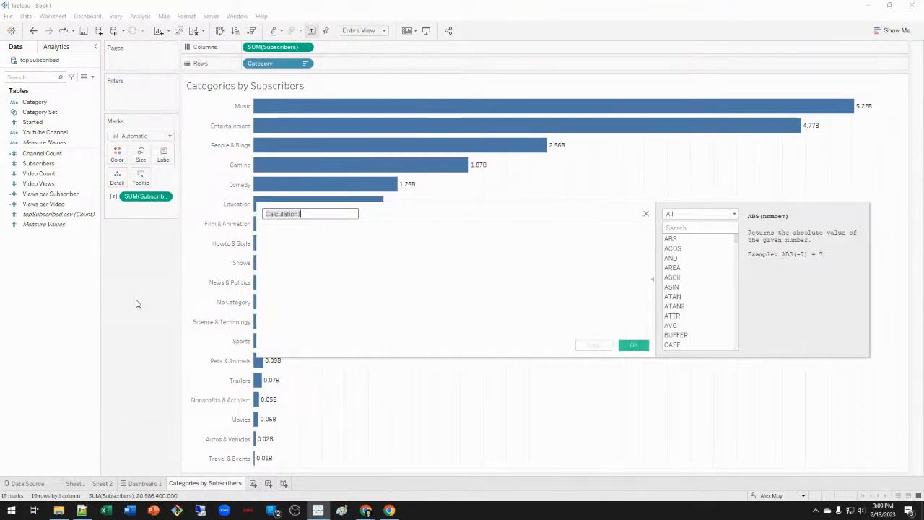
text(Category)
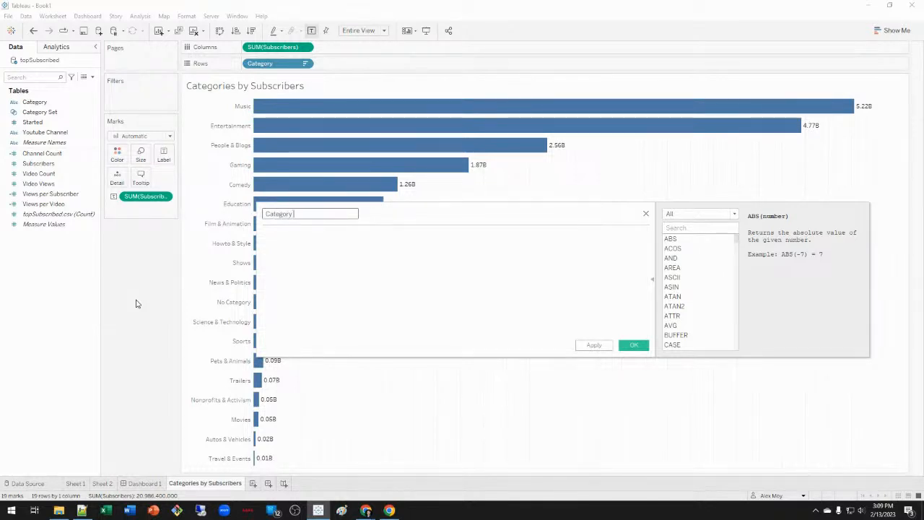
text( Top 10)
key(Tab)
text(if )
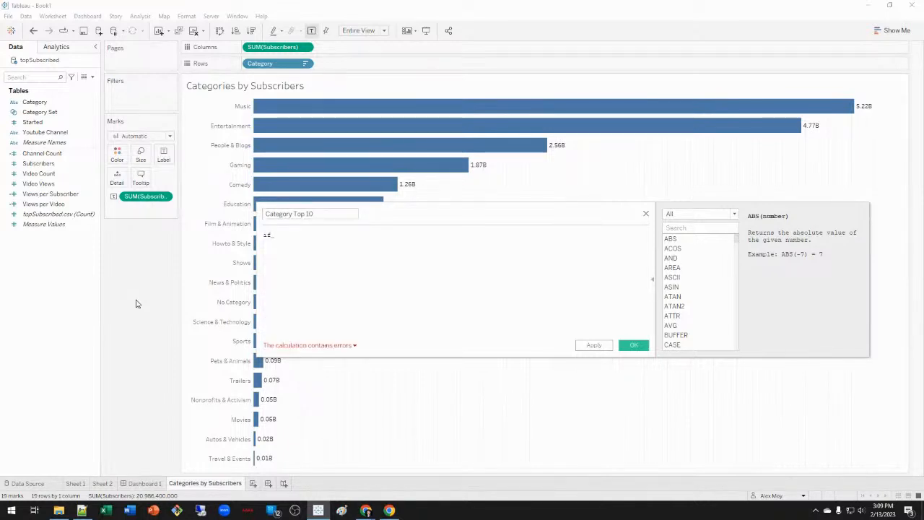
text(c)
key(Down)
key(Down)
key(Return)
text(then )
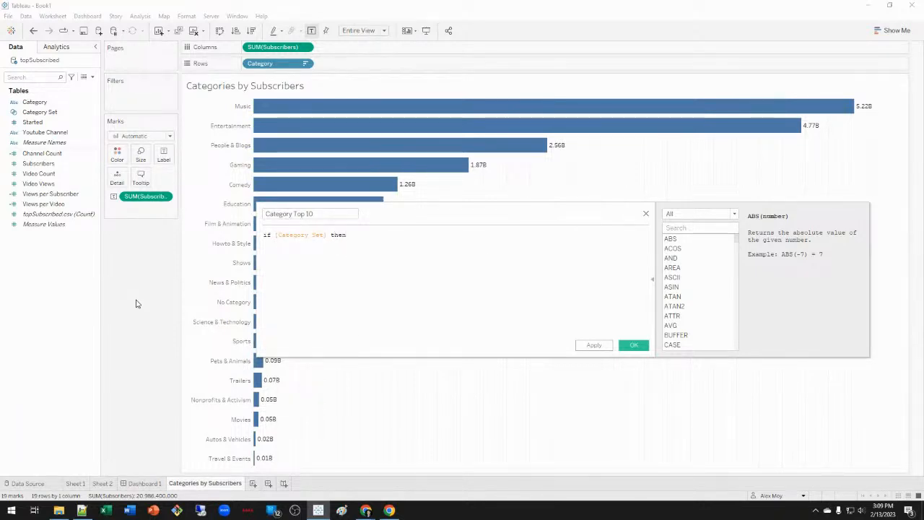
text(cate)
key(Return)
text(else "Others" EN)
key(Return)
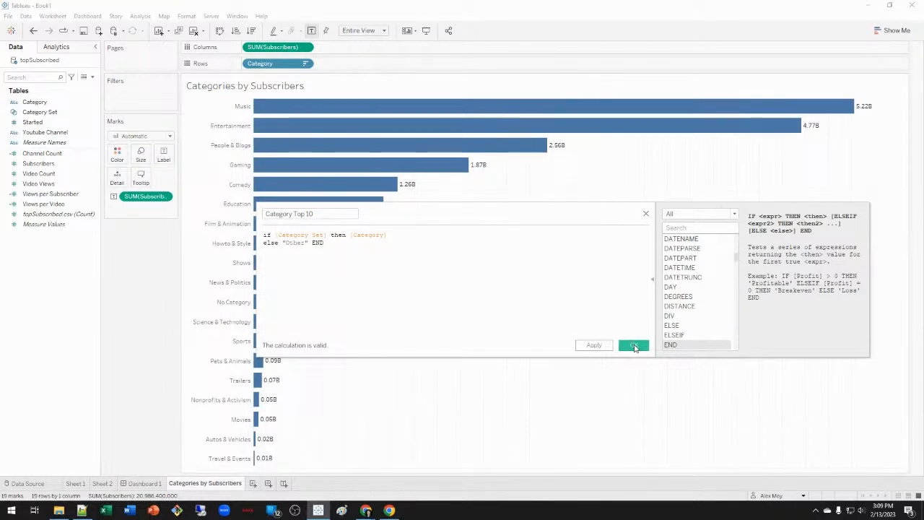
click(635, 346)
Replace Category with Category Top 10 on Rows, sort descending, and move the Other bar last.
drag(35, 122, 411, 65)
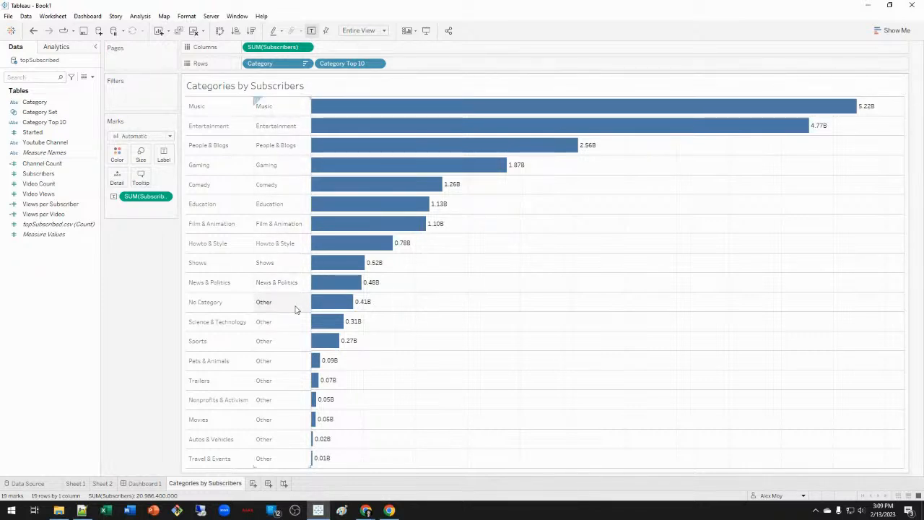
drag(286, 64, 108, 303)
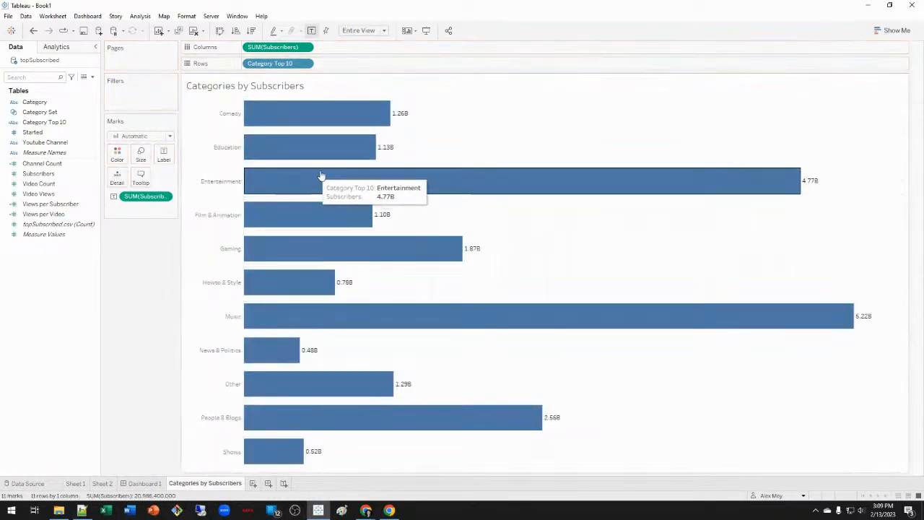
click(251, 31)
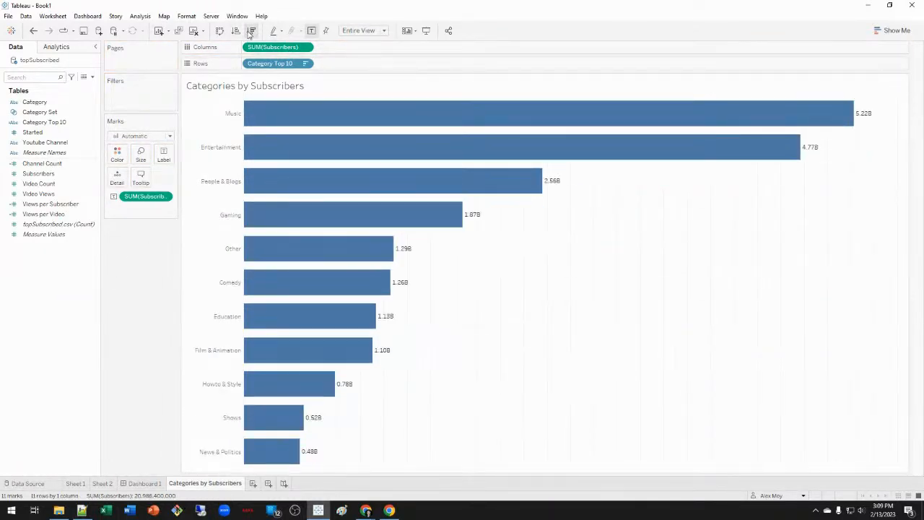
mouse_move(297, 247)
mouse_down()
mouse_move(301, 336)
mouse_move(299, 260)
mouse_up()
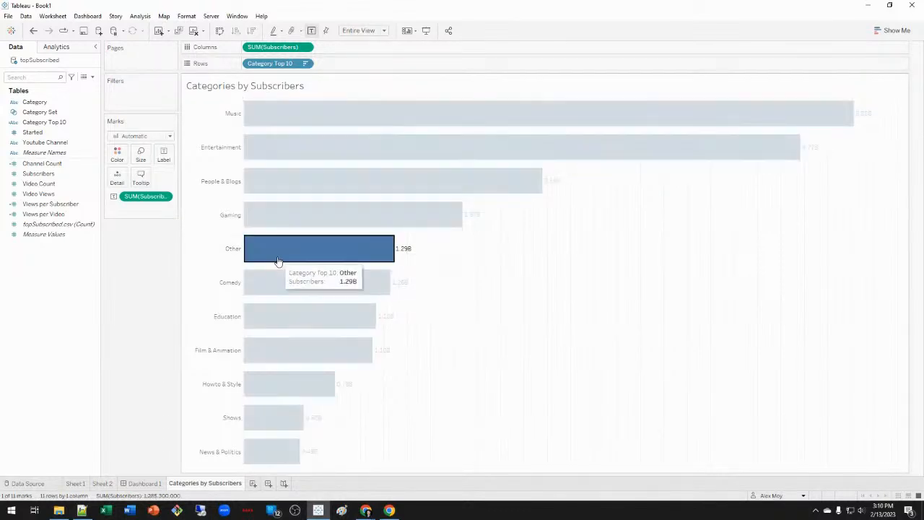
drag(233, 252, 232, 458)
key(Escape)
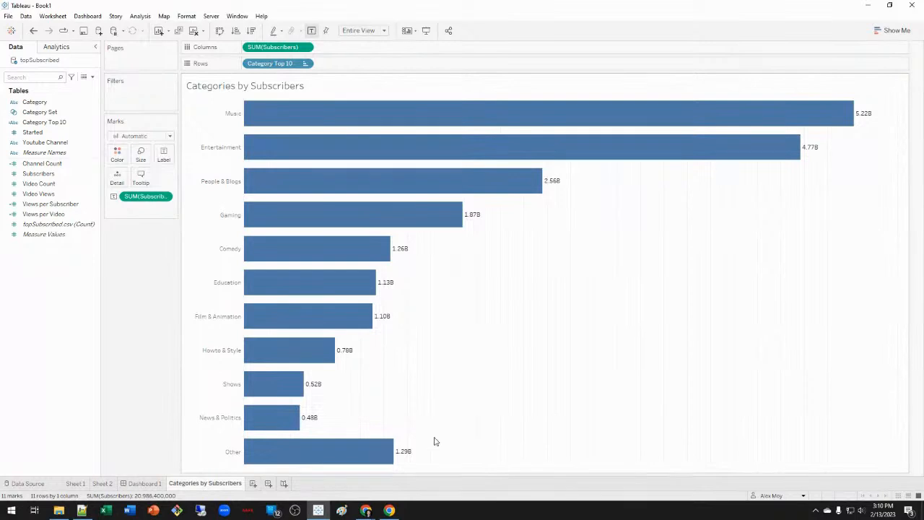
Set the chart's column grid lines to None in the line formatting settings.
right_click(541, 396)
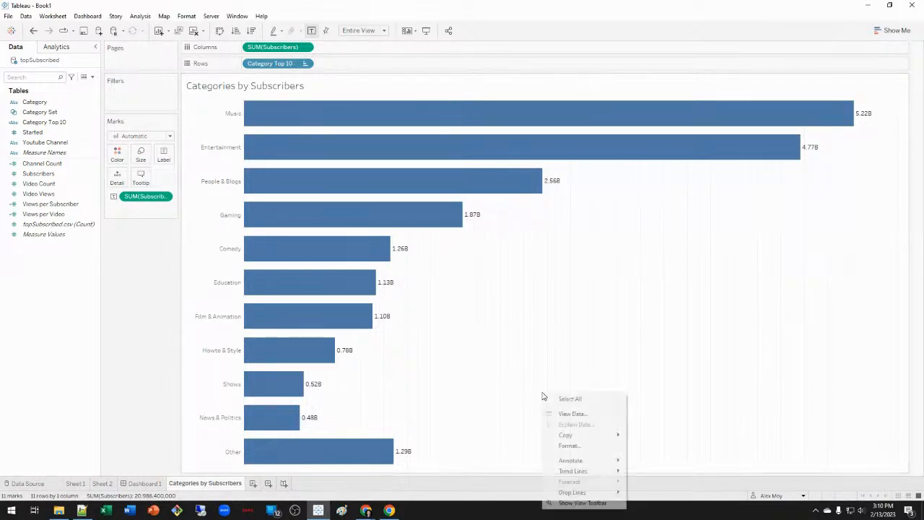
click(582, 446)
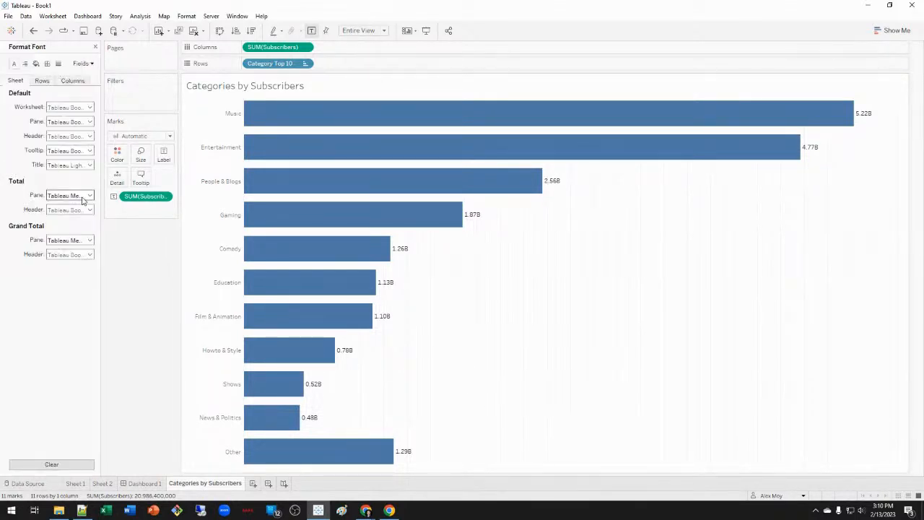
click(47, 63)
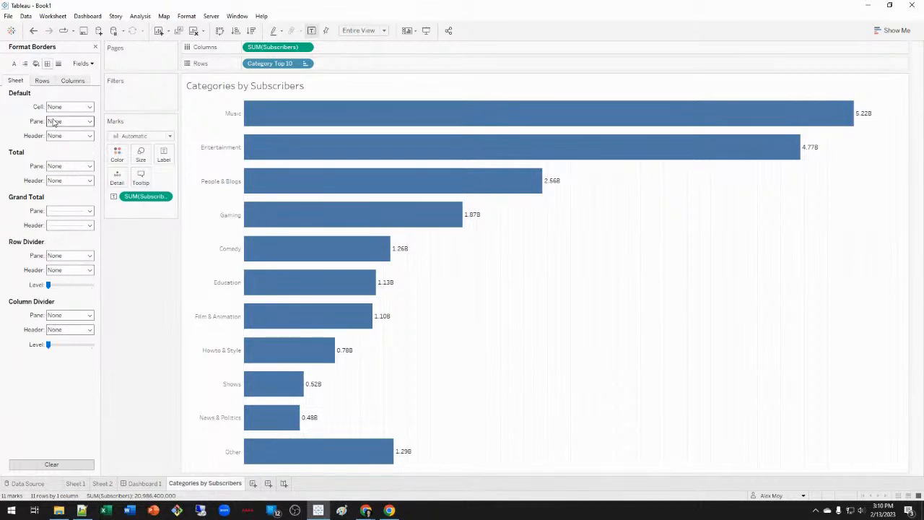
click(42, 80)
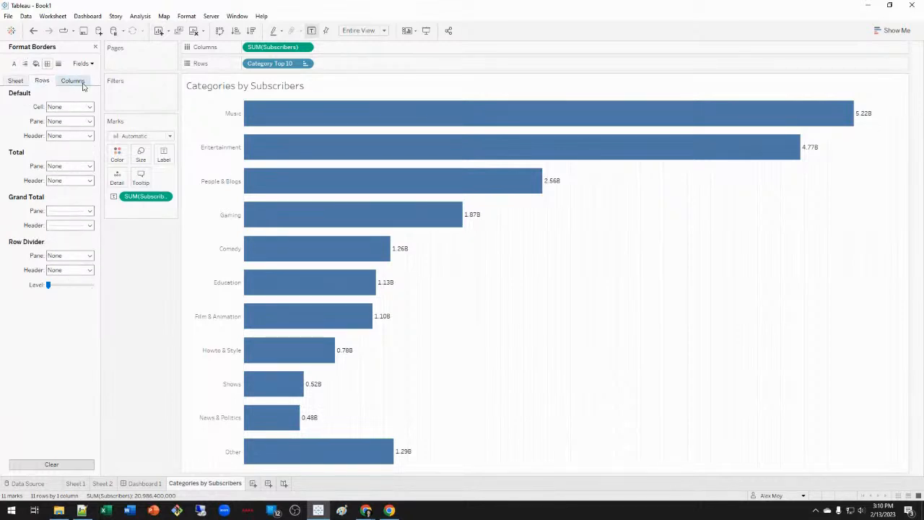
click(58, 63)
click(69, 122)
click(67, 123)
click(73, 80)
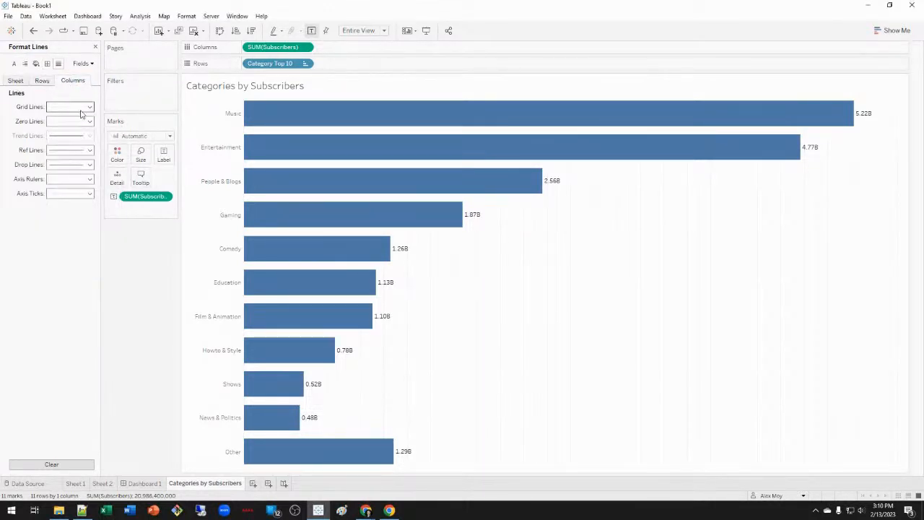
click(73, 107)
click(78, 119)
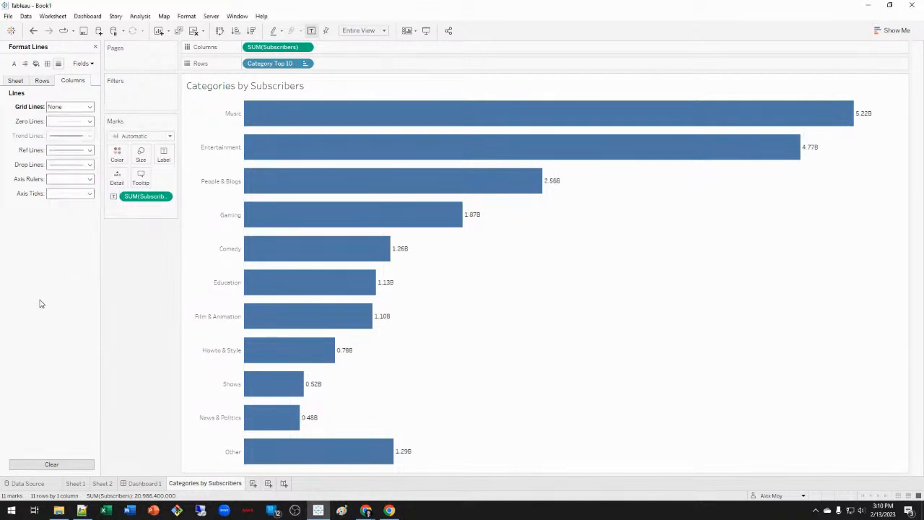
click(13, 82)
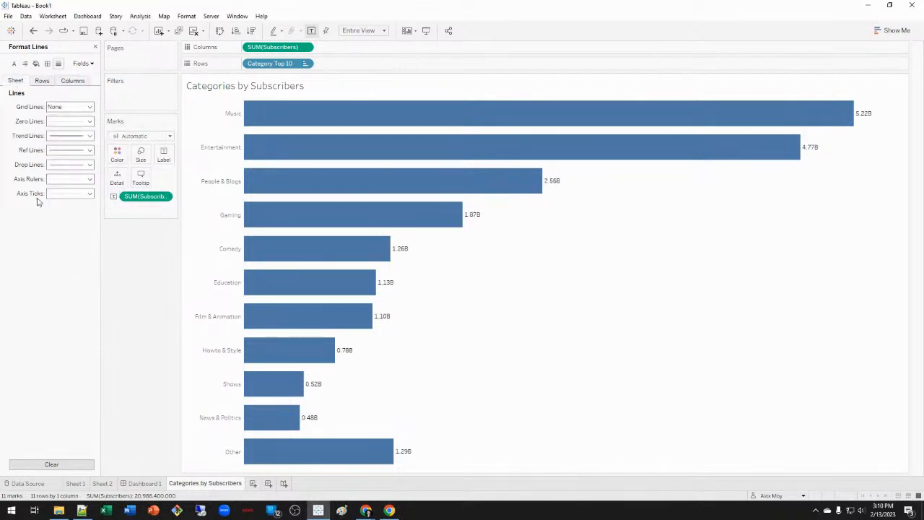
click(95, 47)
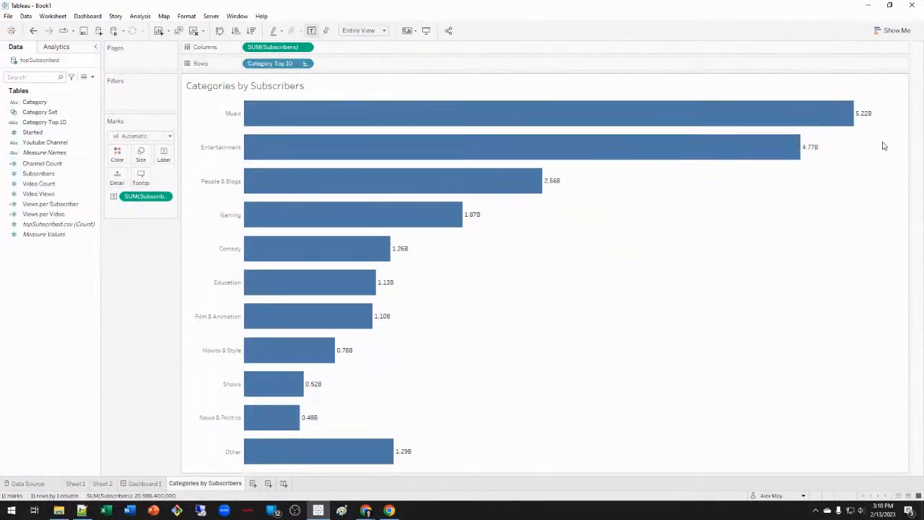
mouse_move(856, 116)
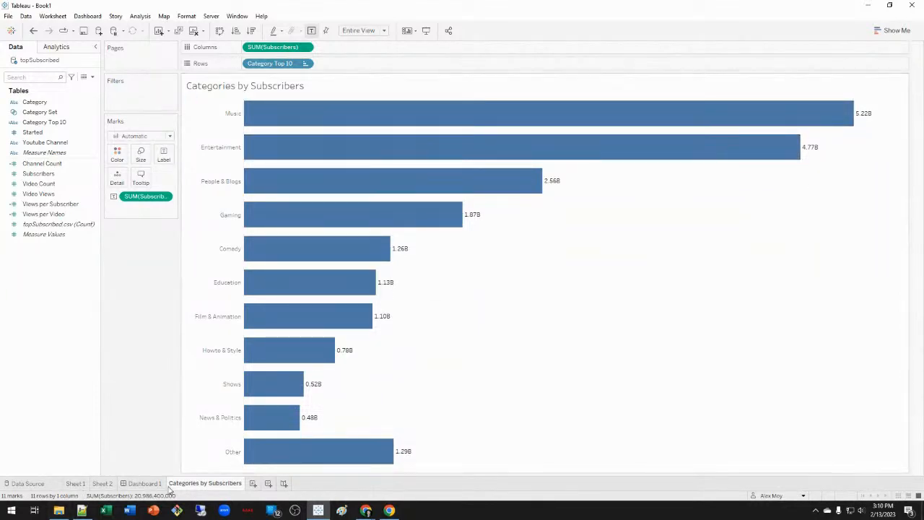
Drag the Categories by Subscribers chart to Dashboard 1's top-left and delete the Group Metrics area.
click(145, 484)
drag(56, 175, 242, 189)
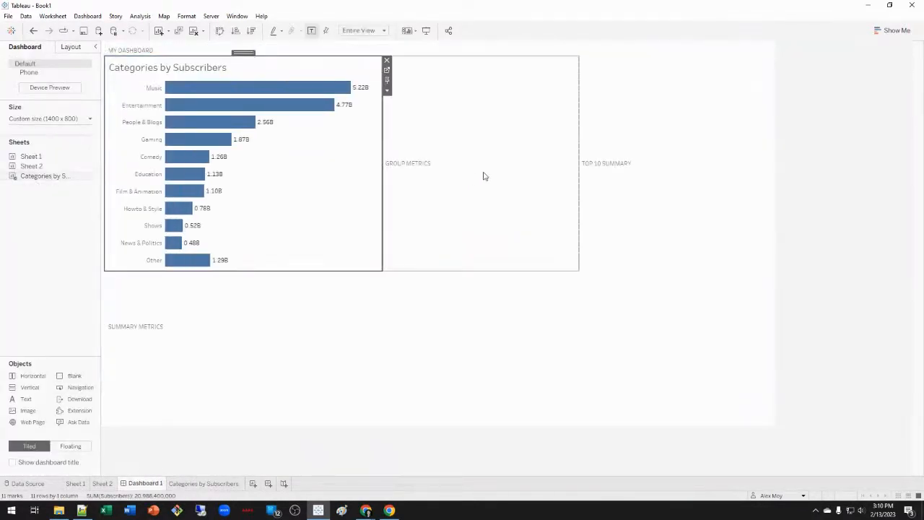
right_click(469, 138)
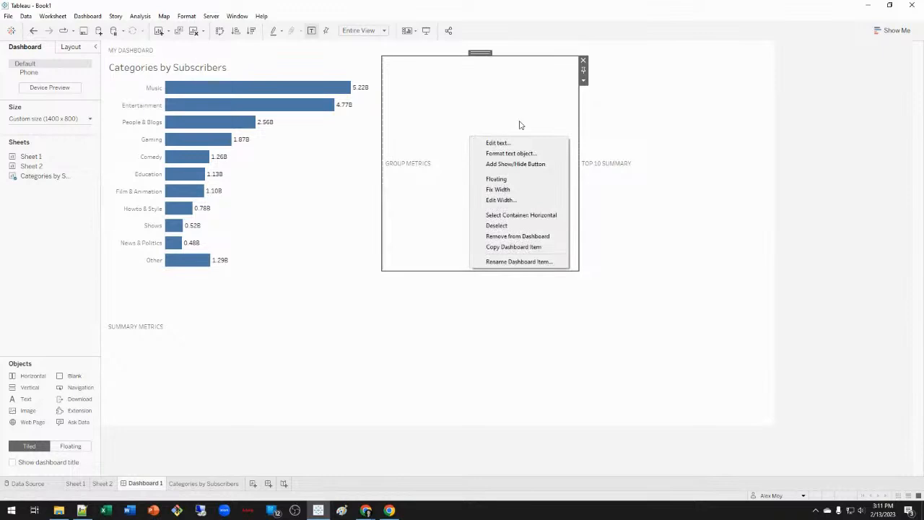
click(584, 61)
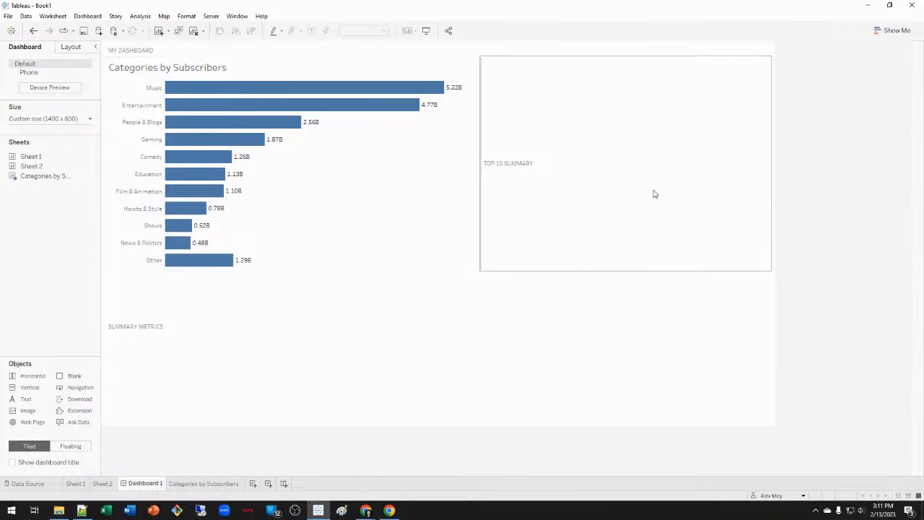
Hide the title of the Categories by Subscribers chart on the dashboard.
click(273, 415)
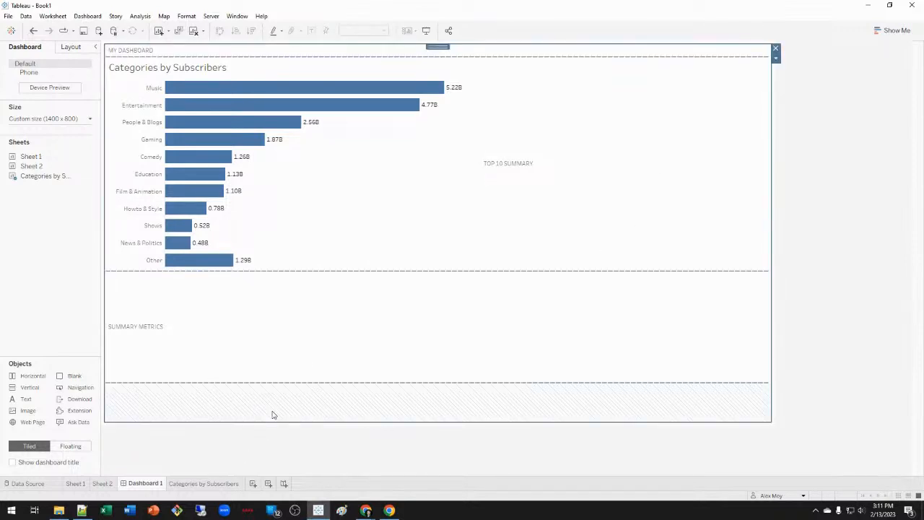
click(332, 340)
click(575, 195)
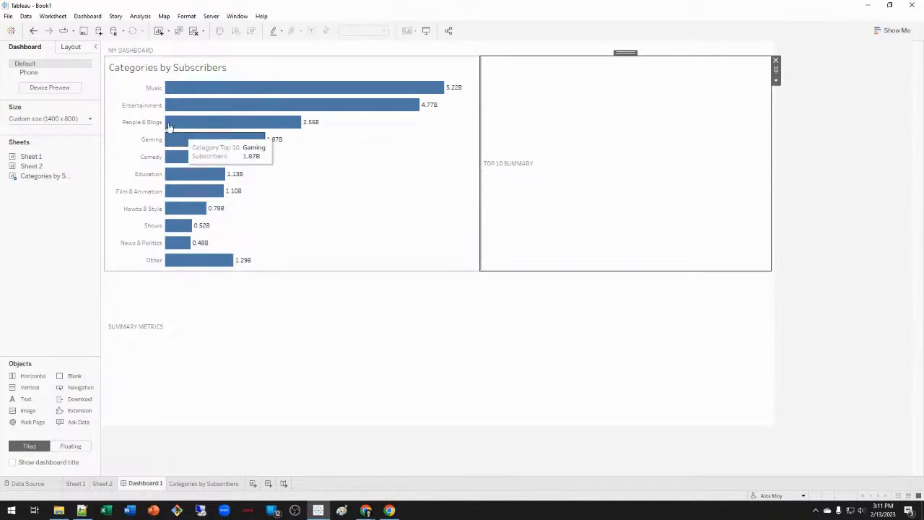
right_click(221, 73)
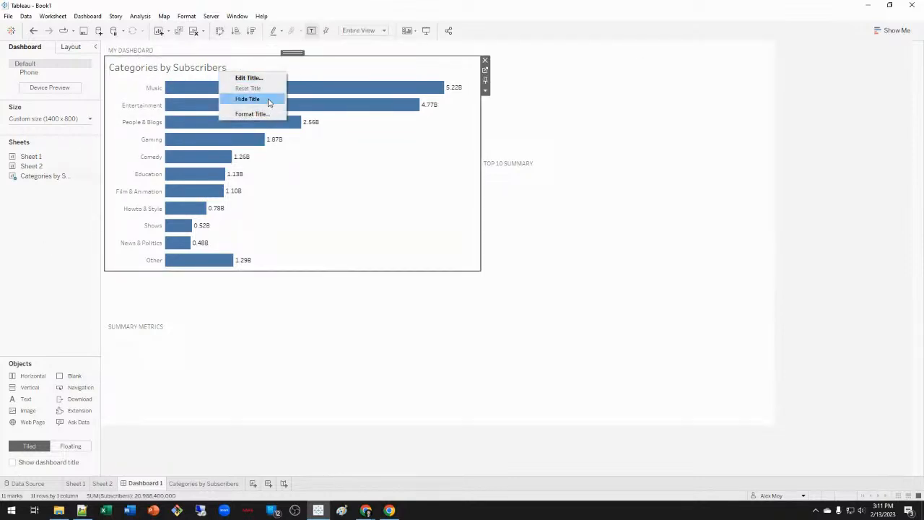
click(269, 100)
click(171, 56)
Replace the MY DASHBOARD text with 'YOUTUBE TOP CHANNELS BY SUBSCRIBERS'.
double_click(171, 56)
key(ctrl+shift+Left)
key(ctrl+shift+Left)
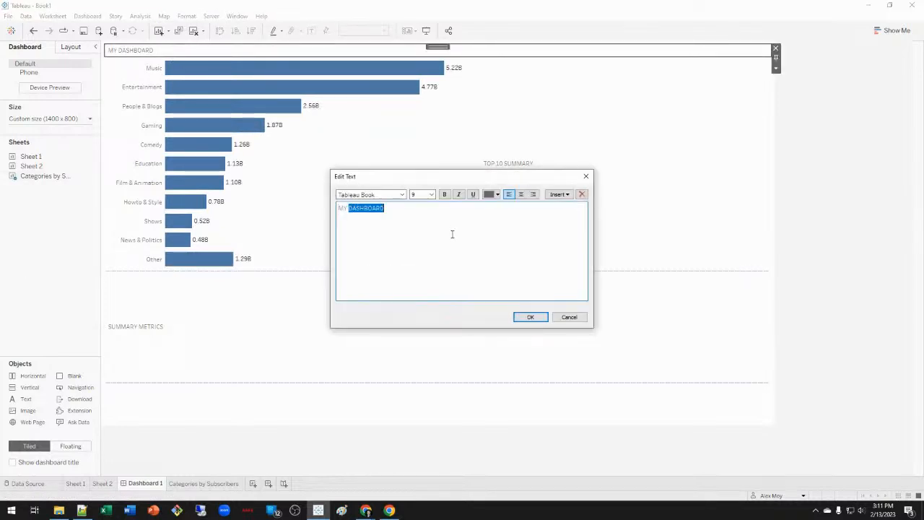
text(YOUTUBE TOP CHANNELS BY SUBSCRIBER COUNT)
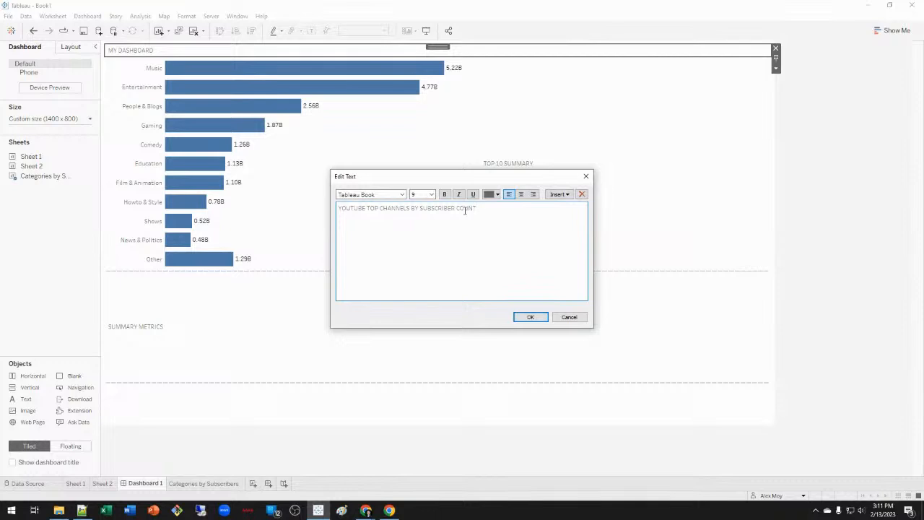
double_click(465, 209)
text(S)
Format the title in Tableau Semibold, size 14, black, then start a blank Sheet 4.
key(ctrl+a)
click(383, 194)
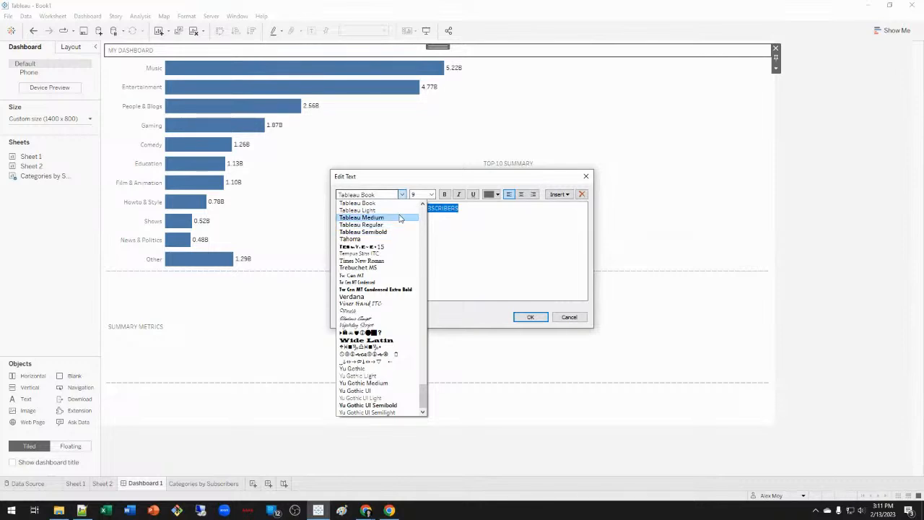
click(390, 232)
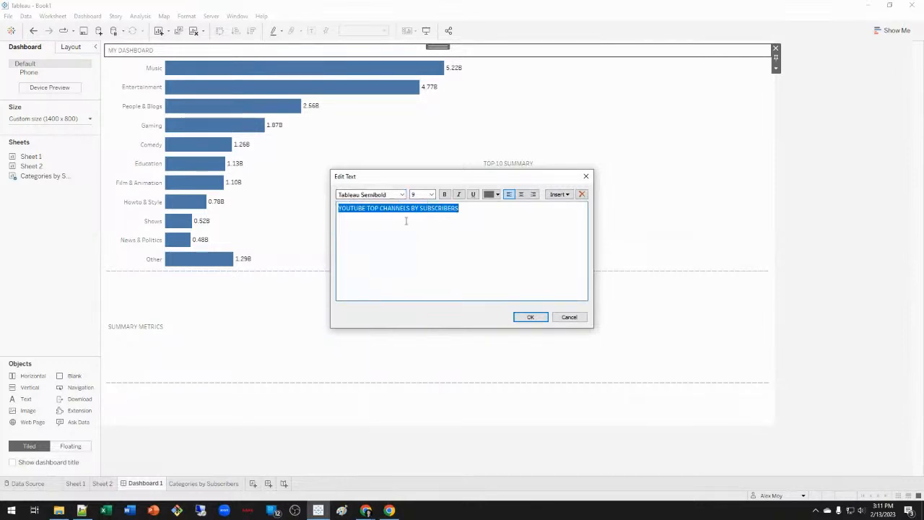
click(431, 194)
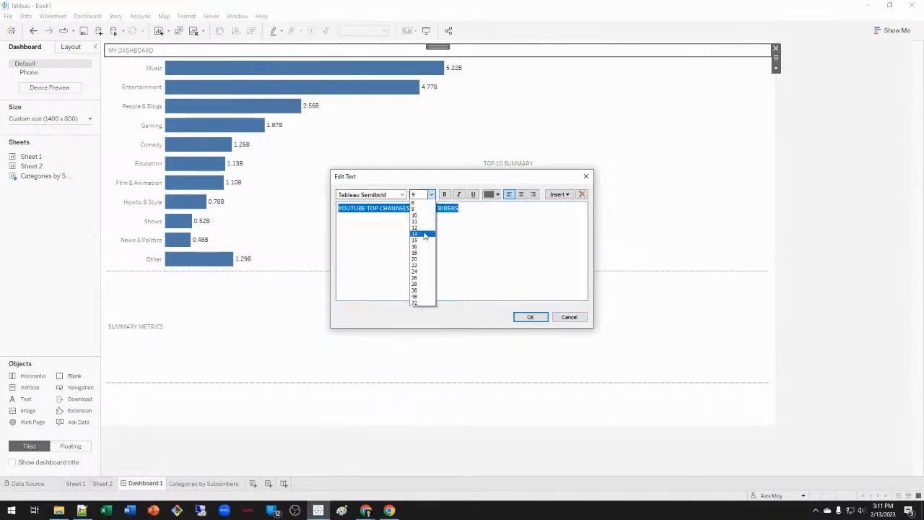
click(425, 232)
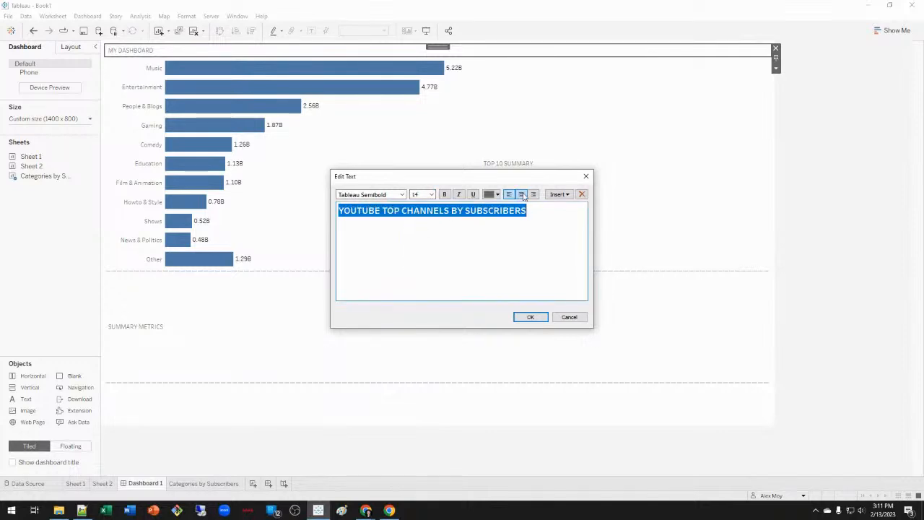
click(491, 195)
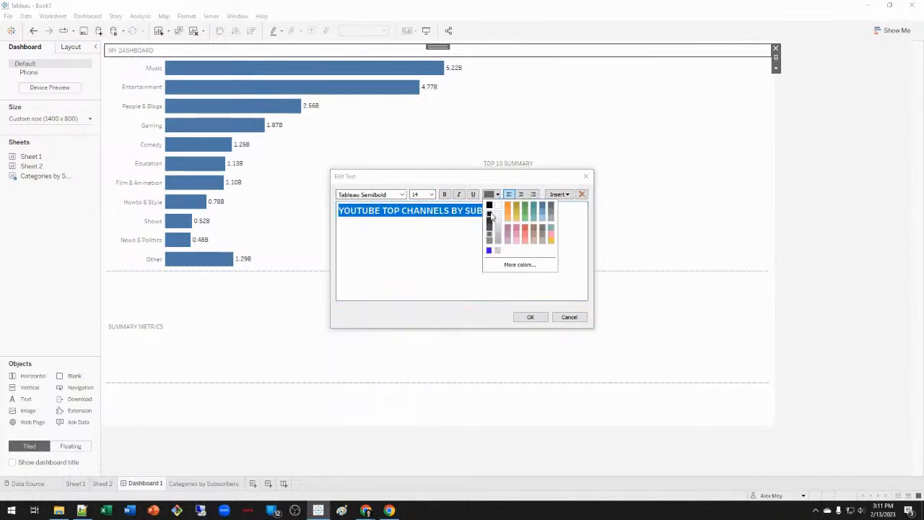
click(489, 206)
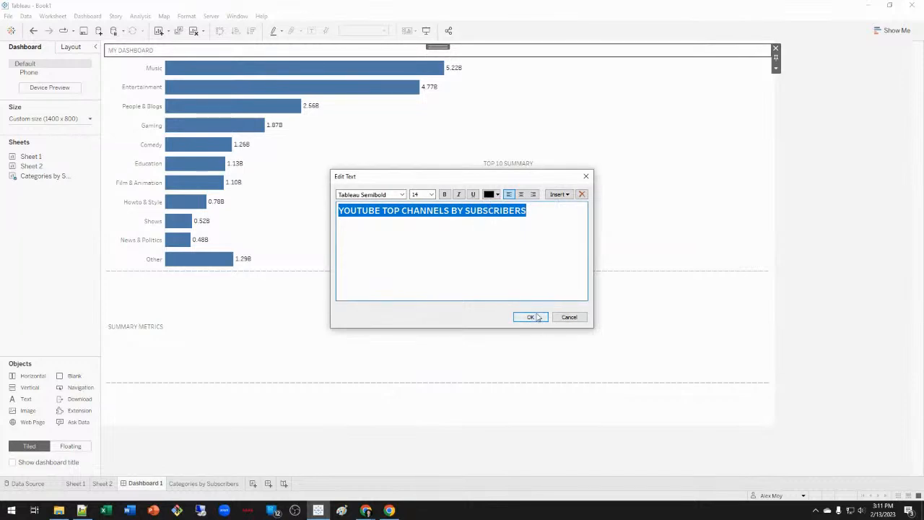
click(530, 317)
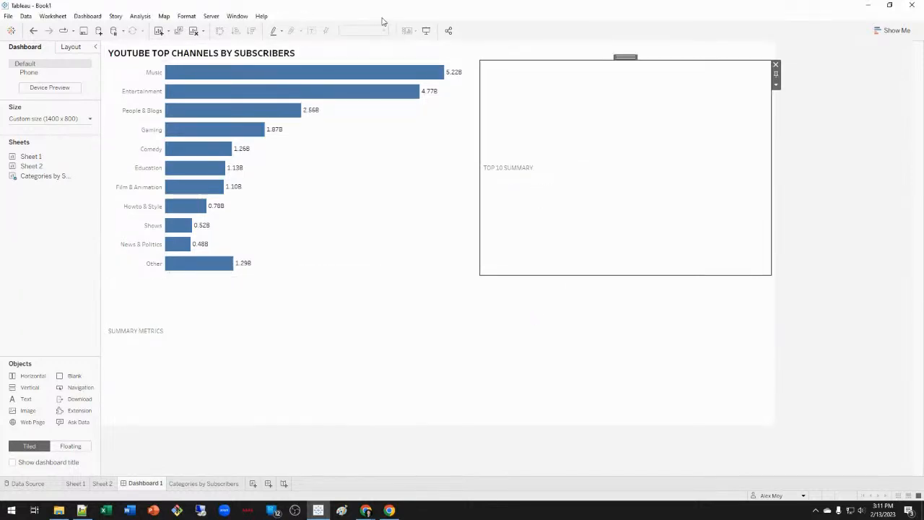
click(633, 180)
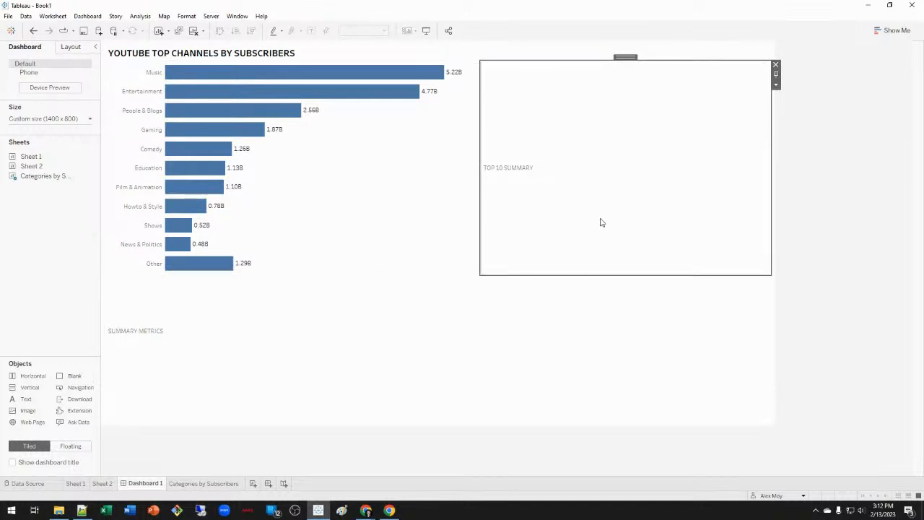
click(253, 483)
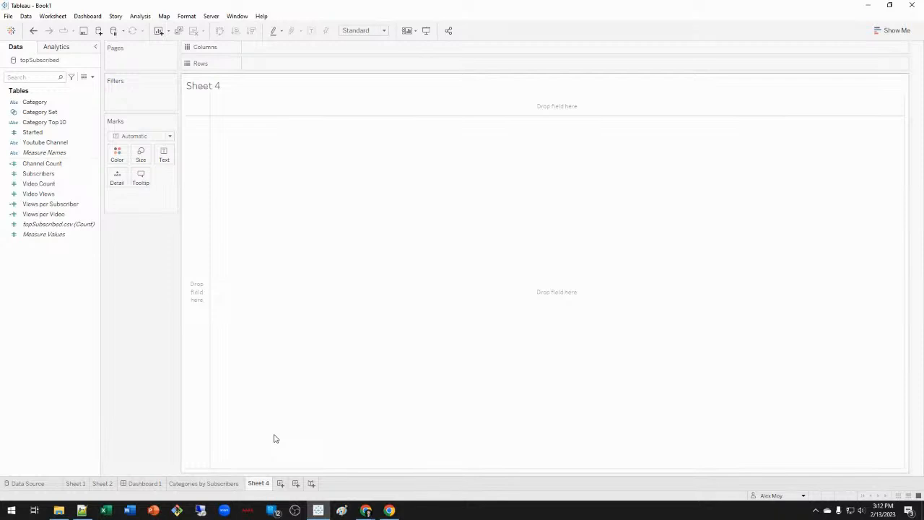
Create a Youtube Channel Set holding the Top 10 channels by Sum of Subscribers.
right_click(44, 327)
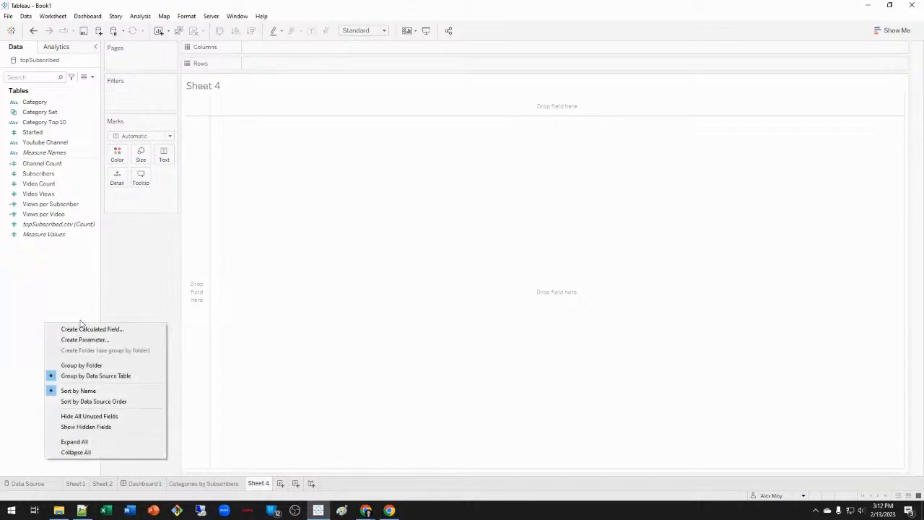
click(82, 329)
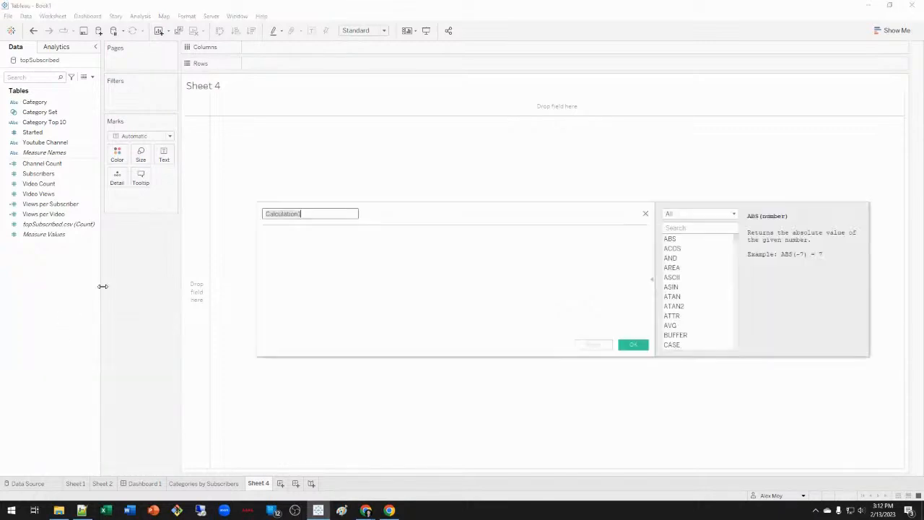
click(646, 213)
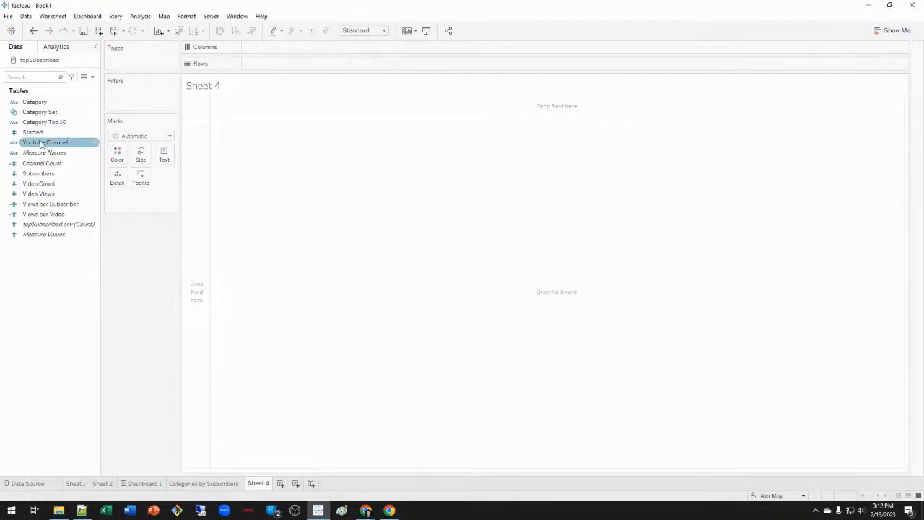
right_click(68, 148)
mouse_move(101, 209)
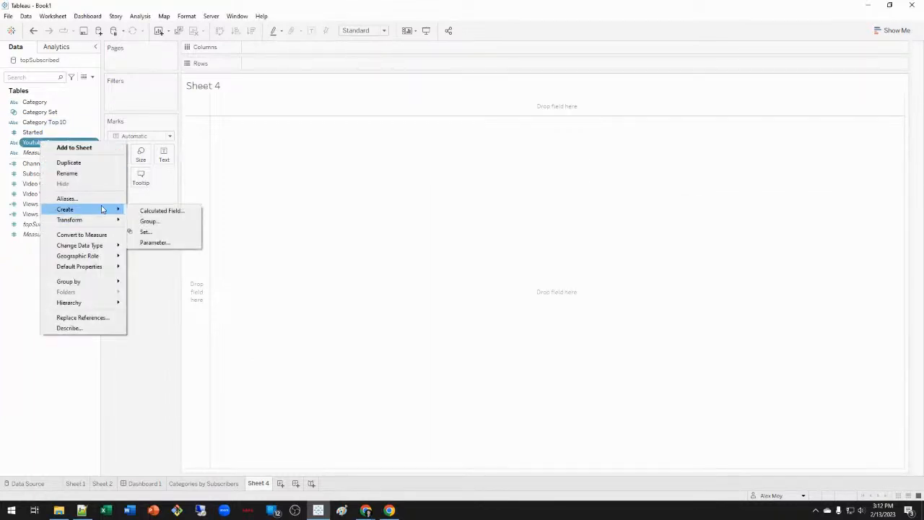
click(186, 233)
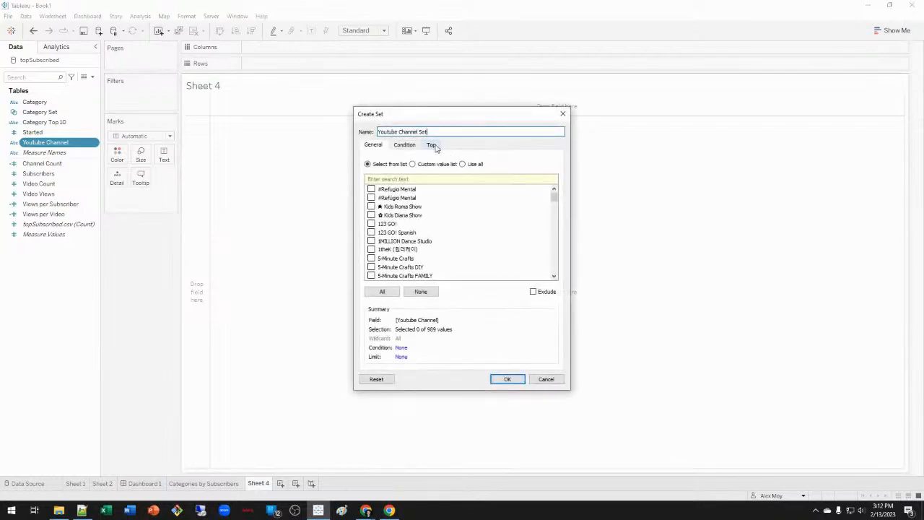
click(431, 145)
click(383, 170)
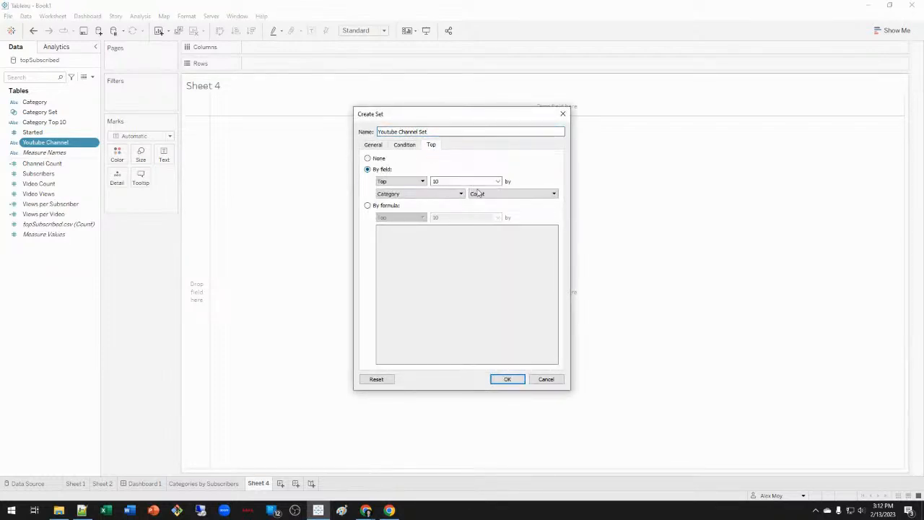
click(438, 194)
click(444, 245)
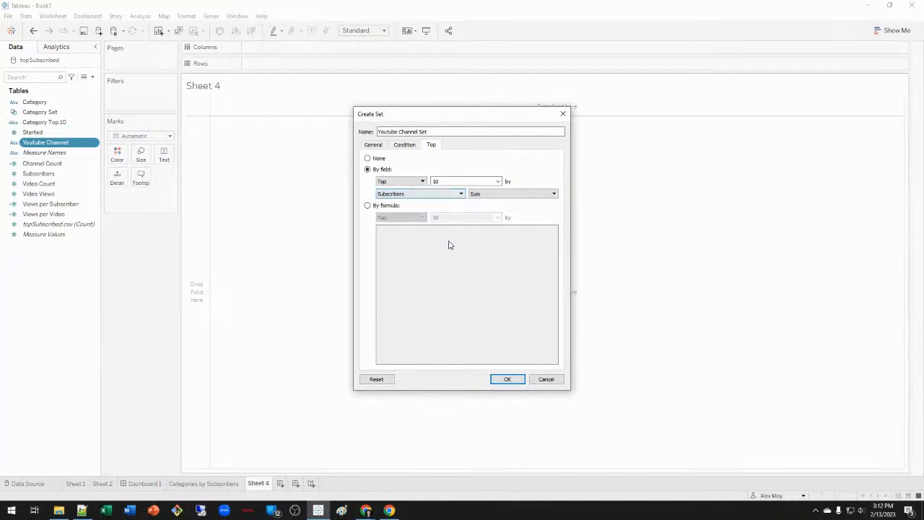
click(520, 380)
click(48, 310)
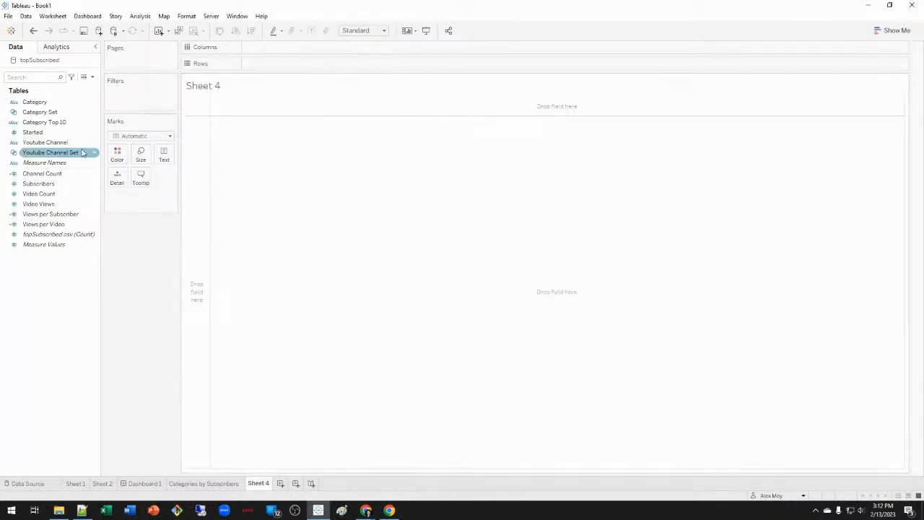
Write calculated field Youtube Channel Top 10: if [Youtube Channel Set] then [Youtube Channel] else "Other" end.
right_click(58, 306)
click(116, 313)
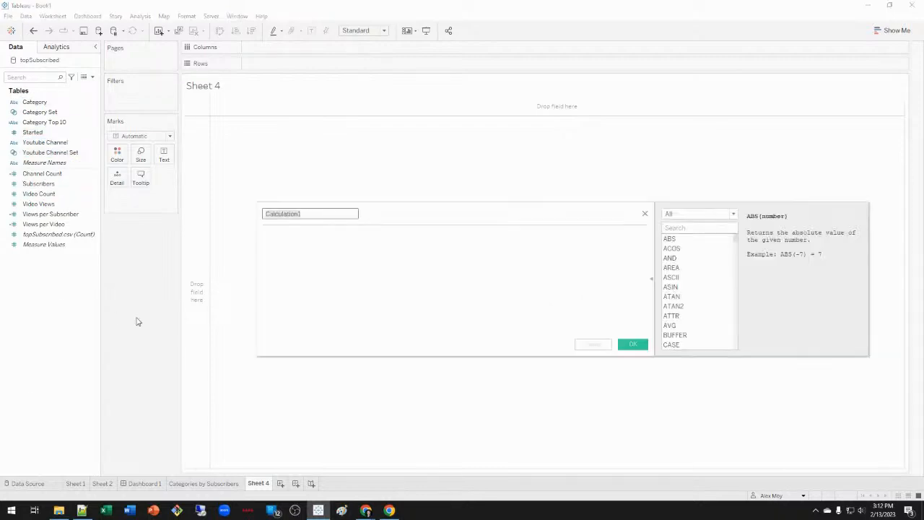
text(Youtube Channel Top 10)
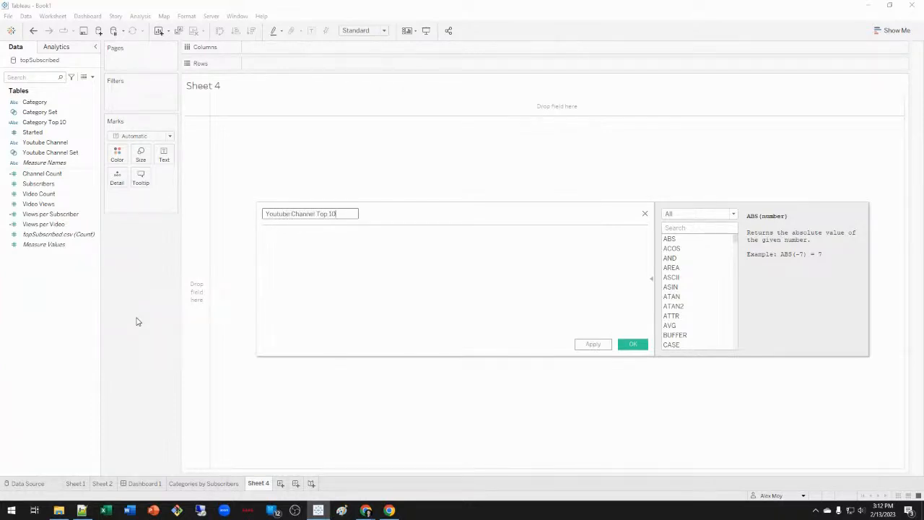
key(Tab)
text(if you)
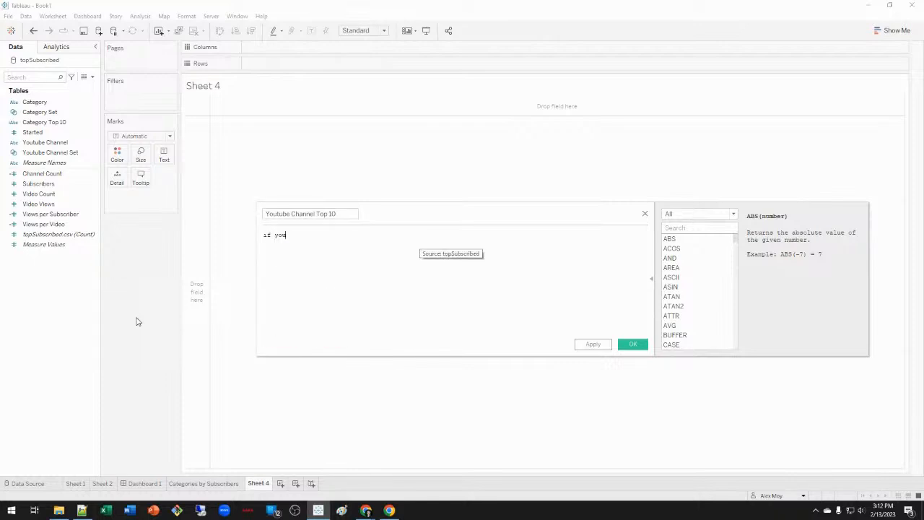
key(ctrl+shift+Left)
text(y)
key(Down)
key(Return)
text(then you)
key(Return)
text(els)
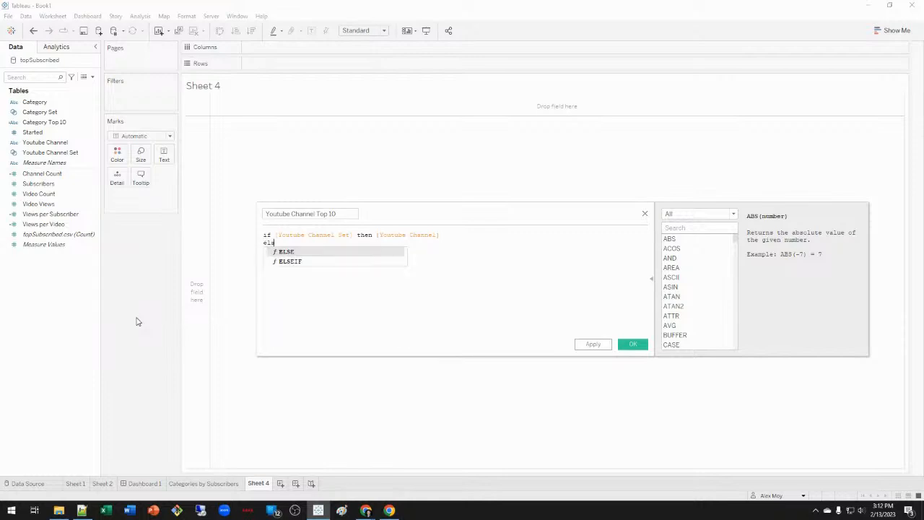
text(e "Other" end)
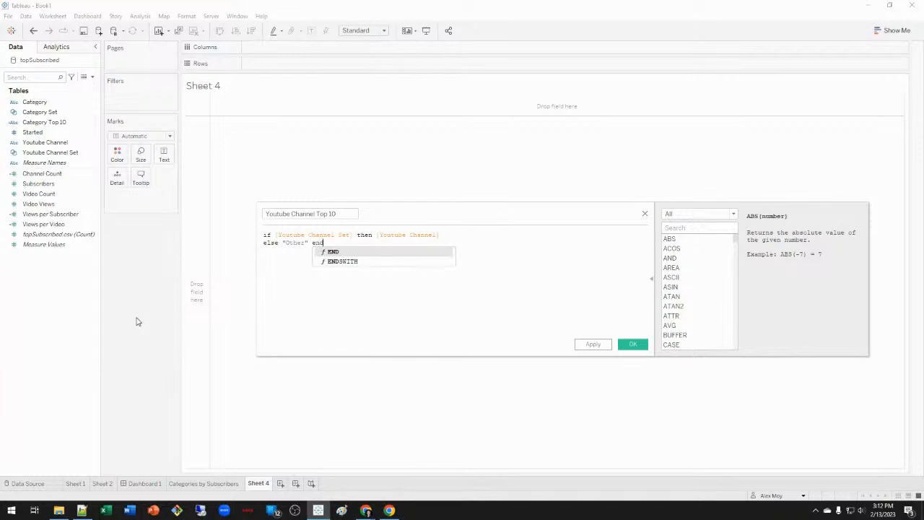
Save the Youtube Channel Top 10 field and place it on Rows.
click(486, 299)
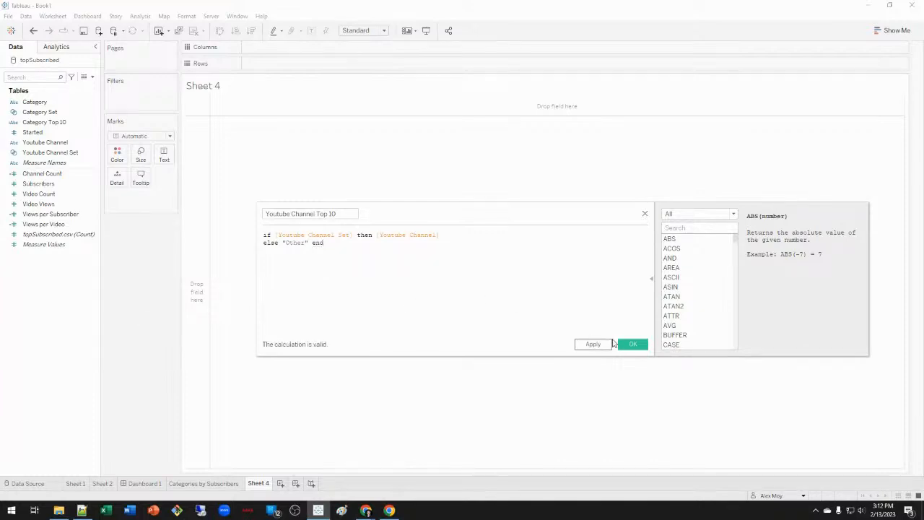
click(630, 345)
drag(63, 162, 388, 63)
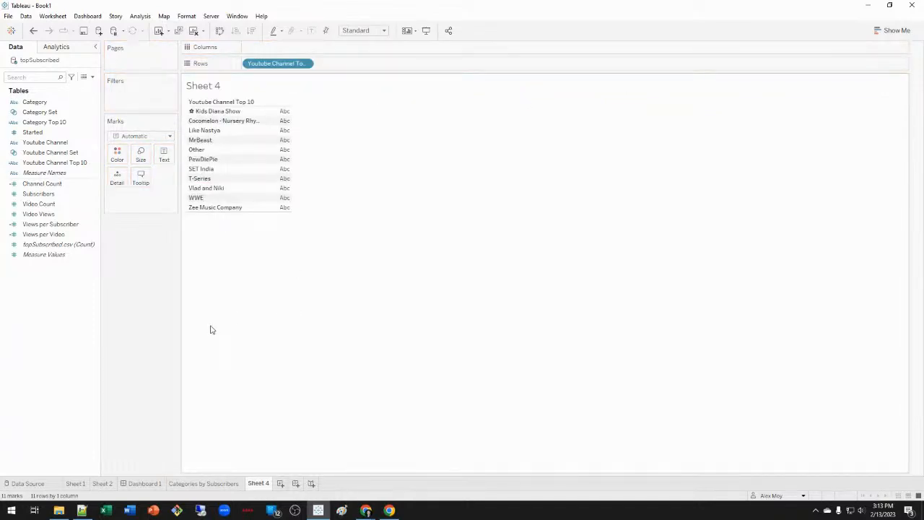
Put Youtube Channel Top 10 on Rows, add SUM(Subscribers) as text, and move Other to the bottom.
click(64, 162)
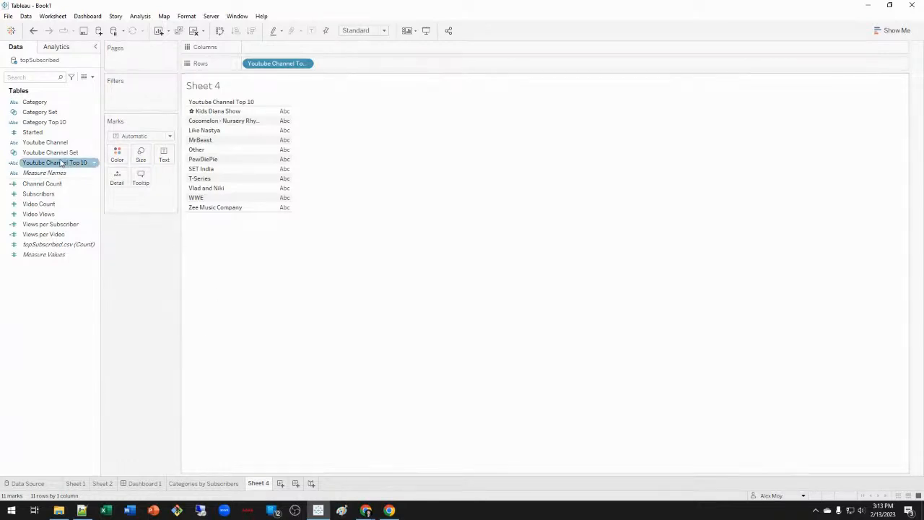
drag(61, 163, 283, 62)
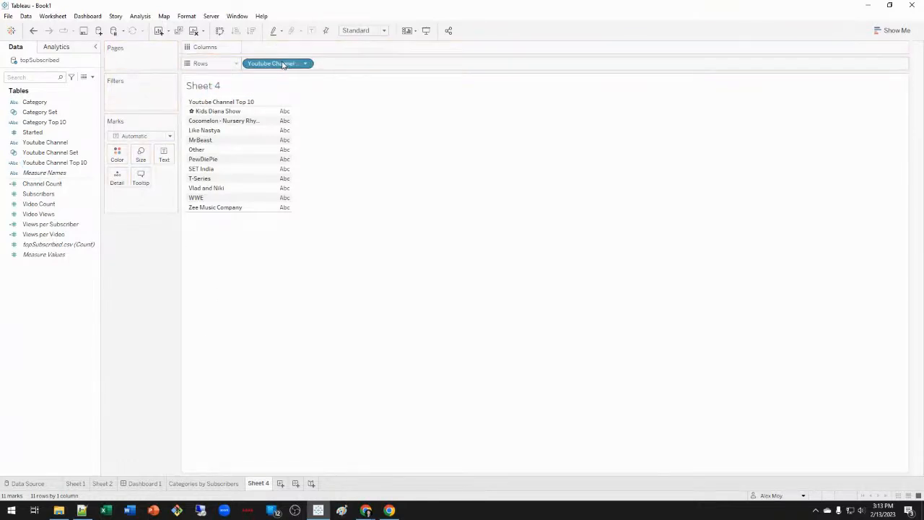
right_click(56, 167)
click(78, 225)
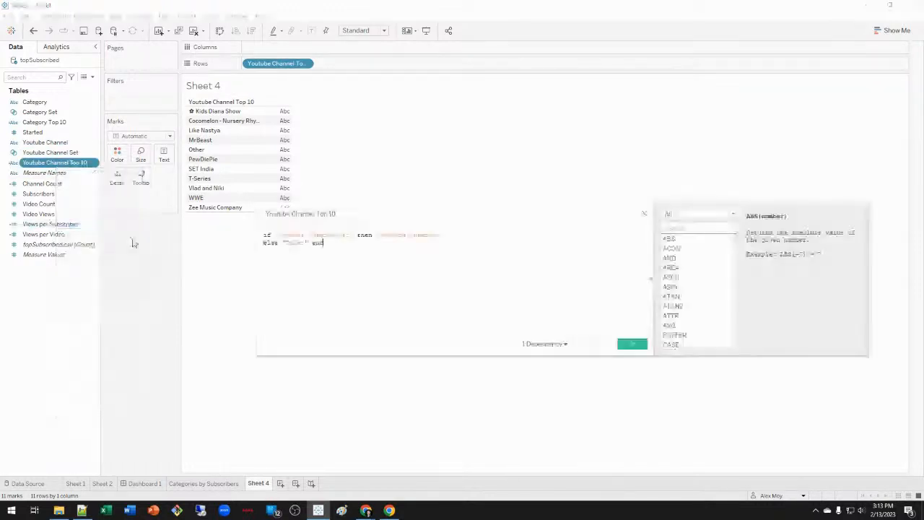
click(289, 235)
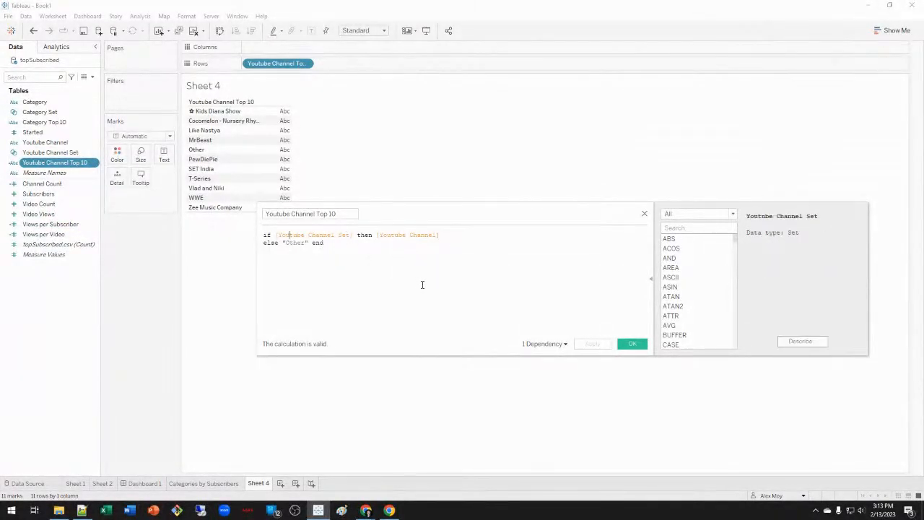
click(642, 213)
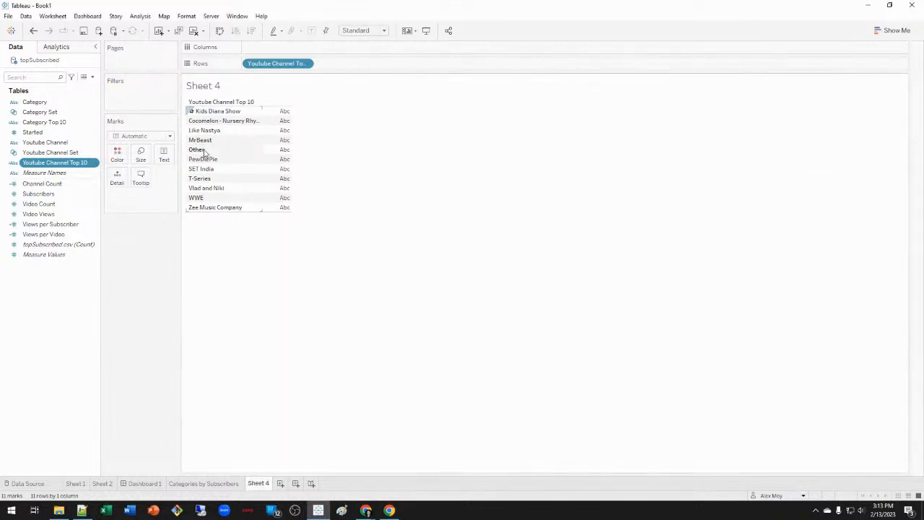
double_click(61, 196)
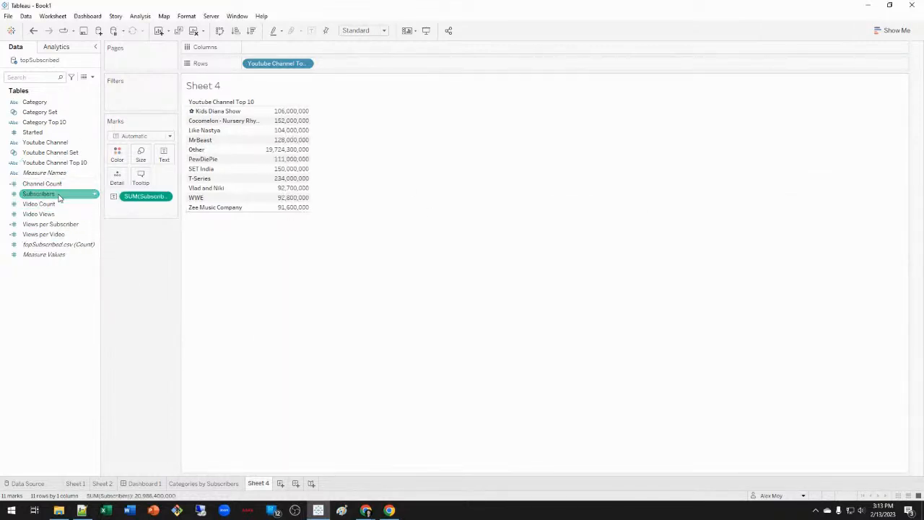
drag(242, 150, 235, 211)
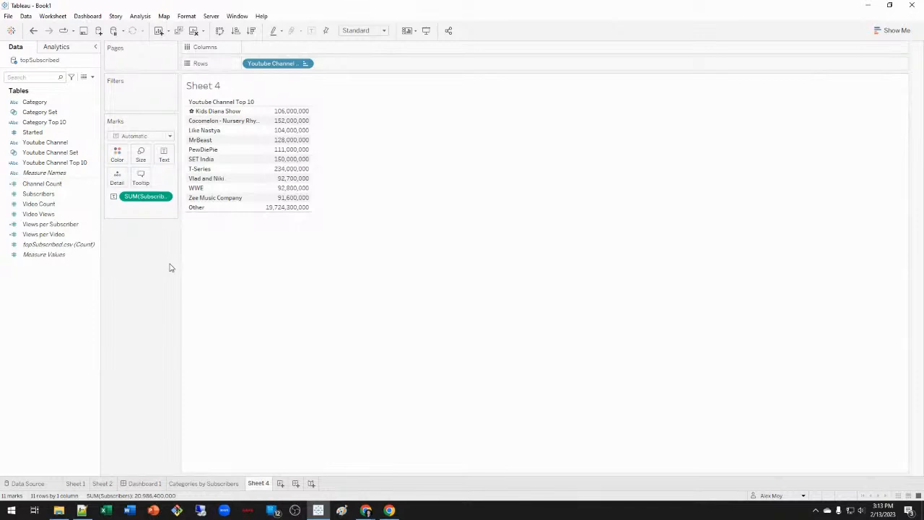
Move SUM(Subscribers) to Columns for horizontal bars, leaving the axis range on Automatic.
drag(146, 196, 343, 49)
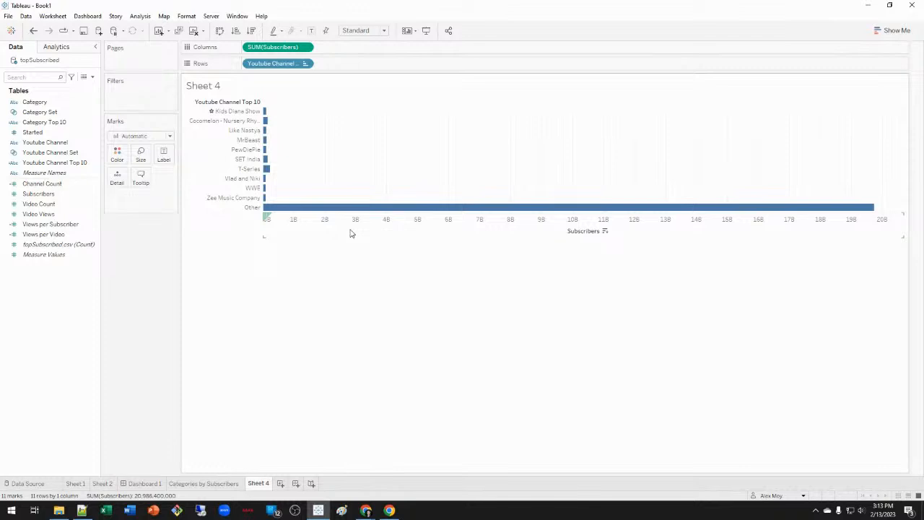
right_click(386, 221)
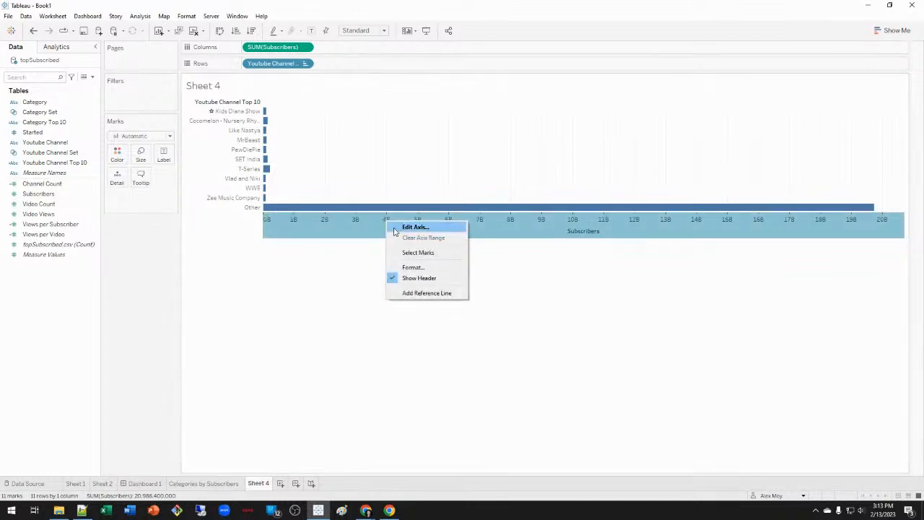
click(425, 228)
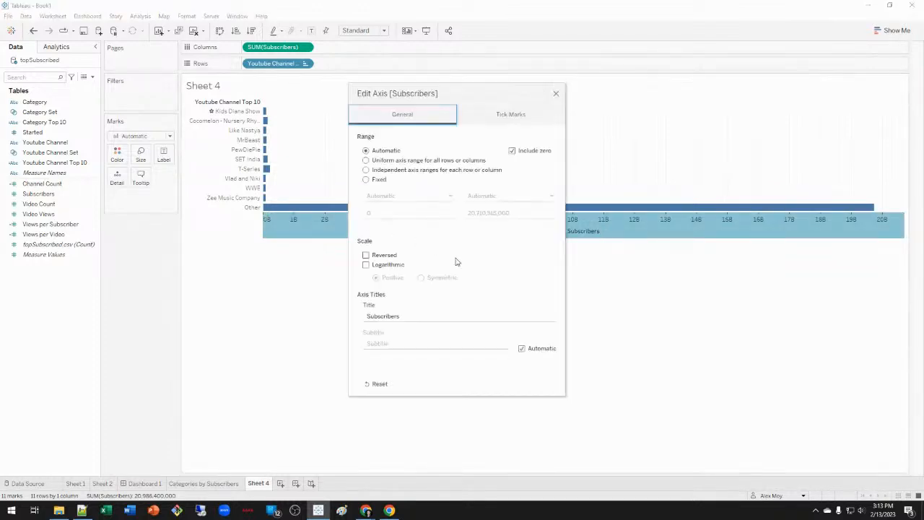
click(430, 174)
click(438, 161)
click(388, 152)
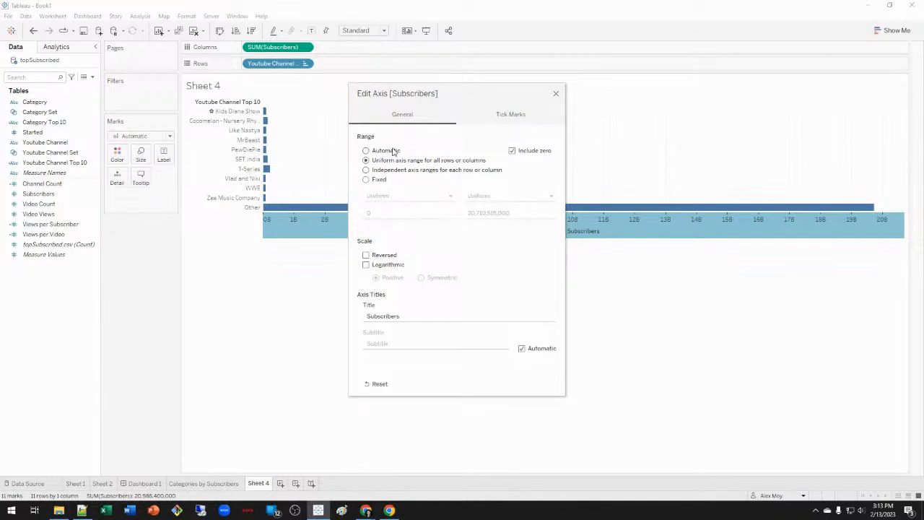
click(388, 181)
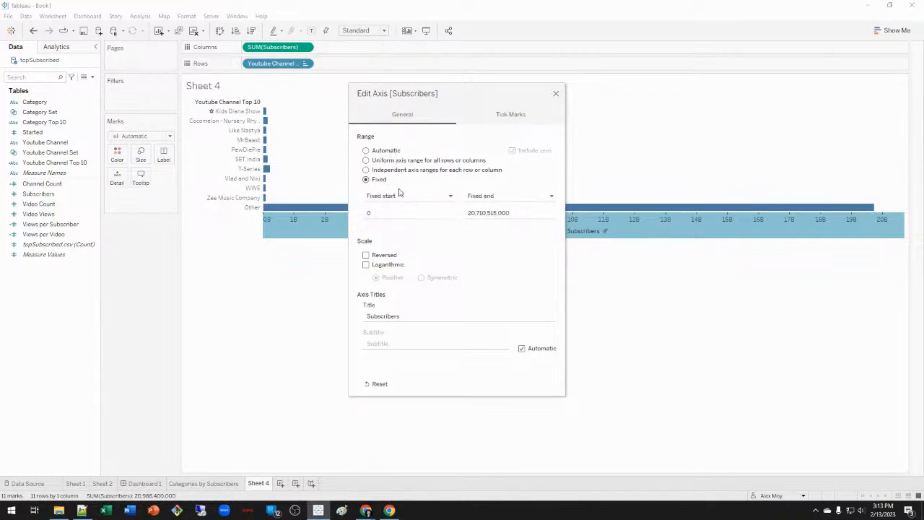
click(387, 152)
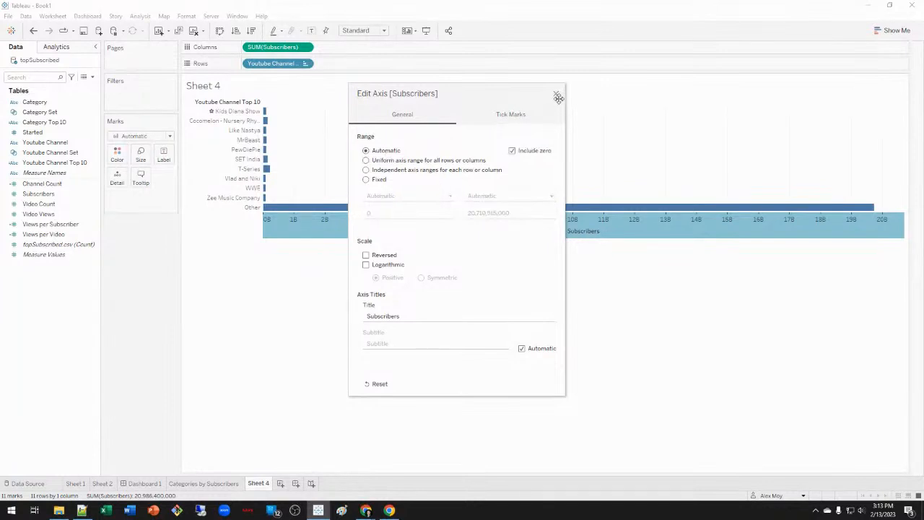
click(559, 95)
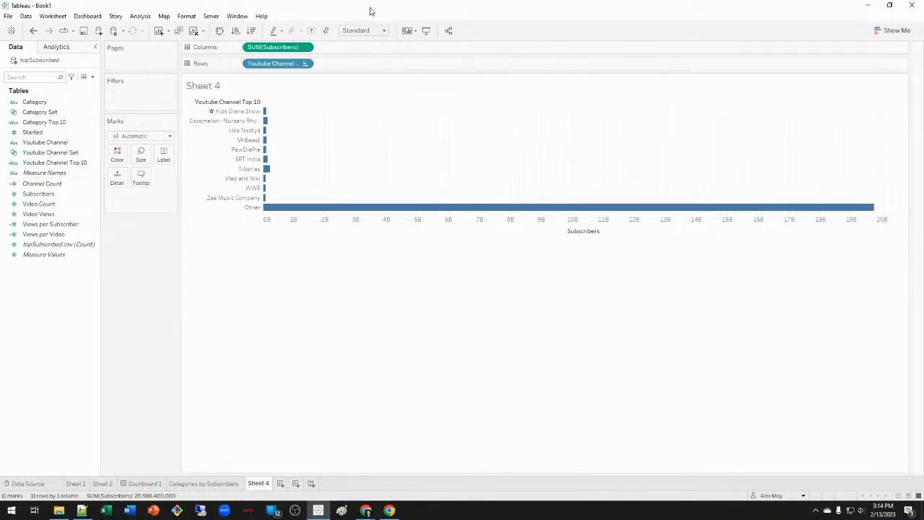
Filter by Youtube Channel Set, with Youtube Channel replacing Youtube Channel Top 10 on Rows.
drag(40, 142, 305, 63)
drag(73, 153, 169, 94)
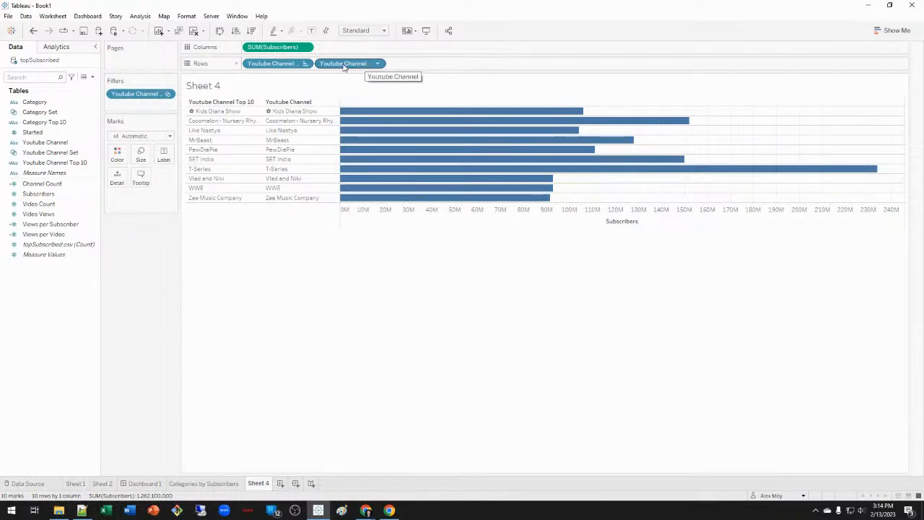
drag(275, 65, 160, 275)
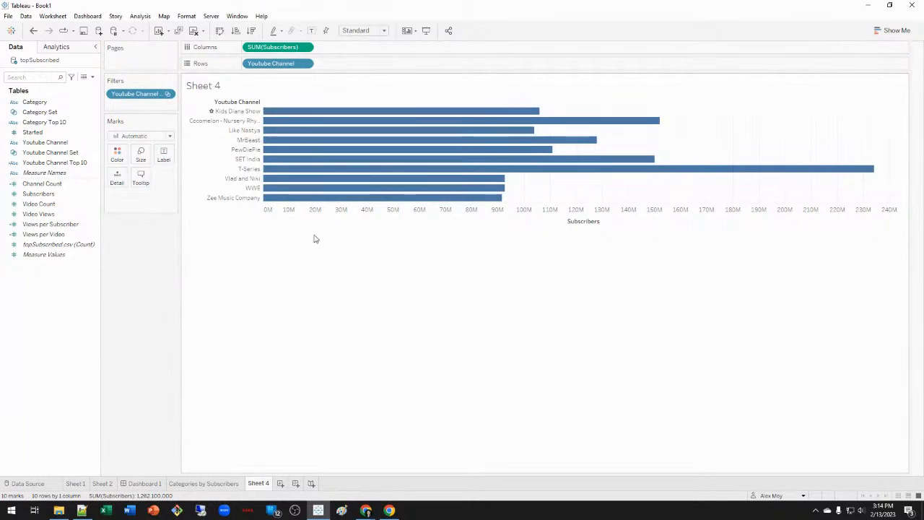
Rename Sheet 4 to 'Top 10 Channels'.
click(232, 484)
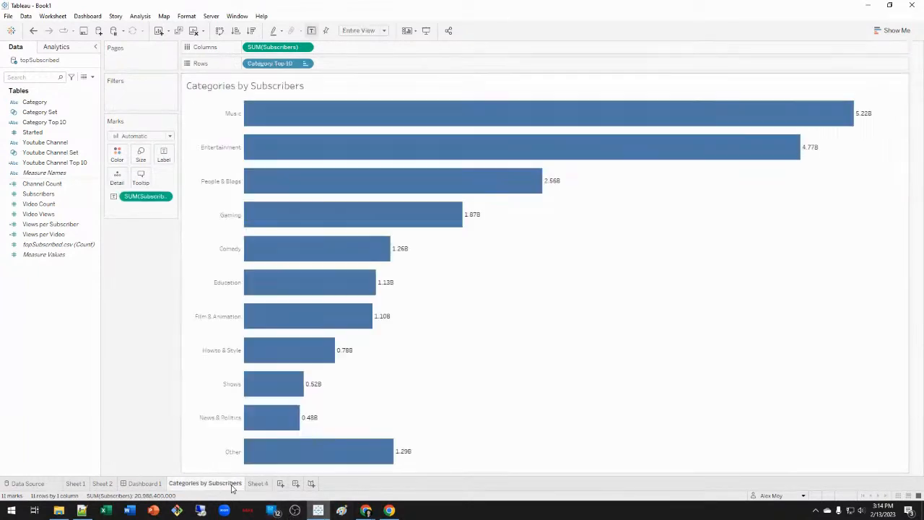
click(260, 484)
double_click(260, 484)
text(Top 10 Channels)
key(Return)
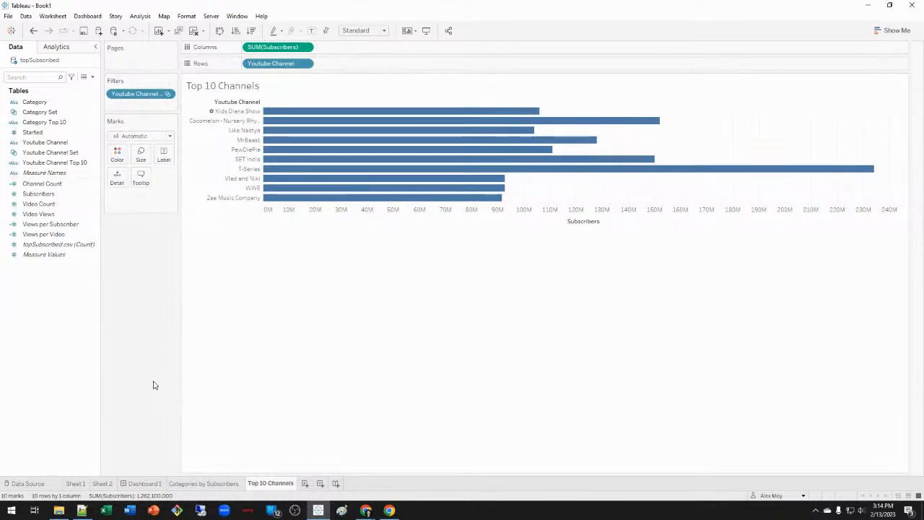
click(159, 484)
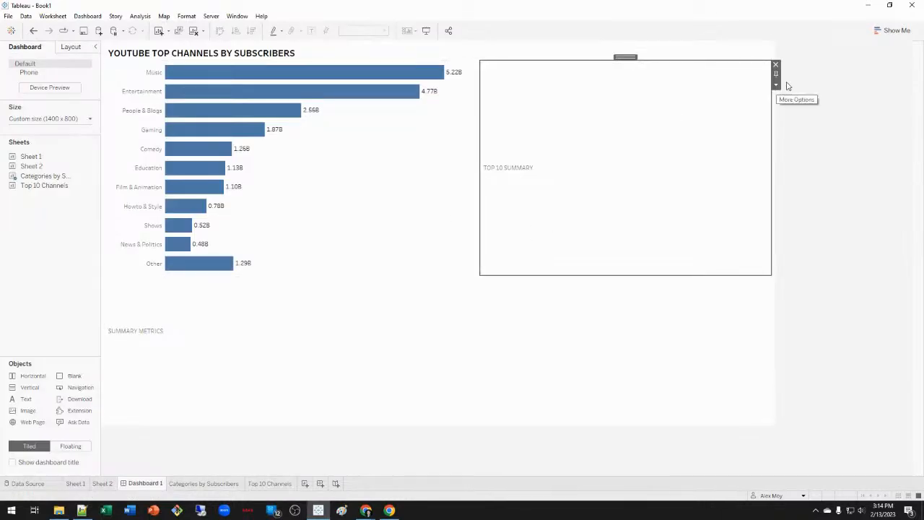
Place Top 10 Channels on the dashboard in place of TOP 10 SUMMARY, hiding its subscribers axis.
mouse_move(47, 186)
drag(46, 185, 554, 164)
click(709, 185)
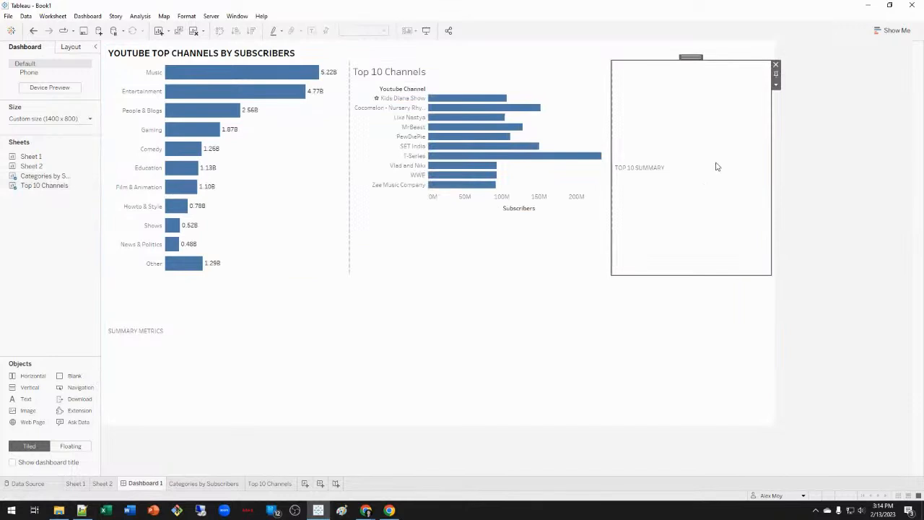
click(777, 66)
right_click(712, 208)
click(744, 262)
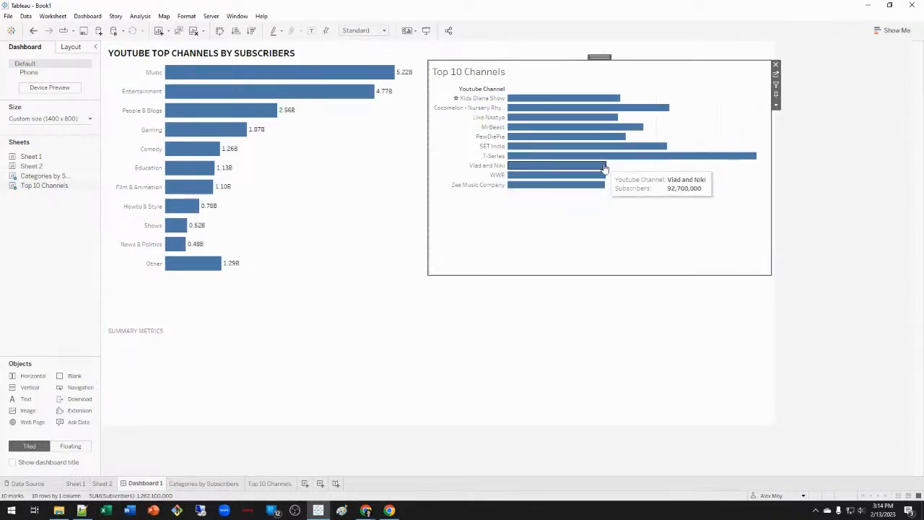
click(264, 486)
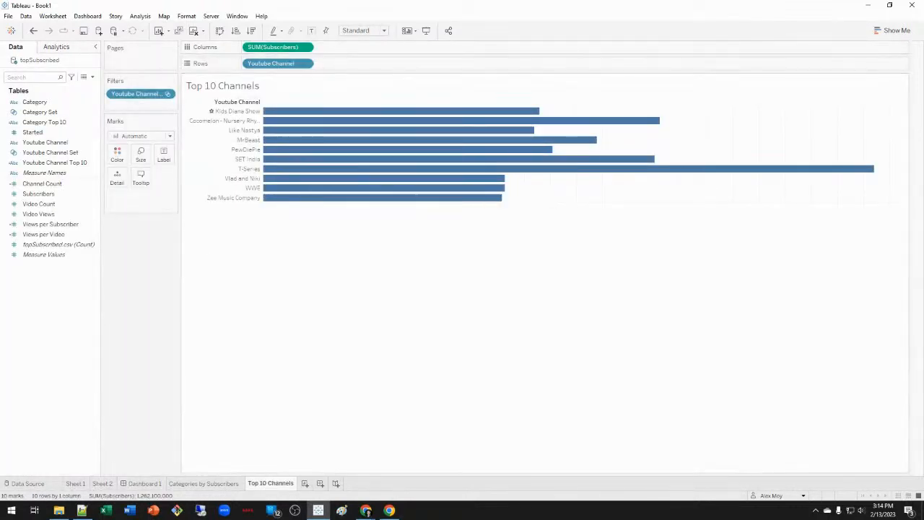
Label bars with SUM(Subscribers) in millions to one decimal (e.g. 234.0M) and sort descending.
drag(277, 47, 164, 155)
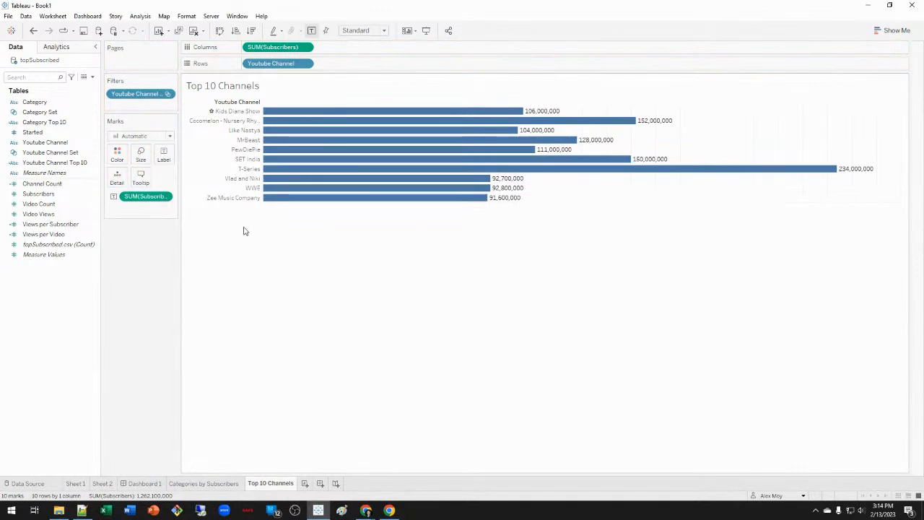
right_click(137, 196)
click(194, 243)
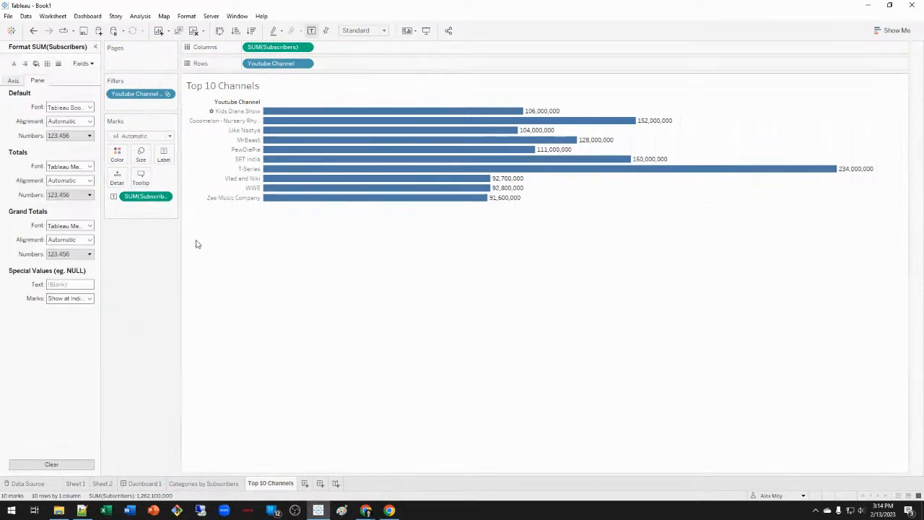
click(65, 138)
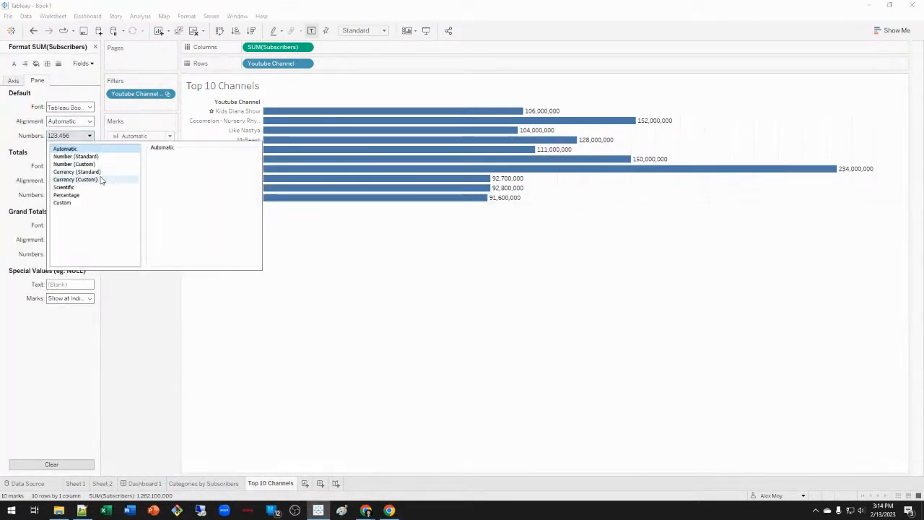
click(108, 165)
click(193, 217)
click(184, 244)
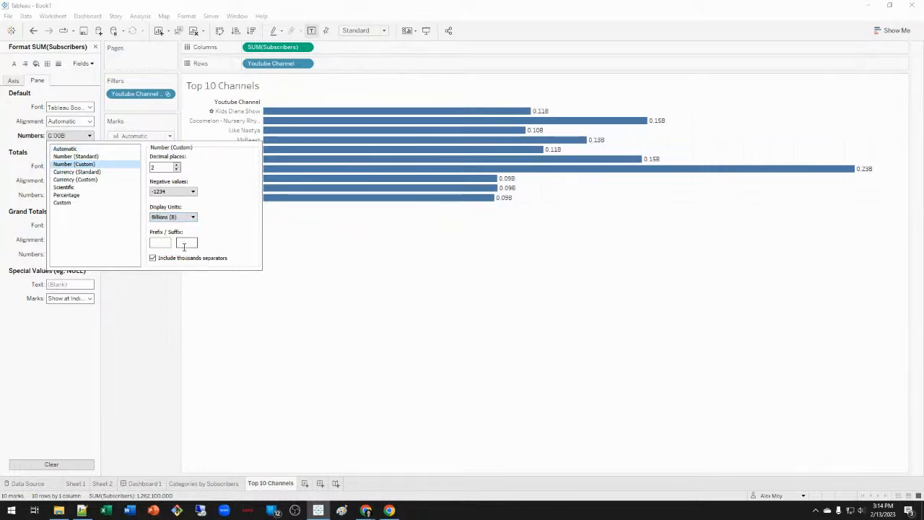
click(185, 217)
click(170, 236)
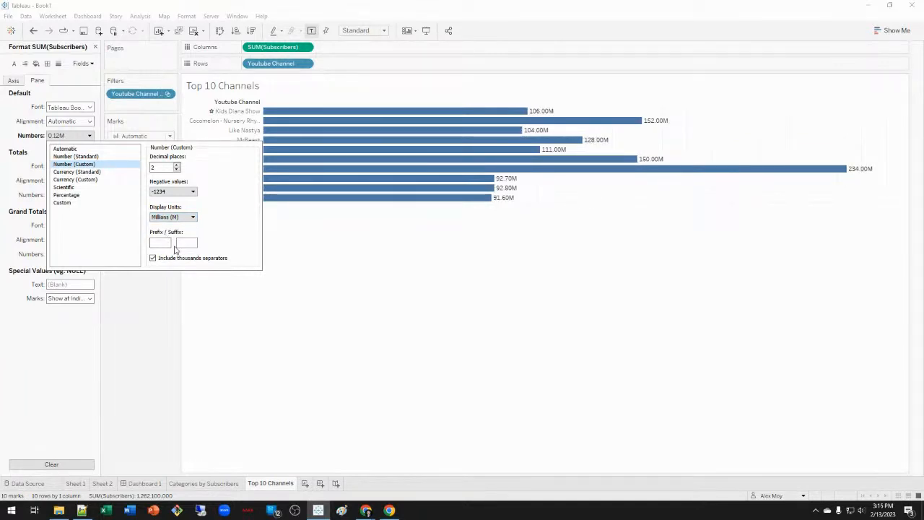
click(176, 169)
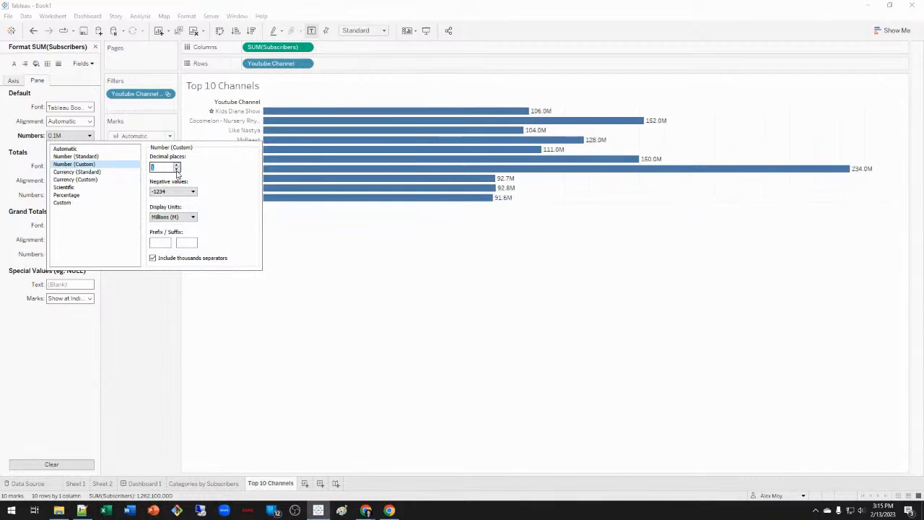
click(160, 342)
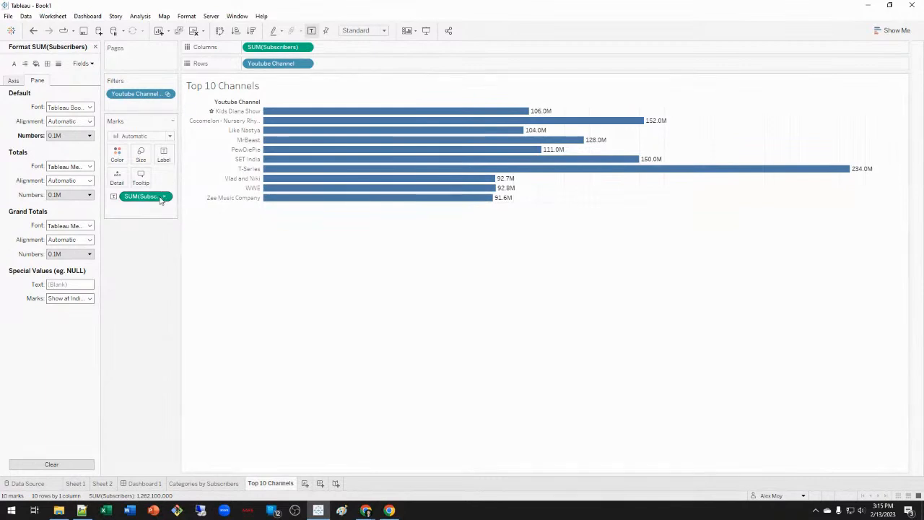
click(237, 31)
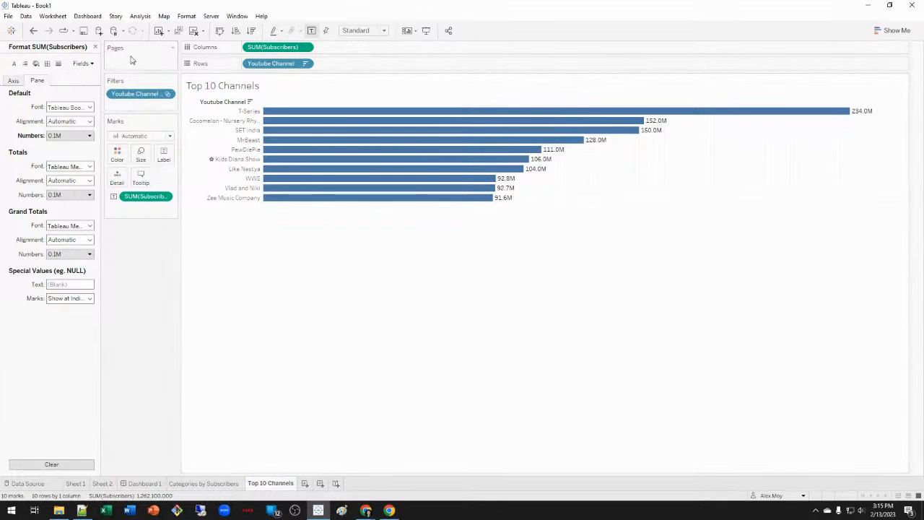
Fit the chart to Entire View and set the grid lines to None.
click(371, 33)
click(362, 67)
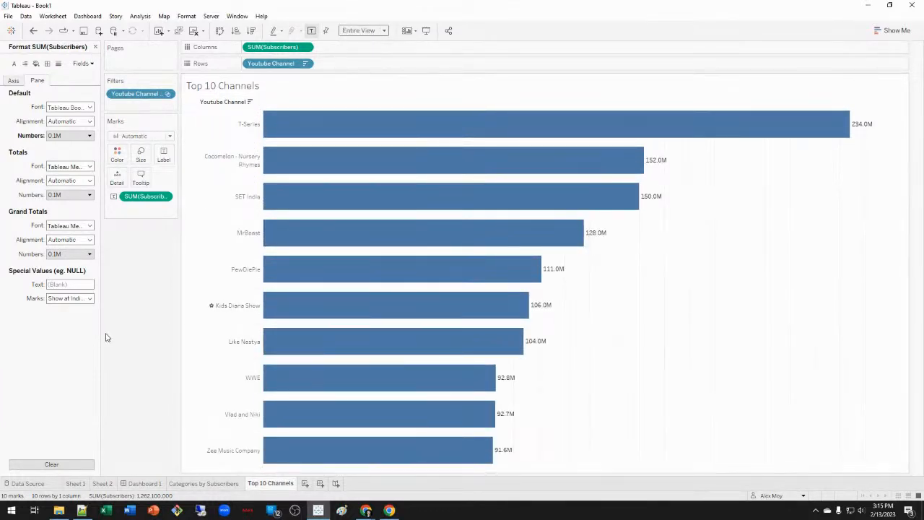
right_click(742, 276)
click(780, 327)
click(58, 65)
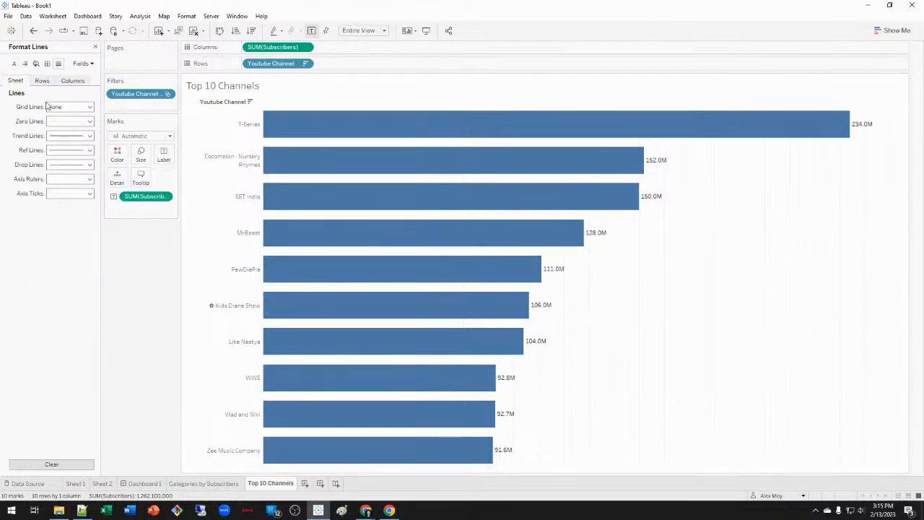
click(42, 80)
click(72, 81)
click(70, 107)
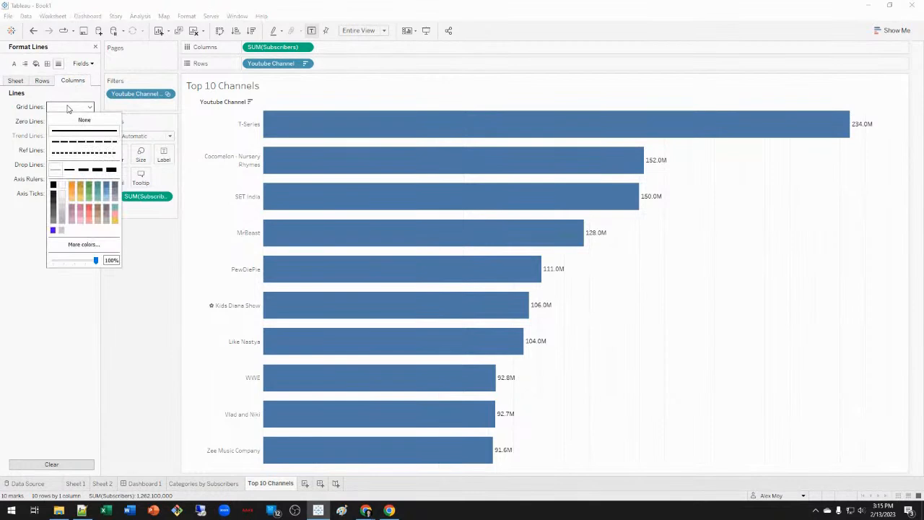
click(71, 120)
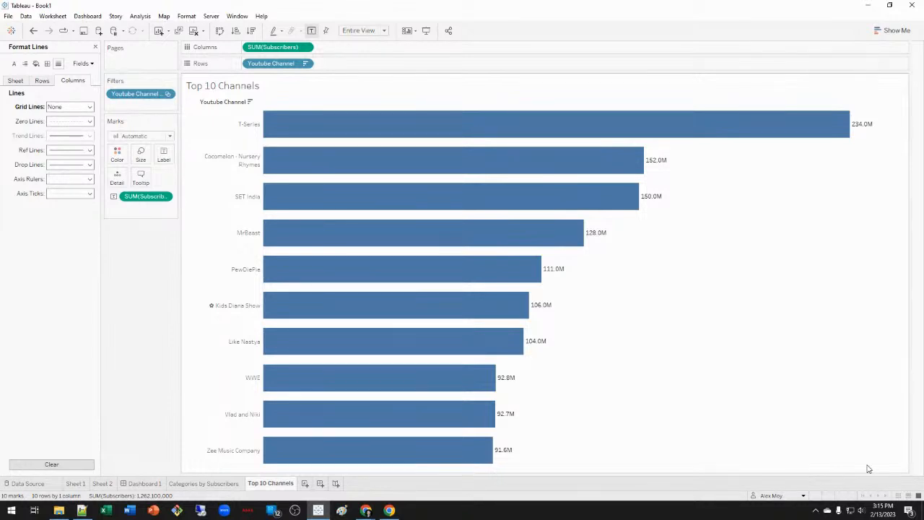
Try zero line and border settings in the Format pane, undoing the changes.
click(42, 80)
click(69, 122)
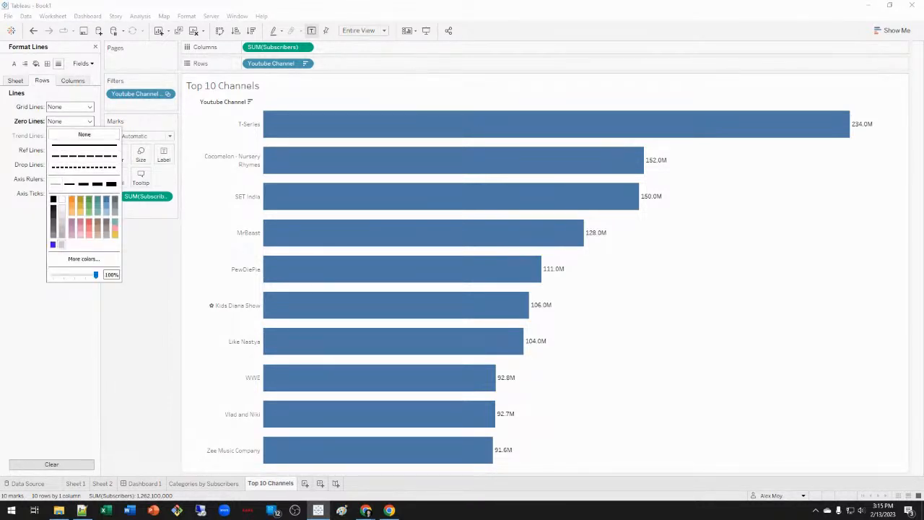
click(73, 81)
click(66, 120)
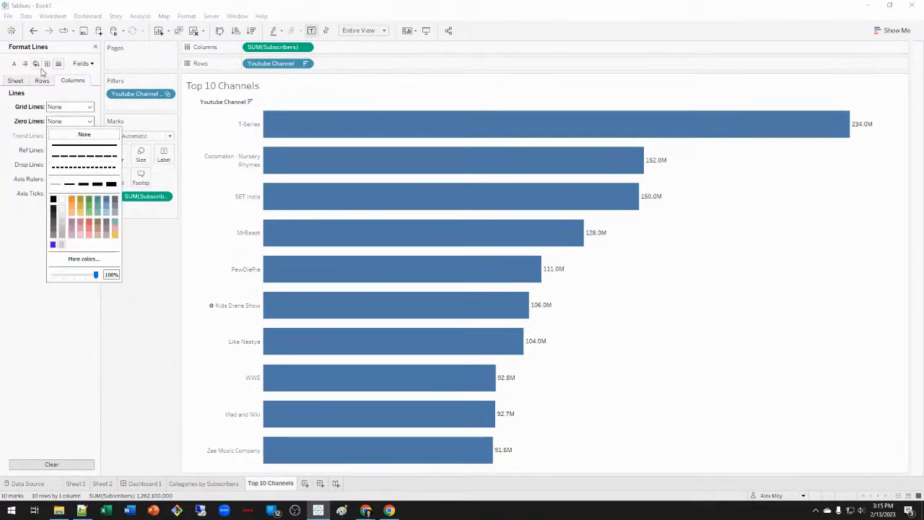
click(33, 32)
click(33, 32)
click(48, 64)
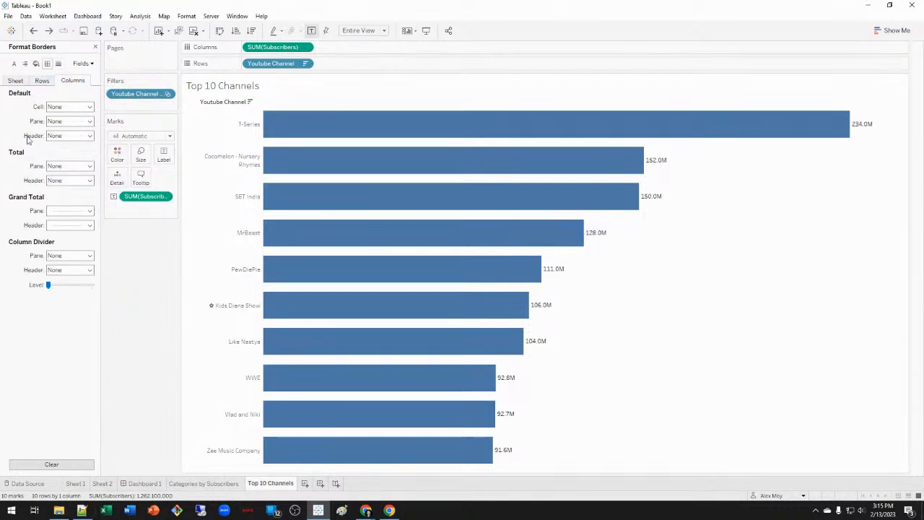
click(15, 80)
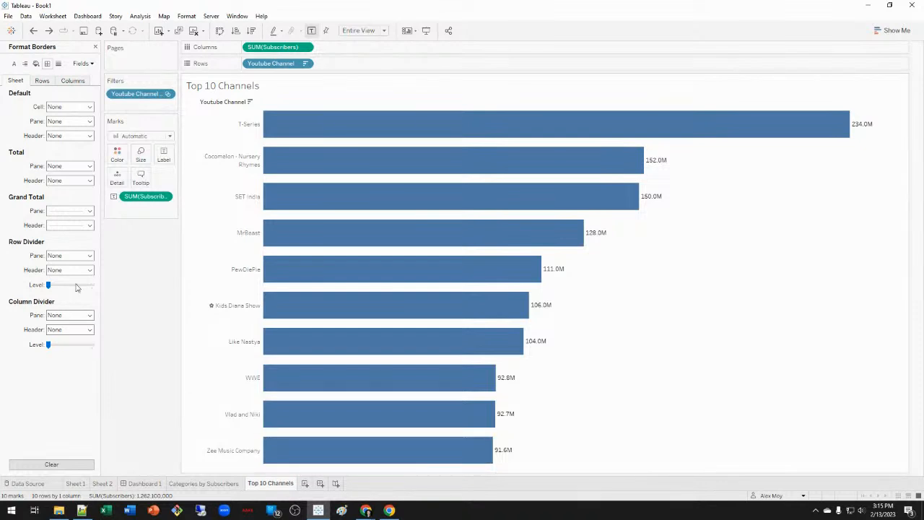
click(43, 81)
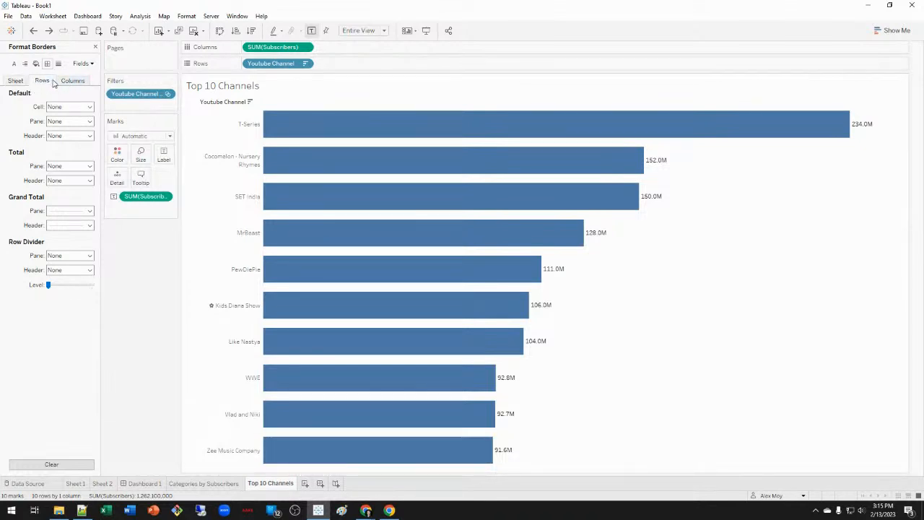
click(58, 64)
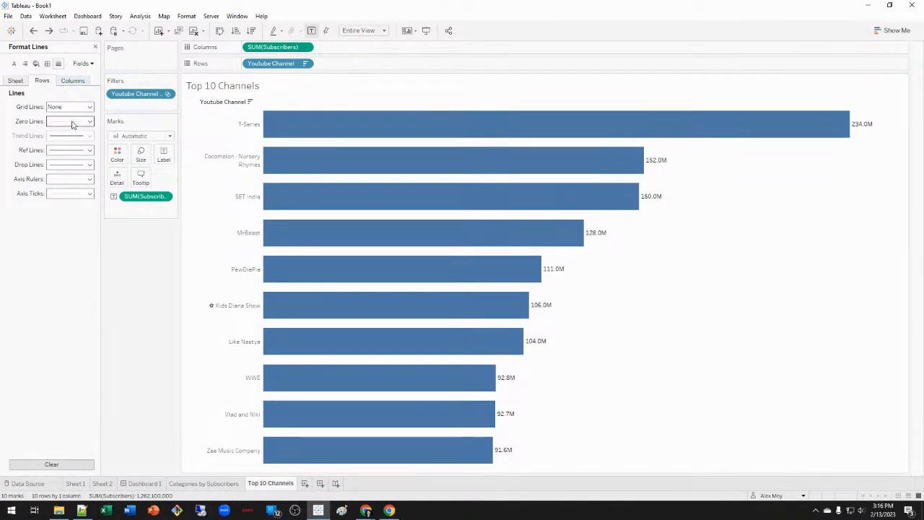
Set the Columns axis rulers to None and close the Format pane.
click(89, 180)
click(81, 192)
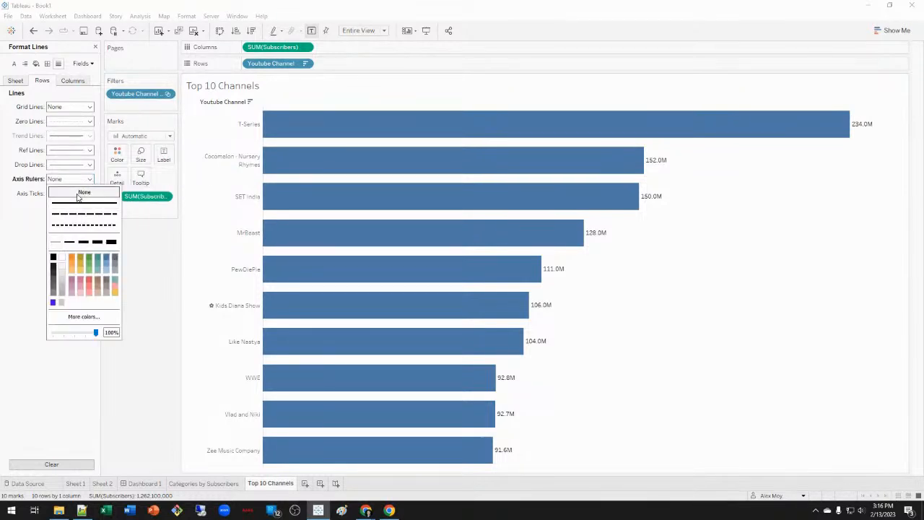
click(25, 227)
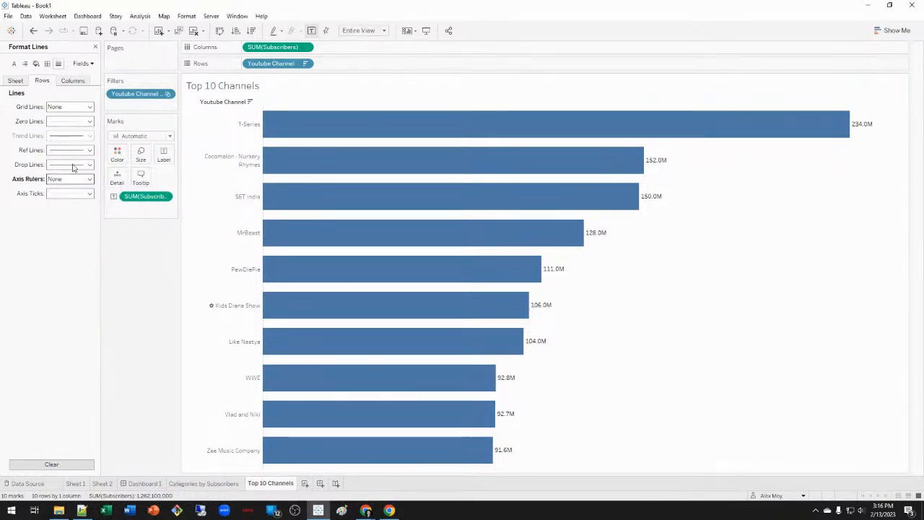
click(34, 31)
click(73, 80)
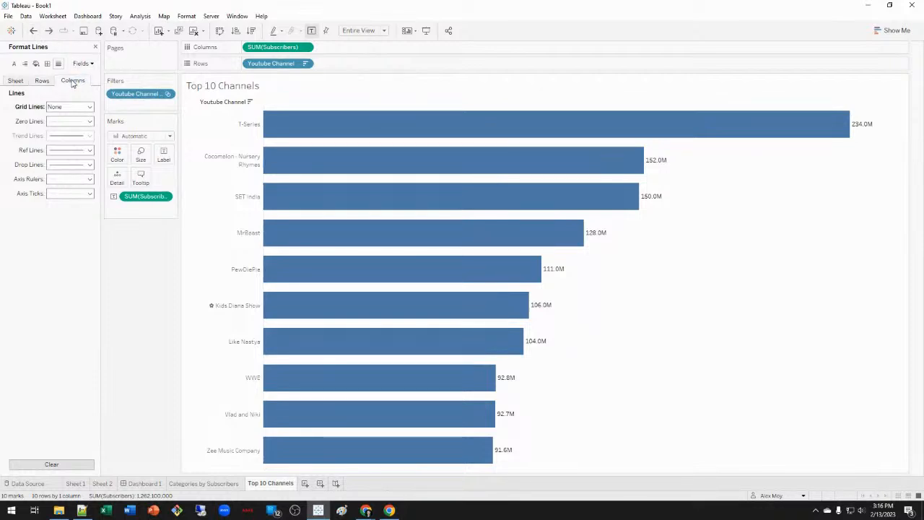
click(91, 182)
click(77, 196)
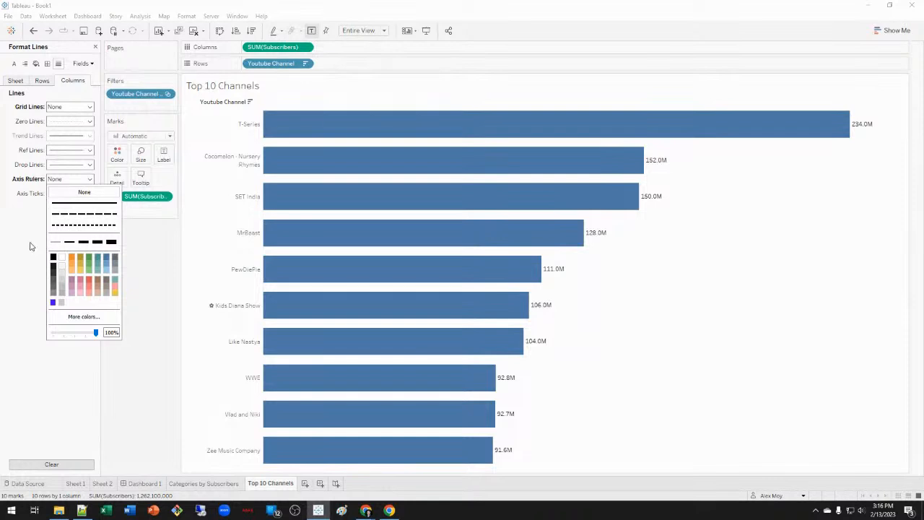
click(25, 275)
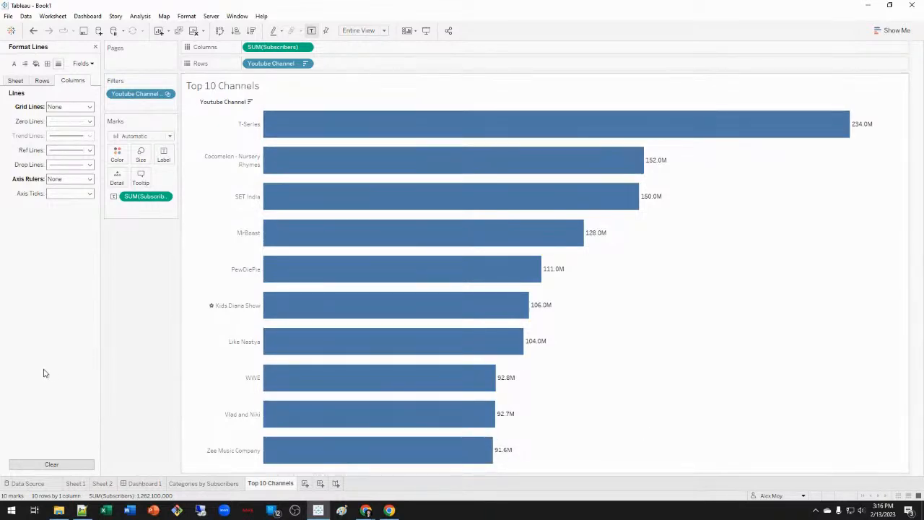
click(95, 46)
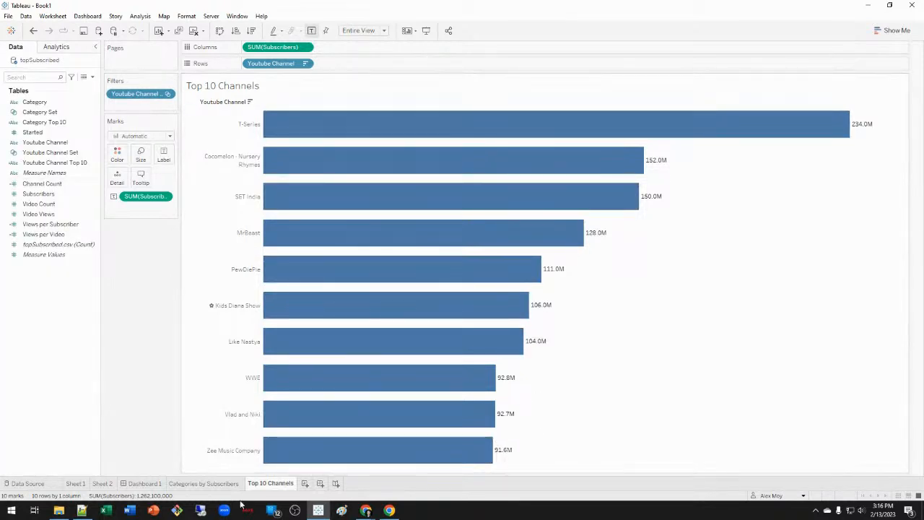
Back on Dashboard 1, make the Top 10 Channels chart fill its space.
click(148, 484)
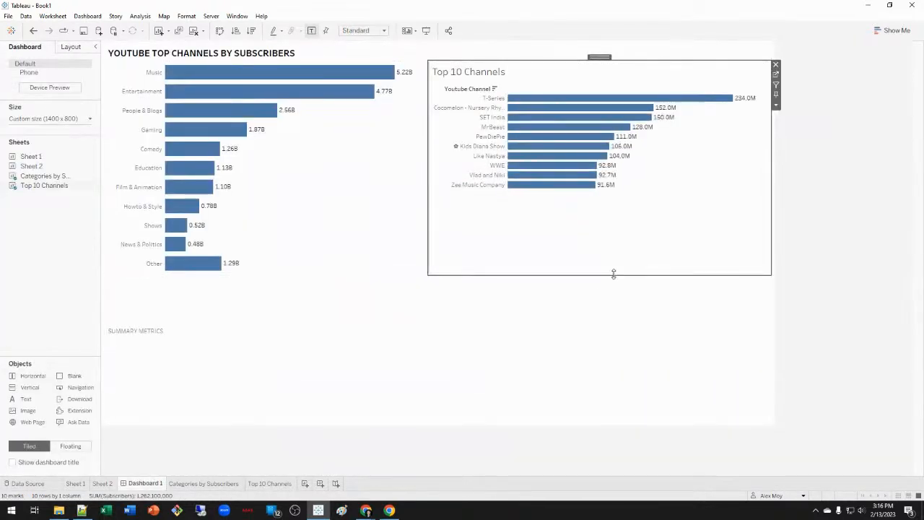
click(364, 30)
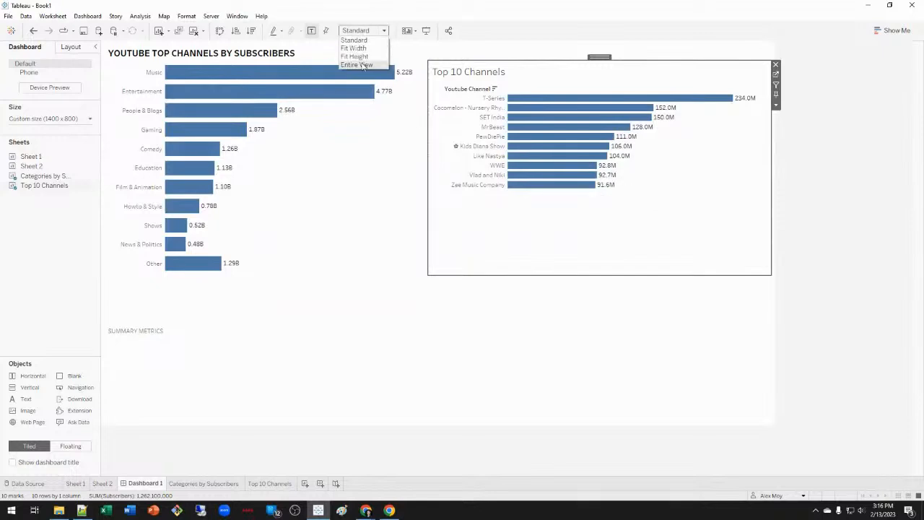
click(361, 58)
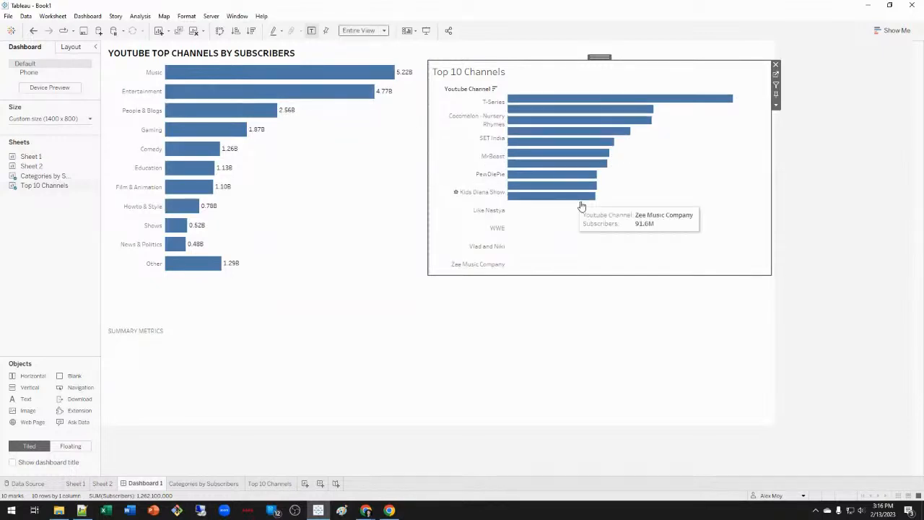
right_click(500, 74)
click(518, 106)
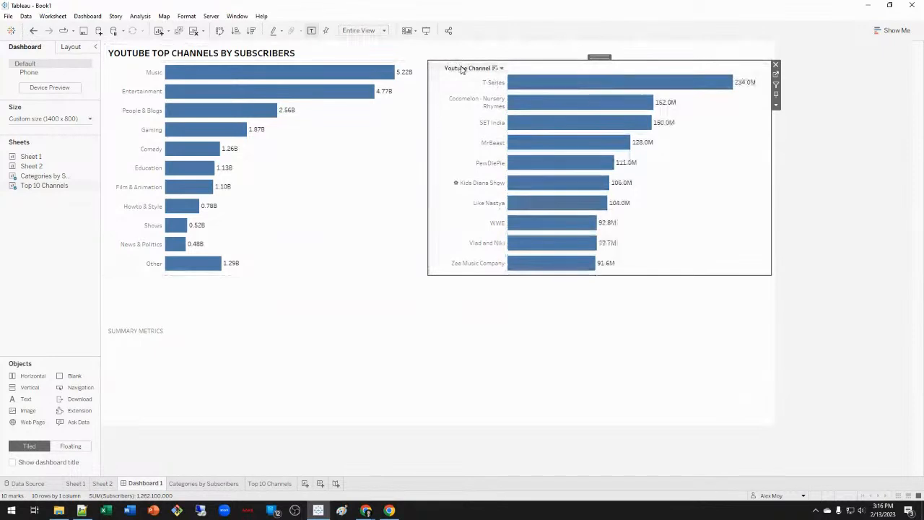
Hide the Youtube Channel row field label on the channel chart.
right_click(461, 69)
click(506, 165)
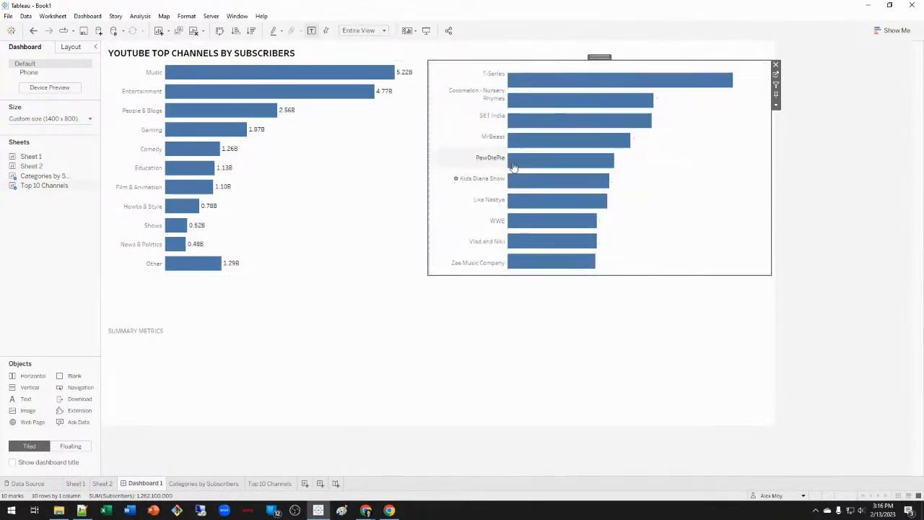
click(860, 291)
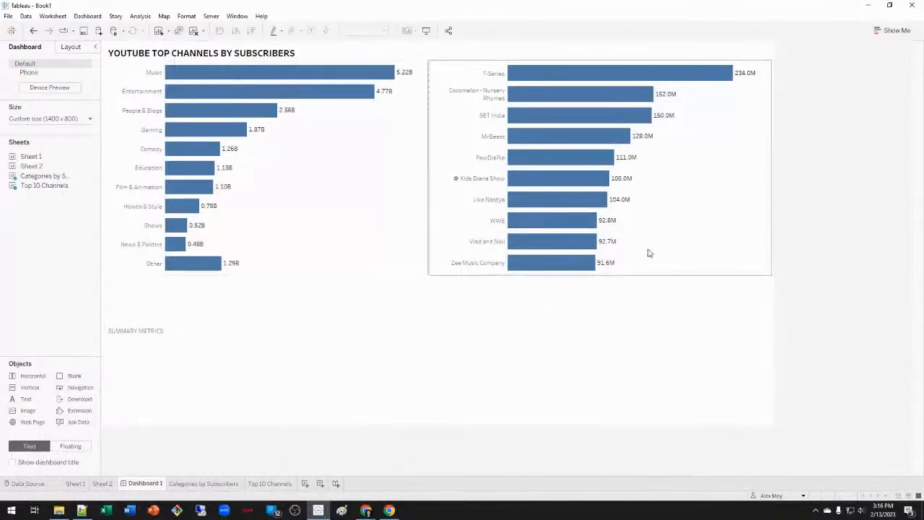
Show the Top 10 Channels and Categories by Subscribers titles above their charts.
click(654, 252)
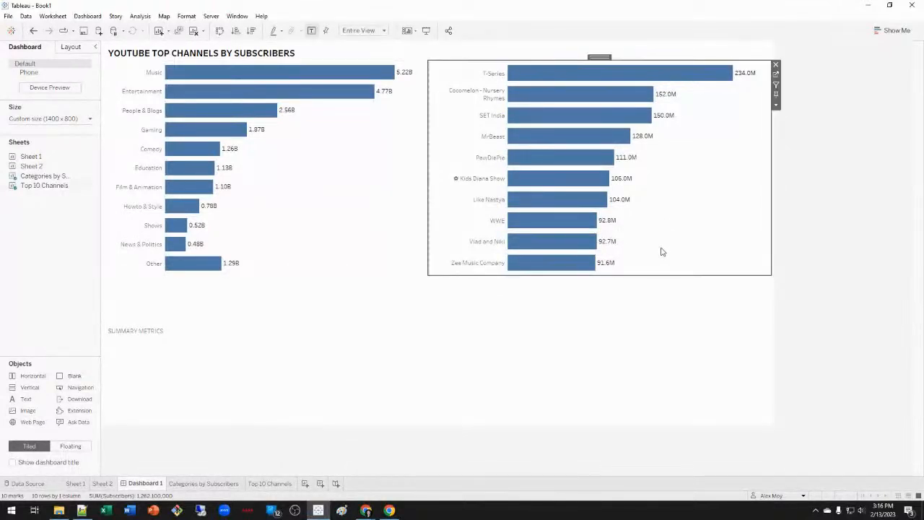
click(775, 104)
click(829, 154)
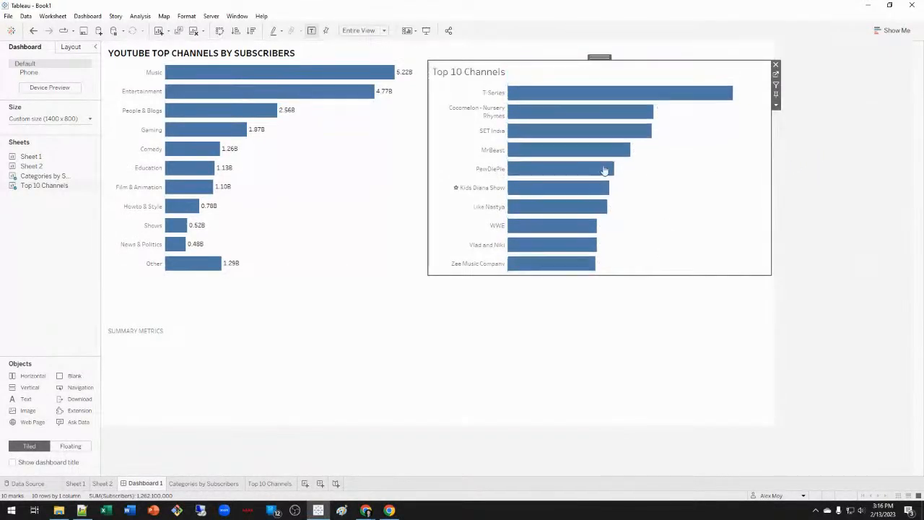
click(389, 188)
right_click(390, 189)
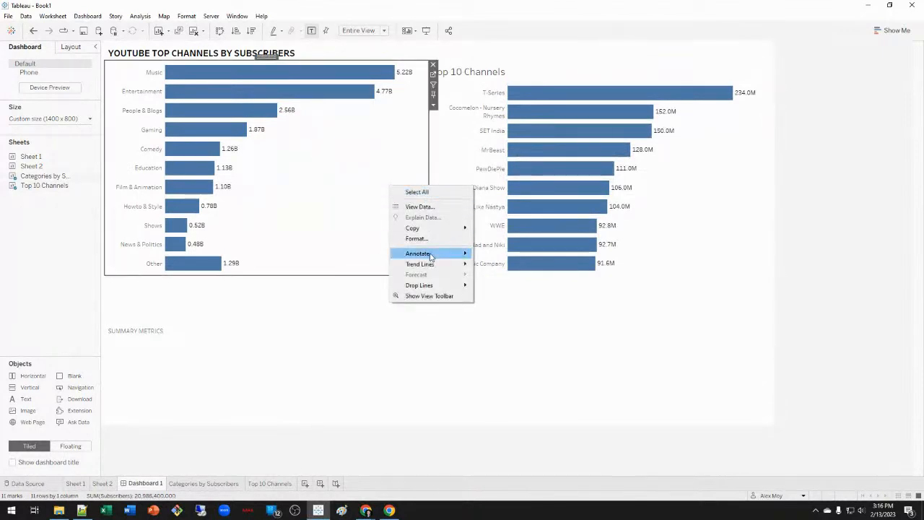
right_click(340, 225)
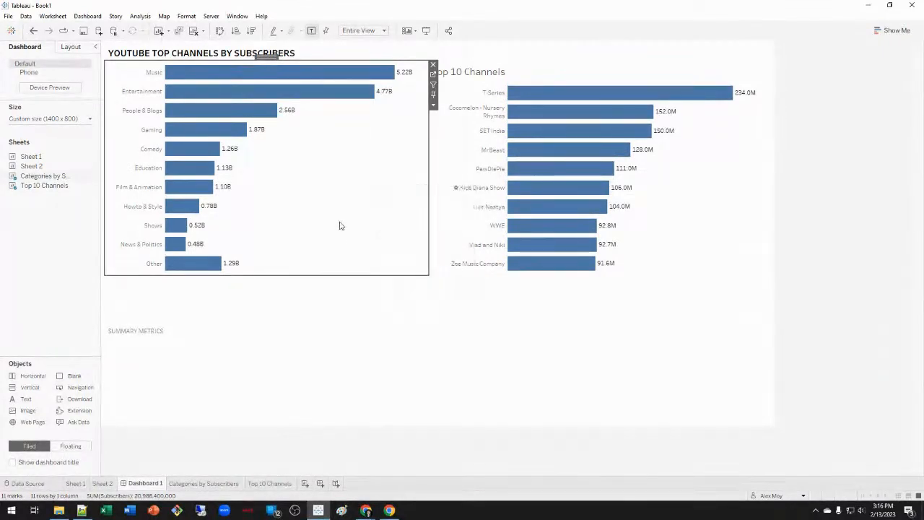
click(433, 107)
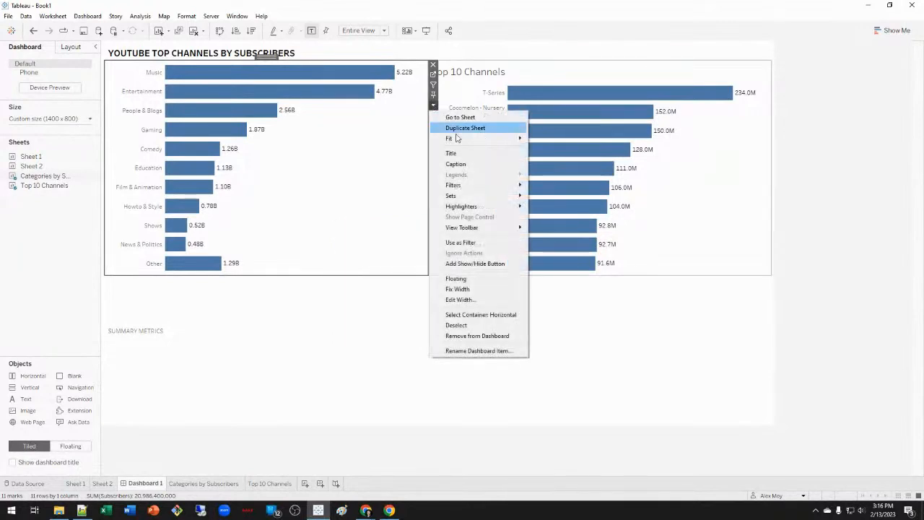
click(455, 154)
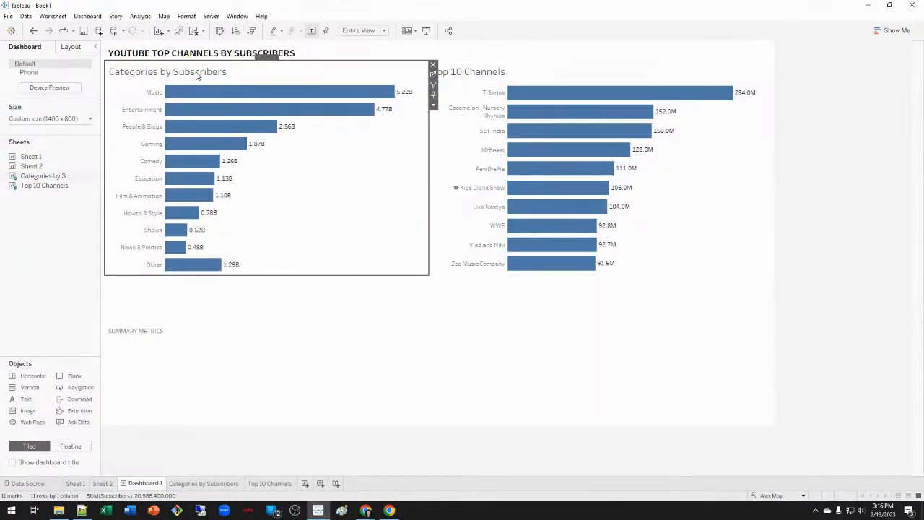
Rename the Categories by Subscribers sheet to Top Categories.
click(220, 484)
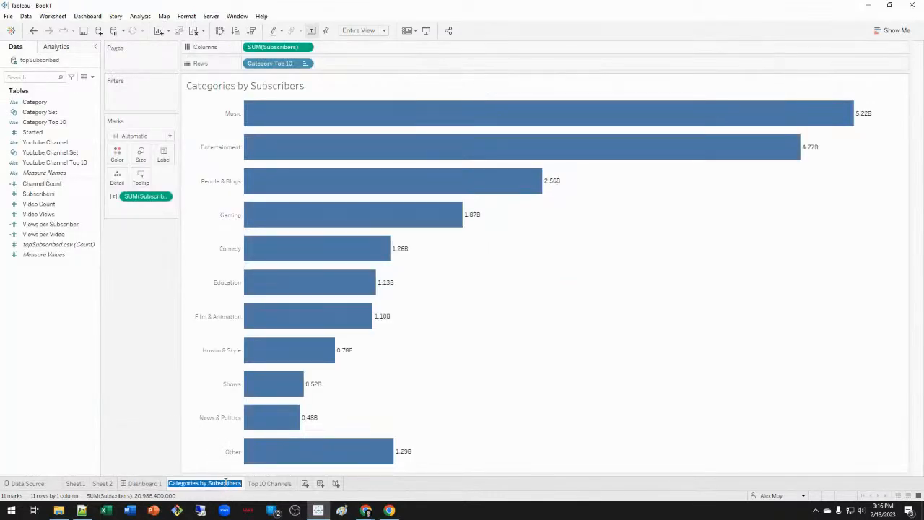
text(Top Categories)
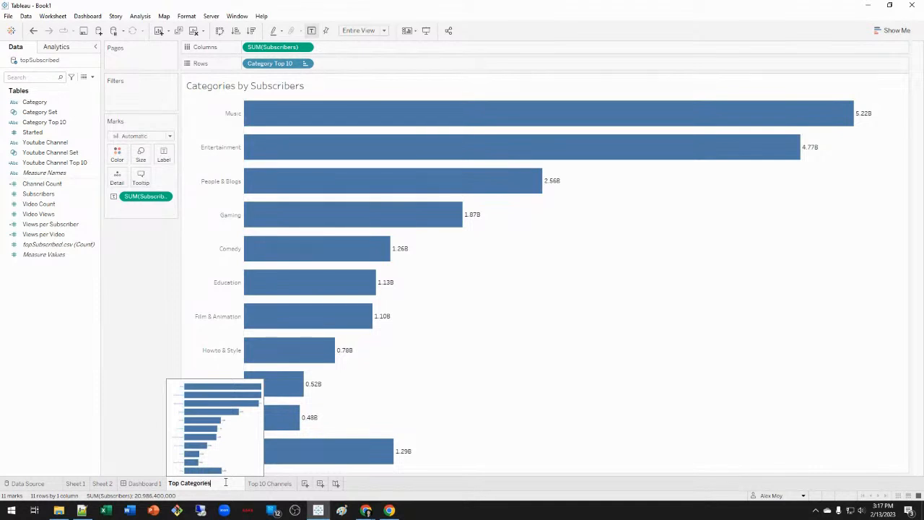
key(Return)
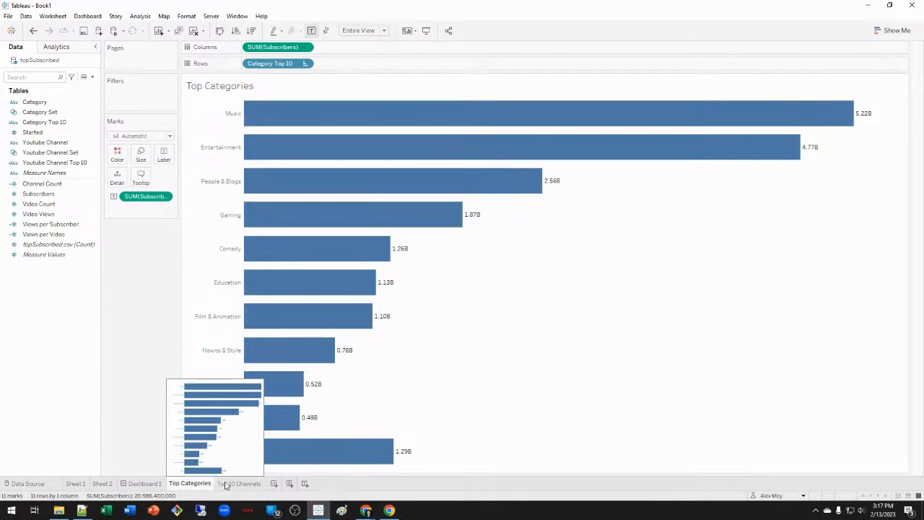
On Dashboard 1, use Top Categories as a filter; Music limits Top 10 Channels.
click(144, 483)
click(840, 202)
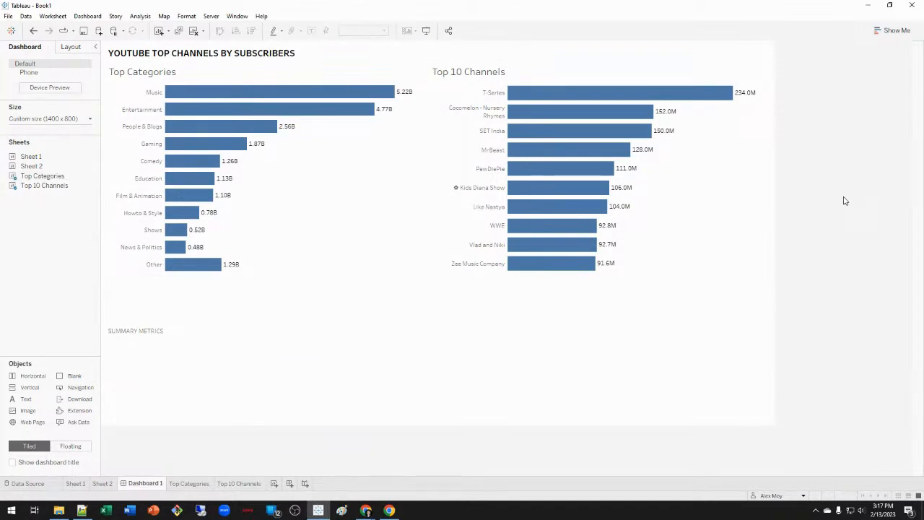
click(370, 94)
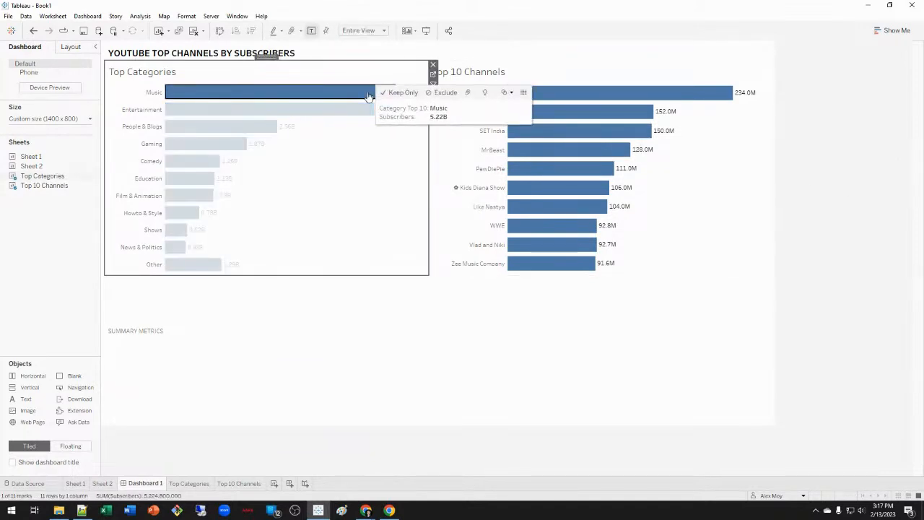
click(326, 93)
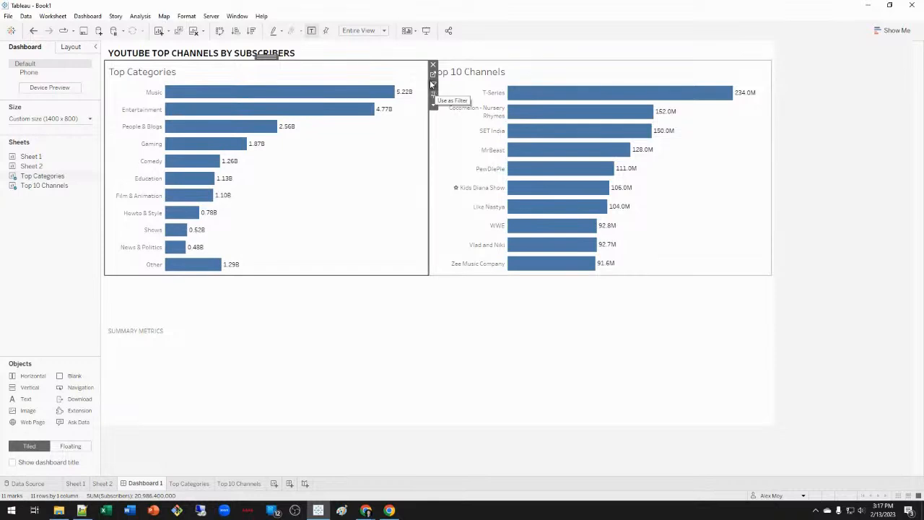
click(430, 81)
click(328, 81)
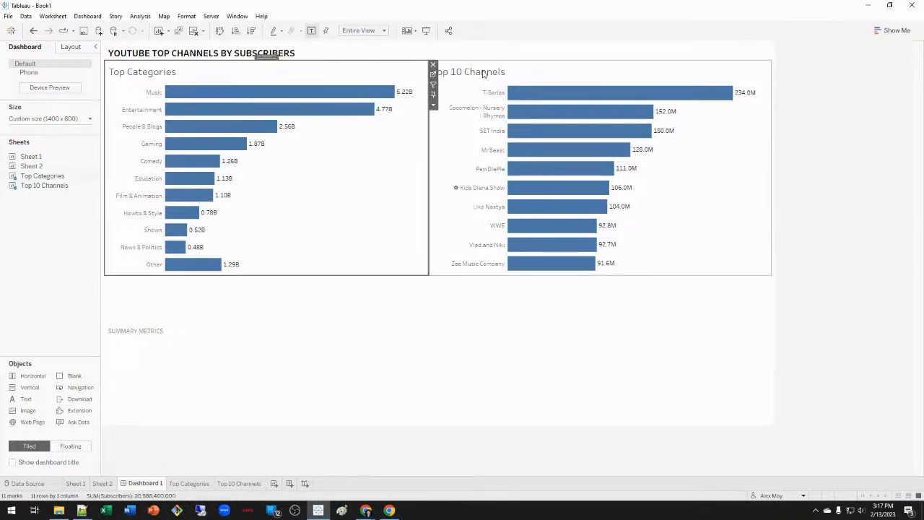
click(434, 85)
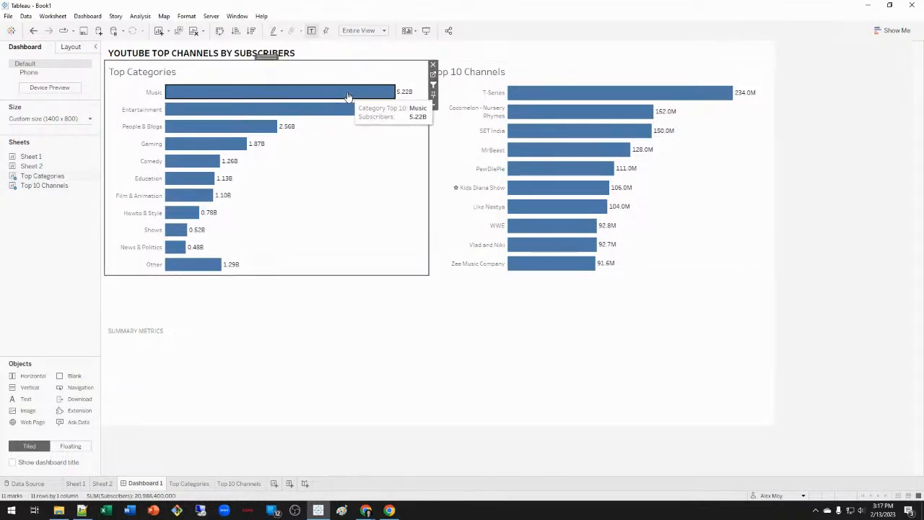
click(350, 92)
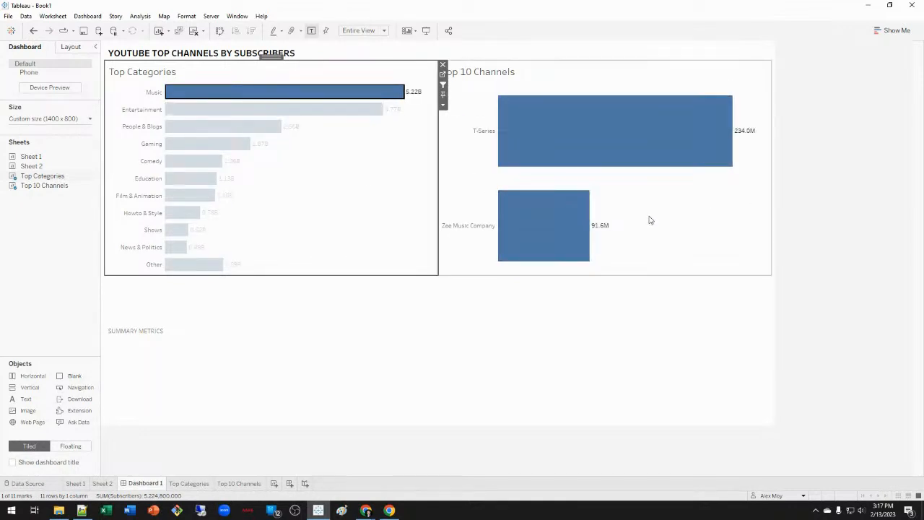
click(597, 78)
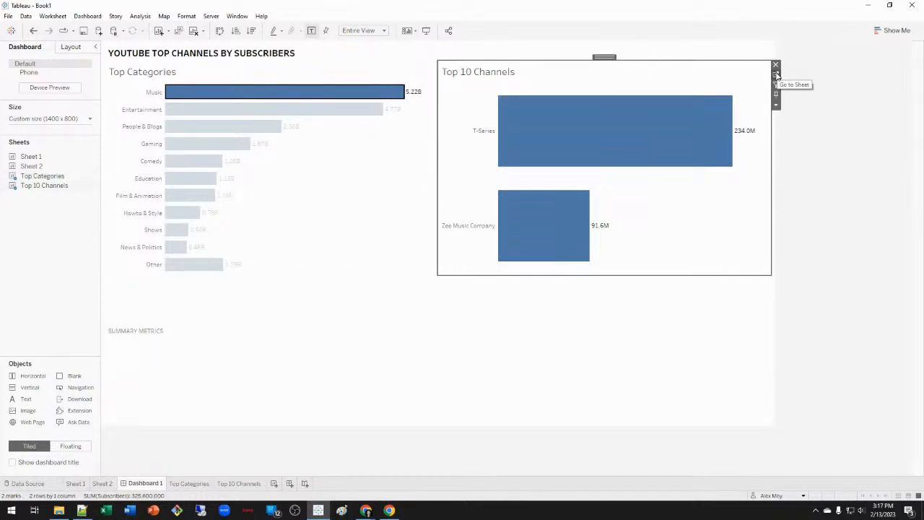
Remove the channel set filter and create Subscriber Rank = rank(sum([Subscribers]),'desc').
click(777, 75)
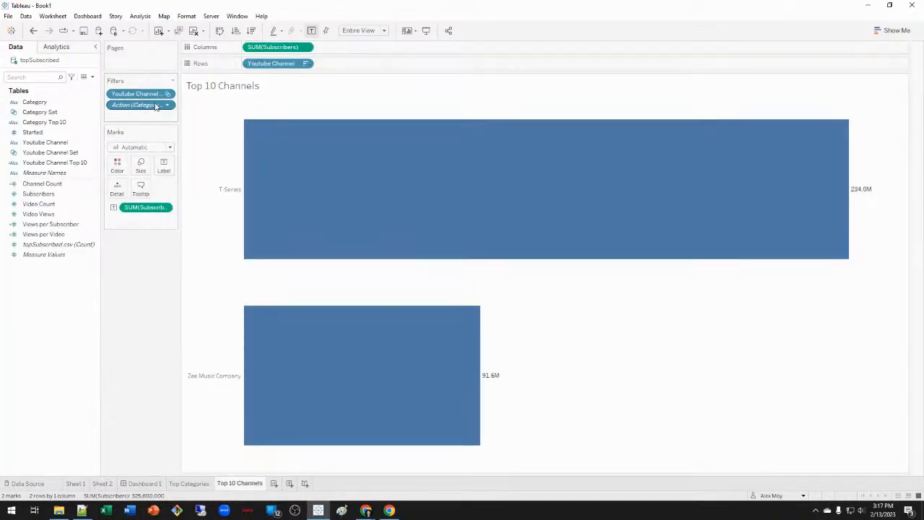
drag(155, 98, 143, 310)
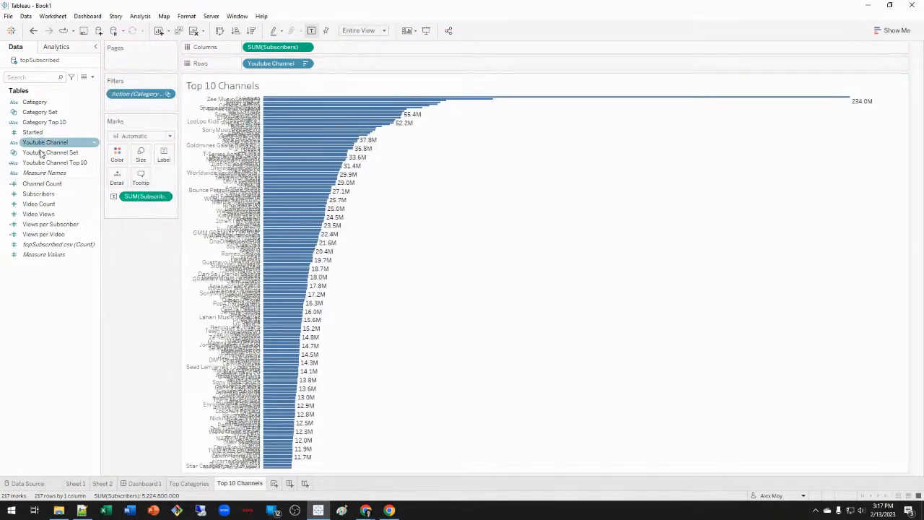
right_click(32, 296)
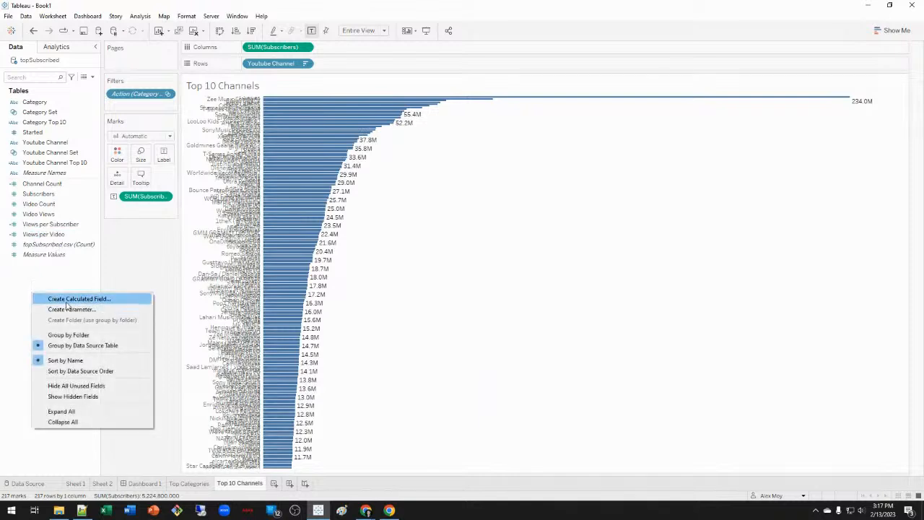
click(63, 300)
text(Subscribe)
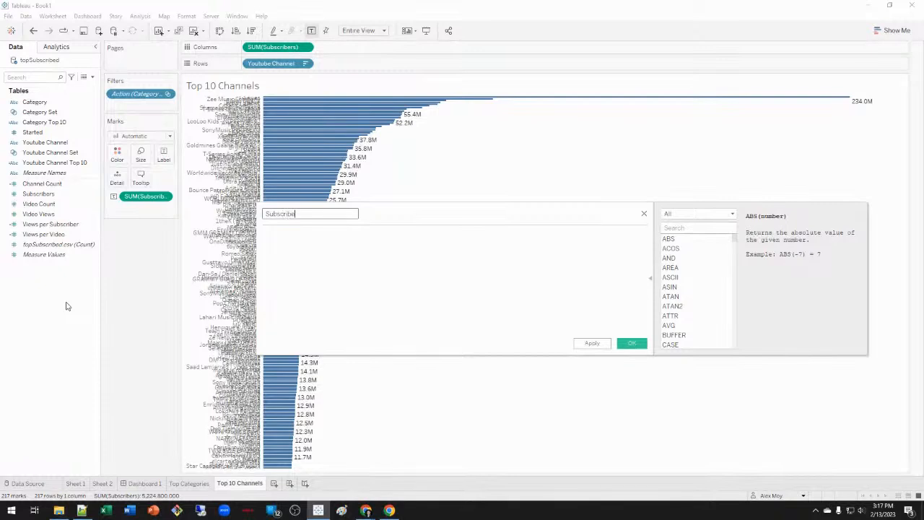
text(r Rank)
key(Tab)
text(rank(sum(su)
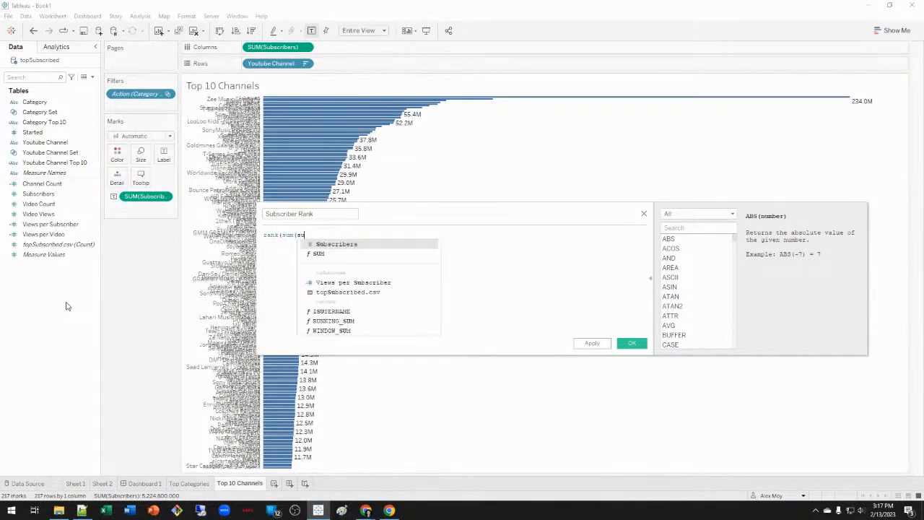
key(Return)
text(), 'desc'),)
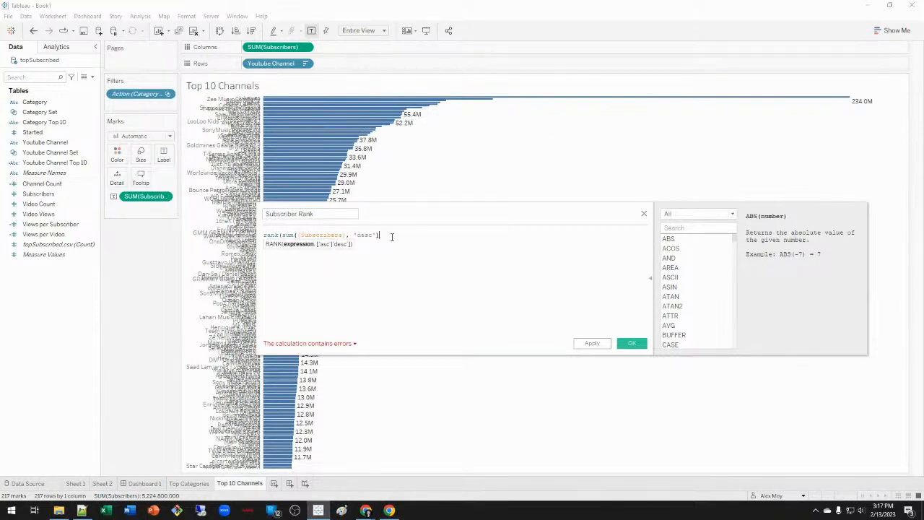
click(343, 235)
text())
click(634, 344)
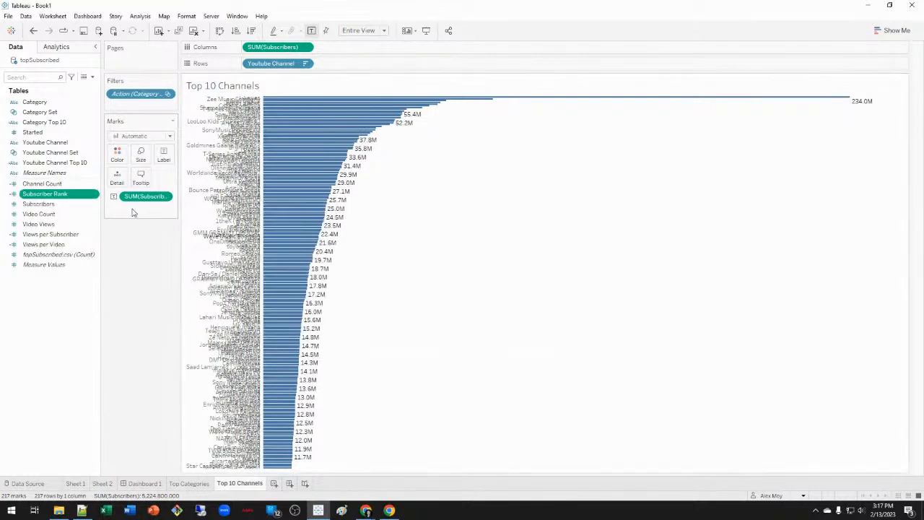
Filter the Top 10 Channels sheet to Subscriber Rank 1 through 10.
drag(72, 194, 142, 112)
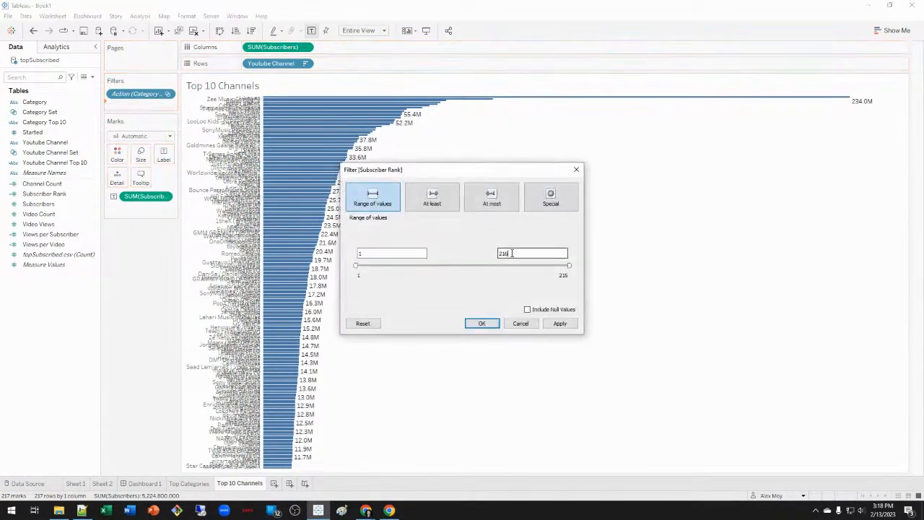
text(10)
click(560, 324)
click(483, 324)
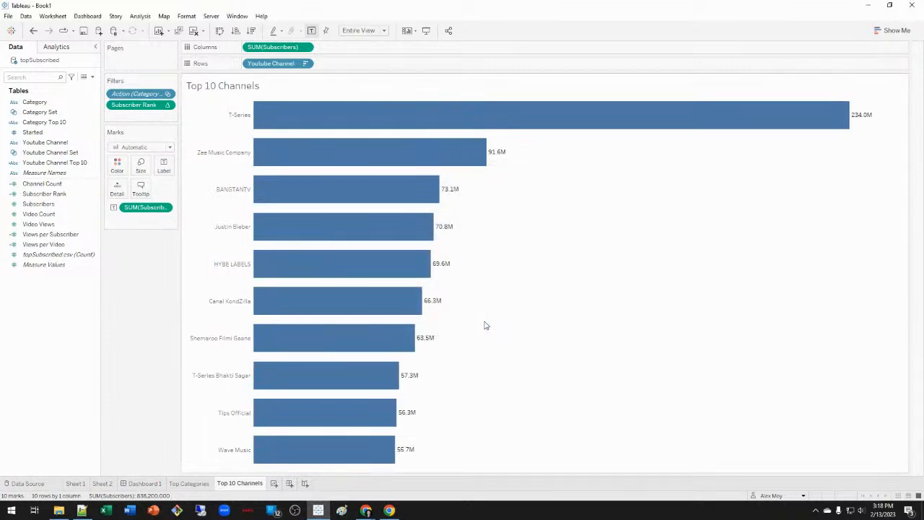
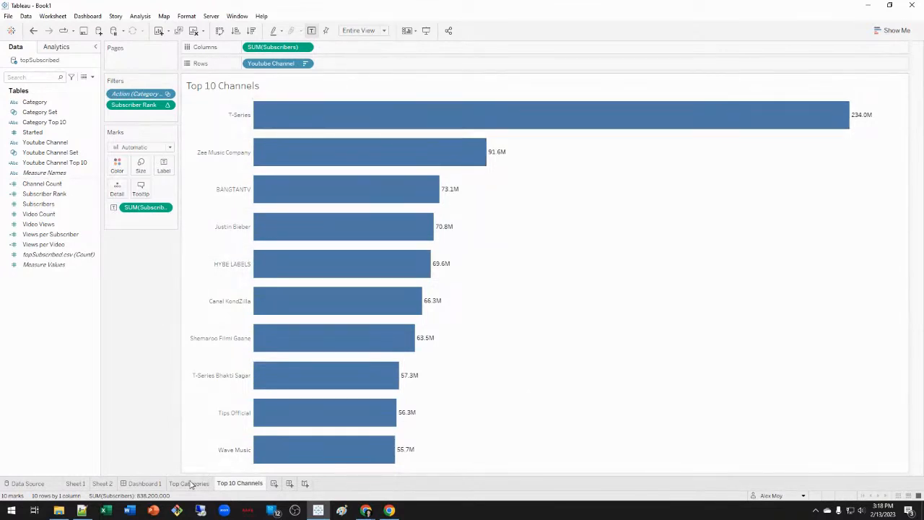
On Dashboard 1, switch the category filter from Music to Entertainment, then open the Top 10 Channels worksheet.
click(182, 483)
click(158, 484)
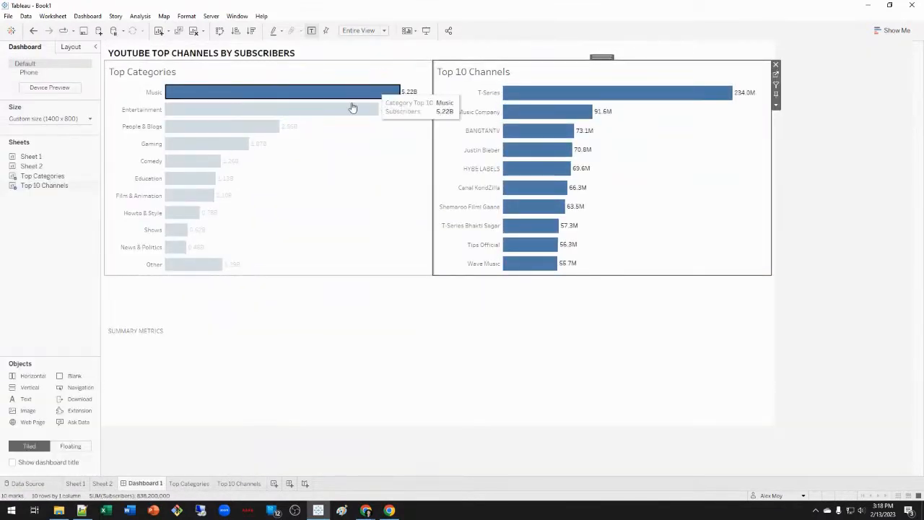
click(315, 101)
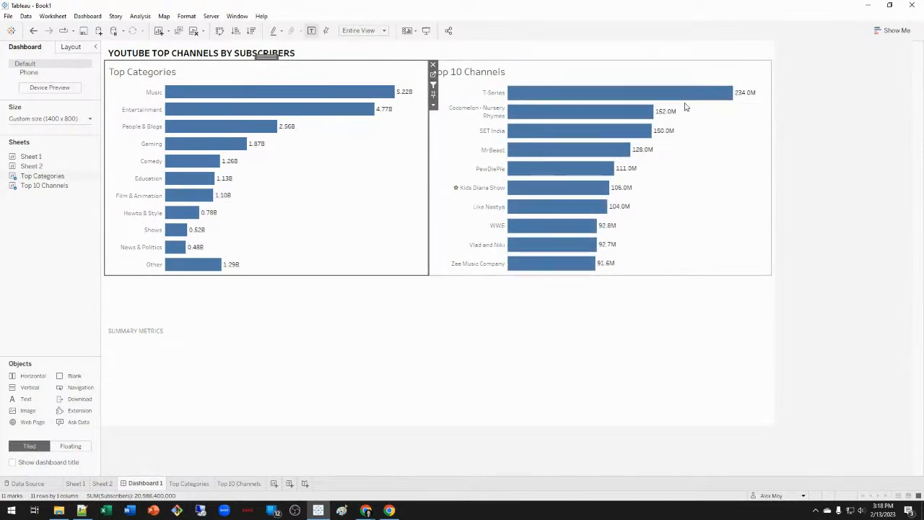
click(257, 114)
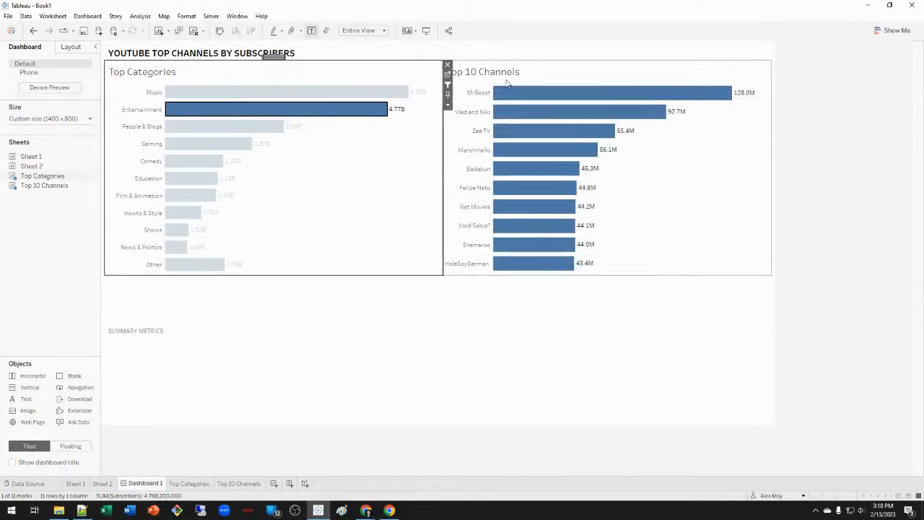
click(494, 240)
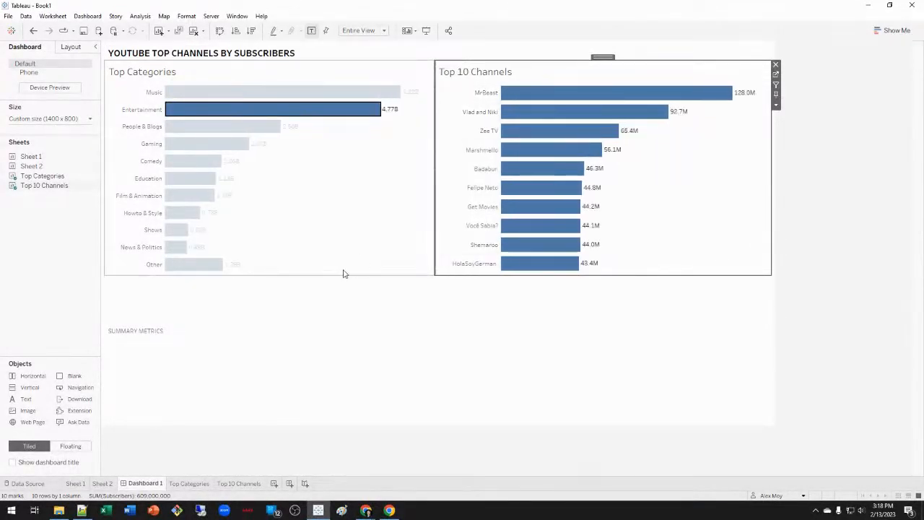
click(236, 484)
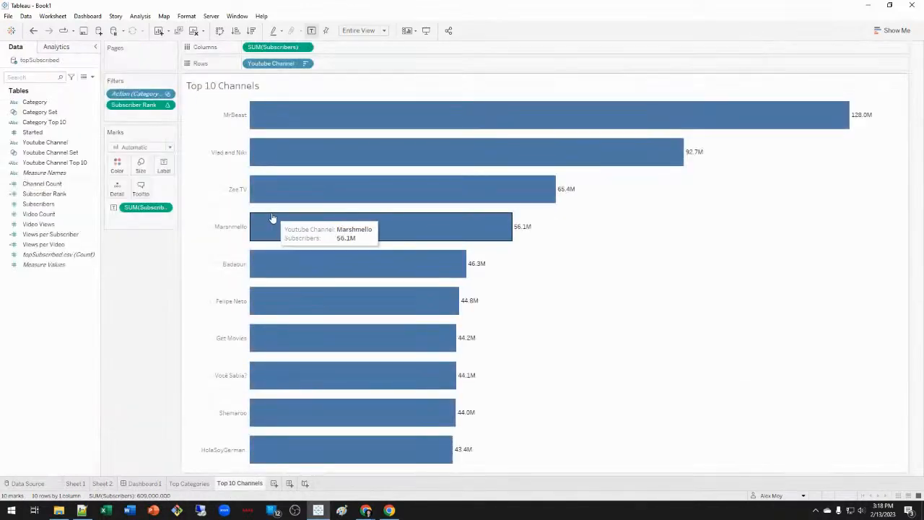
Add Subscriber Rank to Rows as a discrete field to number the channels.
drag(137, 105, 387, 65)
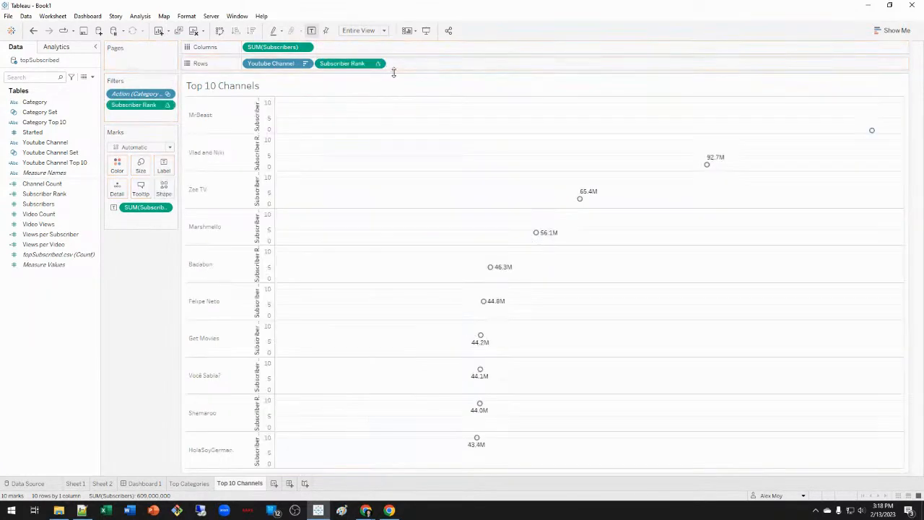
right_click(344, 67)
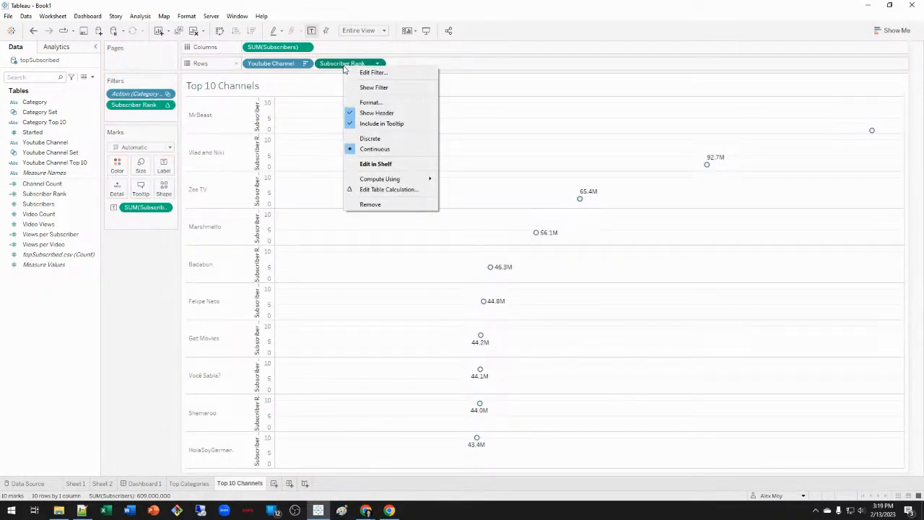
click(401, 143)
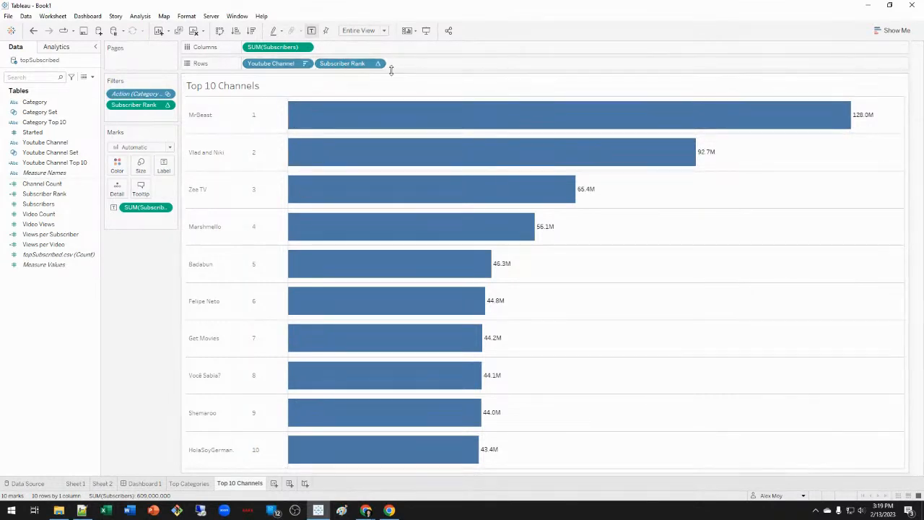
Format the rank header to be centred horizontally and vertically, in bold.
right_click(353, 66)
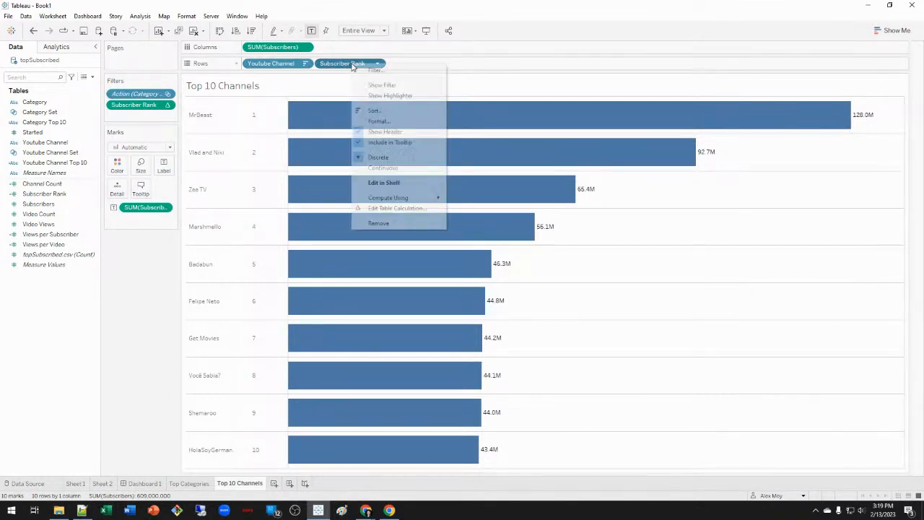
click(408, 121)
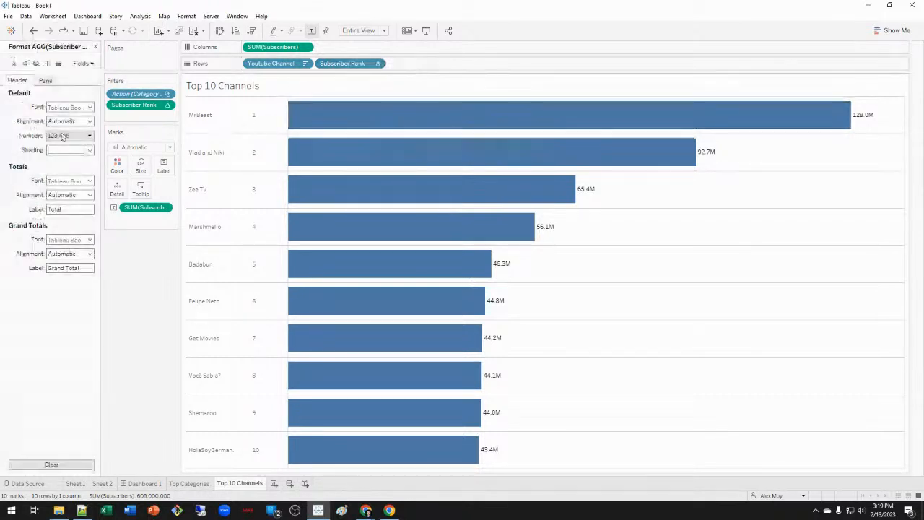
click(80, 122)
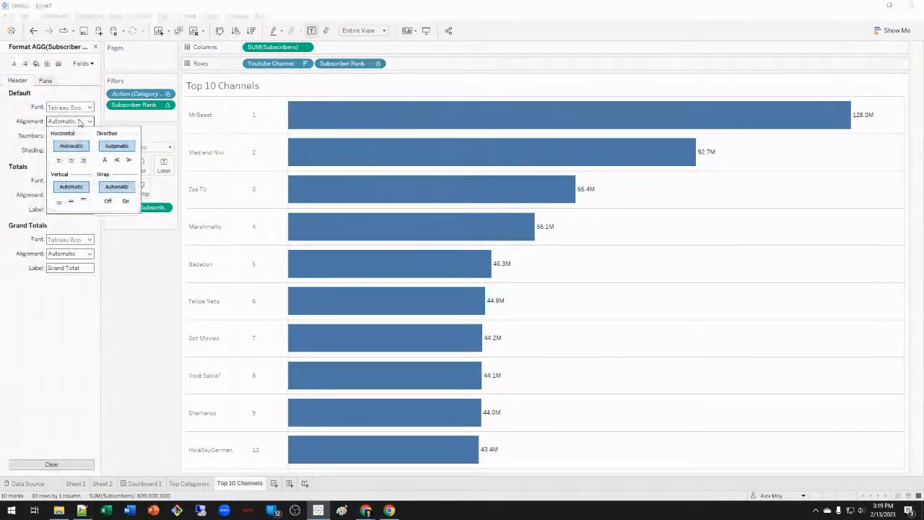
click(72, 161)
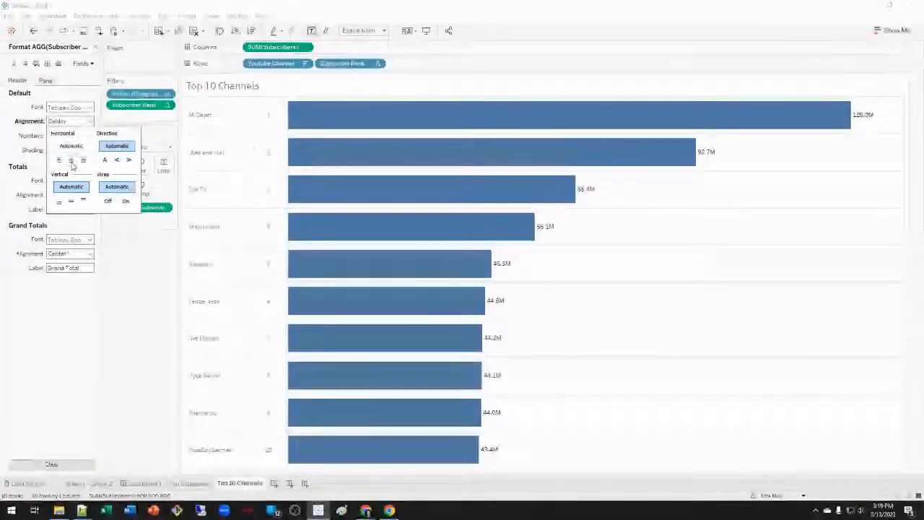
click(71, 201)
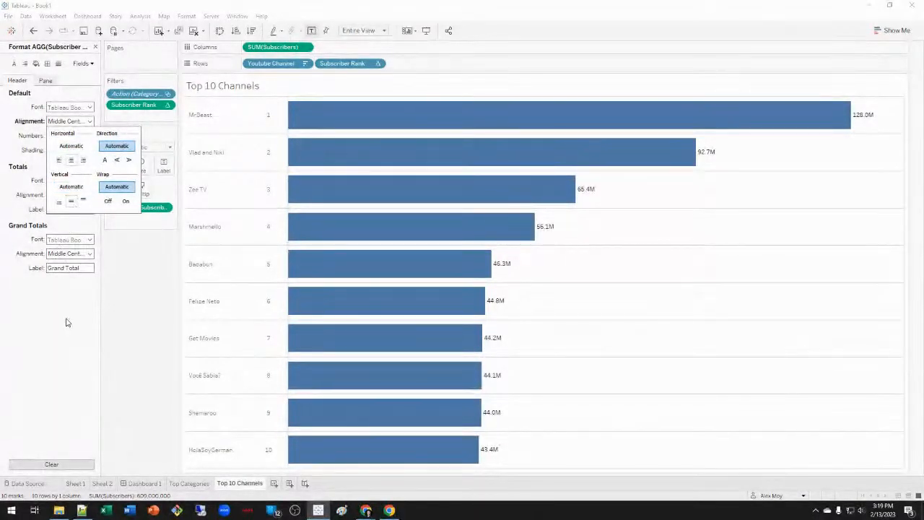
click(66, 322)
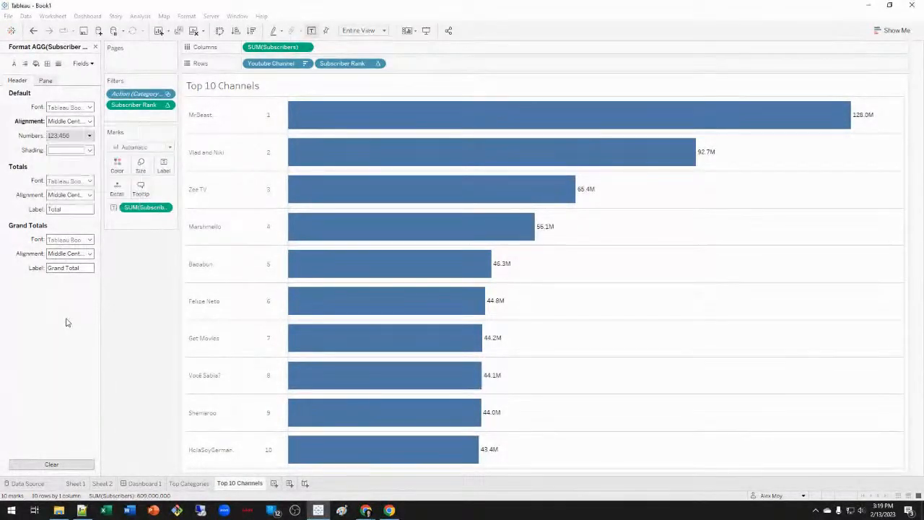
click(90, 121)
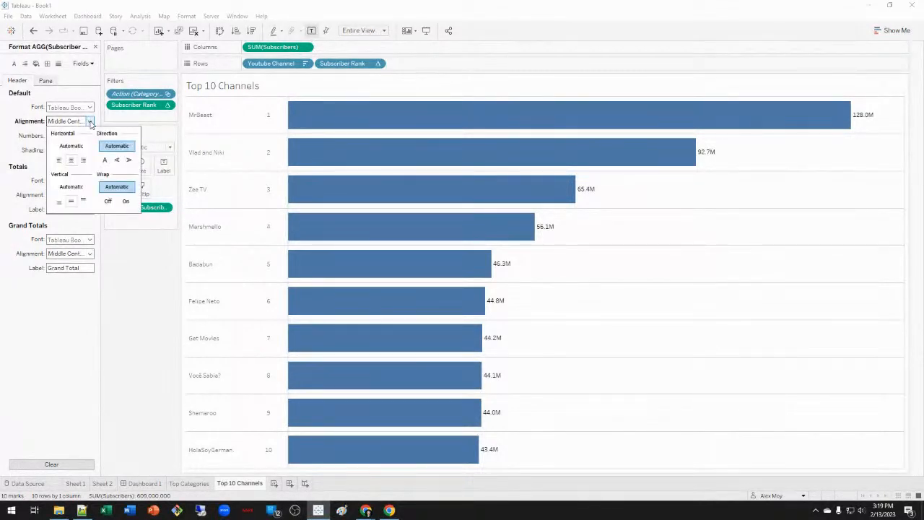
click(89, 122)
click(90, 107)
click(83, 135)
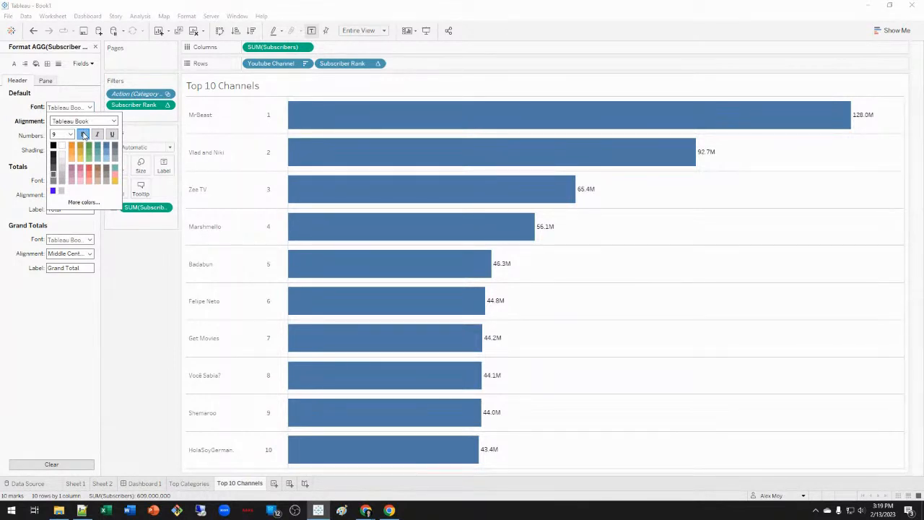
click(72, 314)
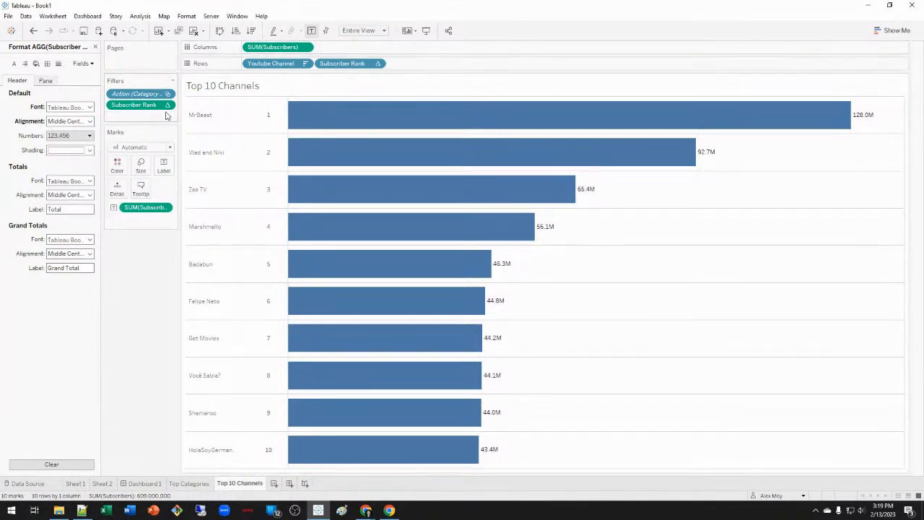
Set the sheet's Row Divider Pane to None and view Dashboard 1.
click(58, 64)
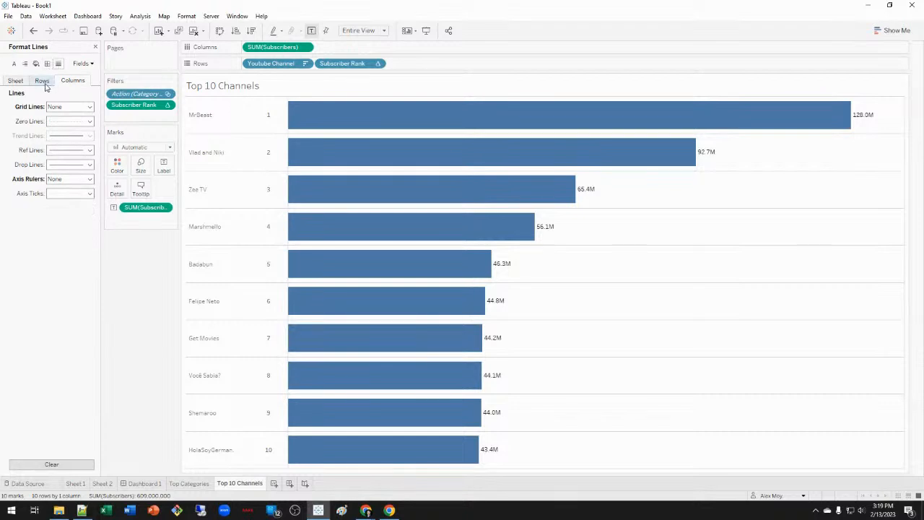
click(47, 64)
click(16, 80)
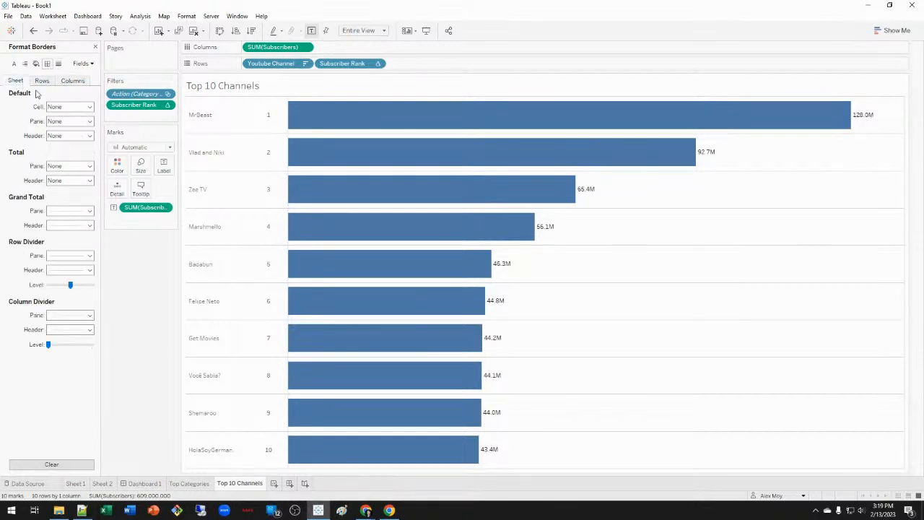
click(85, 256)
click(72, 270)
click(17, 270)
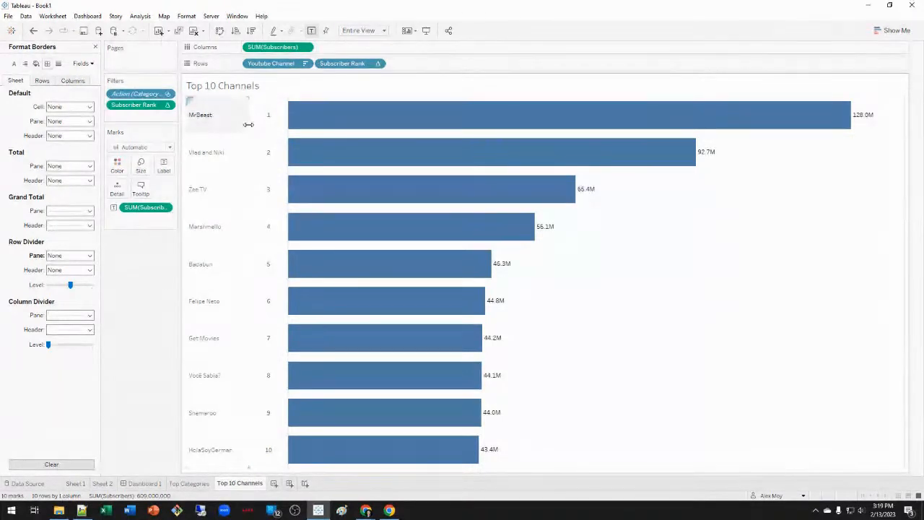
click(143, 484)
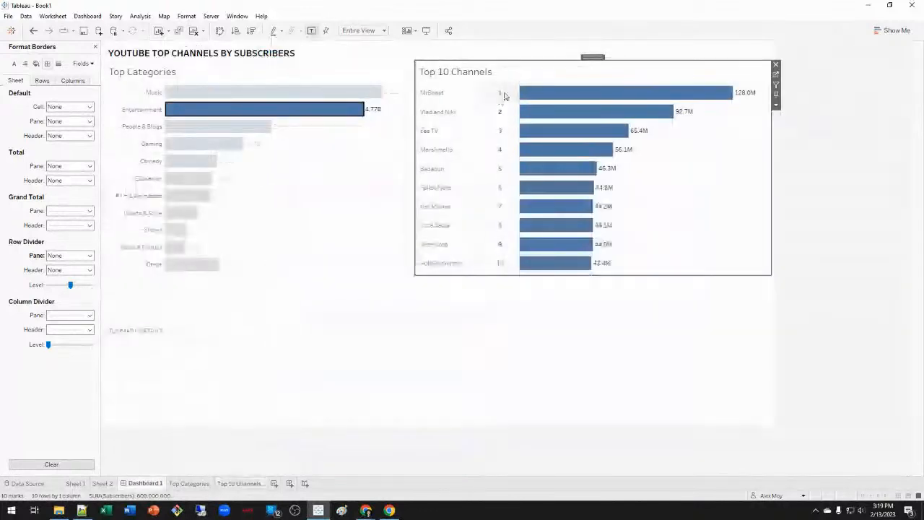
In Top 10 Channels, move the rank field before channel names and narrow the header column.
click(239, 485)
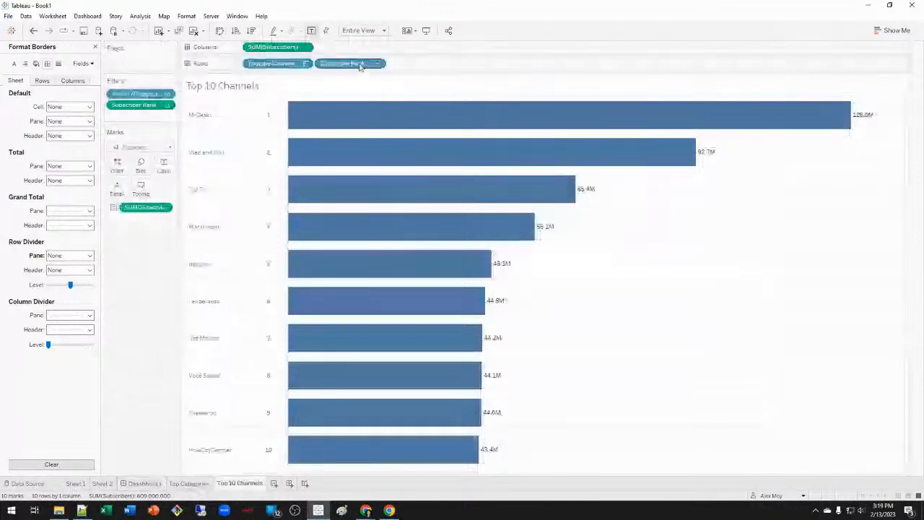
drag(360, 65, 247, 68)
drag(223, 128, 209, 124)
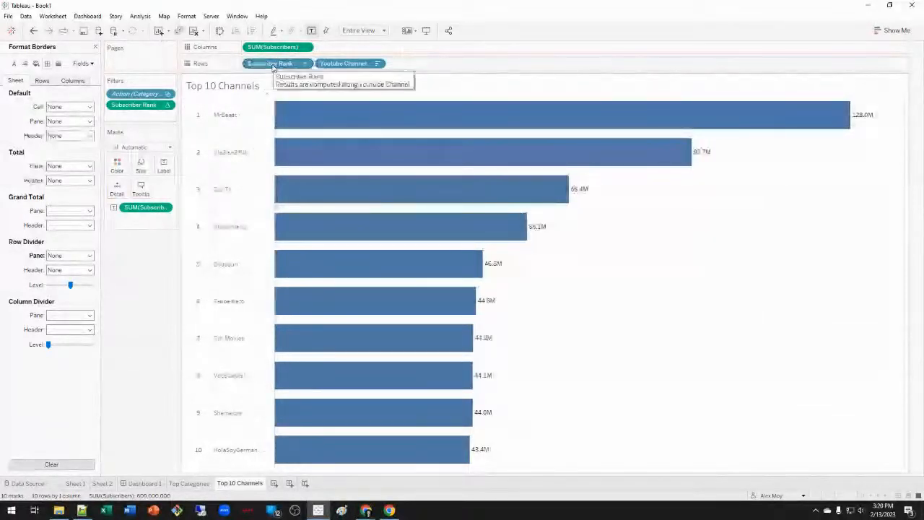
Turn the rank pill into a formula that prefixes ranks with '#' using str().
drag(273, 67, 339, 89)
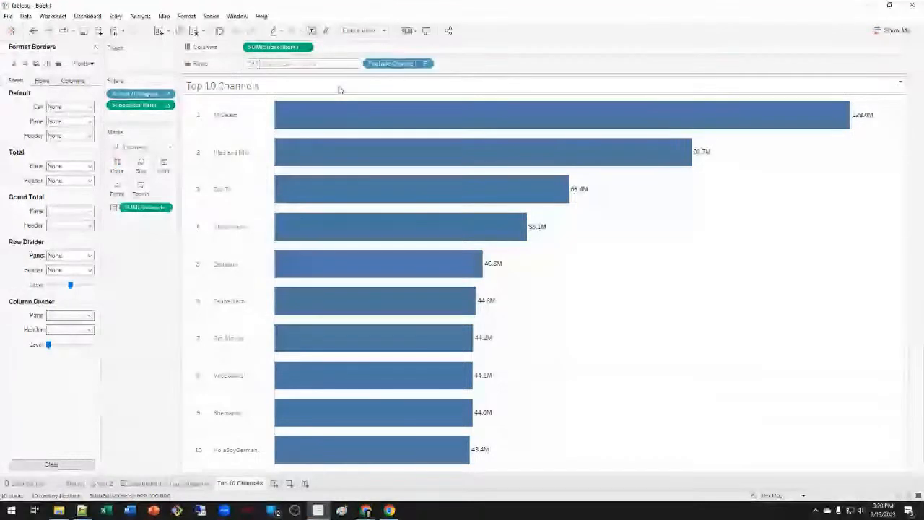
text(_)
key(BackSpace)
text(+str()
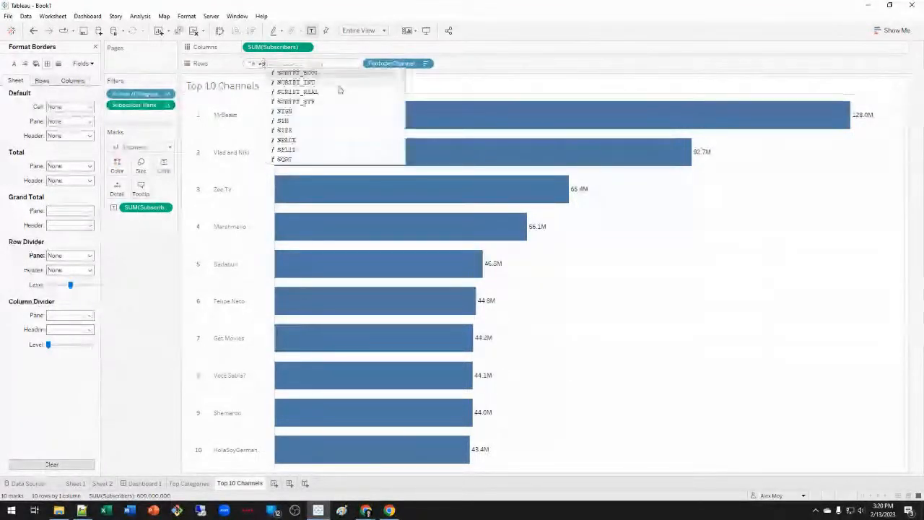
text())
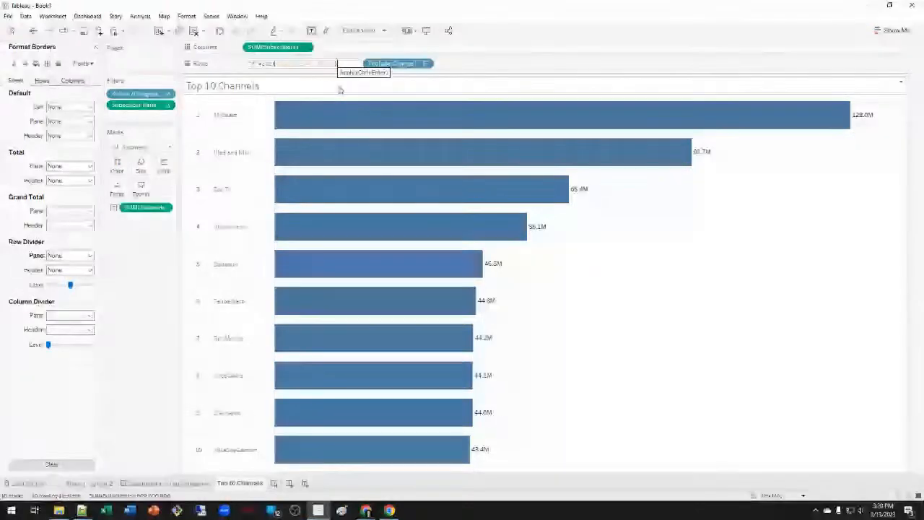
key(Return)
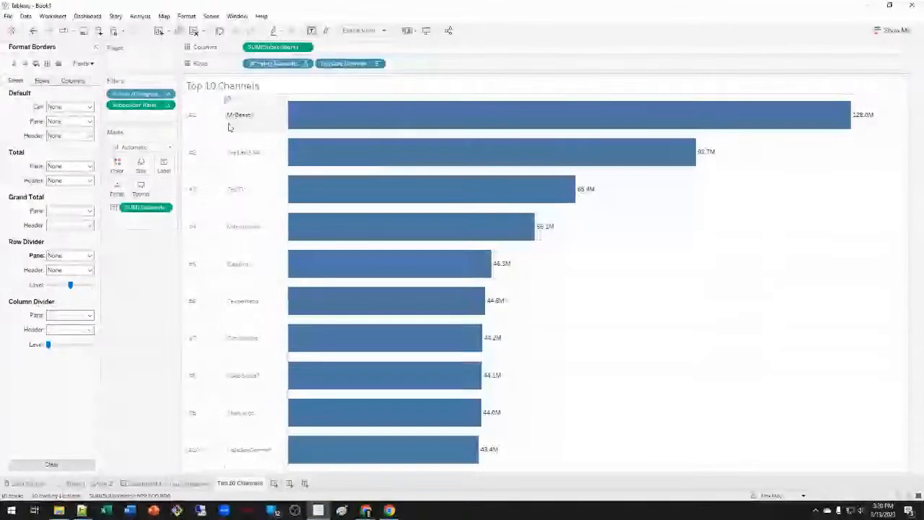
drag(224, 114, 217, 115)
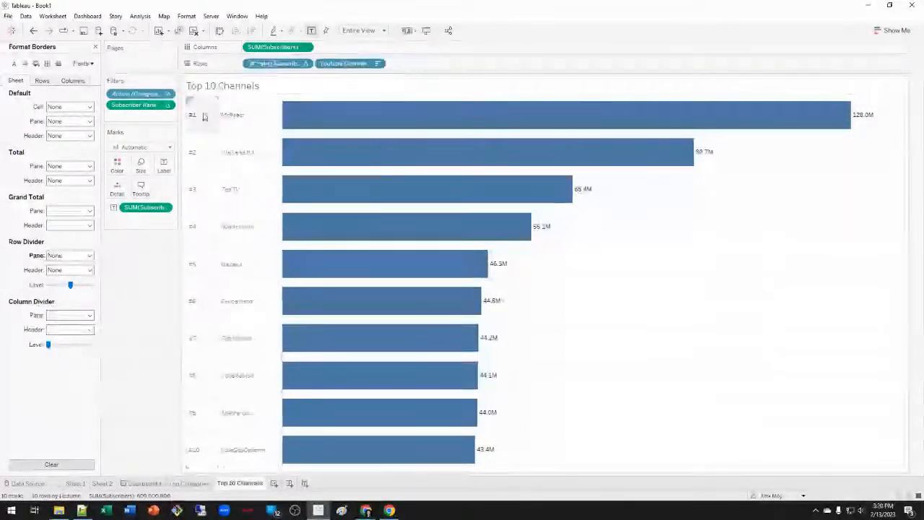
Centre the #N rank labels horizontally and vertically, then view Dashboard 1.
right_click(269, 65)
click(305, 98)
click(70, 120)
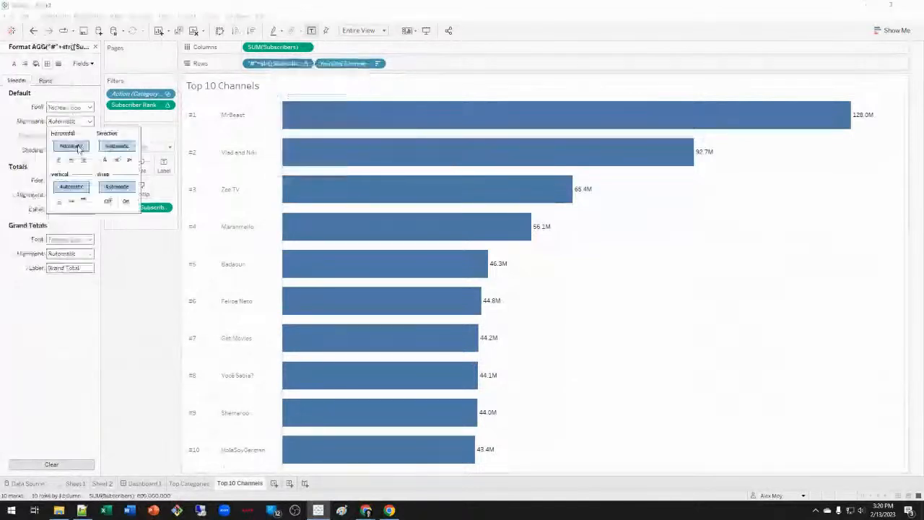
click(71, 159)
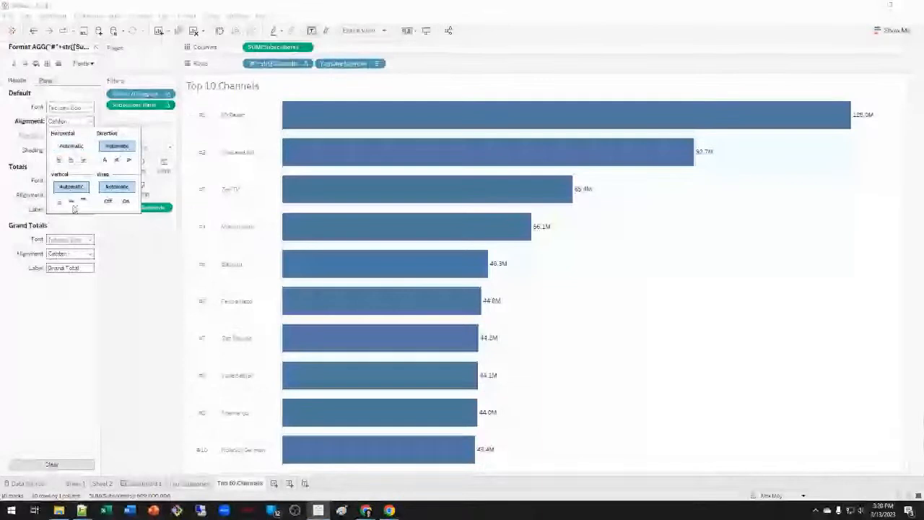
click(71, 202)
click(78, 402)
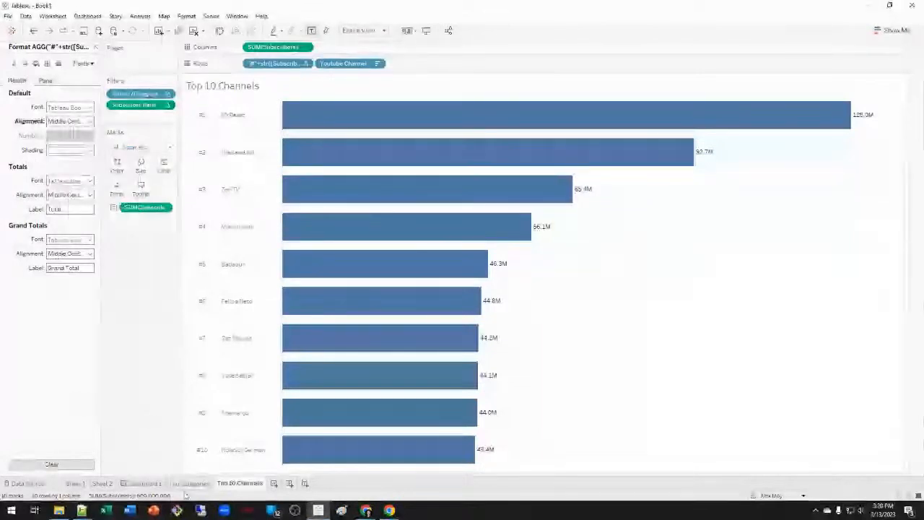
click(143, 483)
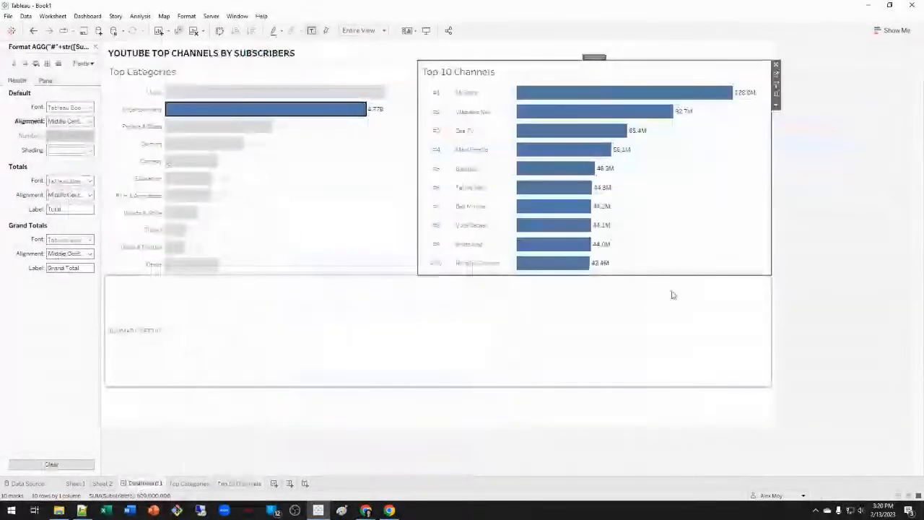
Test dashboard filtering by selecting Music, Entertainment and People & Blogs, then clear the selection.
click(857, 266)
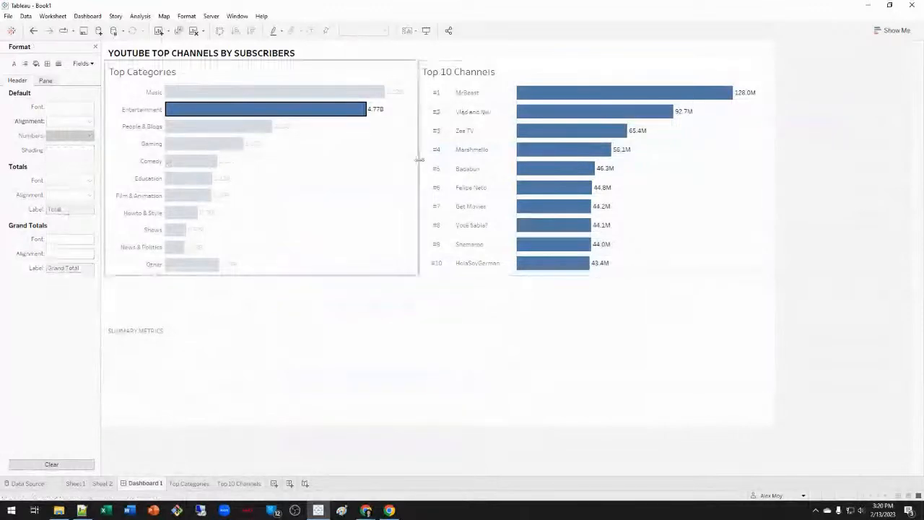
click(306, 113)
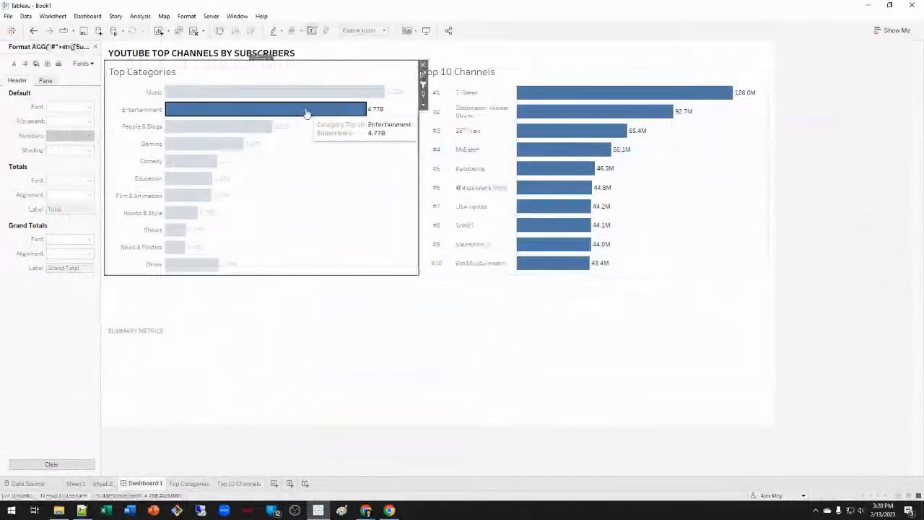
click(326, 224)
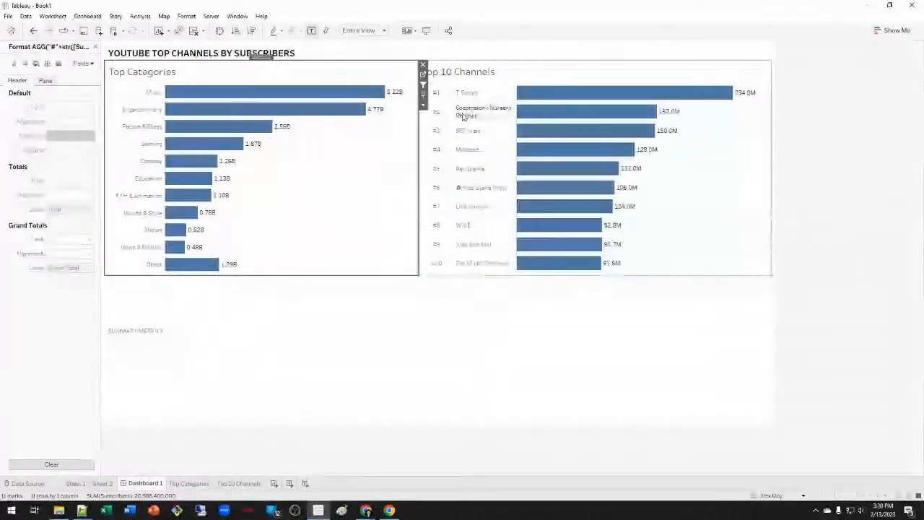
click(833, 223)
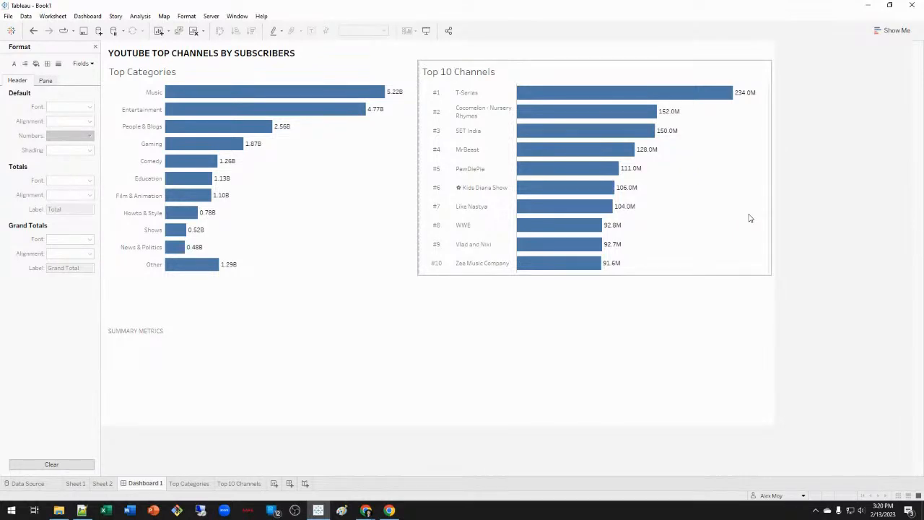
mouse_move(257, 98)
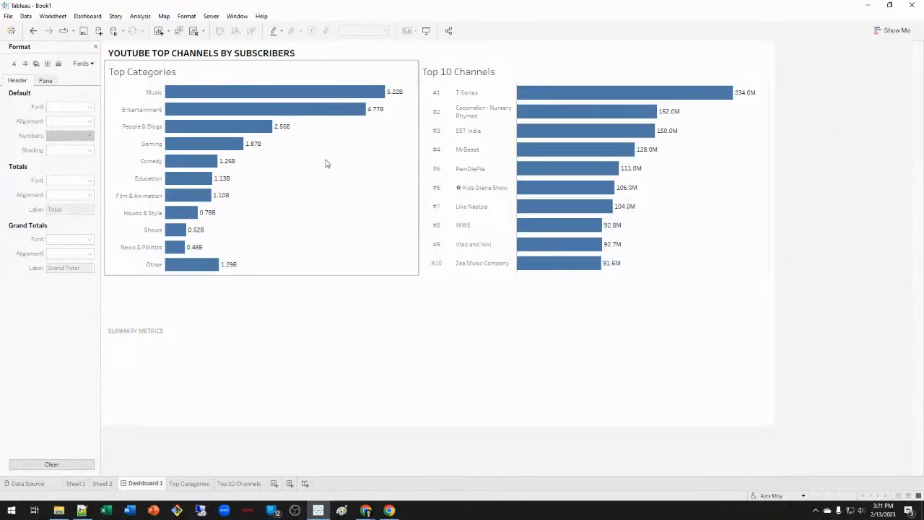
drag(335, 177, 250, 87)
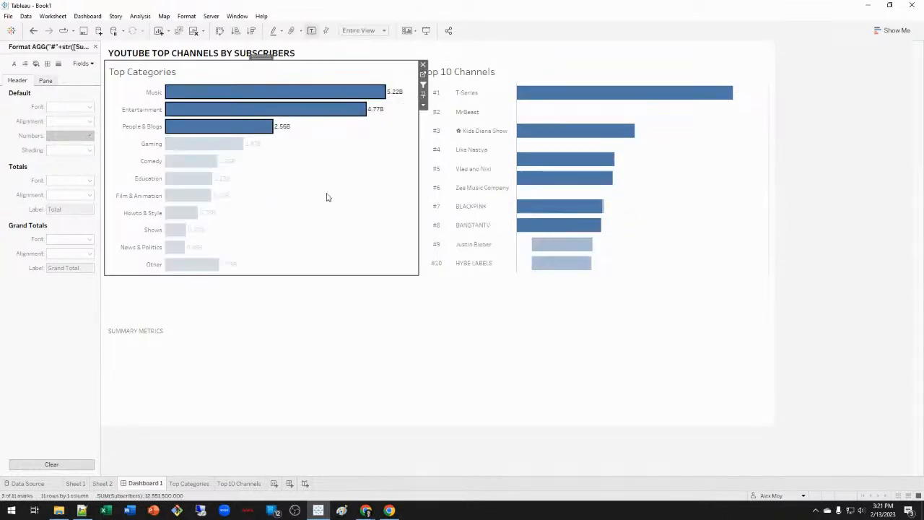
click(354, 235)
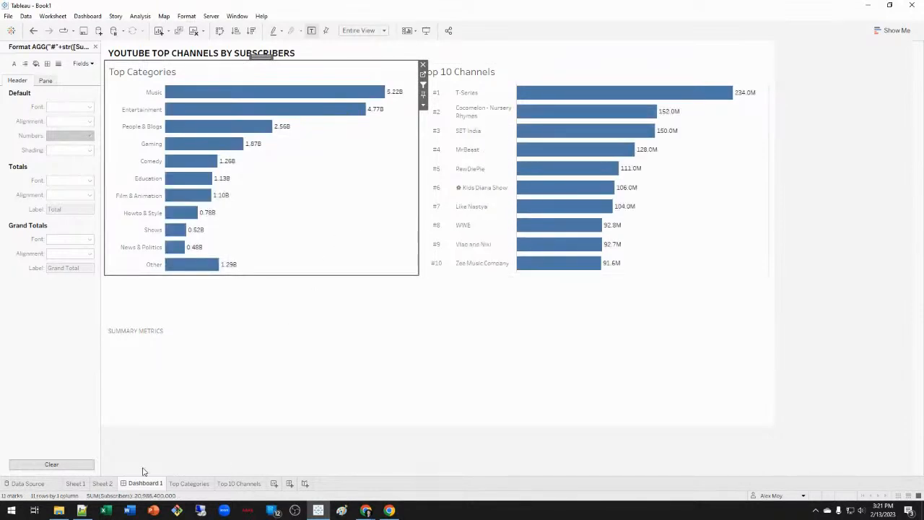
On the Top Categories sheet, colour the bars by Category.
click(195, 484)
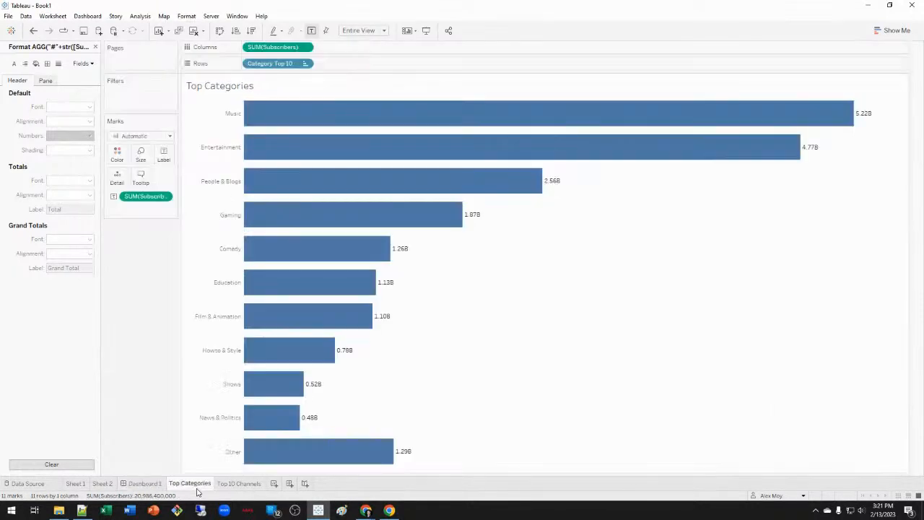
click(95, 46)
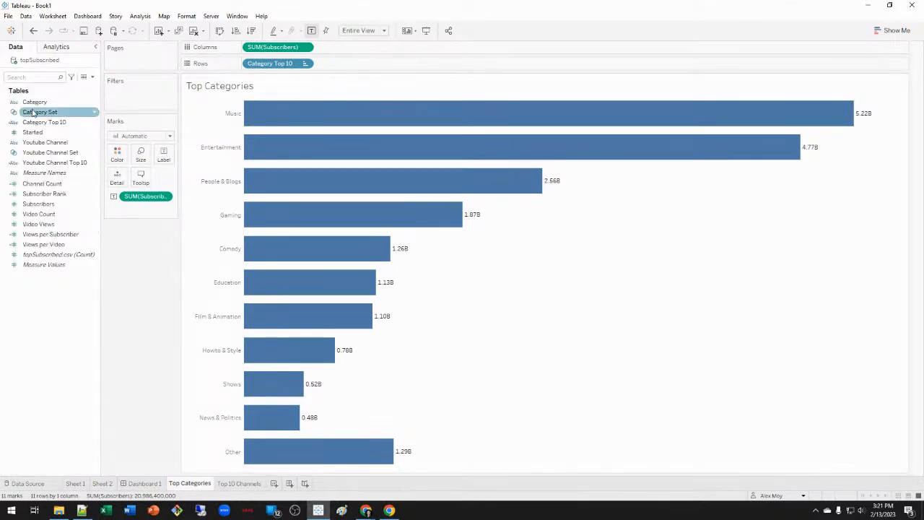
drag(38, 106, 117, 153)
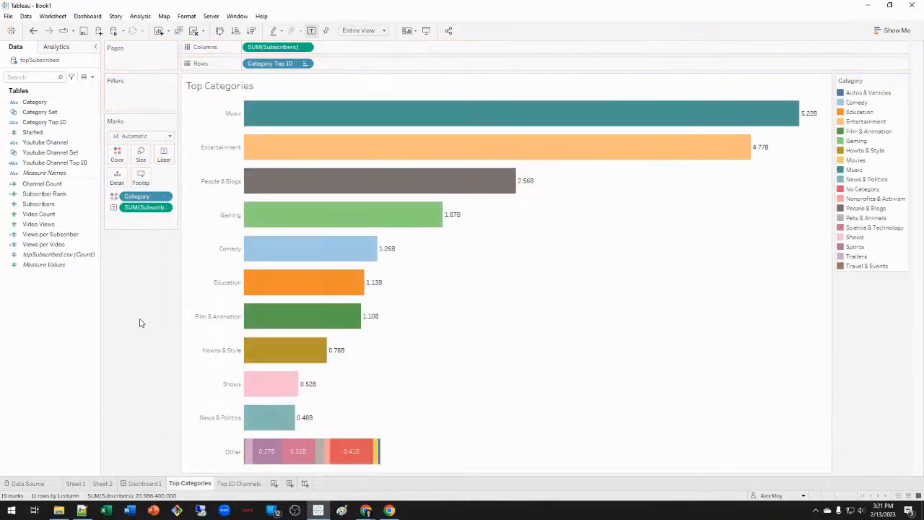
Recolour the Top Categories bars by Category Top 10, then open Top 10 Channels.
mouse_move(387, 456)
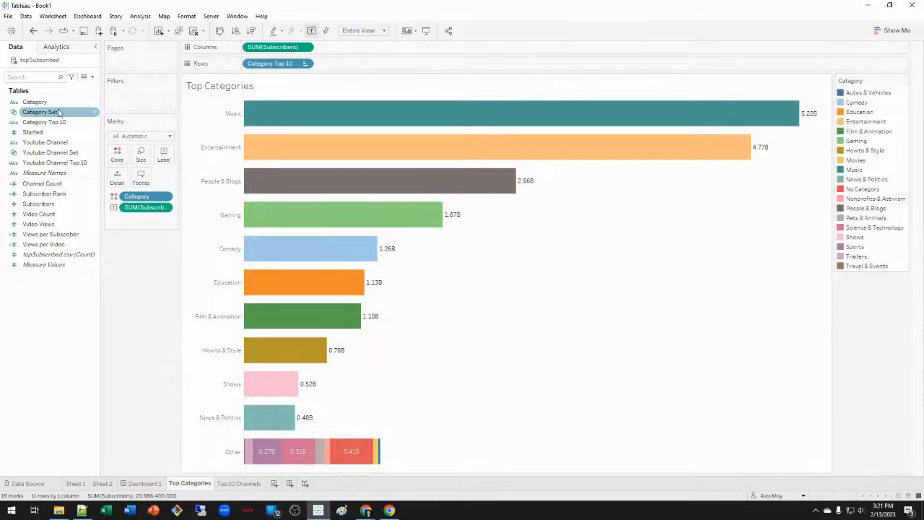
drag(46, 124, 117, 153)
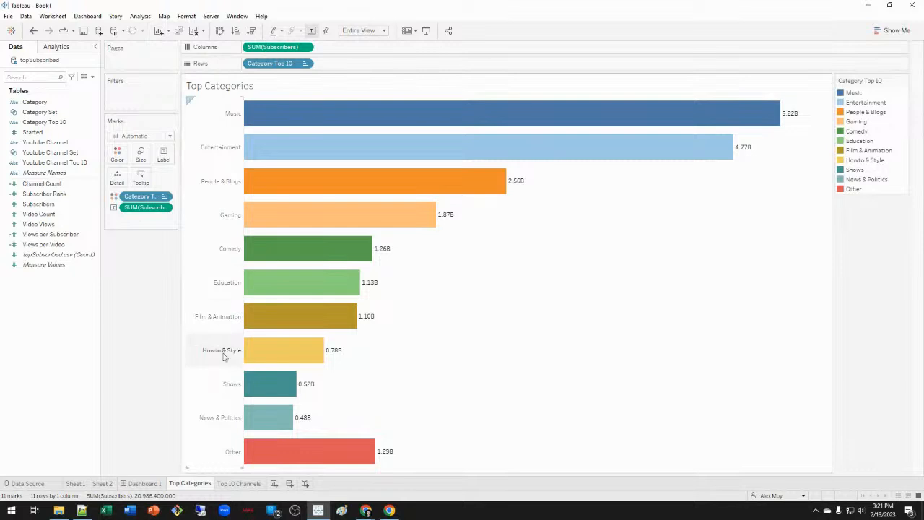
click(238, 484)
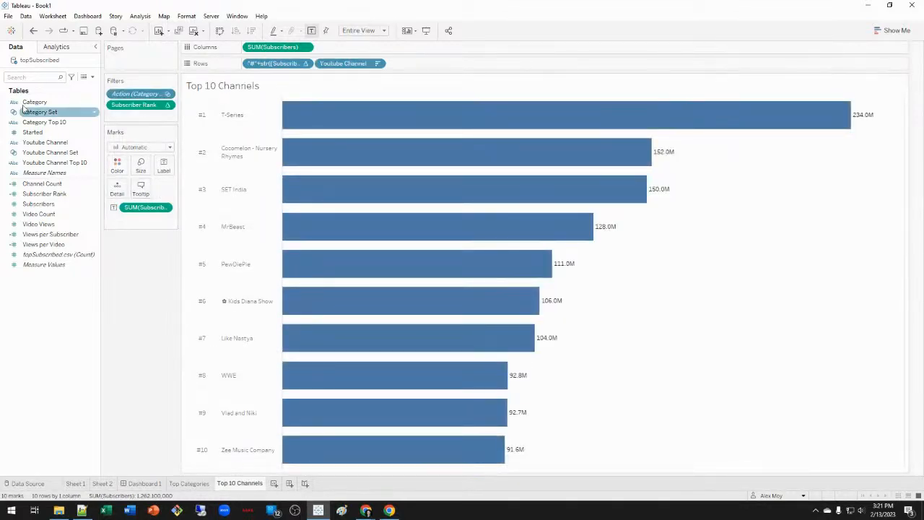
Colour the channel bars by Category Top 10 and set the Subscriber Rank filter maximum to 10.
click(45, 123)
drag(45, 124, 117, 168)
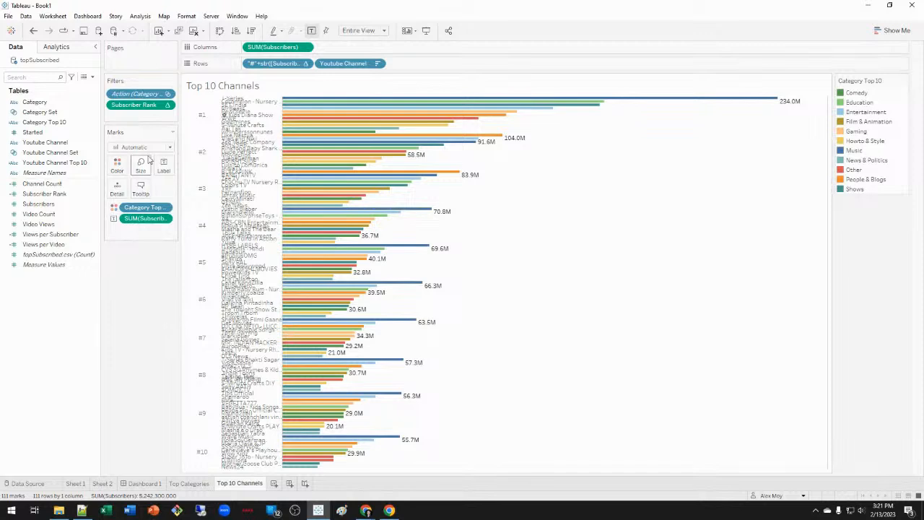
right_click(153, 106)
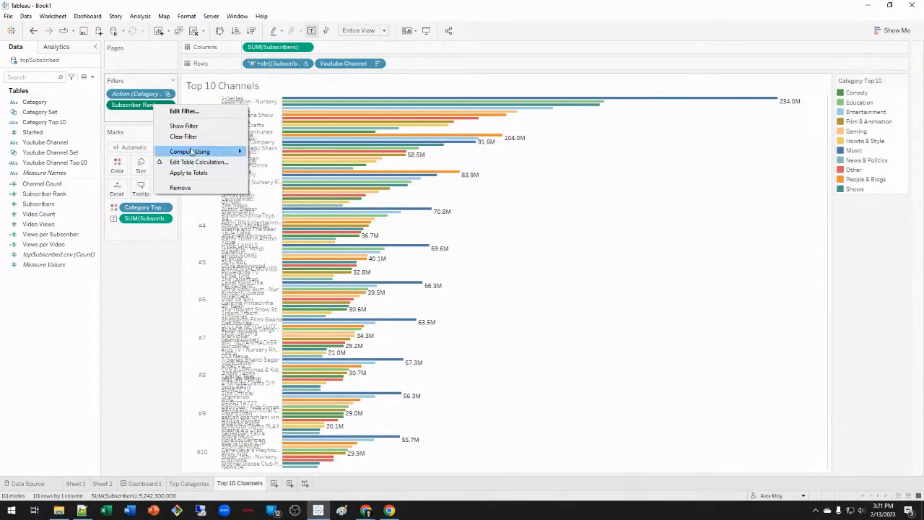
click(305, 218)
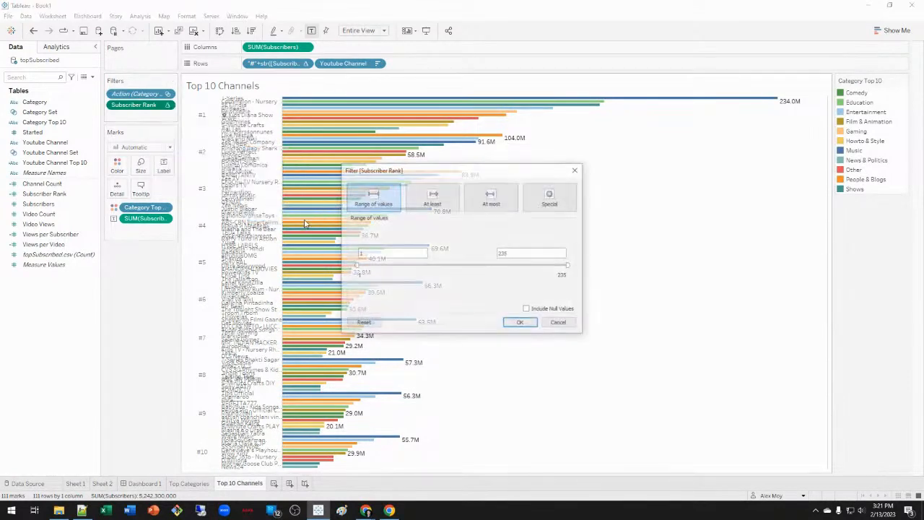
click(525, 254)
text(10)
click(521, 323)
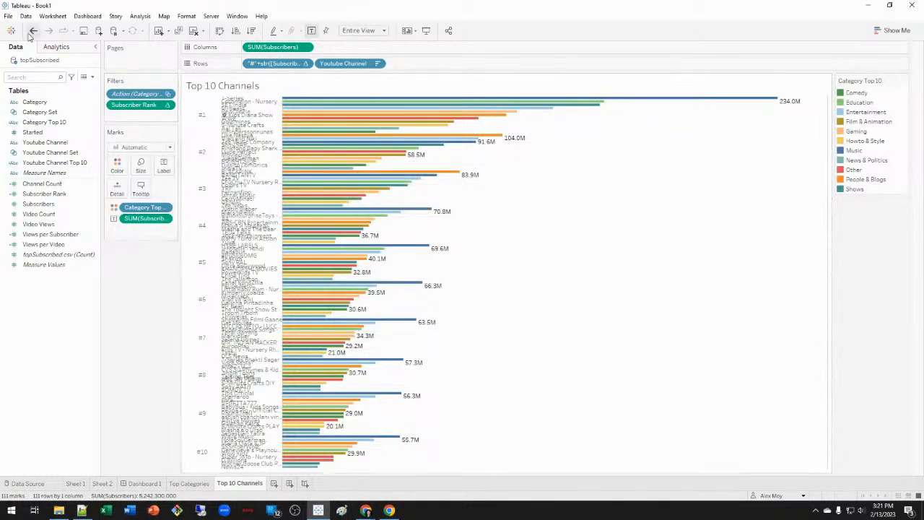
Try computing Subscriber Rank by specific dimensions (Youtube Channel, Category Top 10) in Edit Table Calculation.
right_click(140, 105)
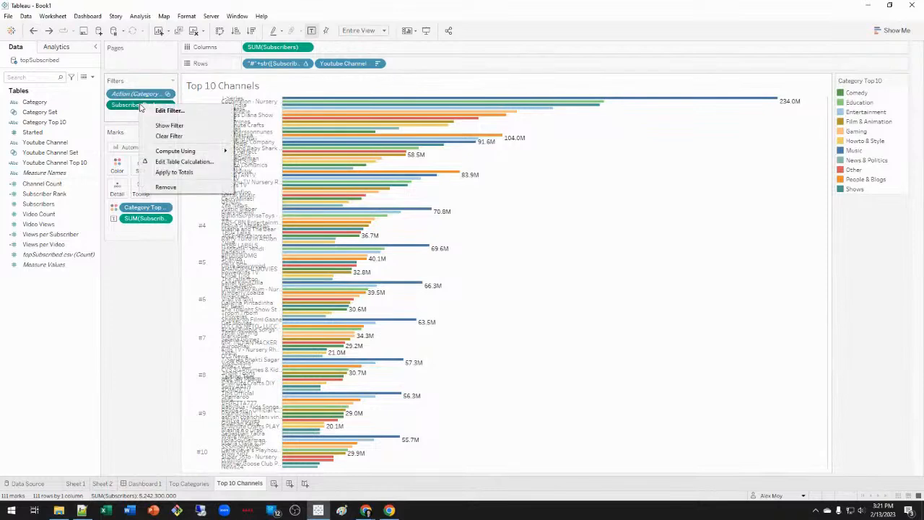
click(219, 162)
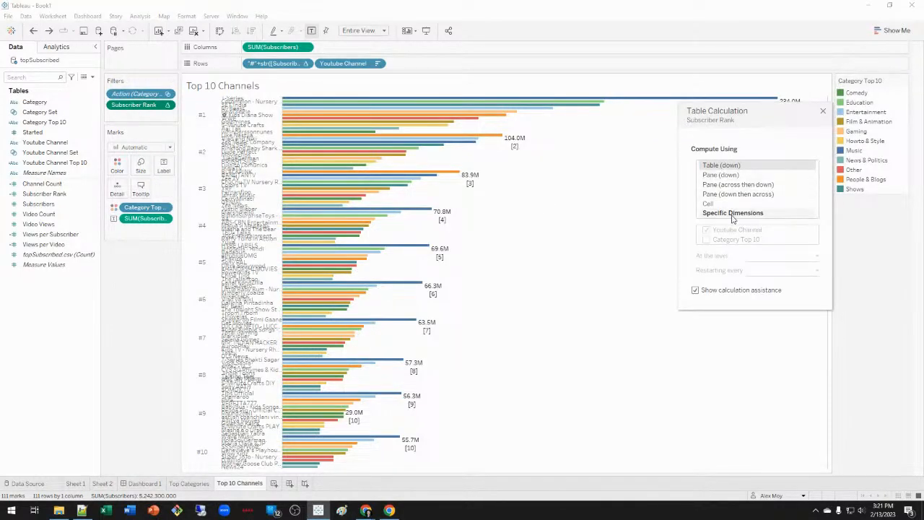
click(733, 214)
click(746, 239)
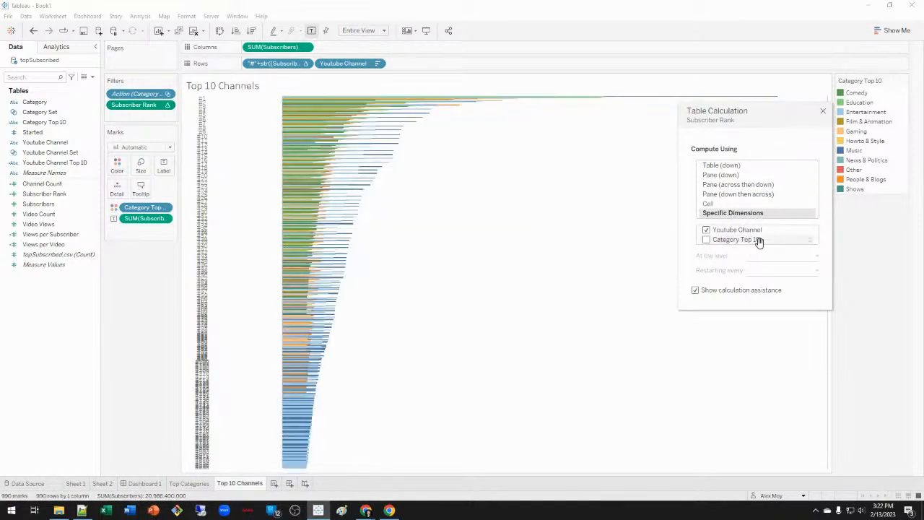
click(708, 241)
click(802, 257)
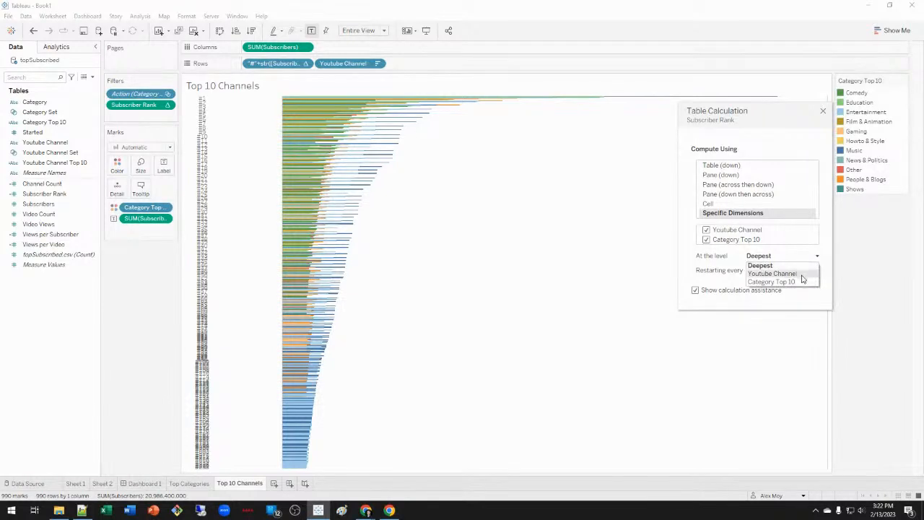
click(801, 275)
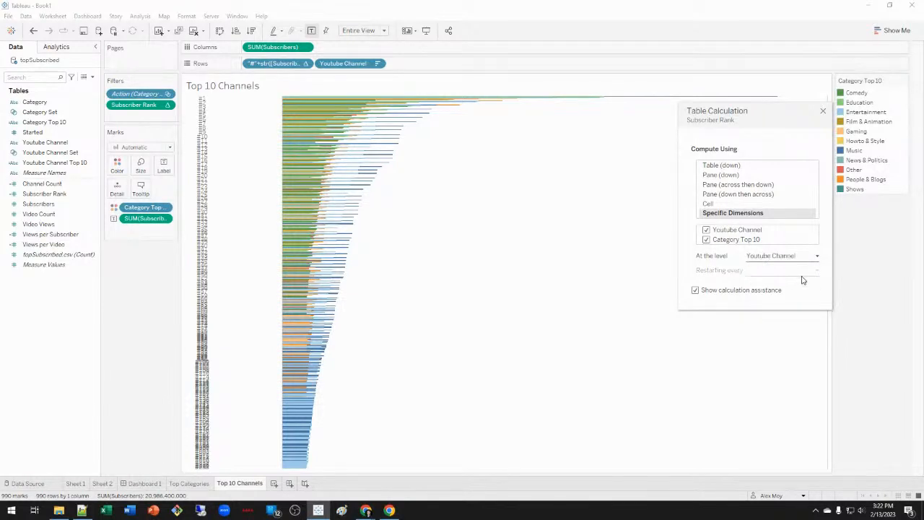
click(706, 231)
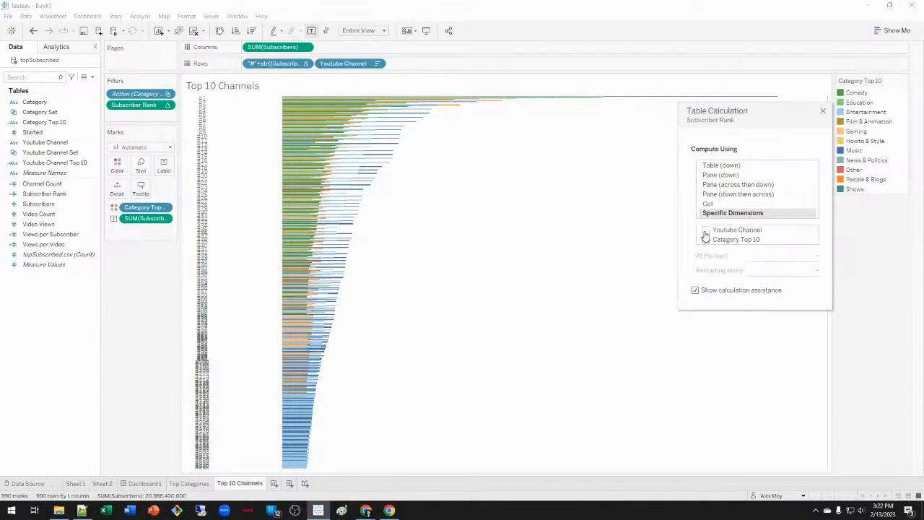
click(706, 240)
click(824, 112)
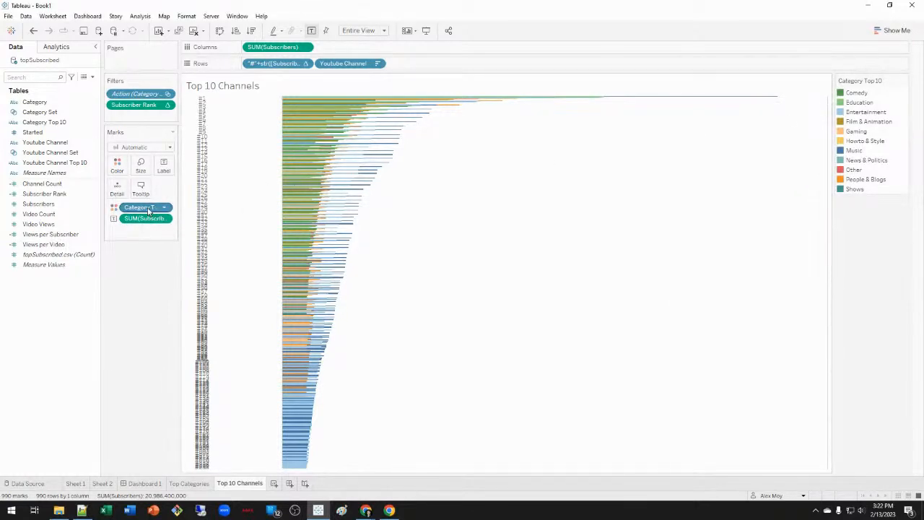
Undo repeatedly until the category colouring is gone and ten ranked bars remain.
click(35, 34)
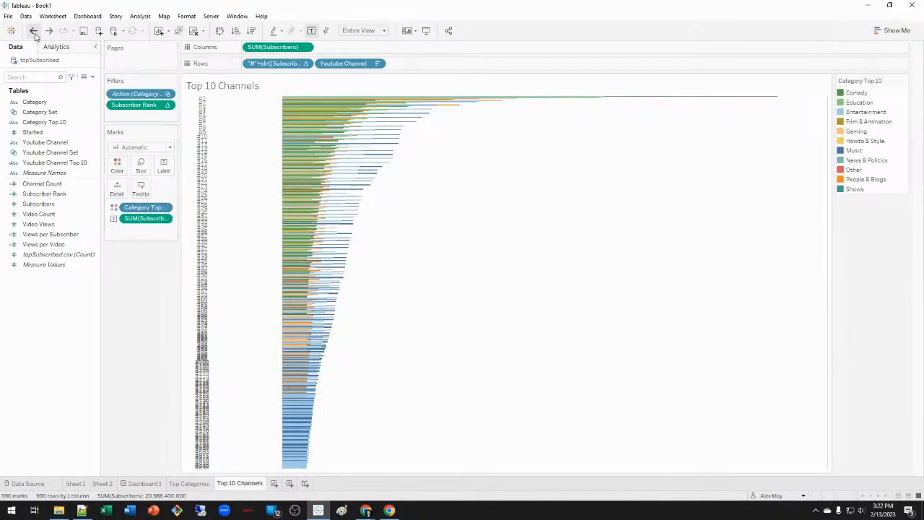
click(35, 37)
click(34, 33)
click(34, 32)
click(34, 33)
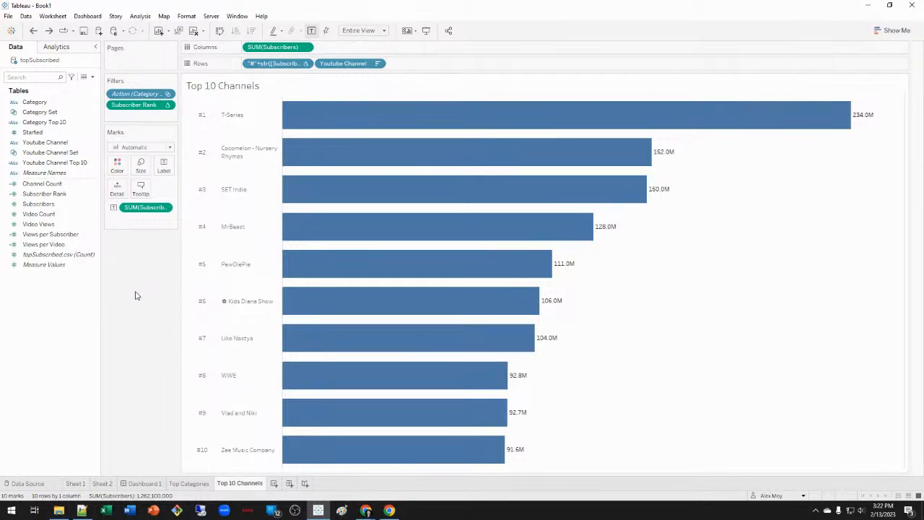
Recolour channel bars by Category Top 10, test Music and multi-category selections on Dashboard 1, then clear them.
drag(62, 123, 120, 170)
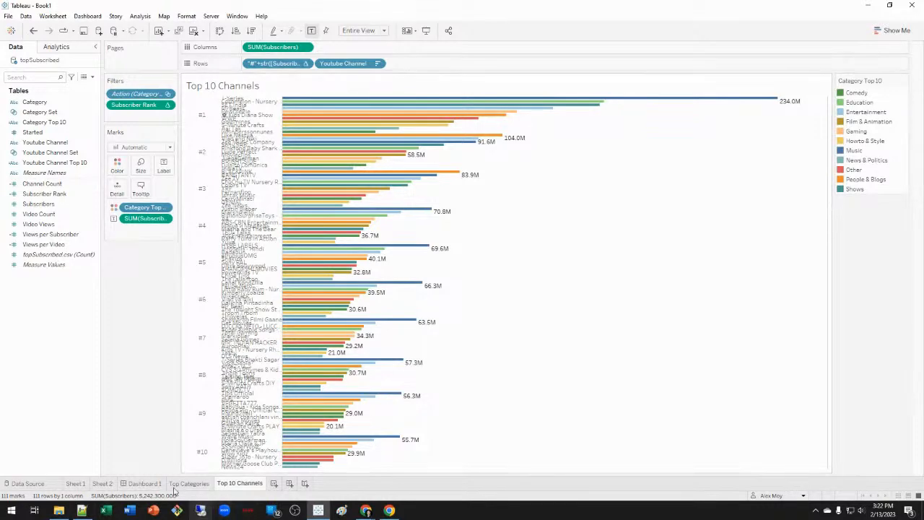
click(145, 483)
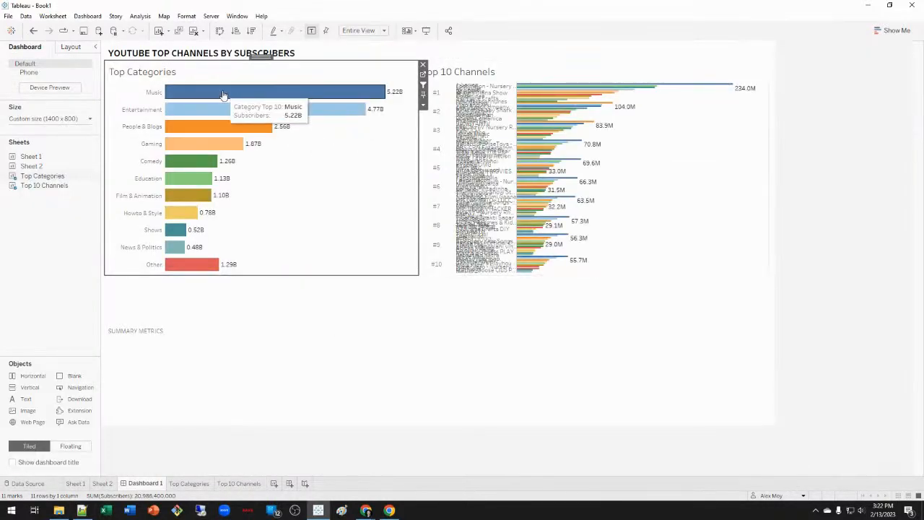
click(270, 92)
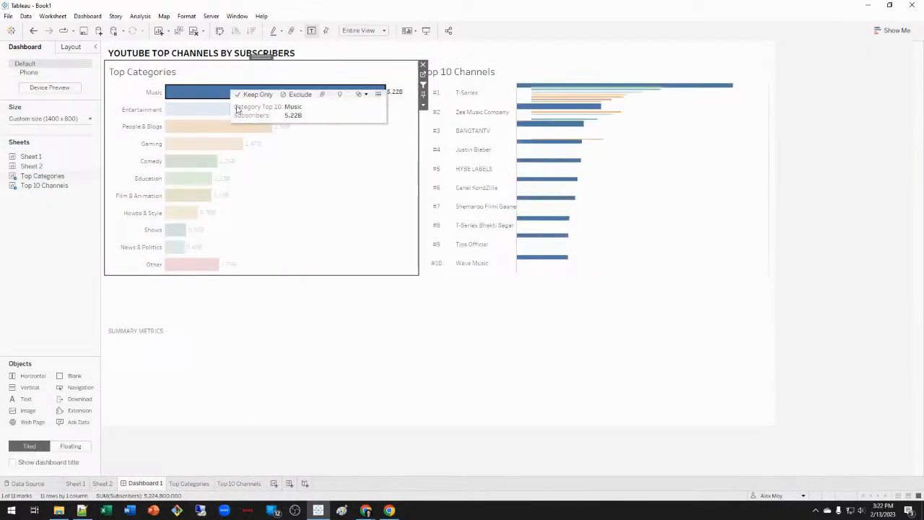
click(333, 157)
drag(350, 156, 254, 96)
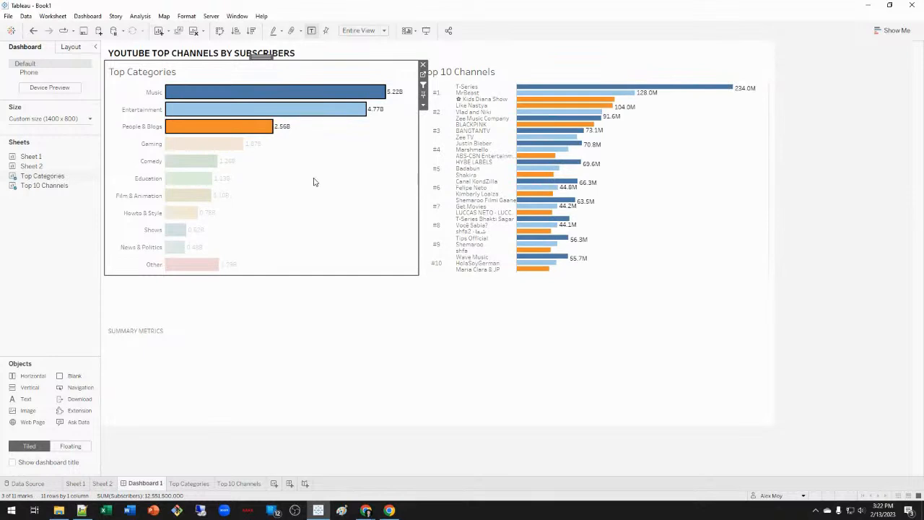
click(316, 186)
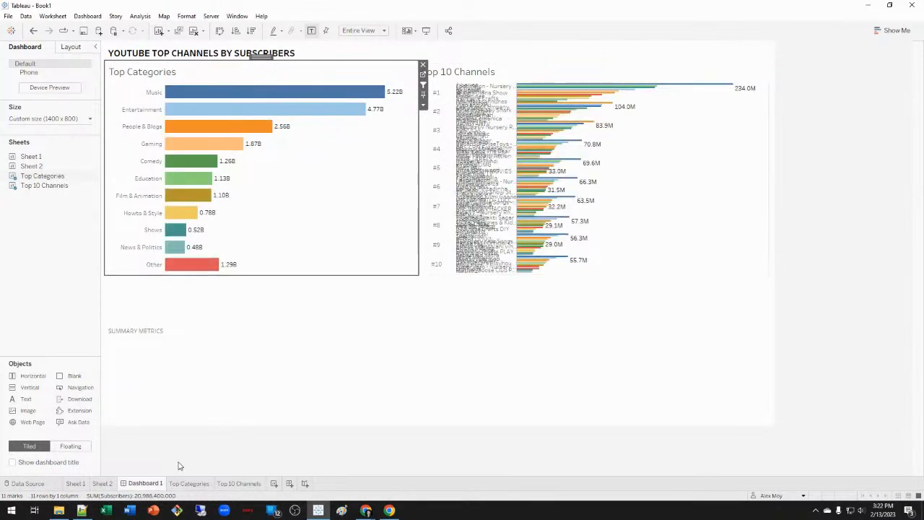
click(241, 483)
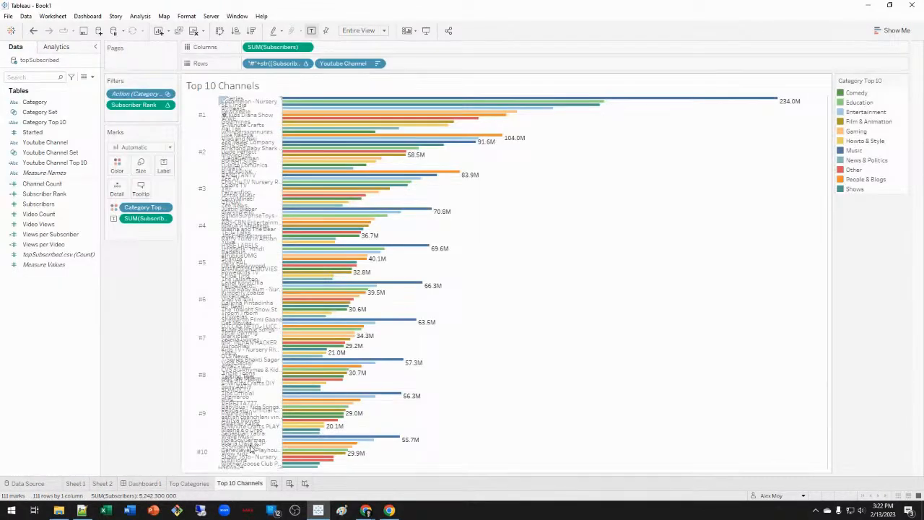
Try computing the rank label along Youtube Channel, then down the table.
right_click(281, 66)
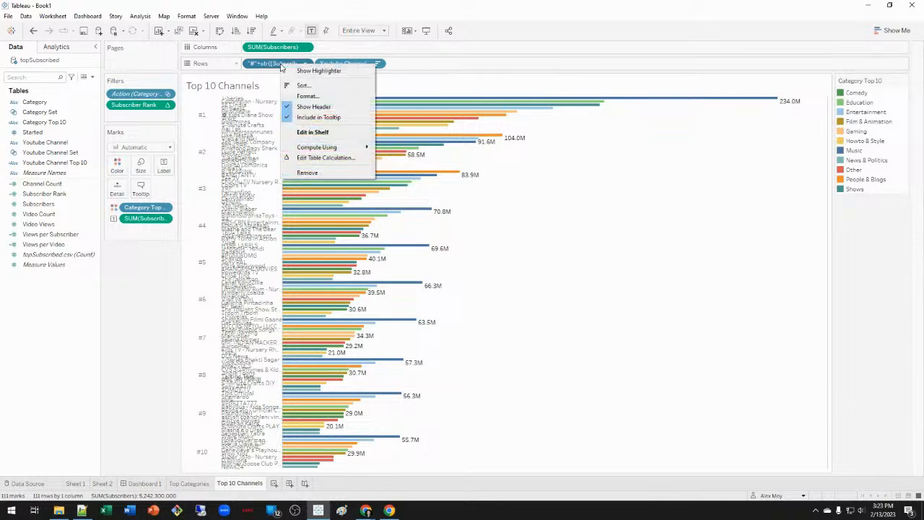
mouse_move(332, 149)
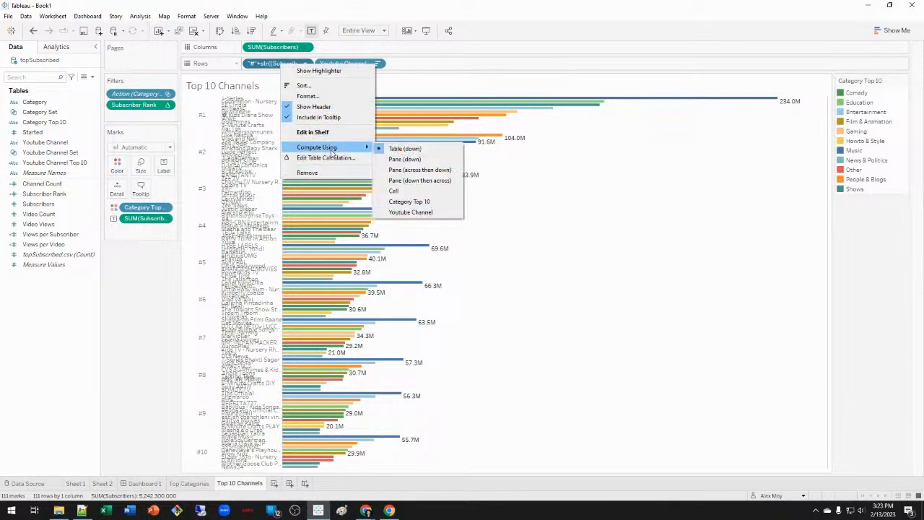
click(421, 214)
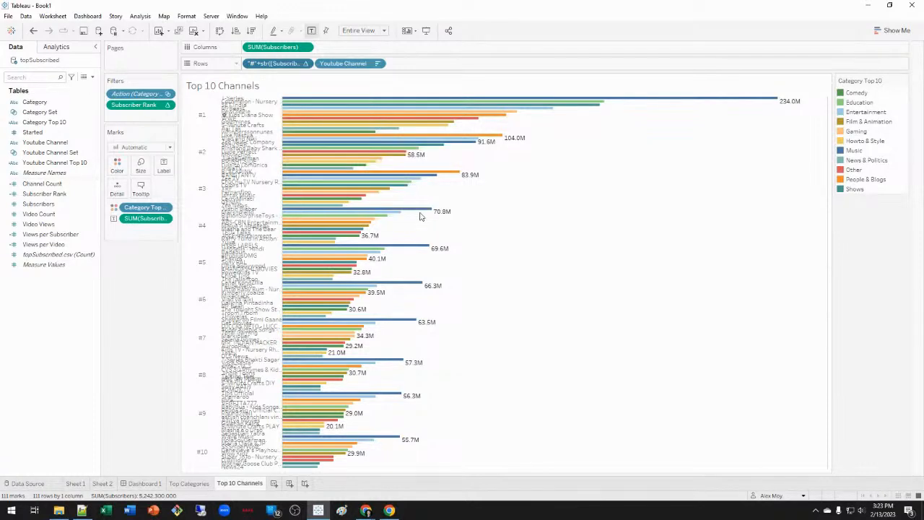
right_click(282, 64)
mouse_move(362, 147)
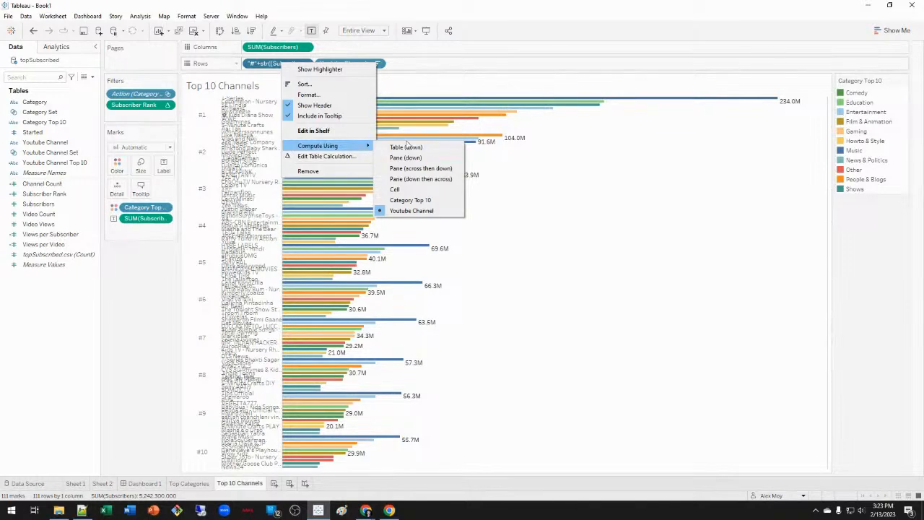
click(409, 148)
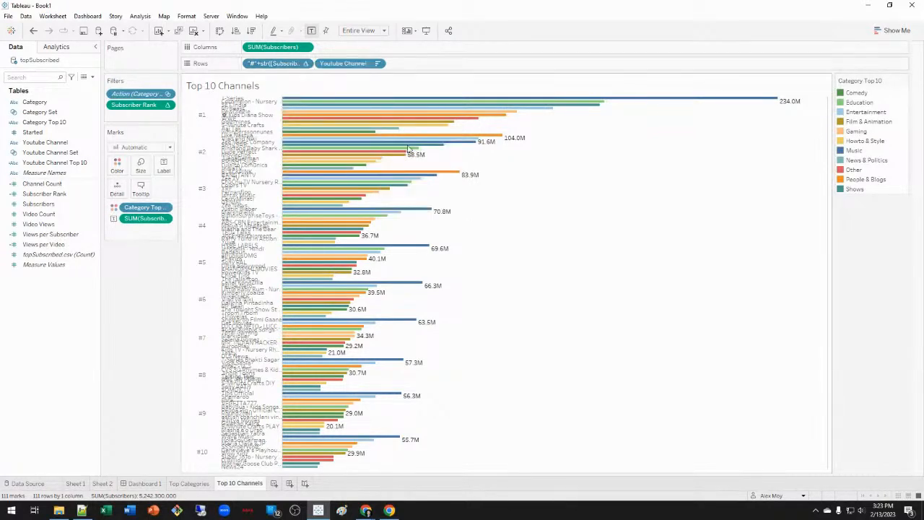
Undo the change and drag Category Top 10 off Color, leaving ten single-colour bars.
right_click(274, 64)
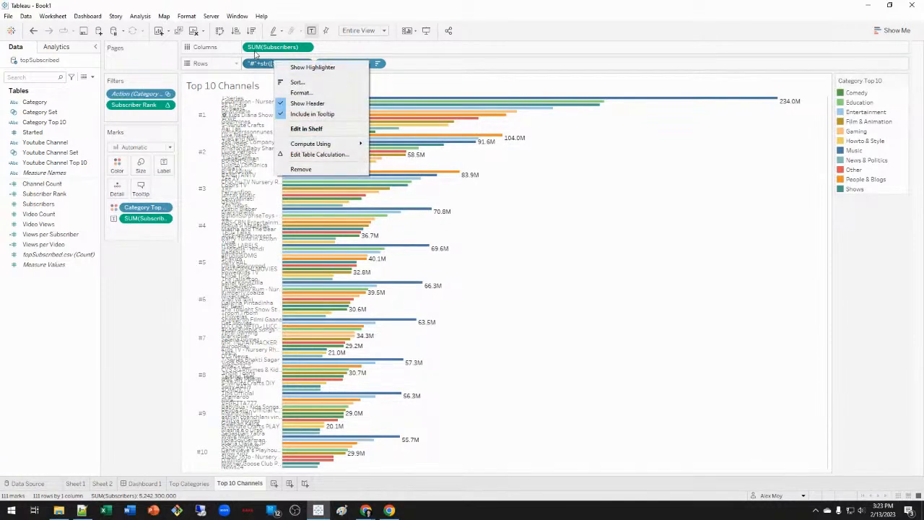
click(34, 33)
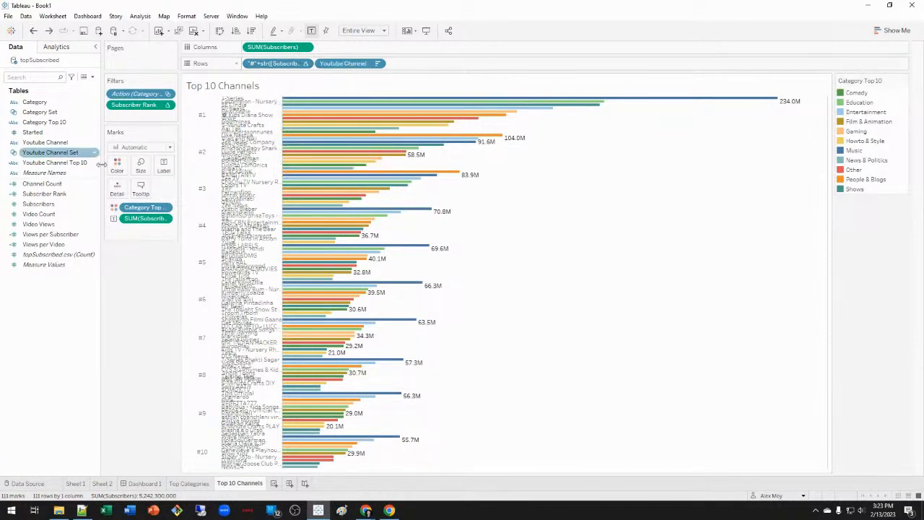
drag(141, 207, 155, 267)
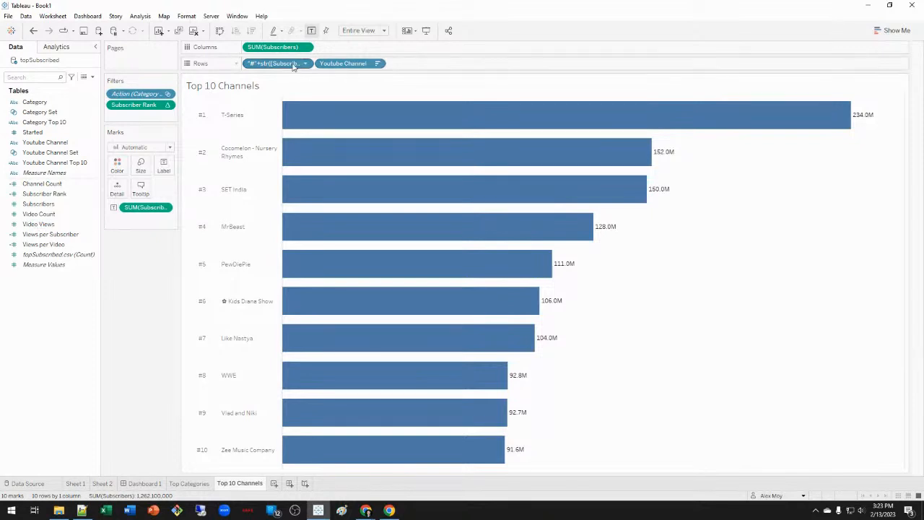
drag(292, 64, 305, 84)
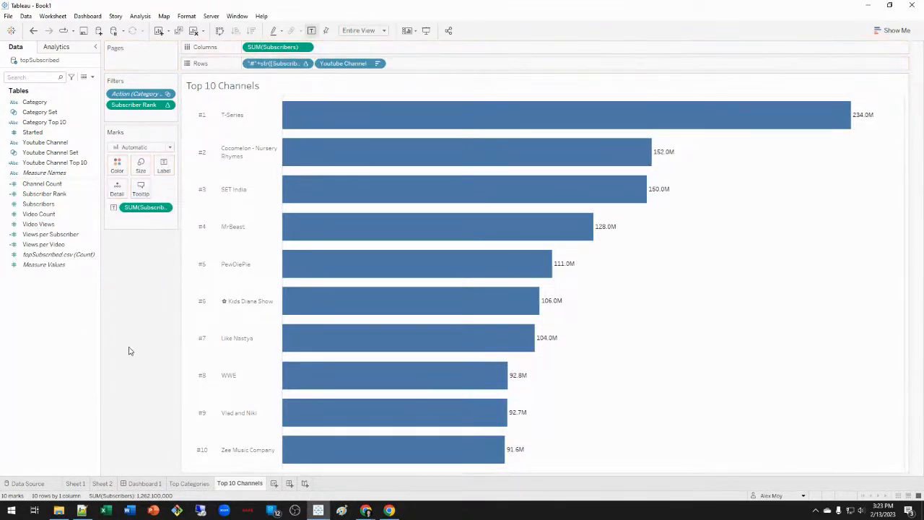
Duplicate the Top 10 Channels sheet, drop the rank labels, and colour bars by Category Top 10.
right_click(253, 483)
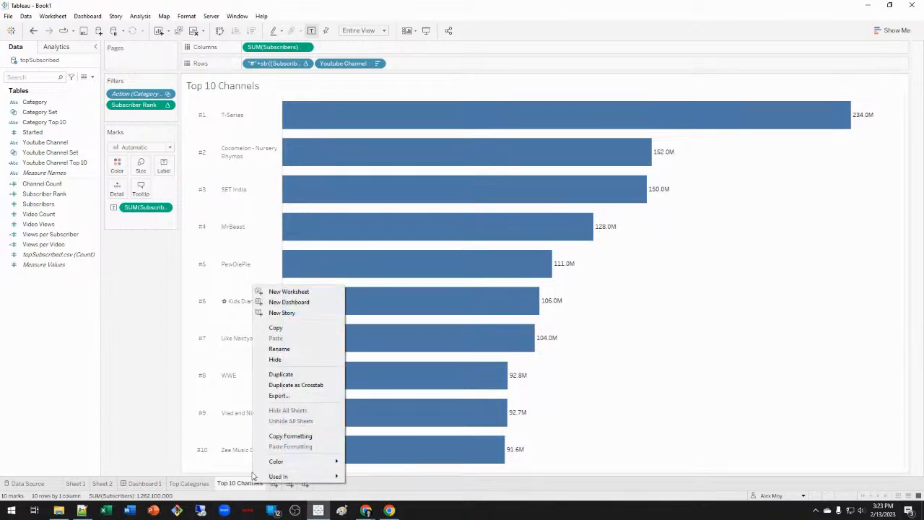
click(279, 374)
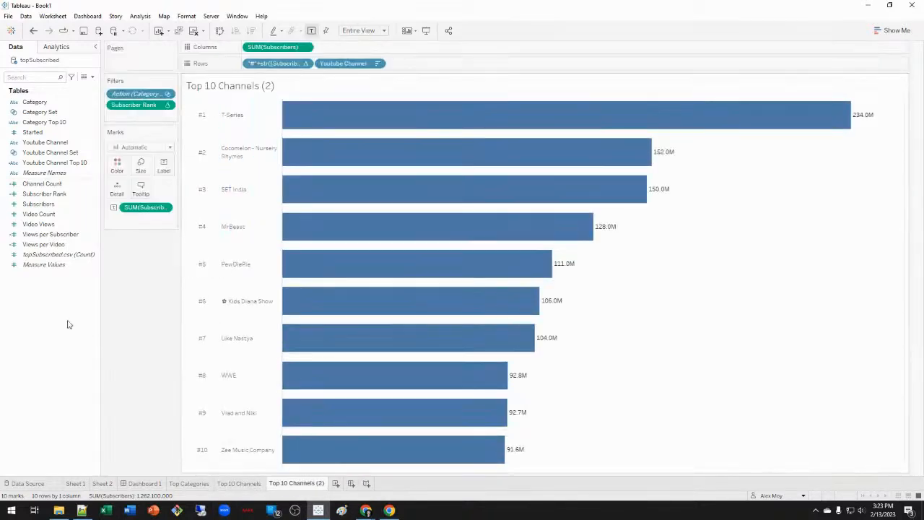
drag(274, 63, 138, 277)
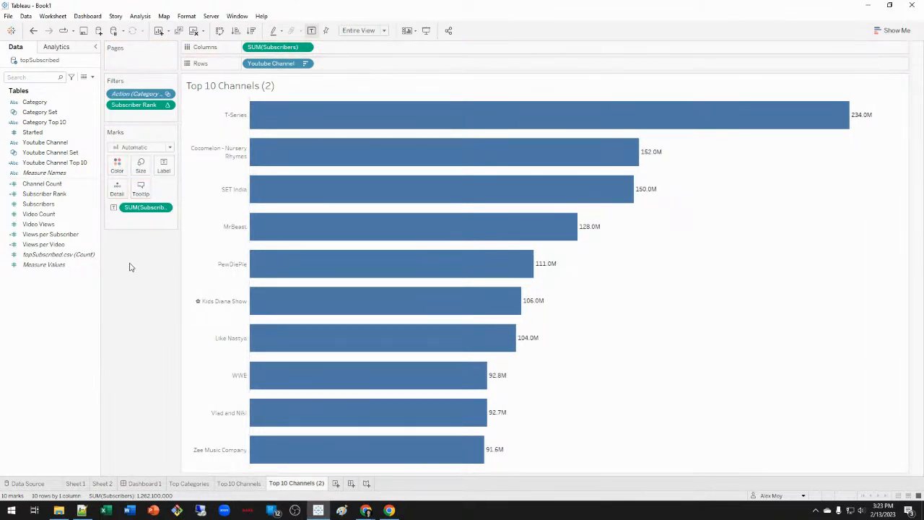
drag(54, 123, 117, 164)
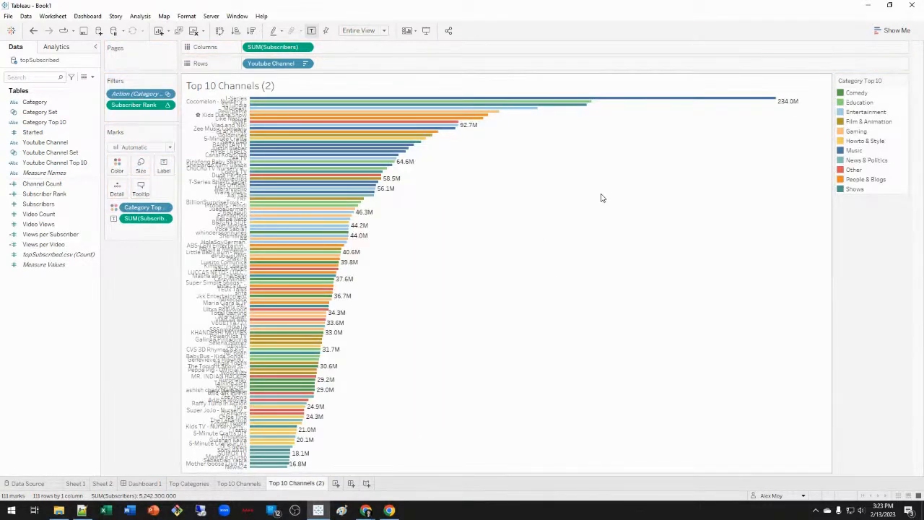
Review the Subscriber Rank filter settings and set the rank to compute per cell.
right_click(143, 106)
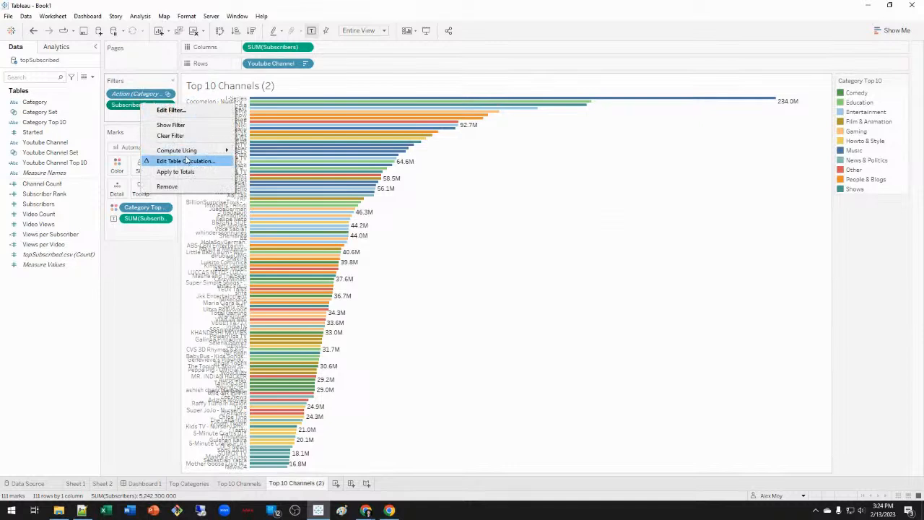
click(171, 110)
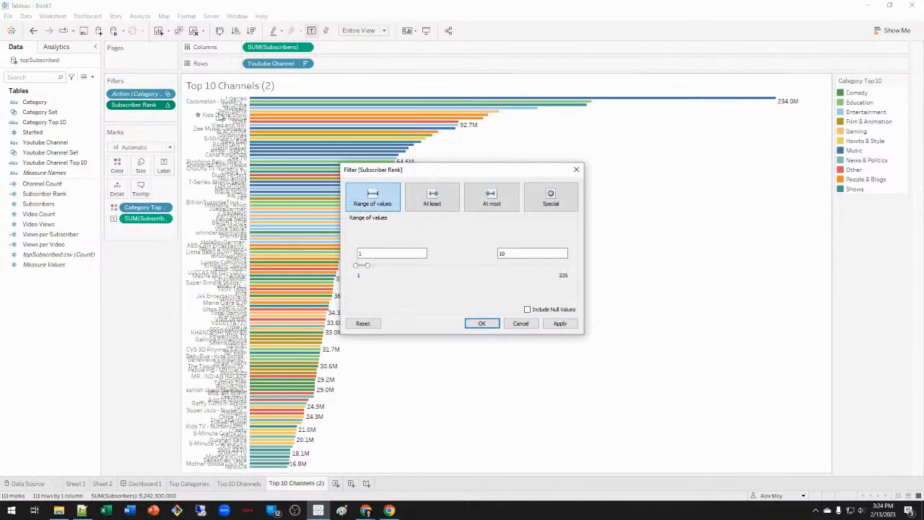
click(520, 322)
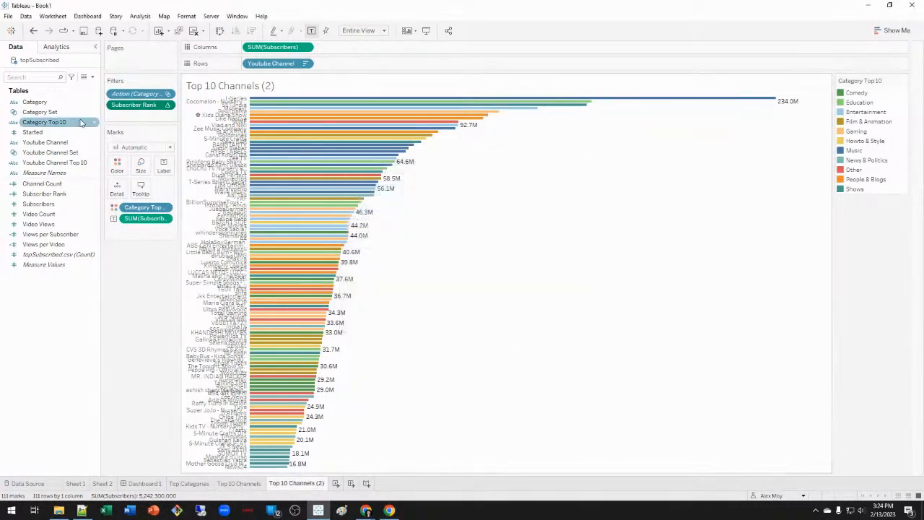
right_click(134, 108)
mouse_move(183, 155)
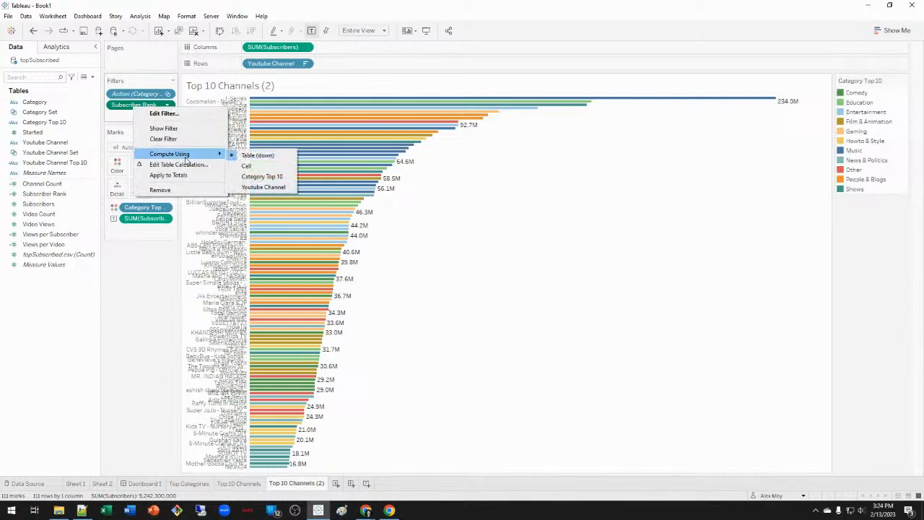
click(273, 166)
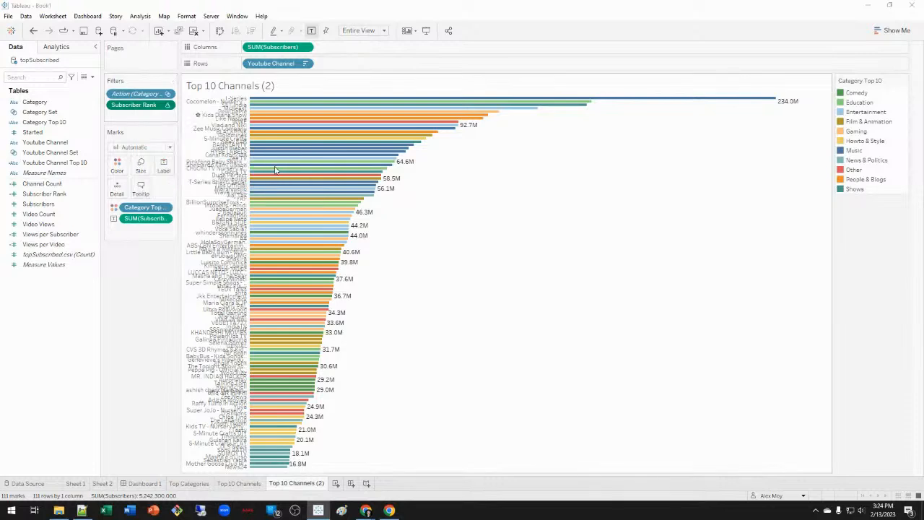
click(558, 324)
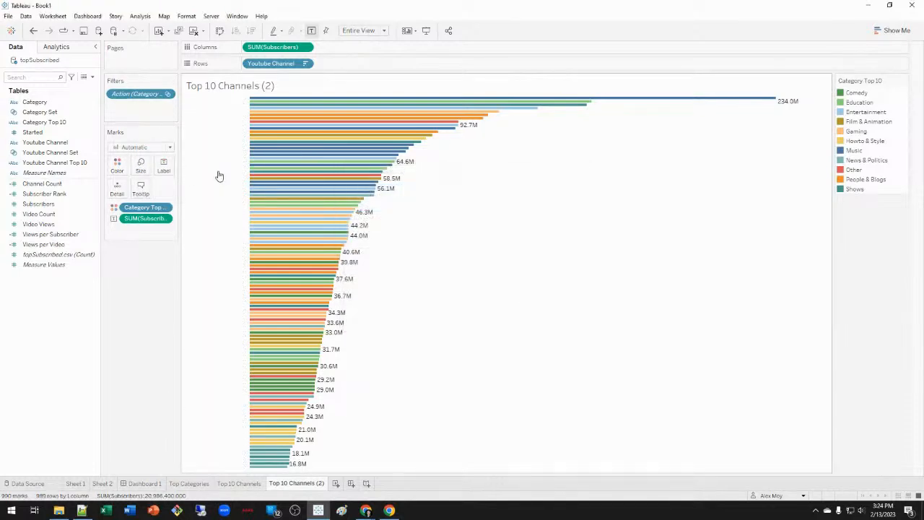
Restore the Subscriber Rank filter and compute it along Category Top 10 only, per Youtube Channel.
click(33, 31)
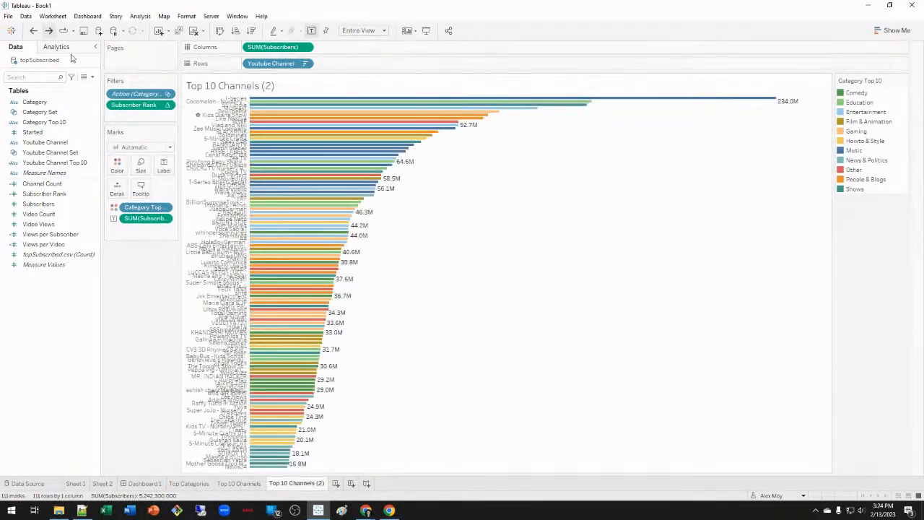
right_click(141, 104)
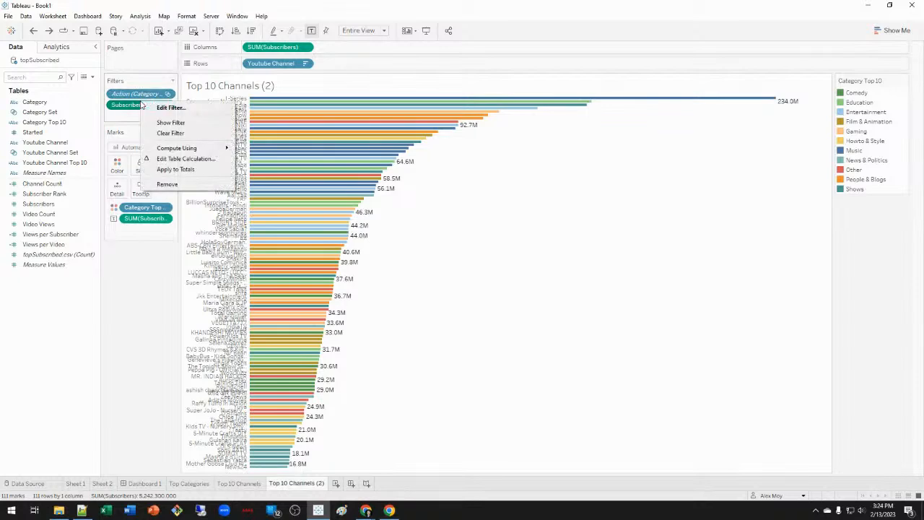
click(182, 158)
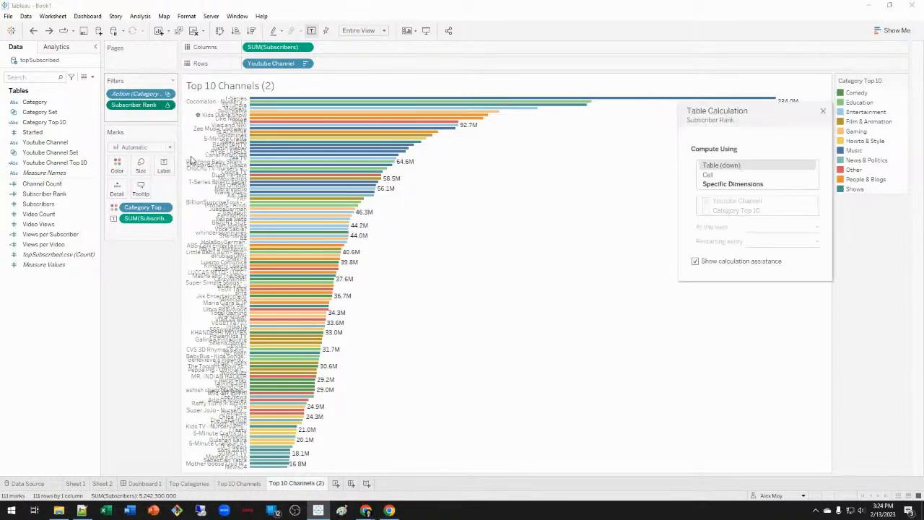
click(752, 185)
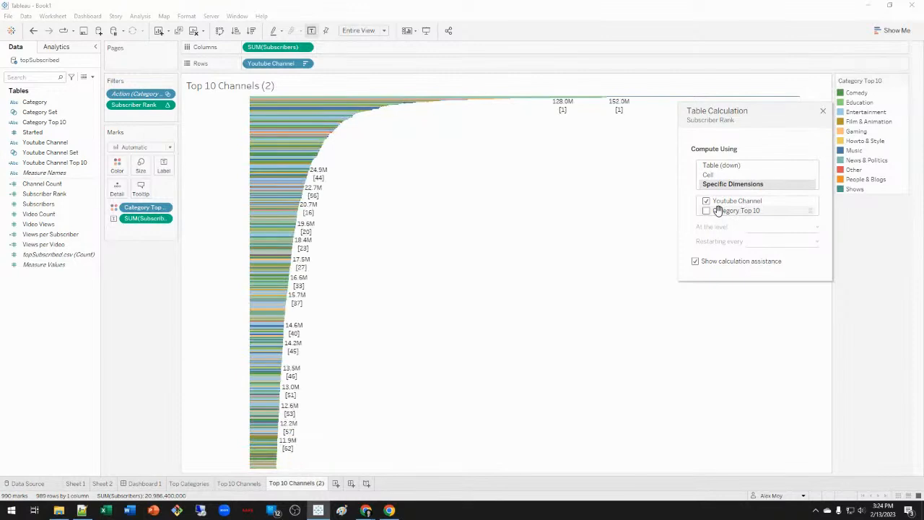
click(707, 211)
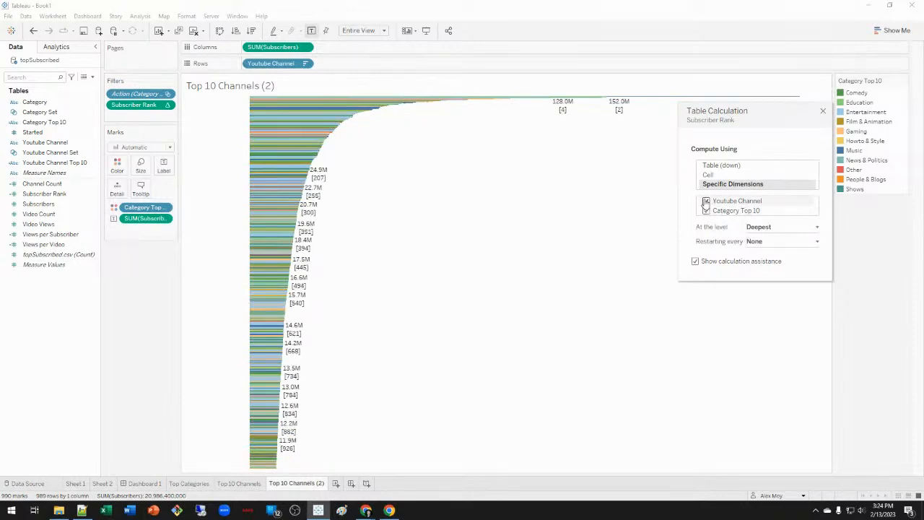
click(779, 247)
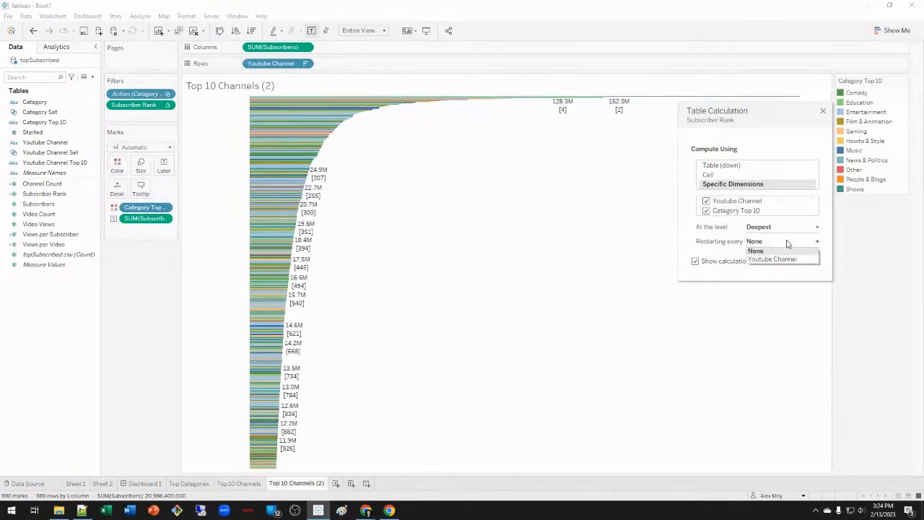
click(788, 229)
click(782, 247)
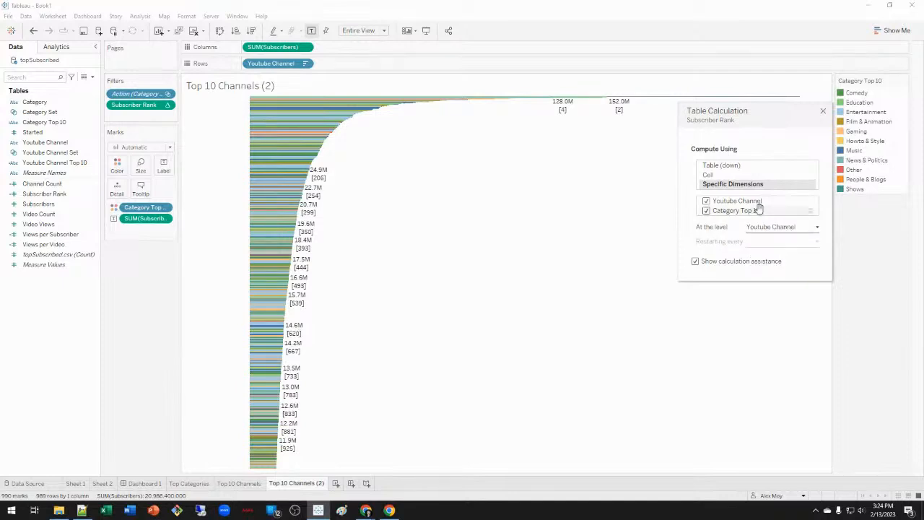
drag(811, 209, 814, 194)
click(707, 203)
click(707, 203)
click(707, 210)
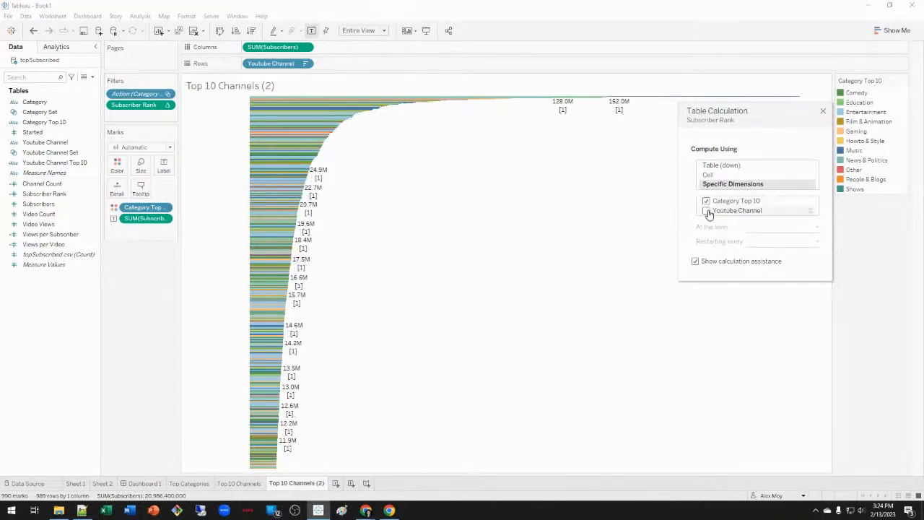
click(822, 111)
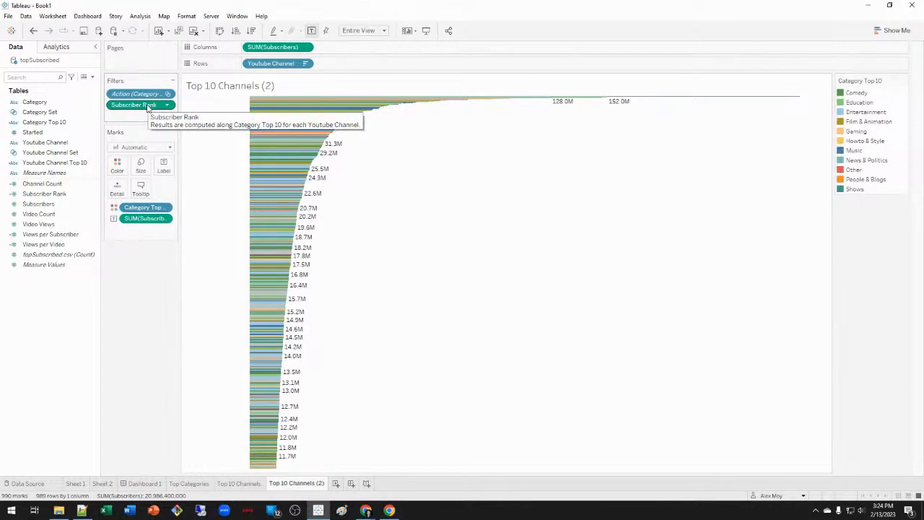
Remove the Subscriber Rank filter from the Top 10 Channels (2) chart.
drag(148, 107, 160, 268)
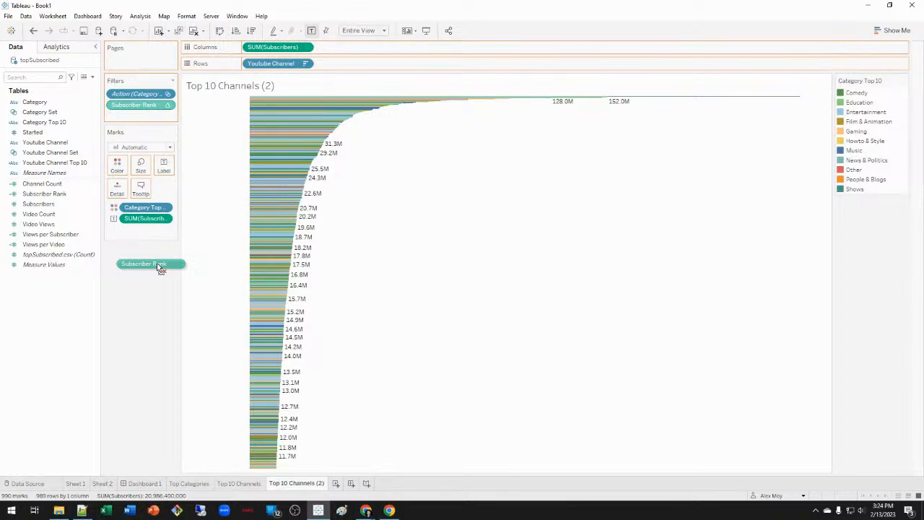
drag(160, 267, 163, 266)
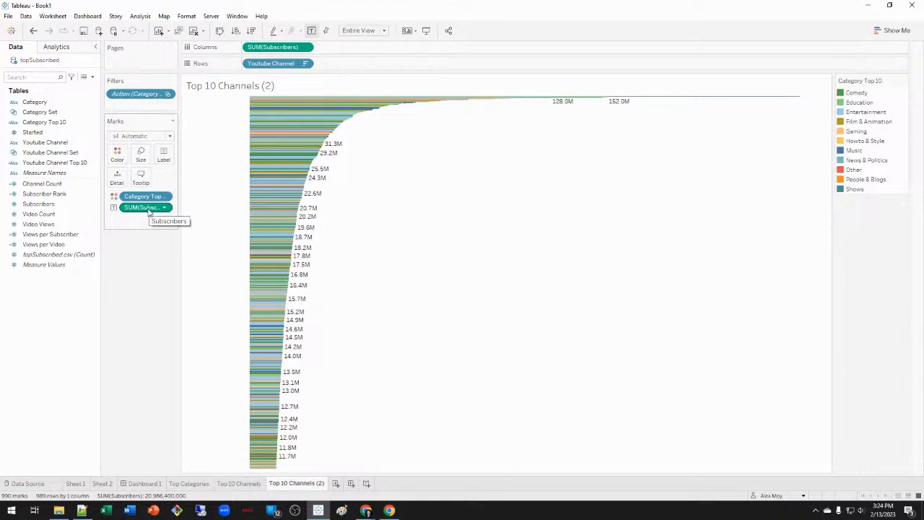
right_click(293, 65)
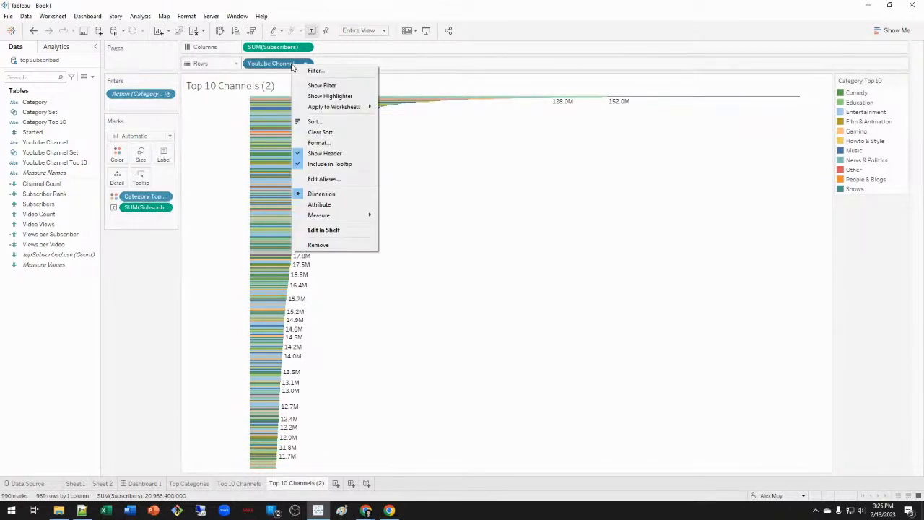
click(132, 290)
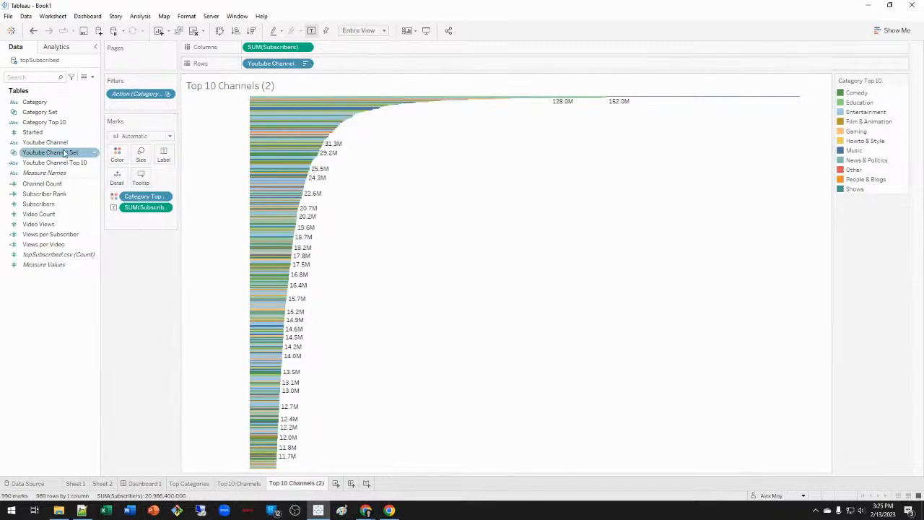
Filter Youtube Channel to the top 10 by Sum(Subscribers).
drag(51, 146, 178, 108)
click(462, 139)
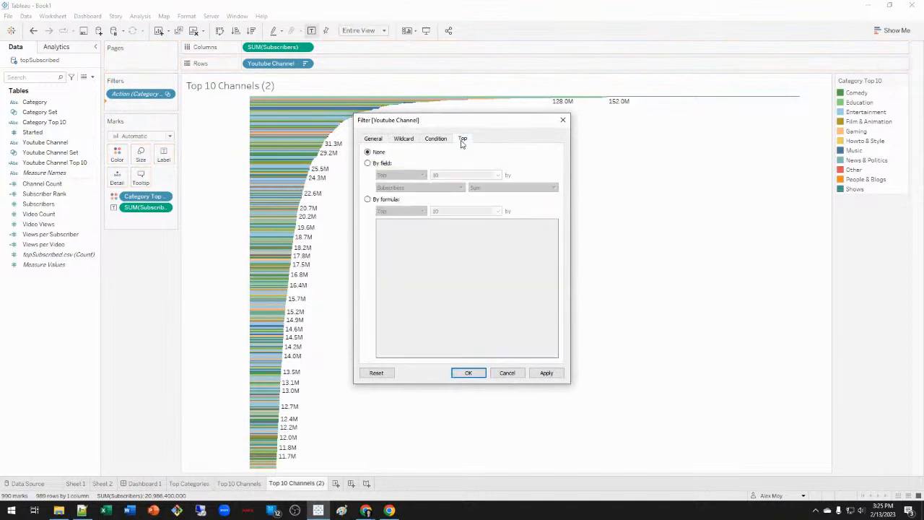
click(376, 165)
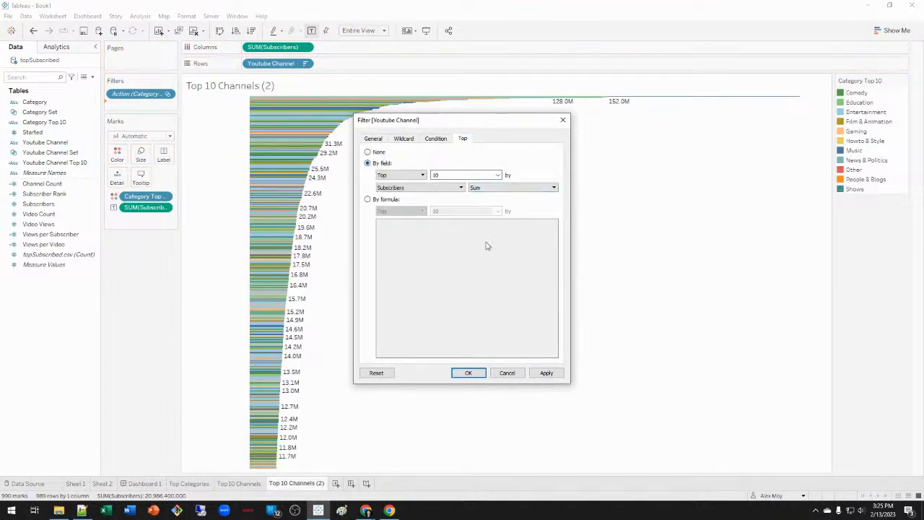
click(546, 375)
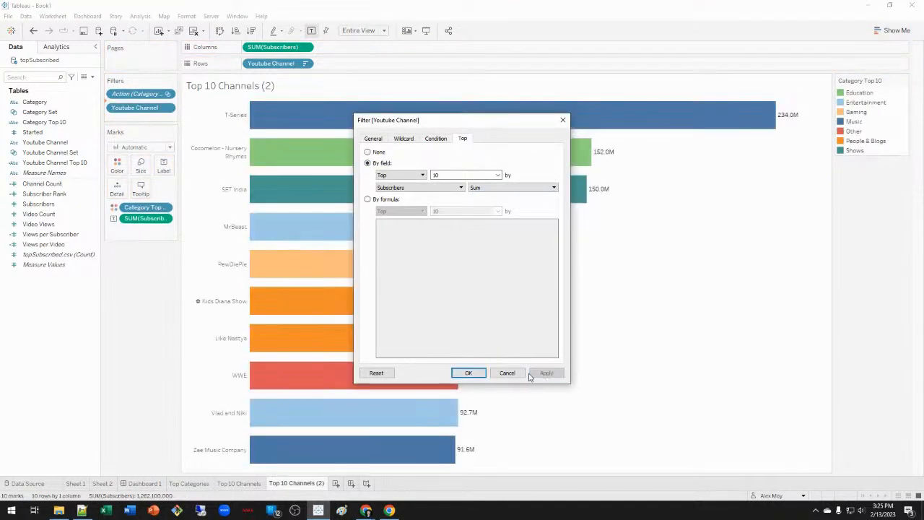
click(468, 373)
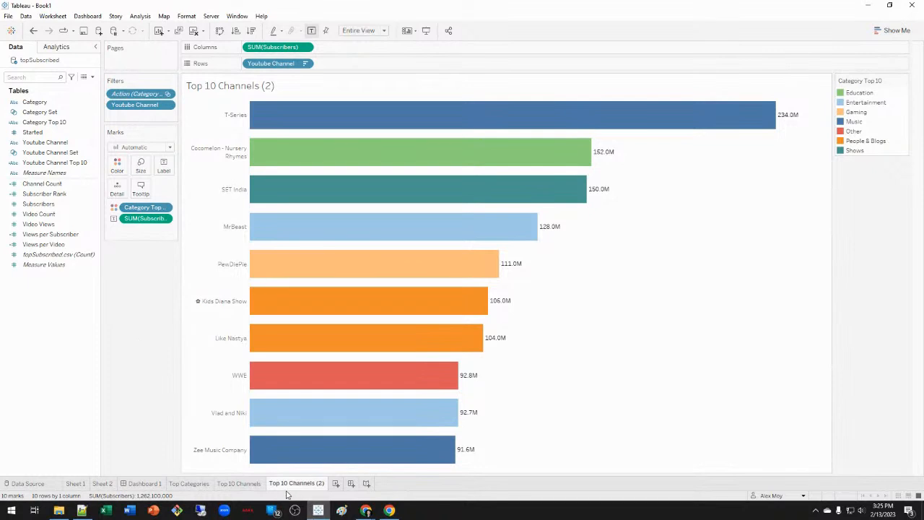
mouse_move(253, 489)
On the Top 10 Channels sheet, remove the Subscriber Rank filter.
click(77, 204)
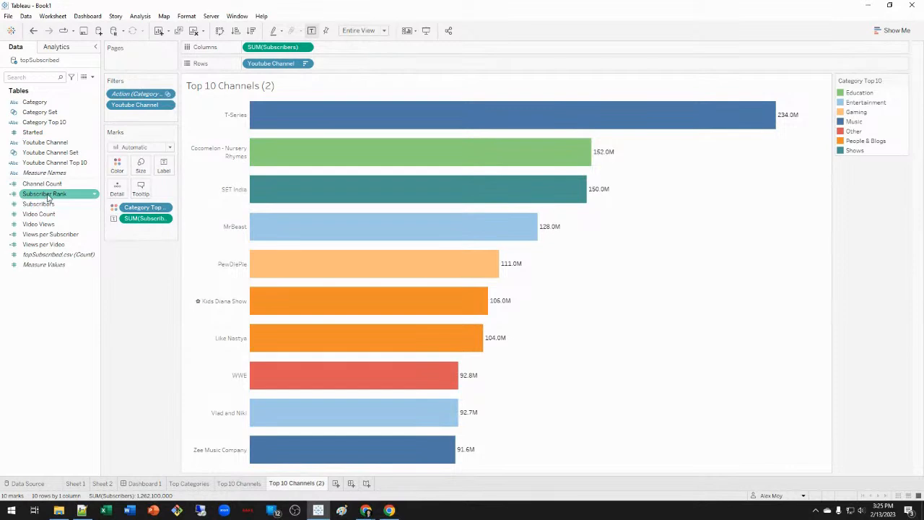
click(241, 483)
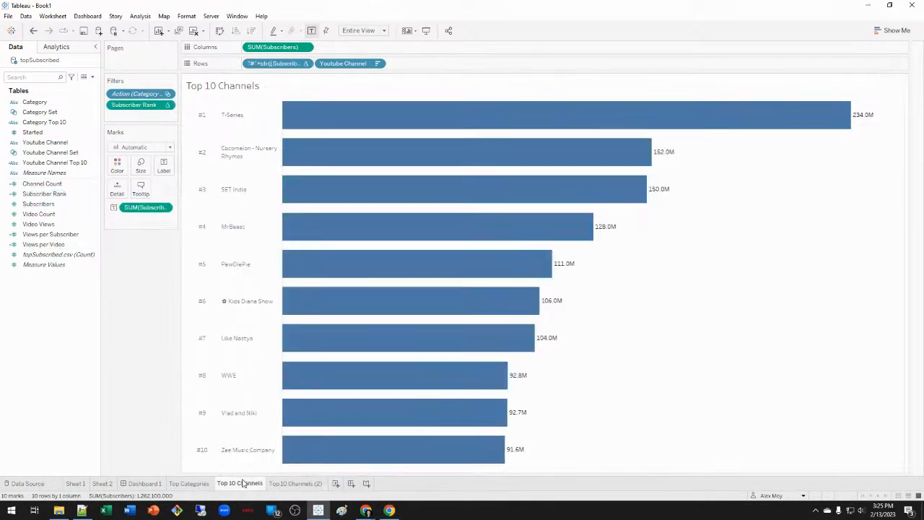
drag(134, 105, 131, 261)
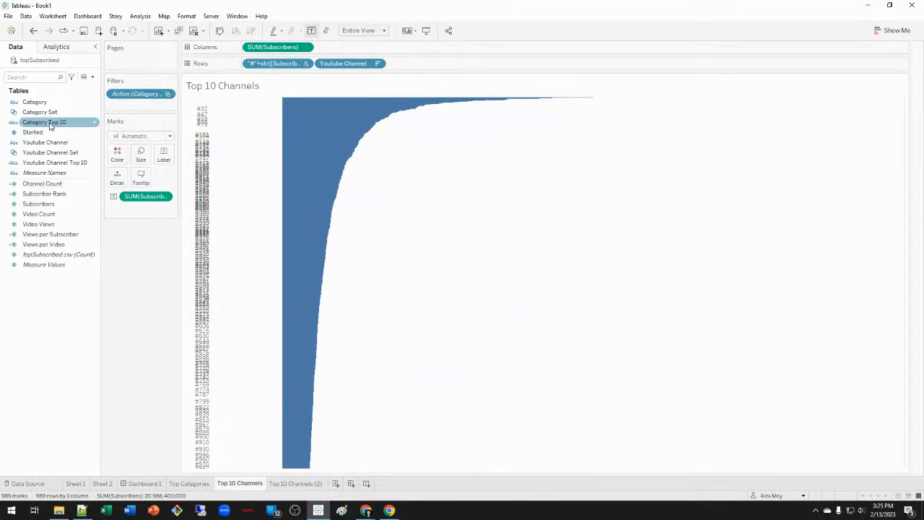
Filter to the top 10 channels by Sum(Subscribers), colour by Category Top 10, and drop rank labels.
drag(45, 142, 152, 105)
click(463, 139)
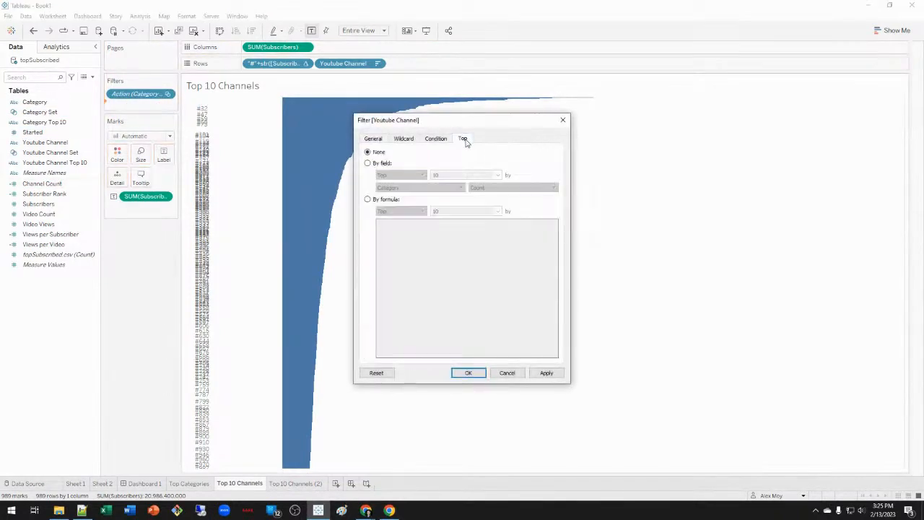
click(373, 164)
click(430, 188)
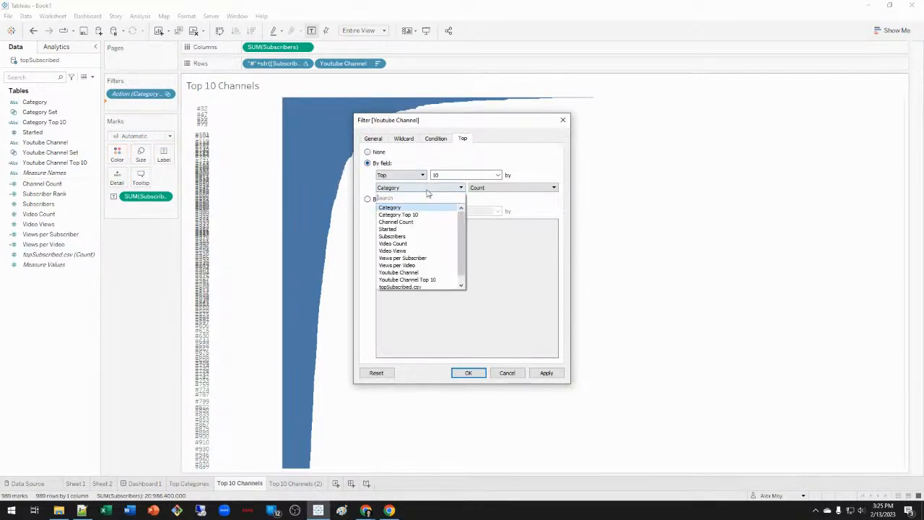
click(425, 238)
click(547, 373)
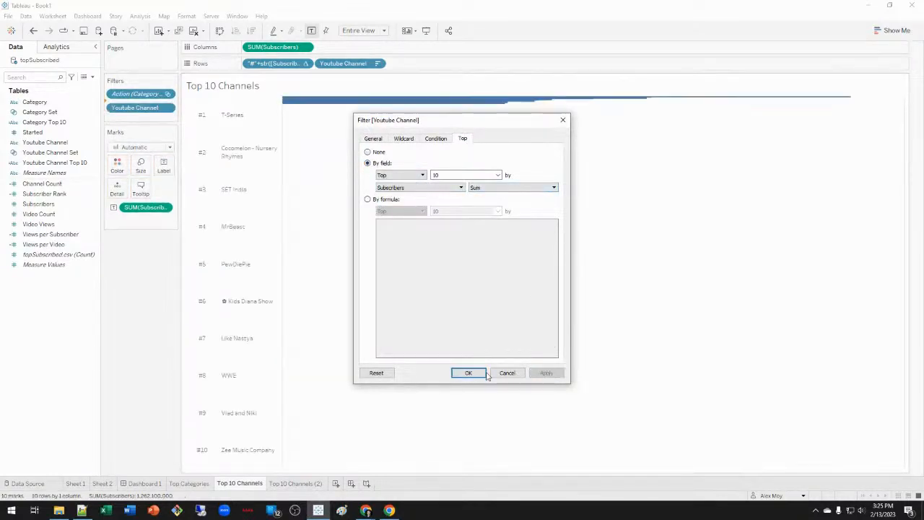
click(469, 374)
drag(40, 122, 118, 165)
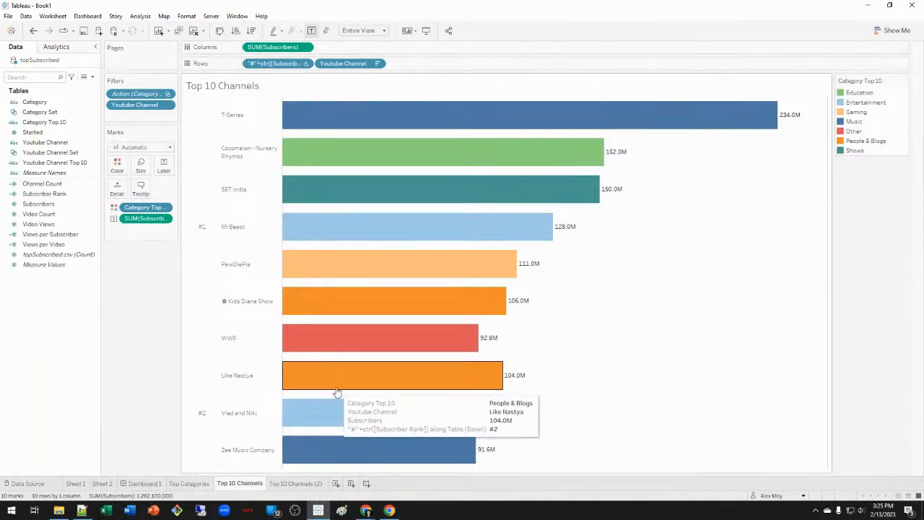
drag(274, 63, 137, 330)
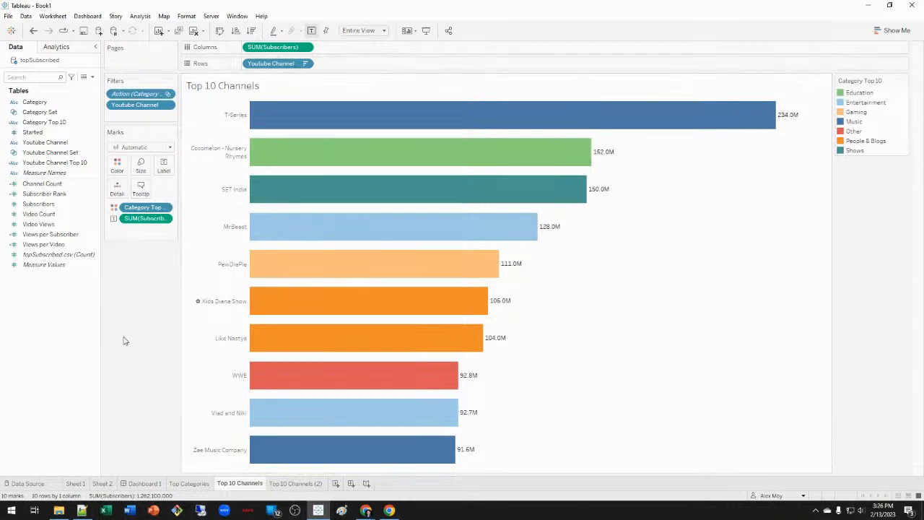
Undo the rank-label removal on Top 10 Channels and compute the rank along Youtube Channel.
click(301, 485)
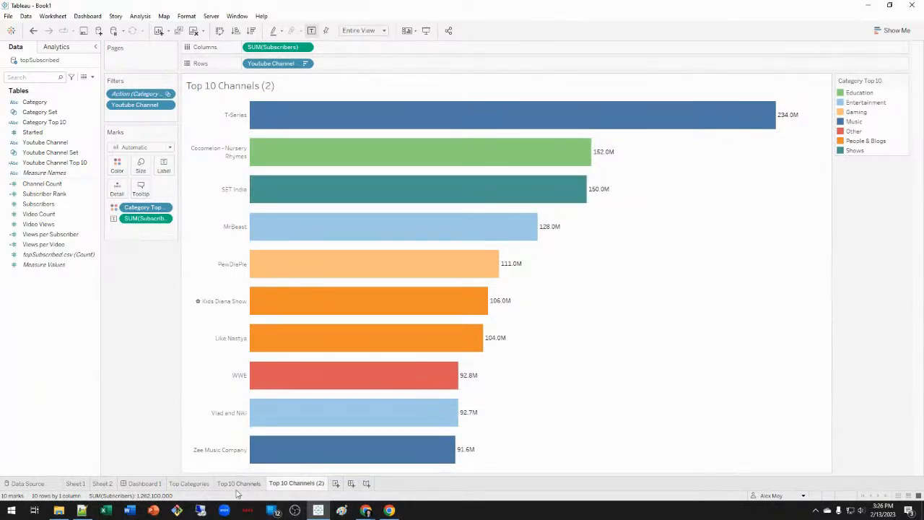
mouse_move(238, 493)
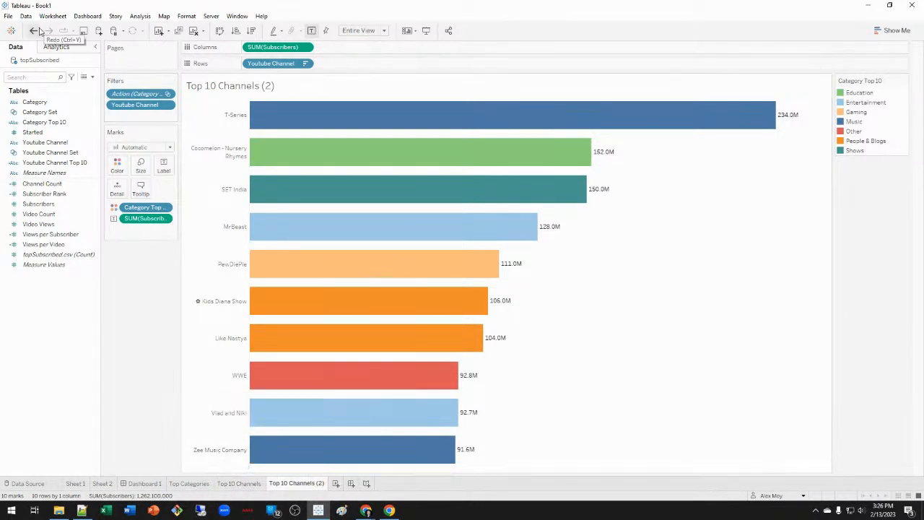
click(239, 483)
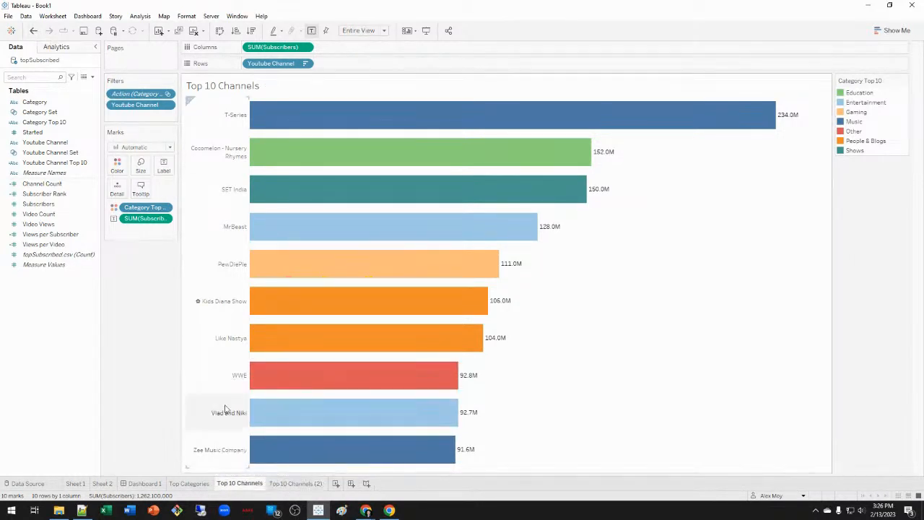
click(34, 30)
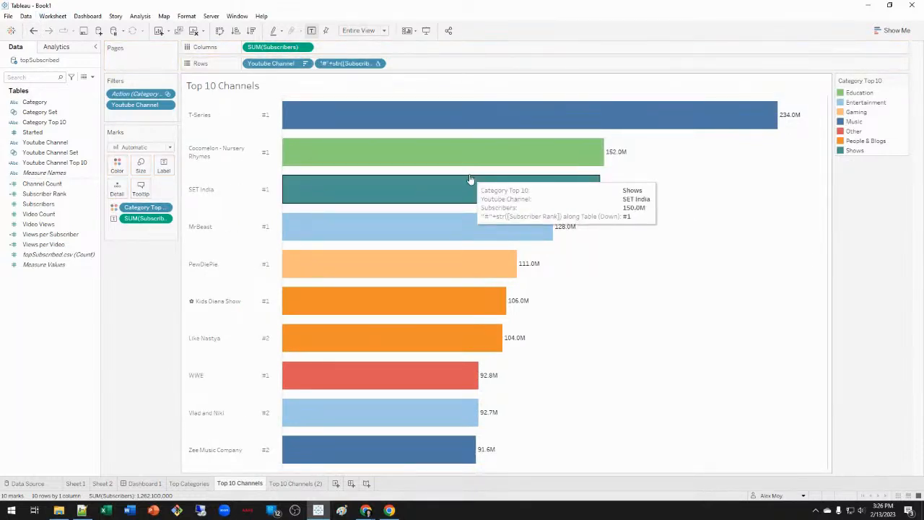
right_click(359, 64)
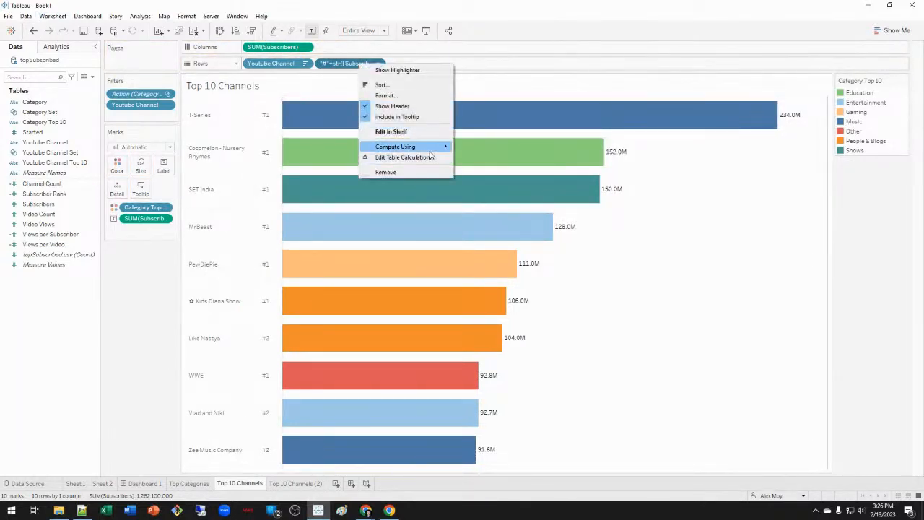
mouse_move(433, 148)
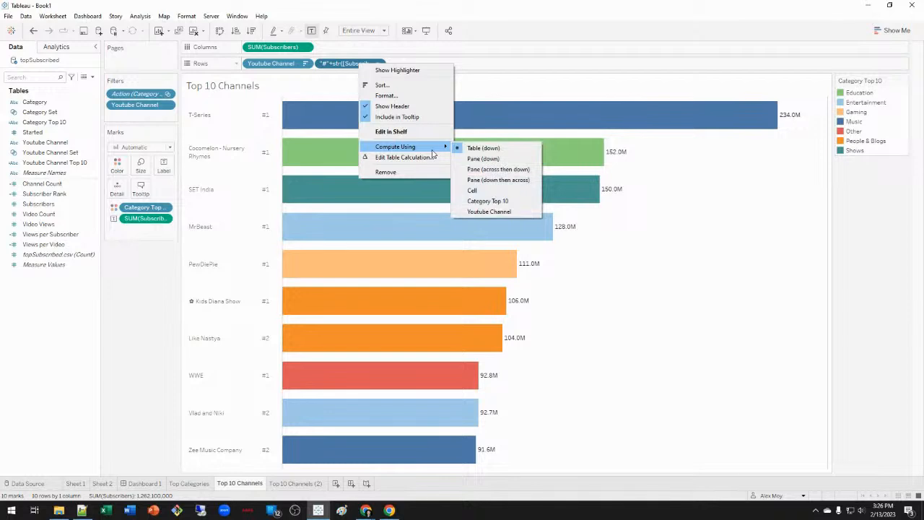
click(509, 211)
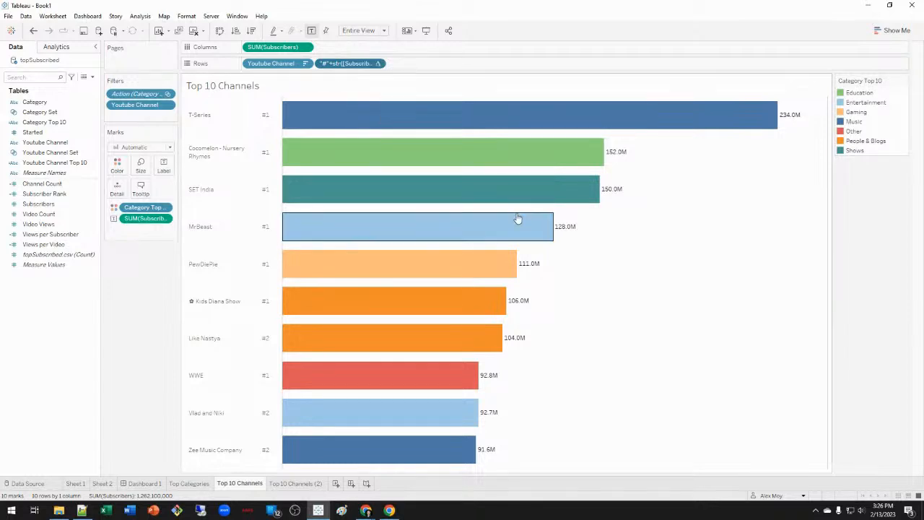
right_click(341, 65)
mouse_move(410, 151)
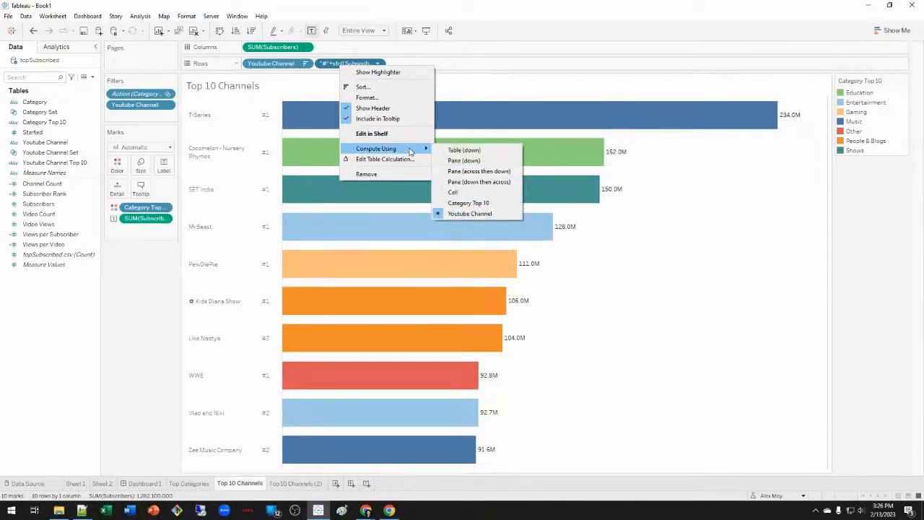
Change the rank label formula to '#'+str(index()) in place on Rows.
double_click(335, 63)
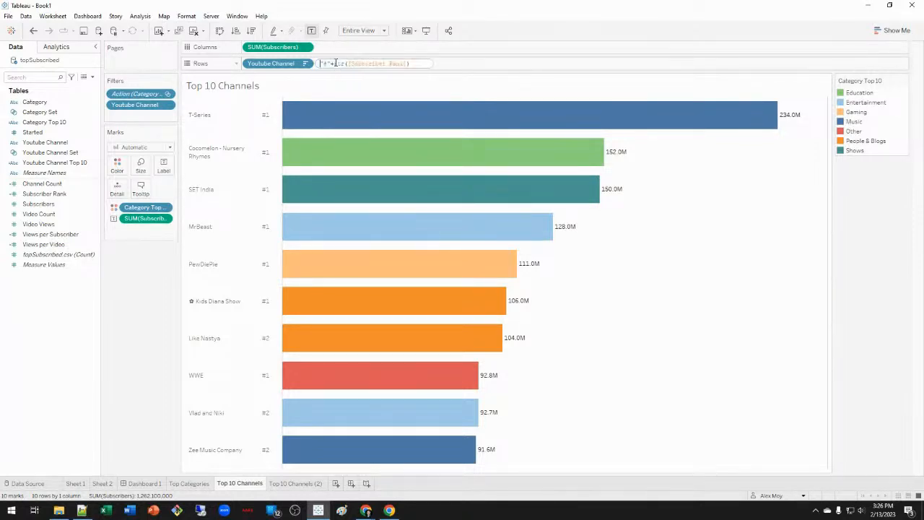
click(355, 63)
double_click(403, 63)
text(index())
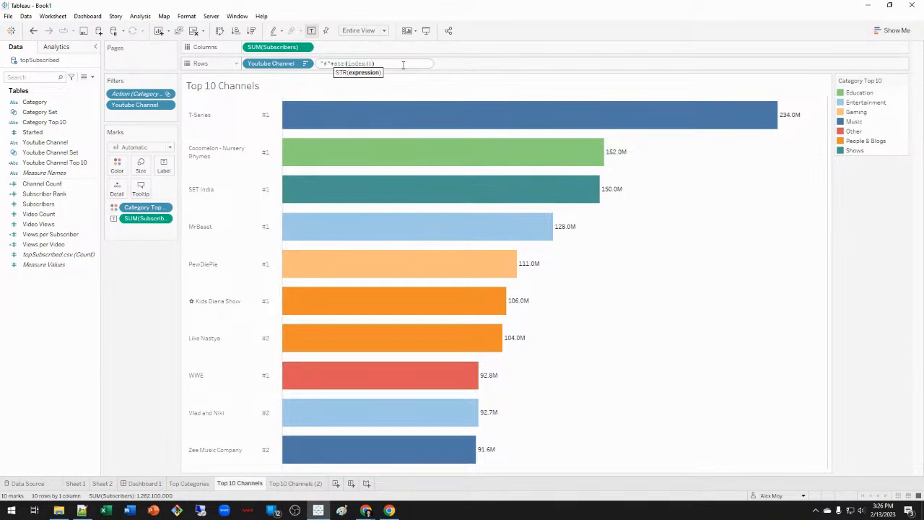
key(Return)
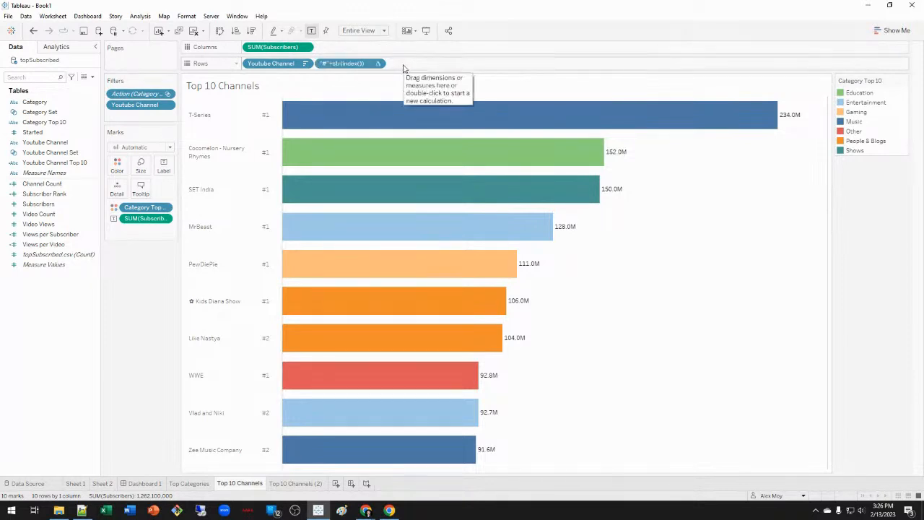
Set the index-based rank label to compute along Youtube Channel.
right_click(367, 64)
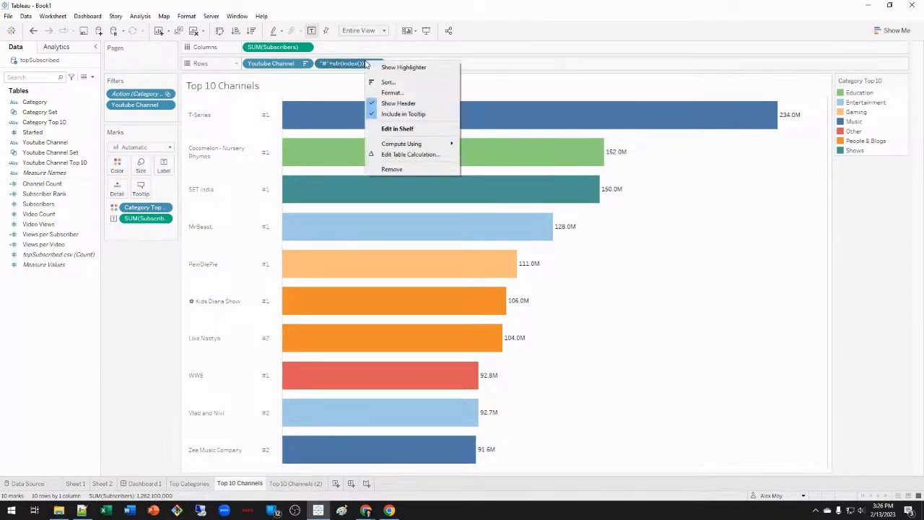
mouse_move(436, 144)
click(506, 146)
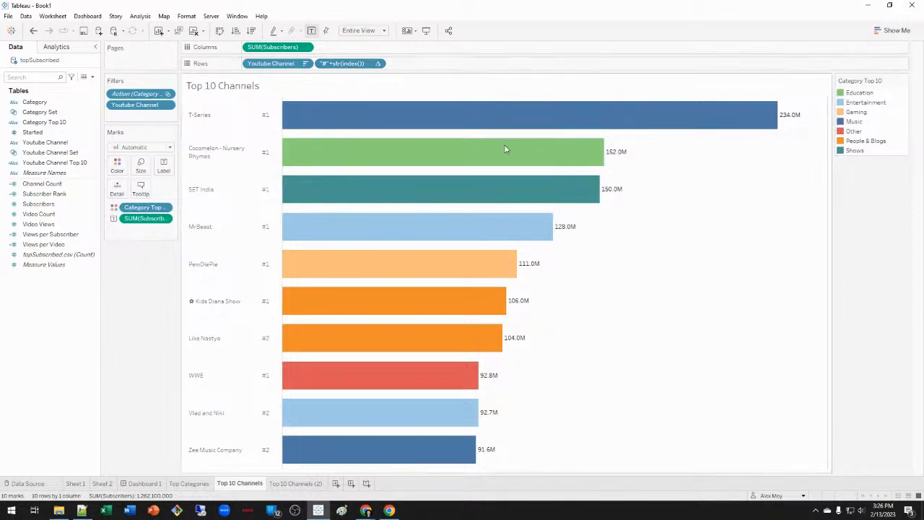
right_click(361, 63)
mouse_move(431, 152)
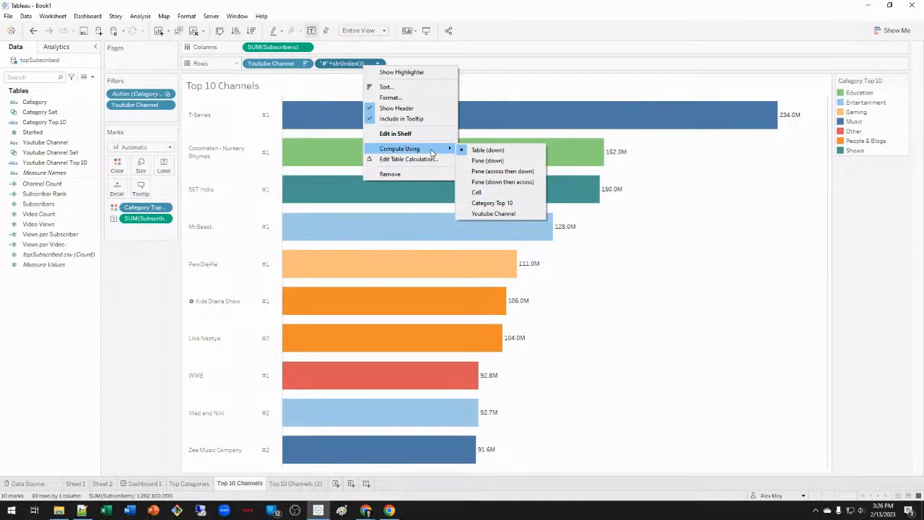
click(499, 214)
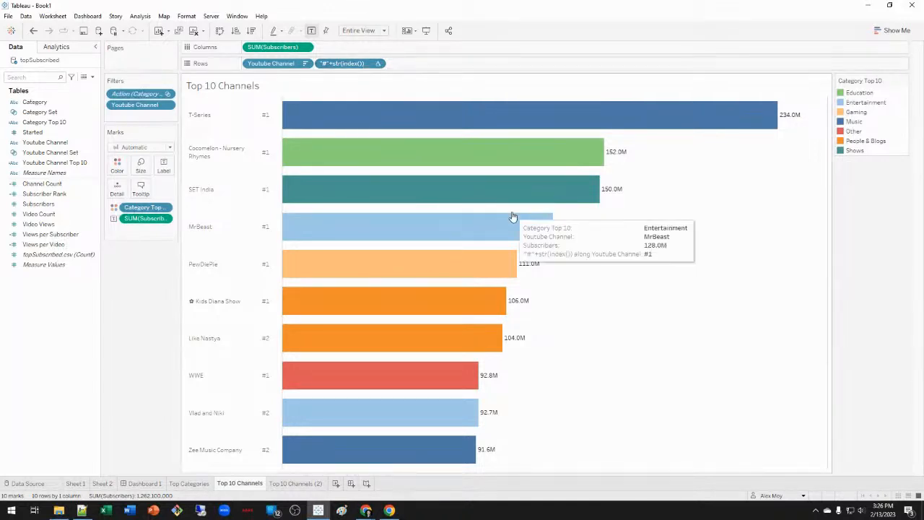
Remove the index-based rank pill from Rows and open the Top Categories sheet.
right_click(354, 64)
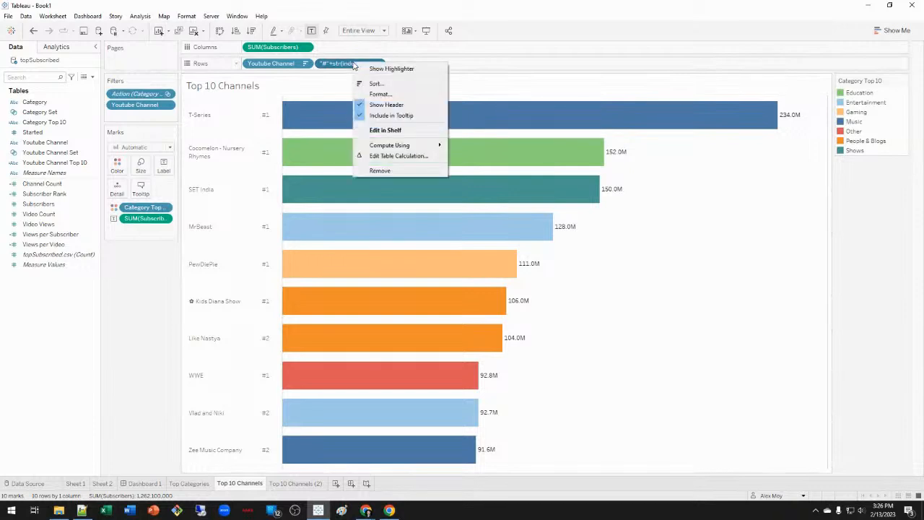
mouse_move(404, 145)
click(427, 171)
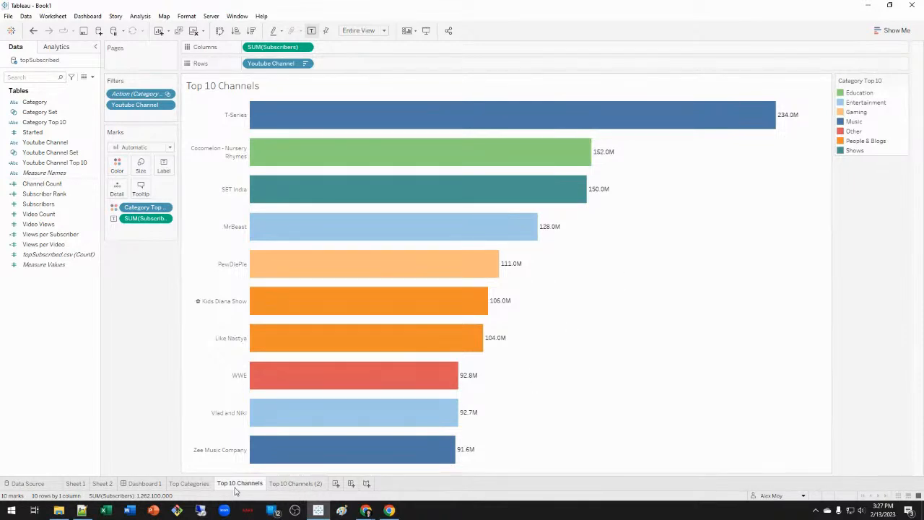
click(189, 483)
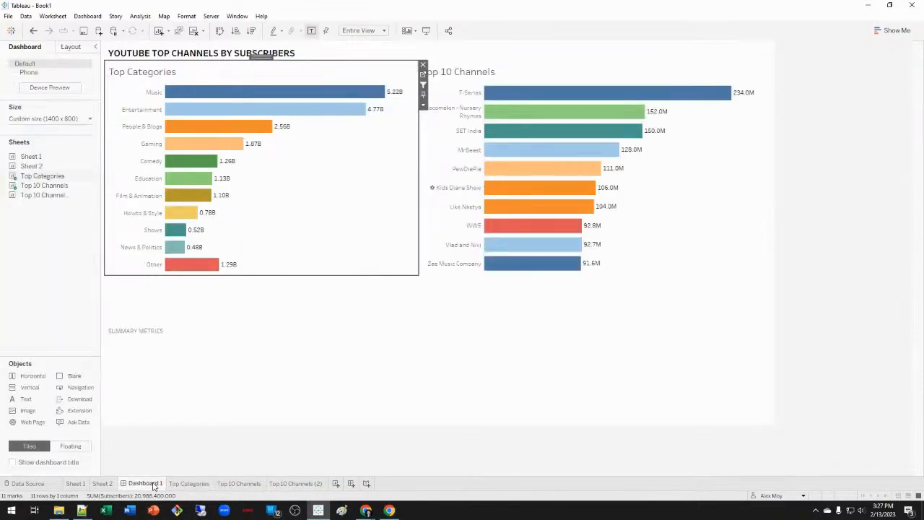
Select the Music bar on Dashboard 1, then view the filtered Top 10 Channels sheet.
click(152, 485)
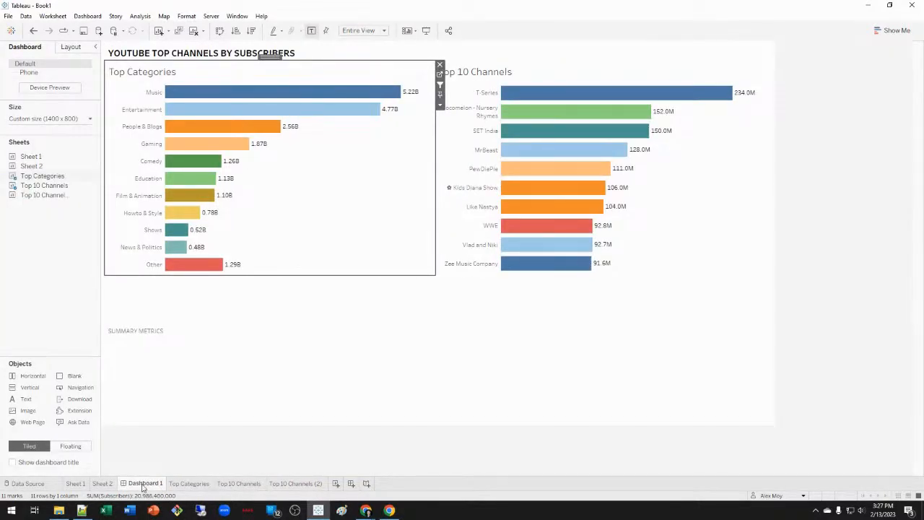
mouse_move(143, 488)
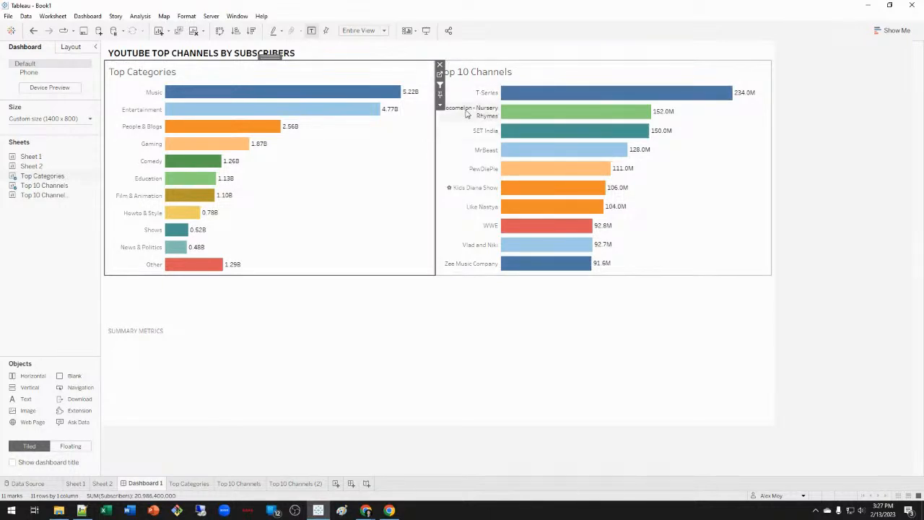
mouse_move(538, 95)
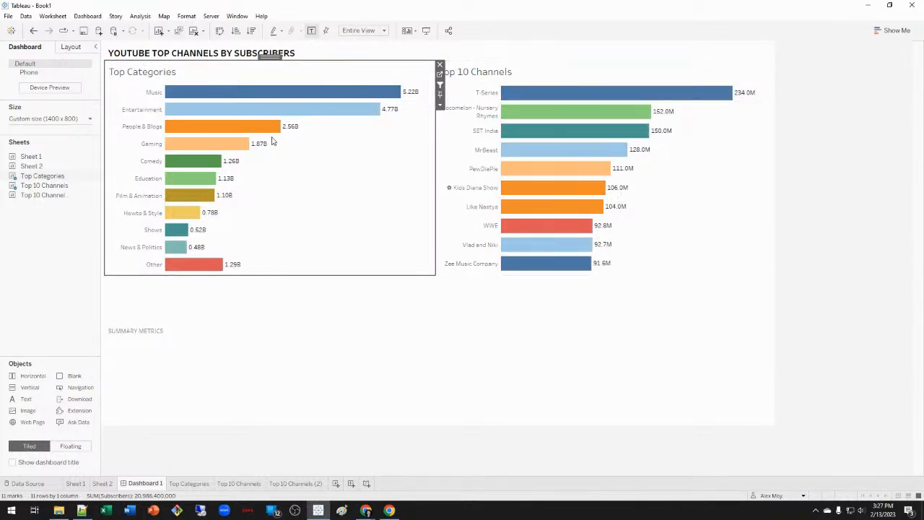
click(331, 95)
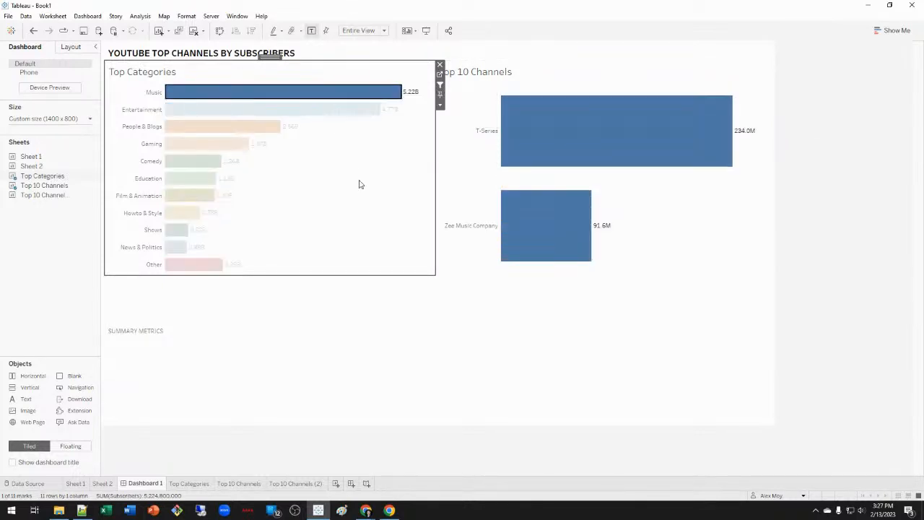
mouse_move(619, 140)
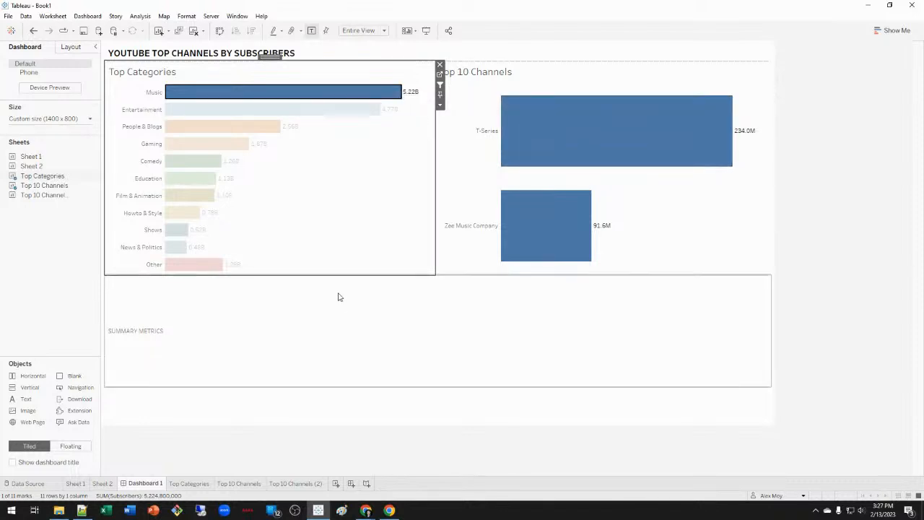
click(239, 483)
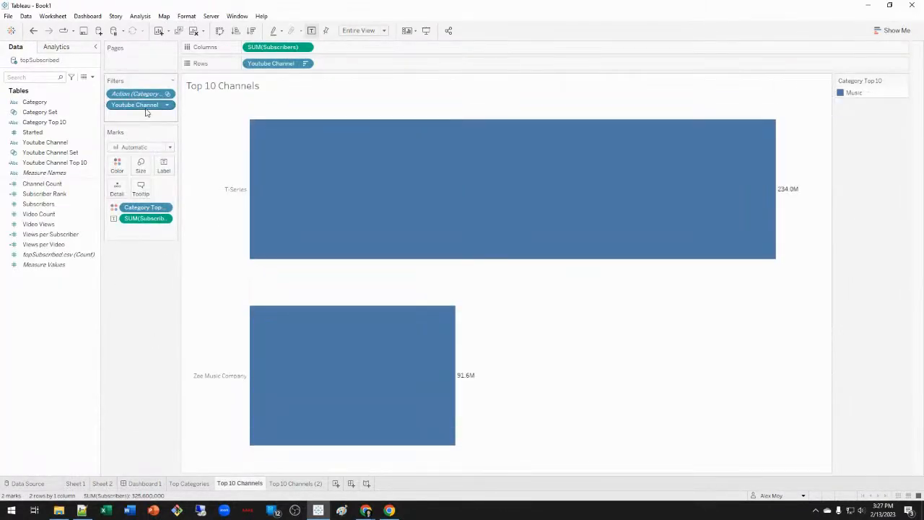
right_click(147, 107)
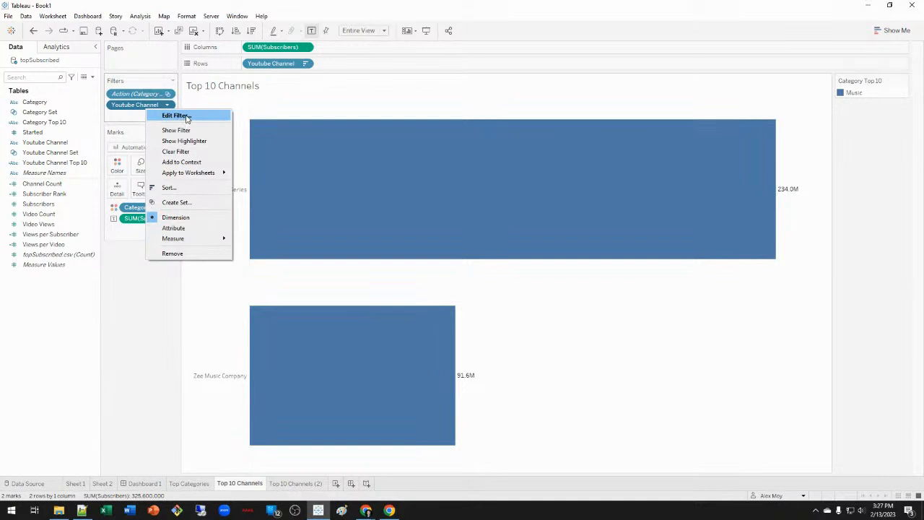
click(186, 118)
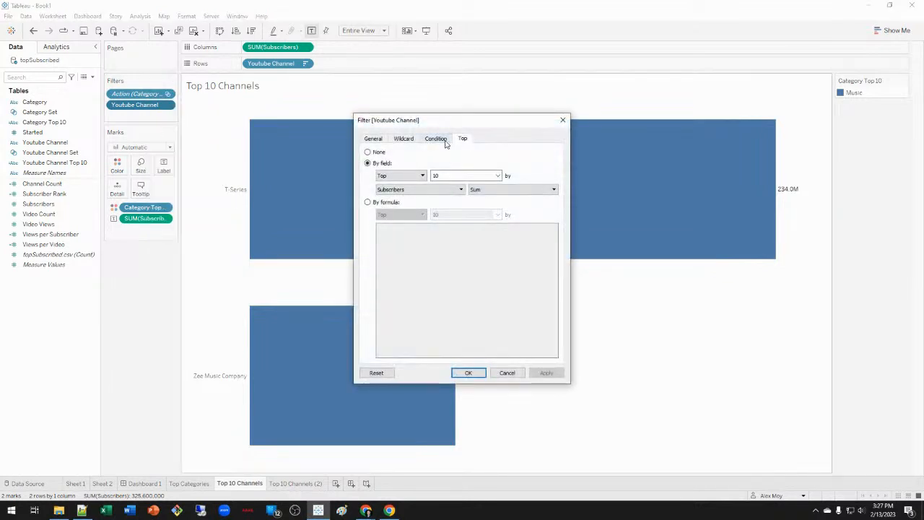
click(437, 139)
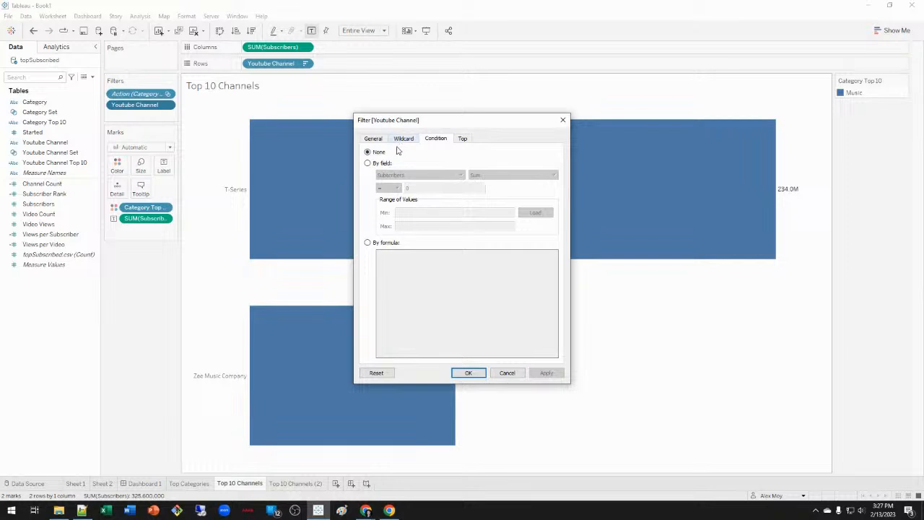
click(405, 139)
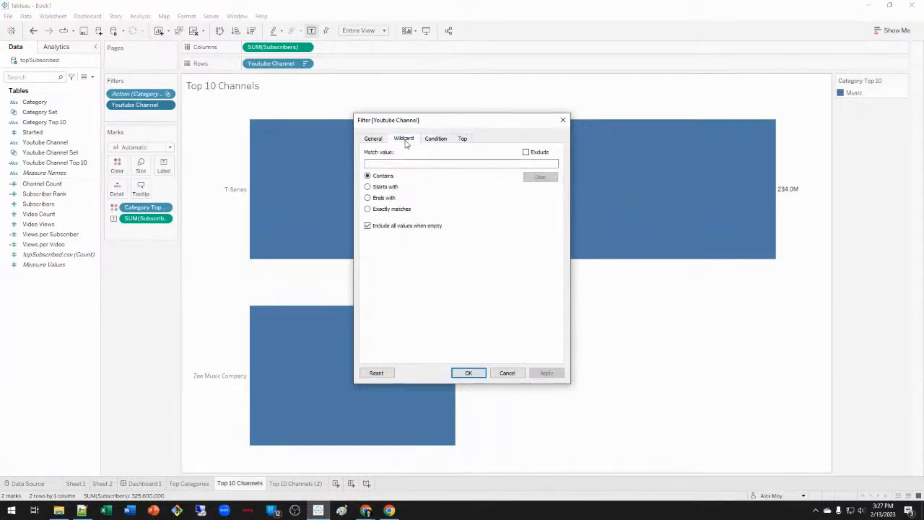
click(462, 139)
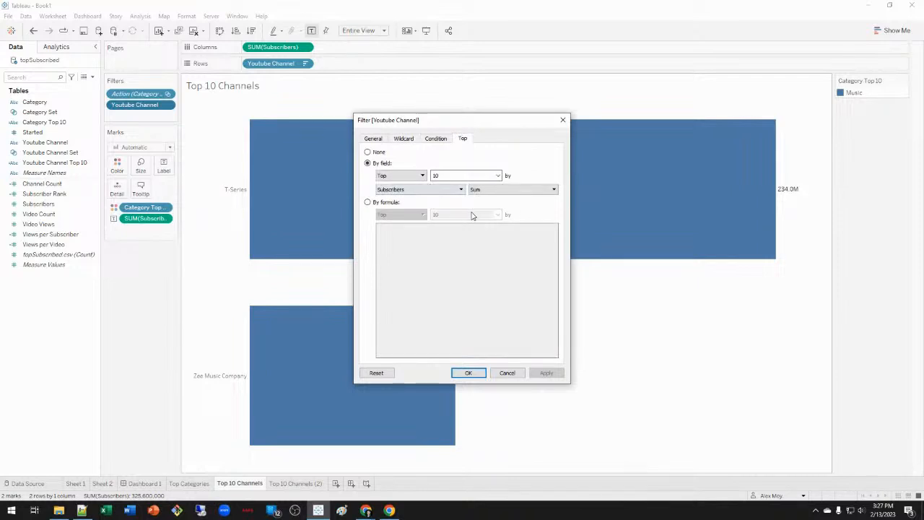
click(508, 373)
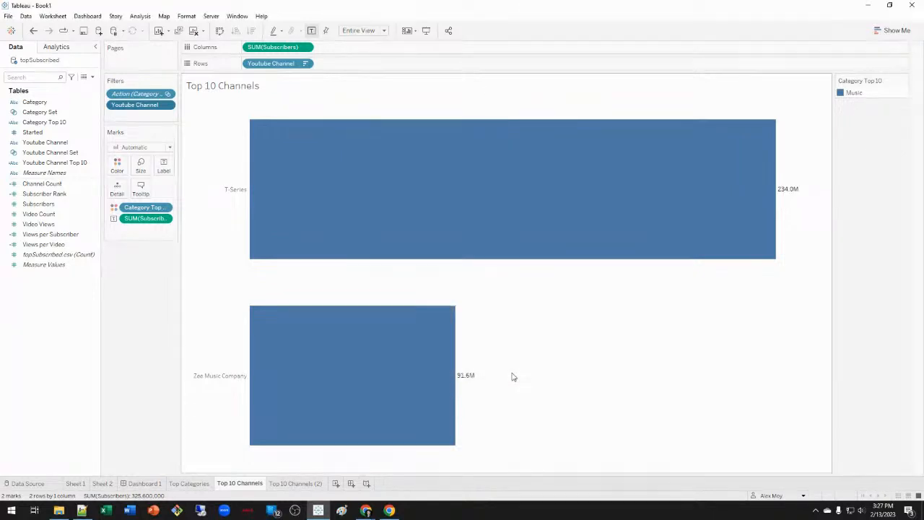
click(33, 31)
Undo ten edits to restore the Subscriber Rank filter and #1–#10 labels, then open Top Categories.
click(33, 31)
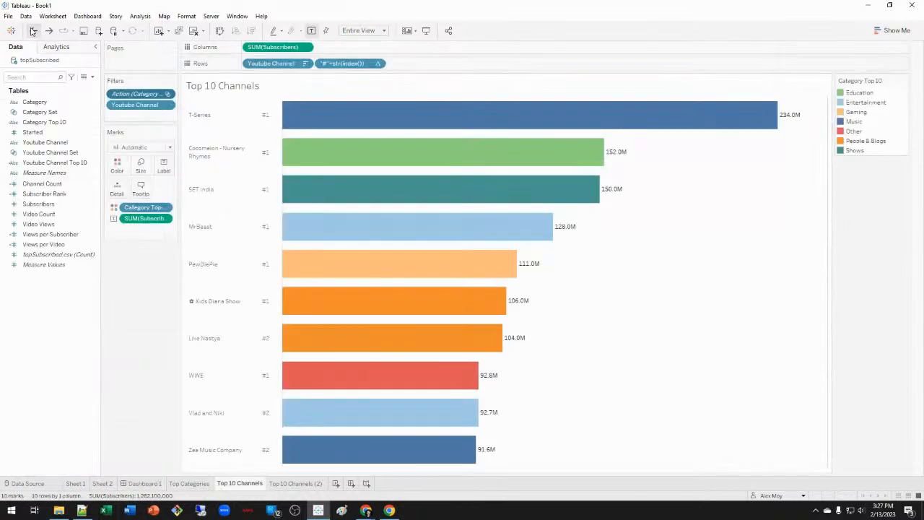
click(32, 31)
click(33, 32)
click(32, 31)
click(33, 32)
click(32, 31)
click(33, 31)
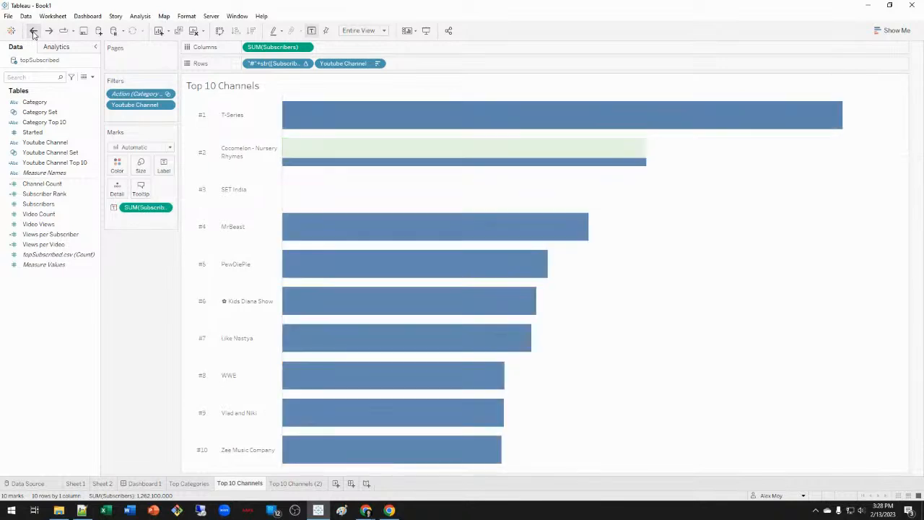
click(33, 31)
click(32, 31)
click(32, 32)
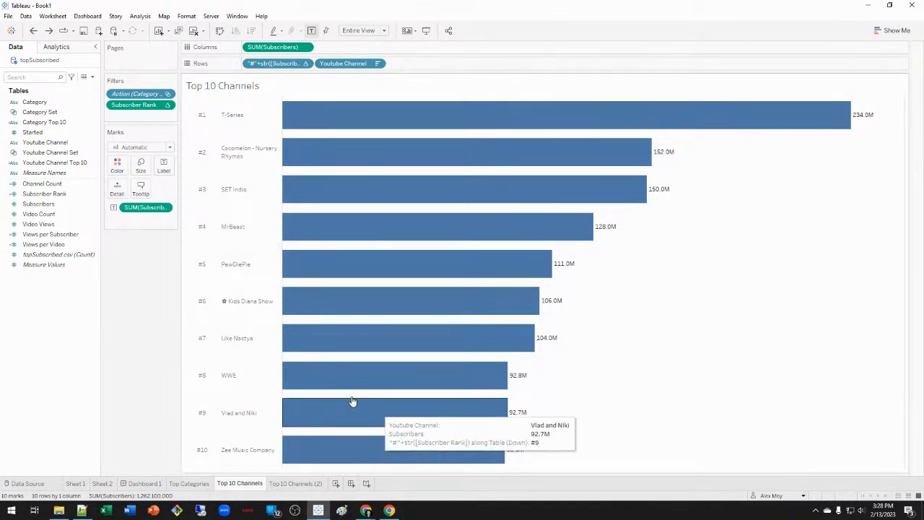
mouse_move(292, 489)
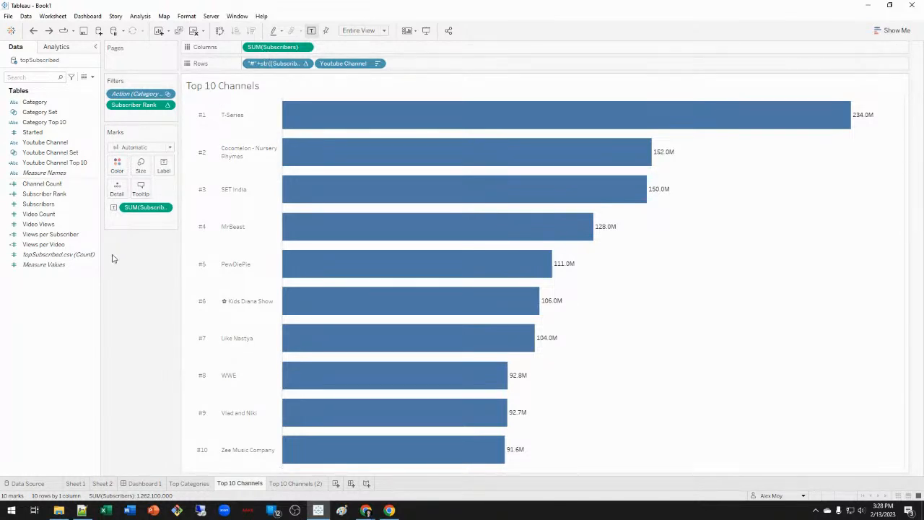
click(192, 484)
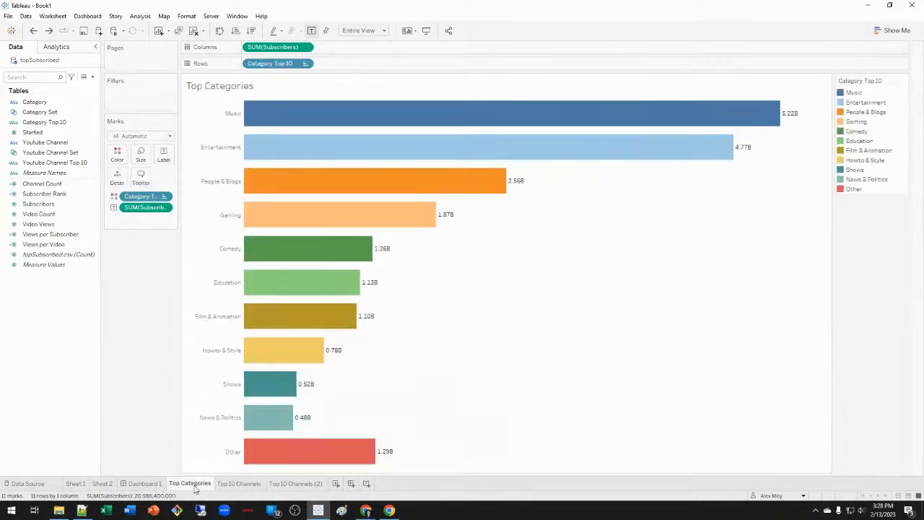
Clear the Music selection on Dashboard 1 and set Top 10 Channels column dividers to None.
click(143, 484)
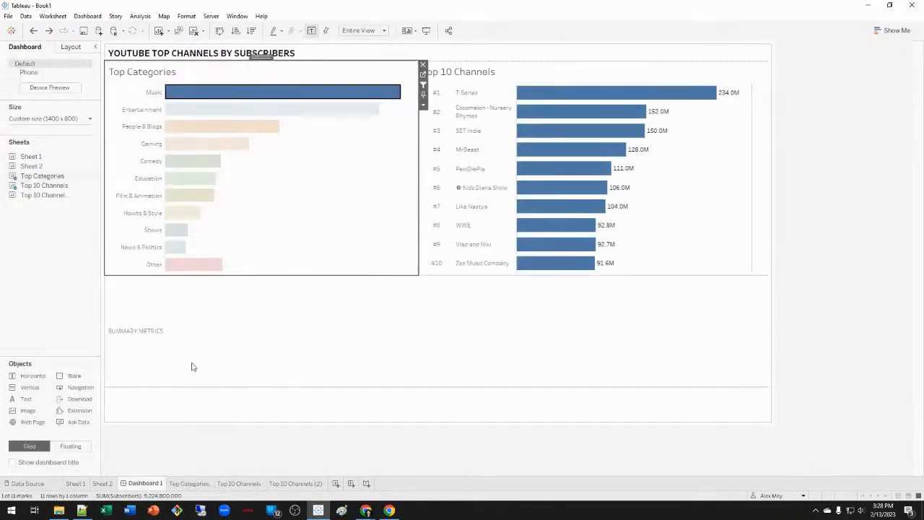
click(343, 203)
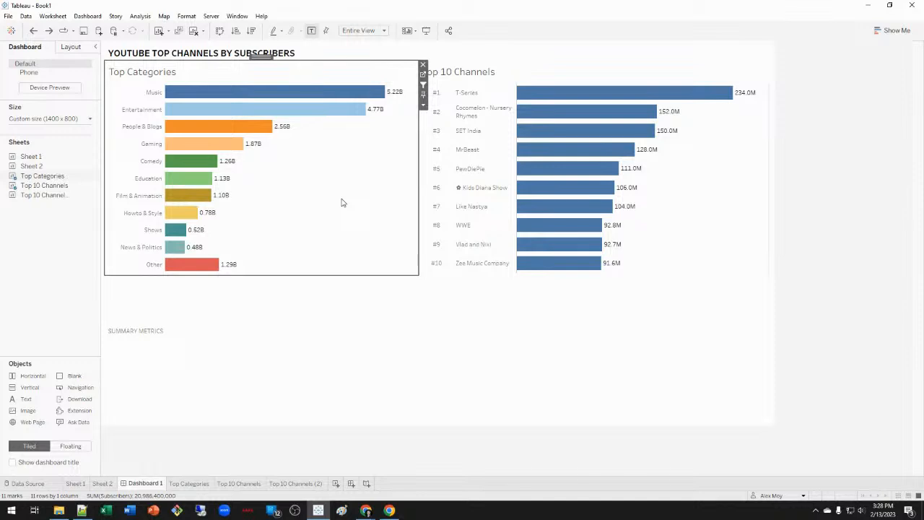
right_click(726, 235)
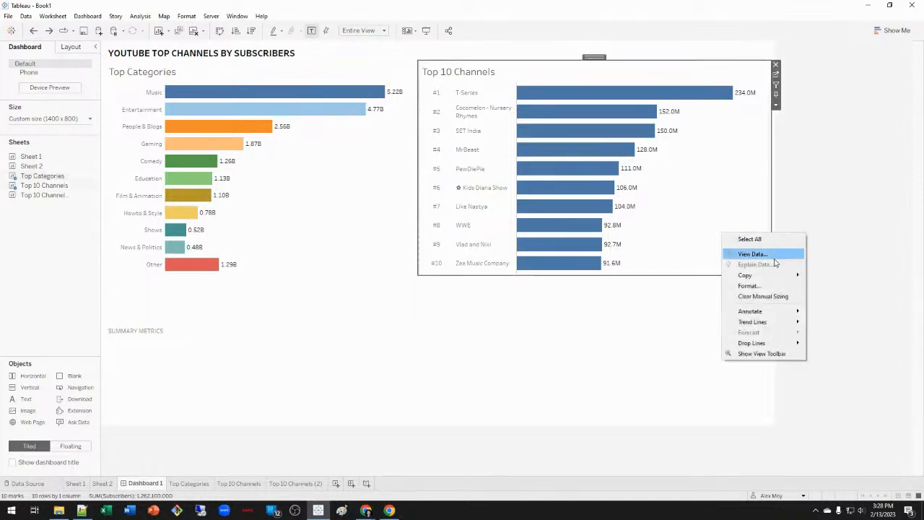
click(770, 286)
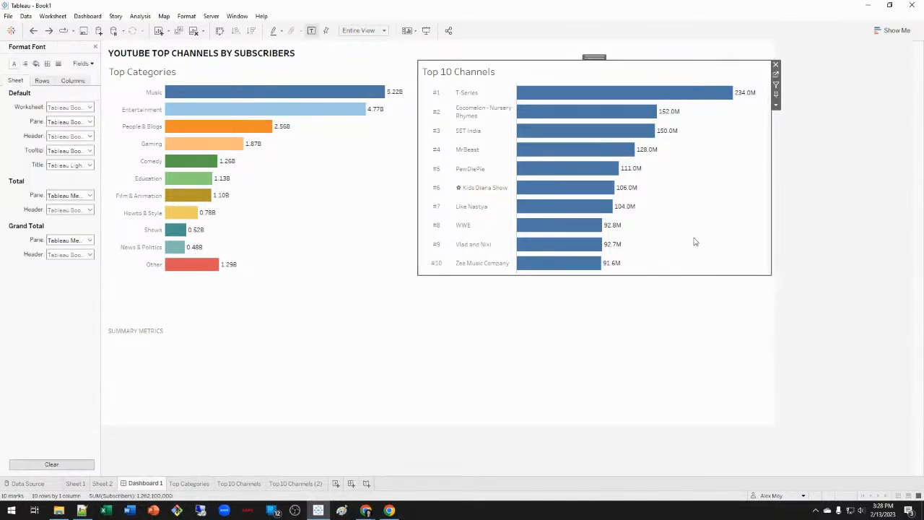
click(48, 64)
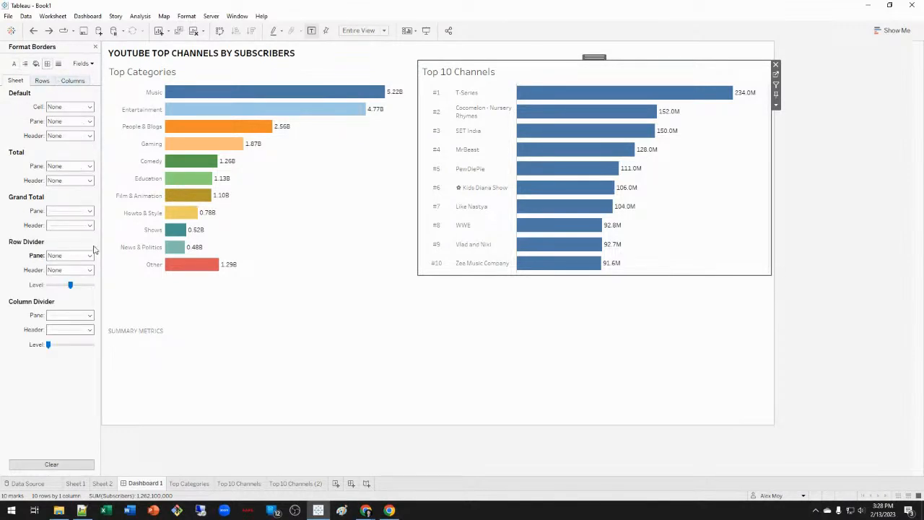
click(79, 319)
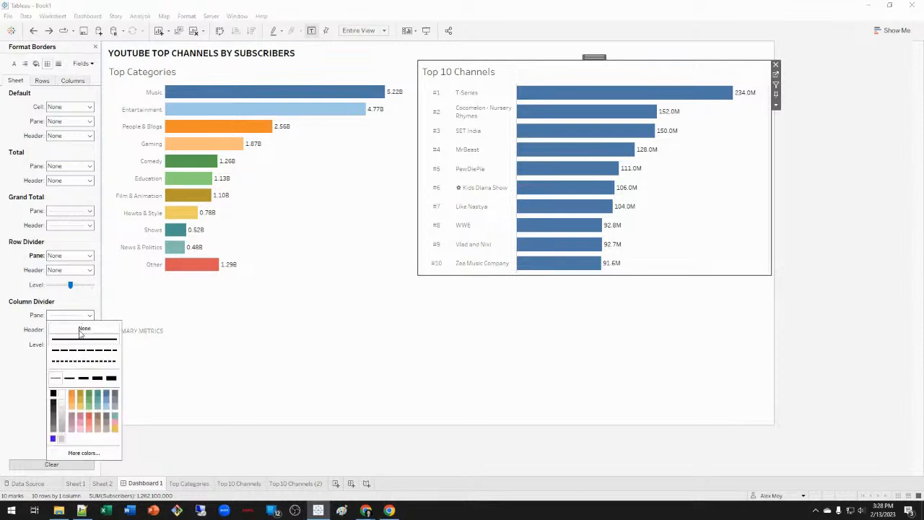
click(9, 391)
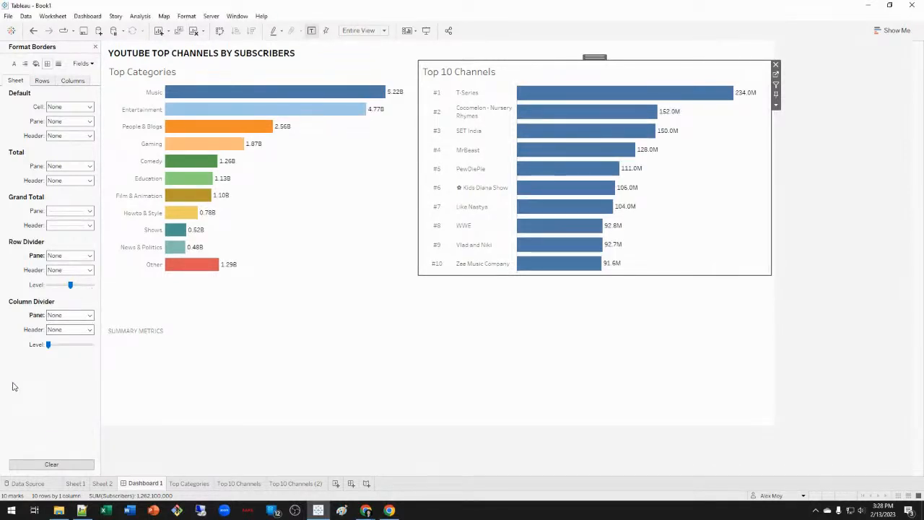
click(95, 47)
click(343, 213)
Test the category filter with Music, Entertainment, People & Blogs, then clear the selection.
drag(321, 148, 259, 85)
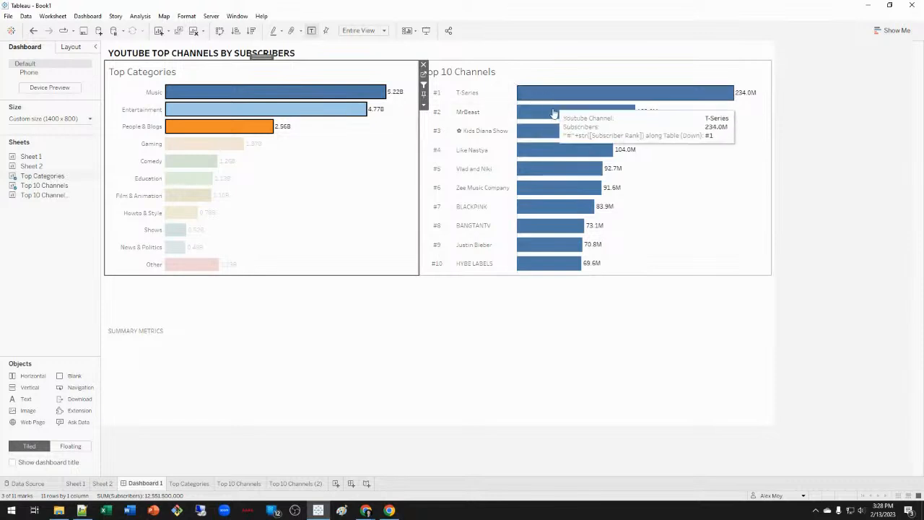
click(332, 183)
click(253, 126)
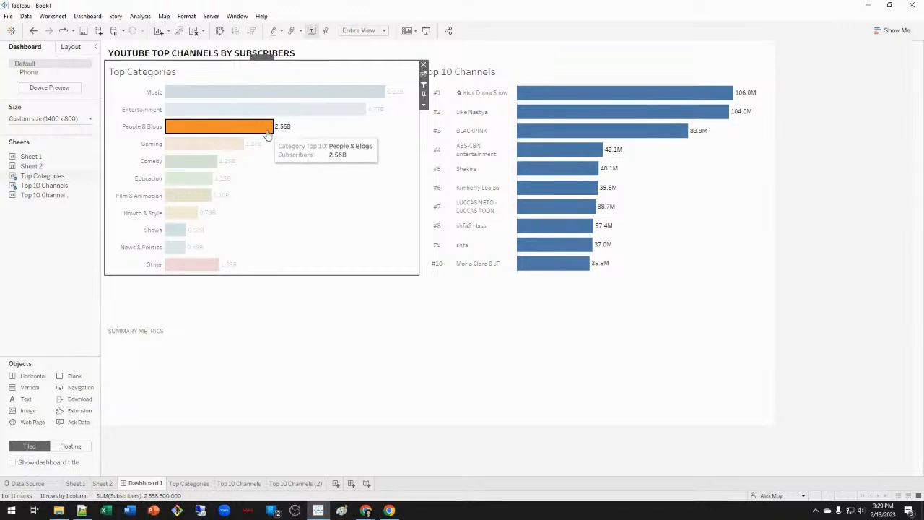
click(354, 196)
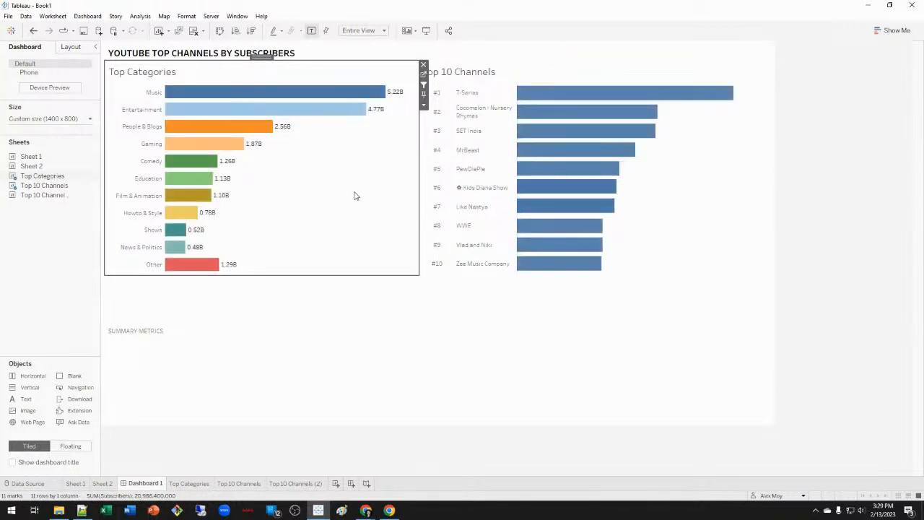
Inspect the Summary Metrics container, then create the blank worksheet Sheet 6.
click(379, 351)
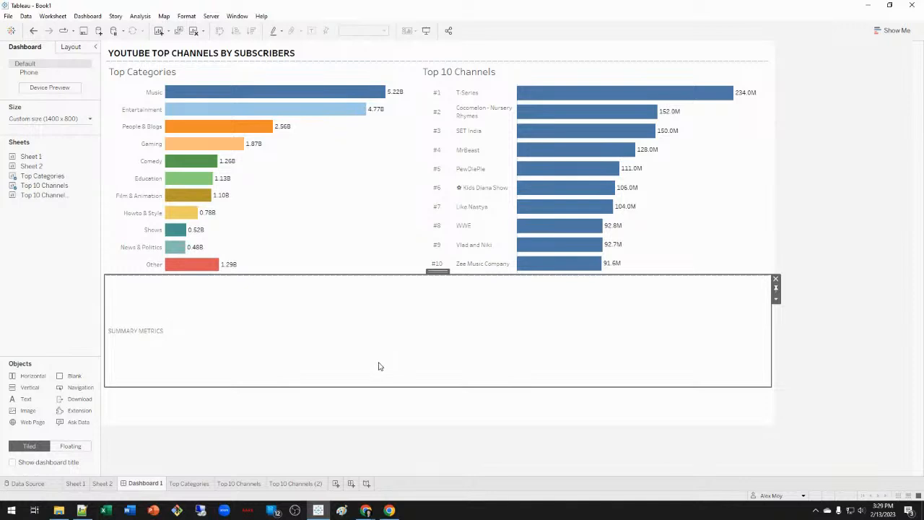
click(338, 235)
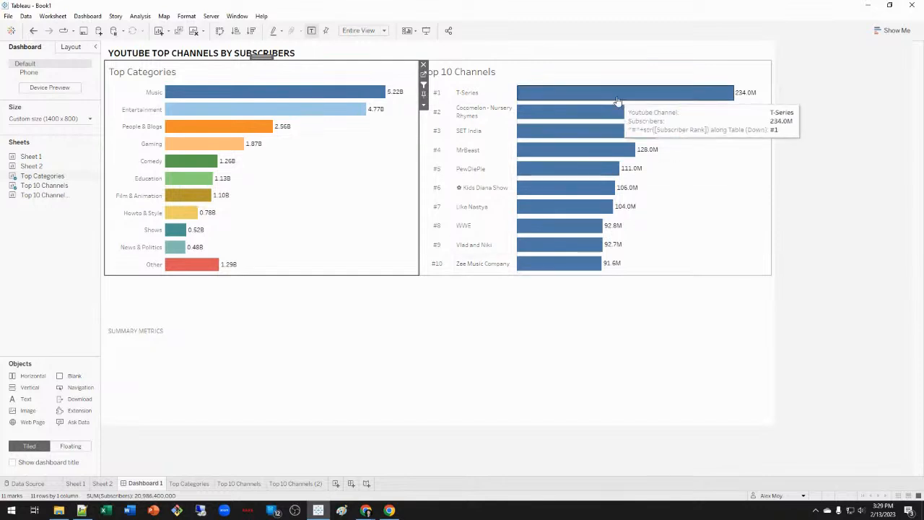
mouse_move(595, 266)
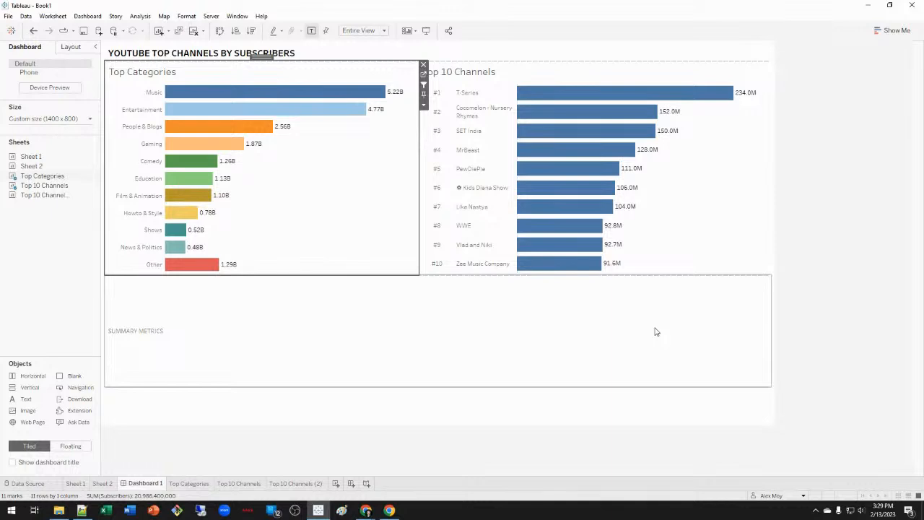
click(626, 337)
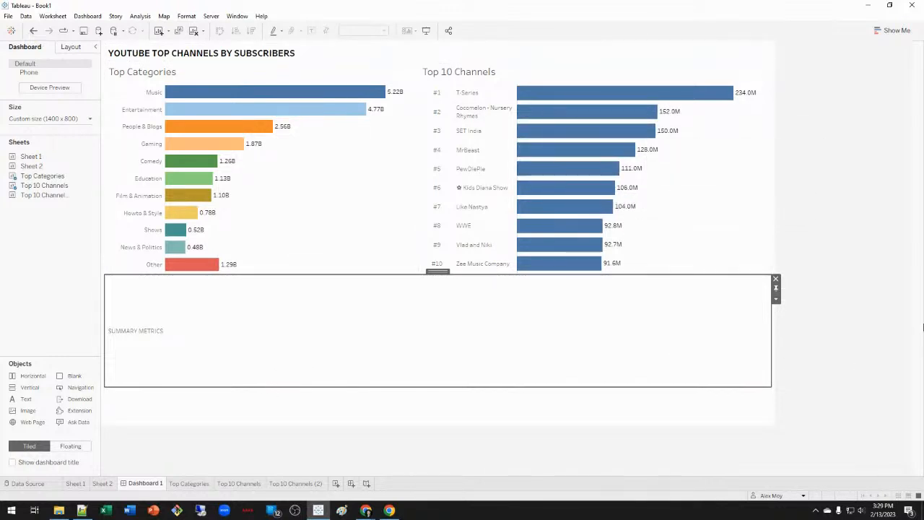
click(872, 315)
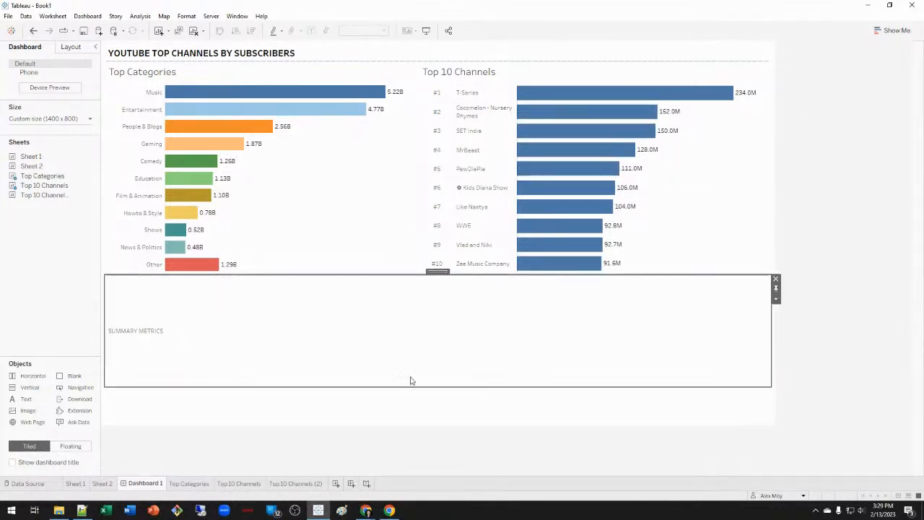
click(337, 485)
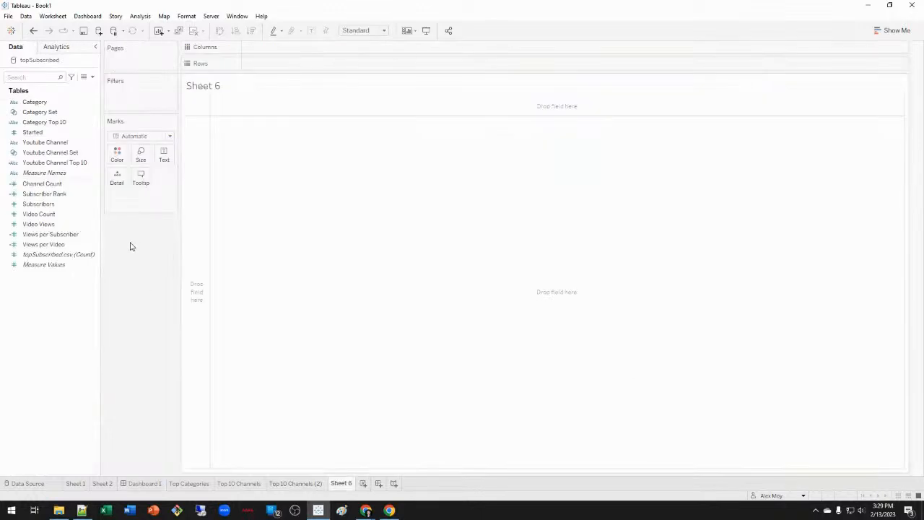
Put Youtube Channel on Detail and the six metrics from Subscriber Rank onward on Rows.
click(60, 152)
click(59, 144)
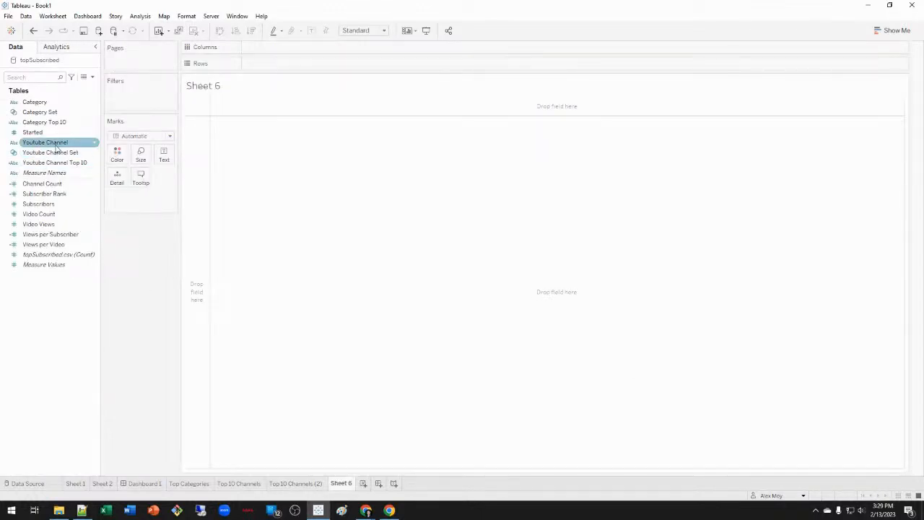
drag(51, 146, 151, 203)
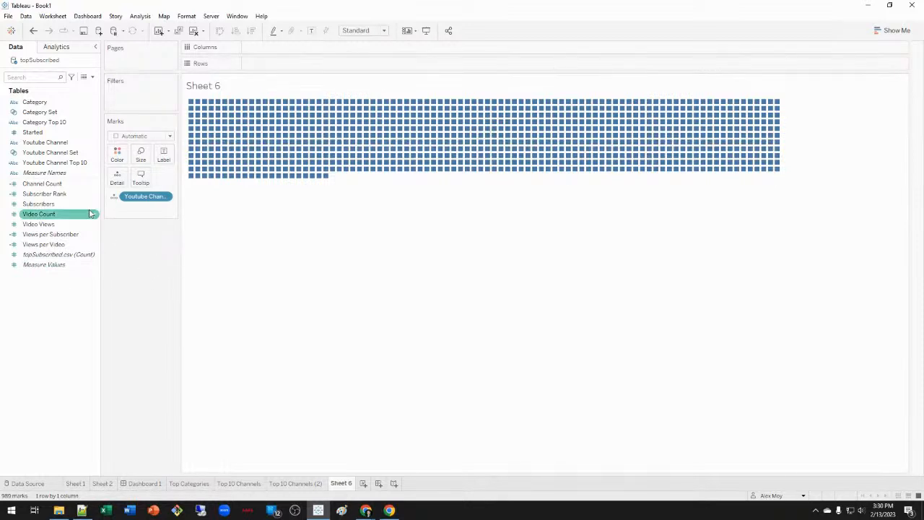
click(45, 194)
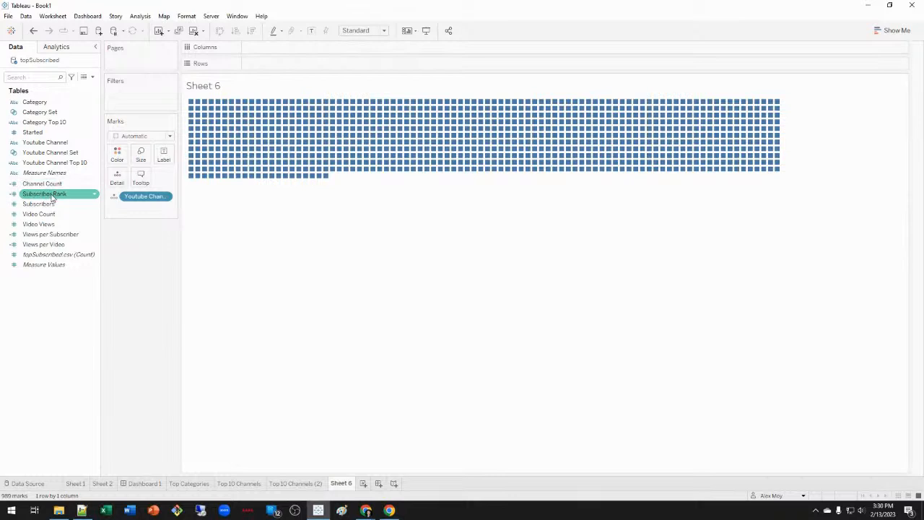
click(56, 185)
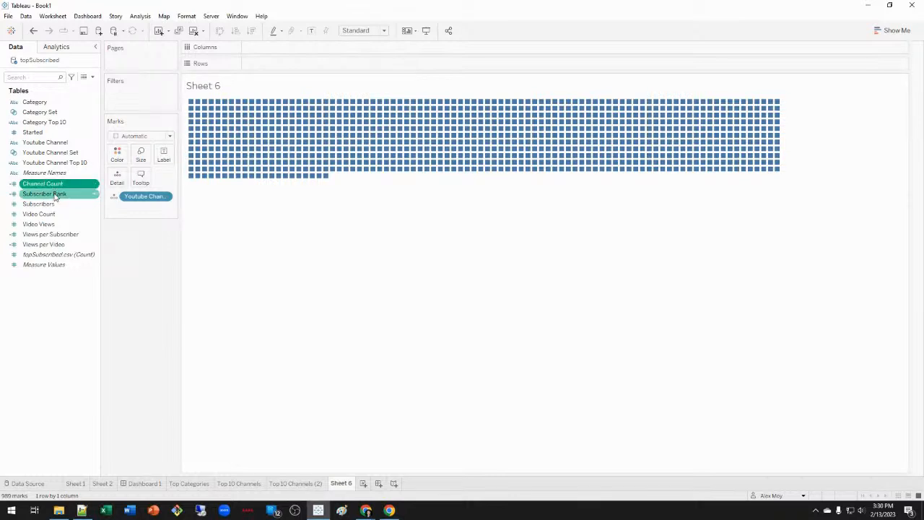
click(44, 244)
shift+click(58, 193)
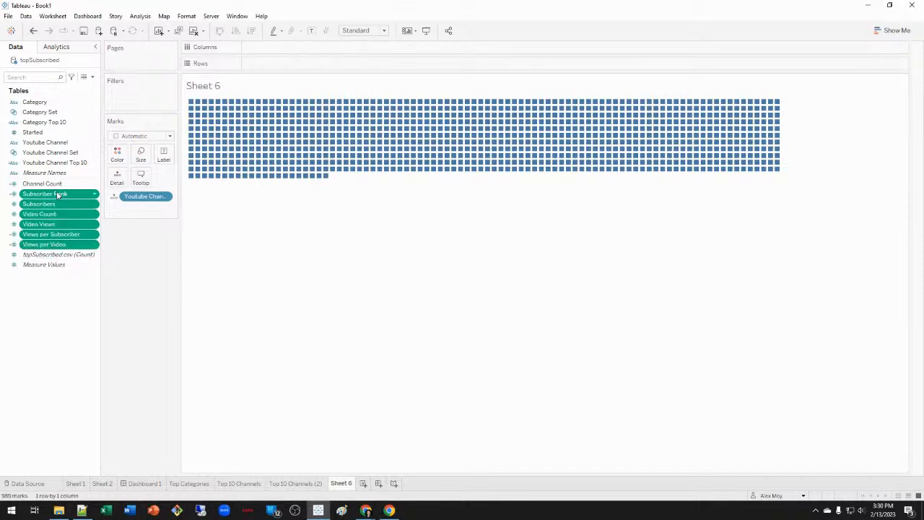
drag(62, 197, 410, 65)
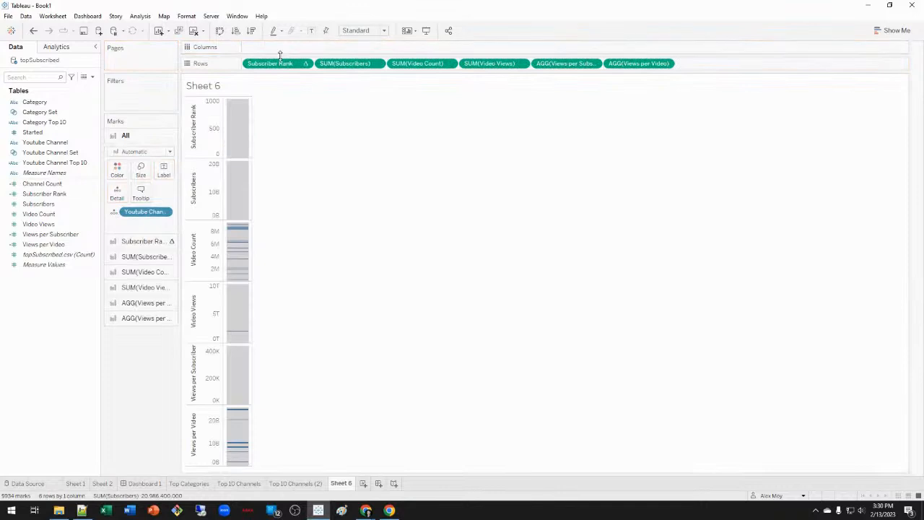
Switch to a text table and compute Subscriber Rank per Youtube Channel, keeping channels as detail.
click(894, 31)
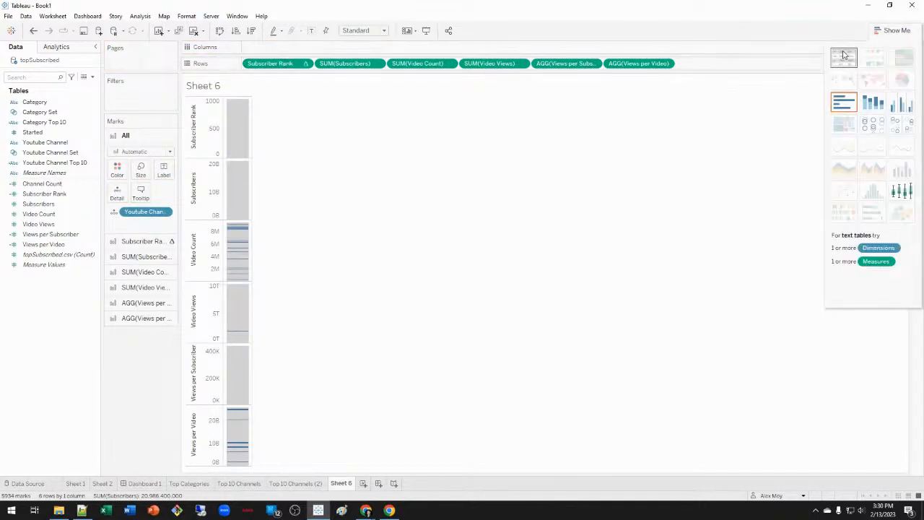
click(844, 57)
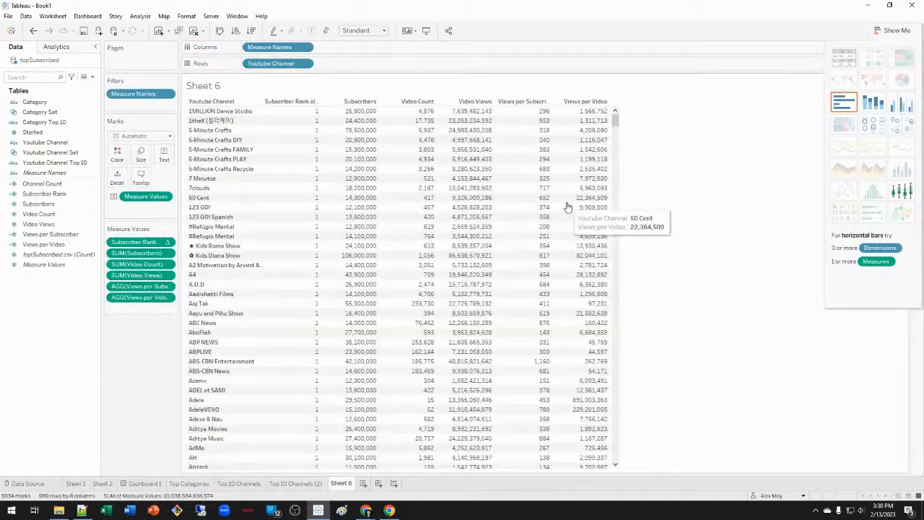
click(894, 30)
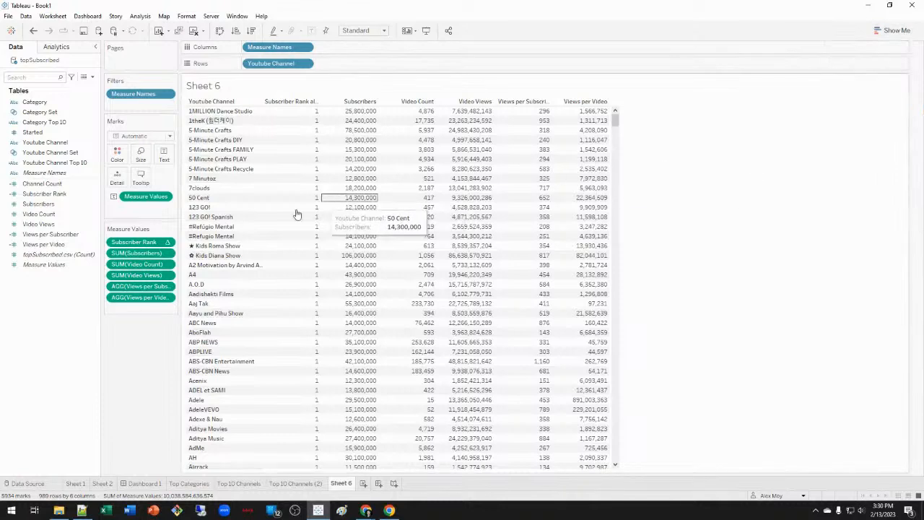
click(167, 242)
mouse_move(213, 325)
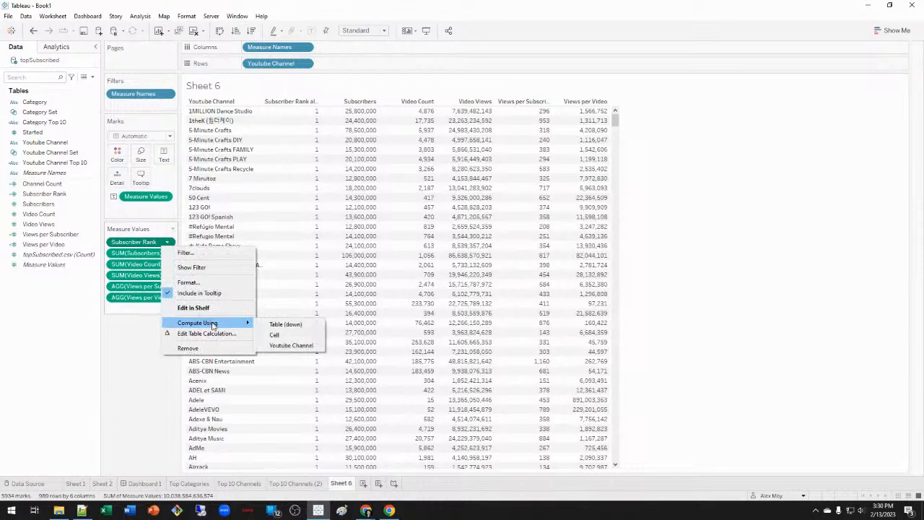
click(313, 347)
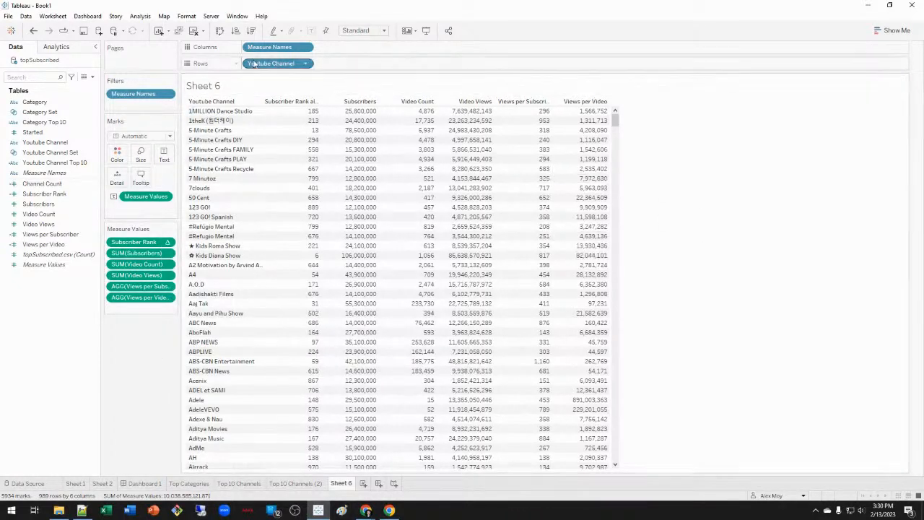
drag(266, 65, 119, 192)
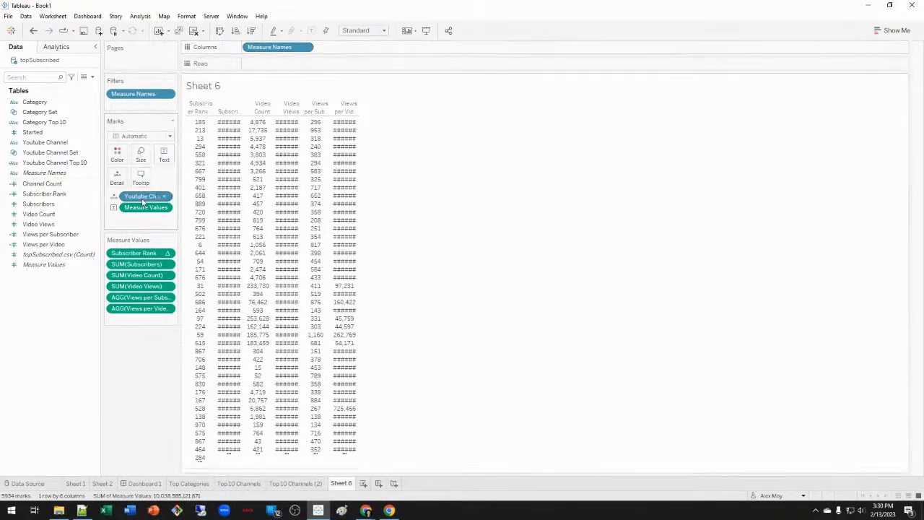
Rename Sheet 6 to 'Summary of'.
double_click(343, 484)
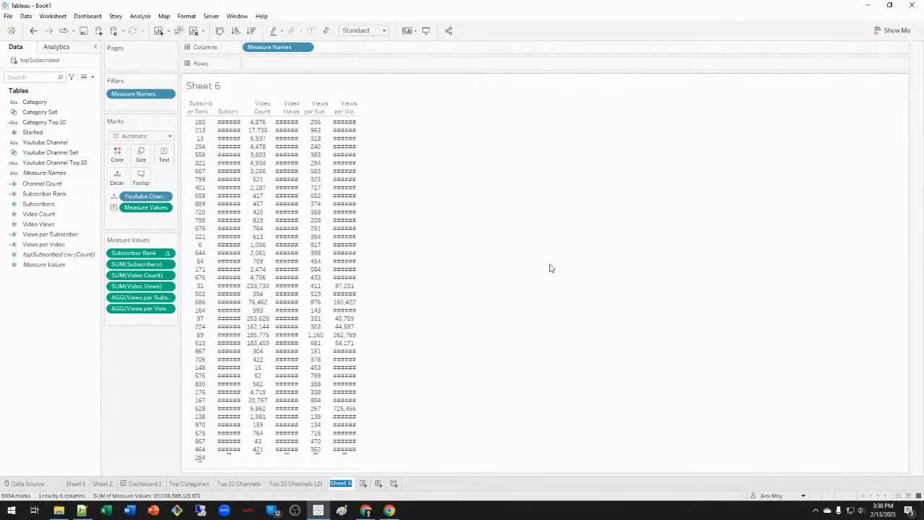
text(Summary)
text(of)
key(Return)
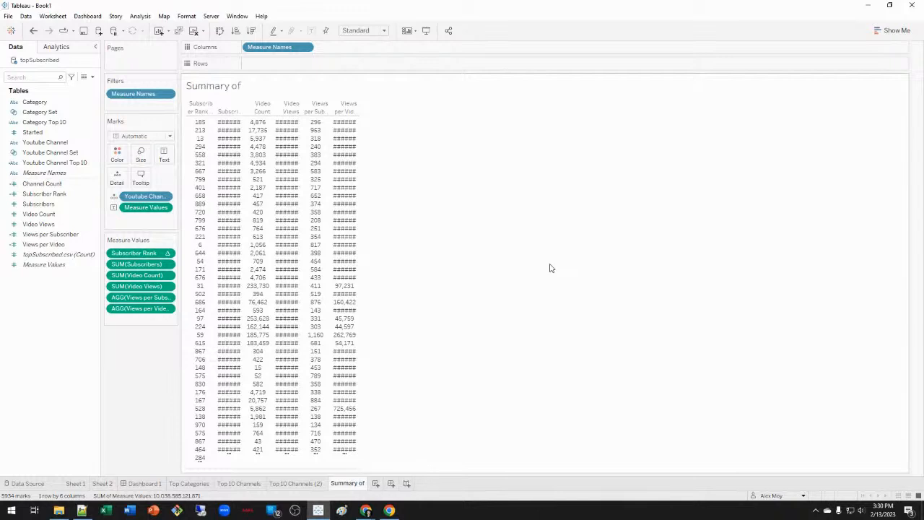
Insert Youtube Channel into the sheet title and move the Youtube Channel pill to Tooltip.
double_click(253, 88)
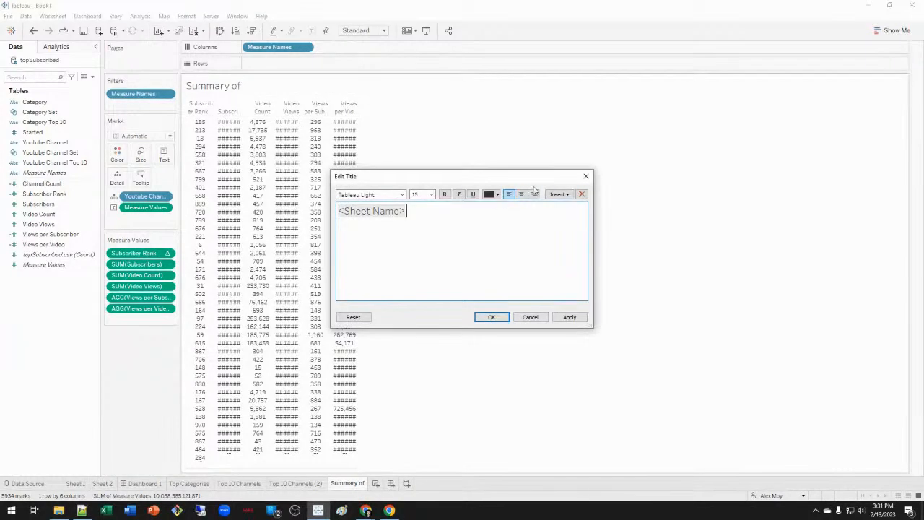
click(559, 194)
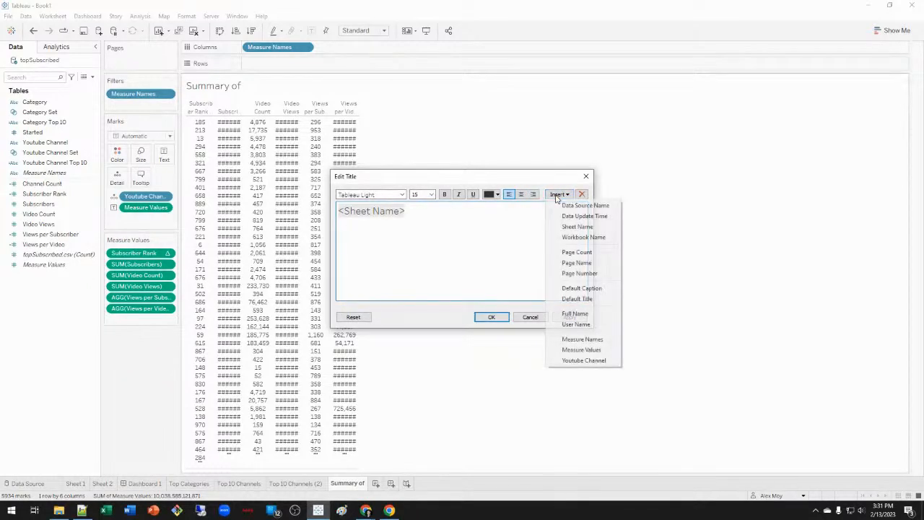
click(609, 361)
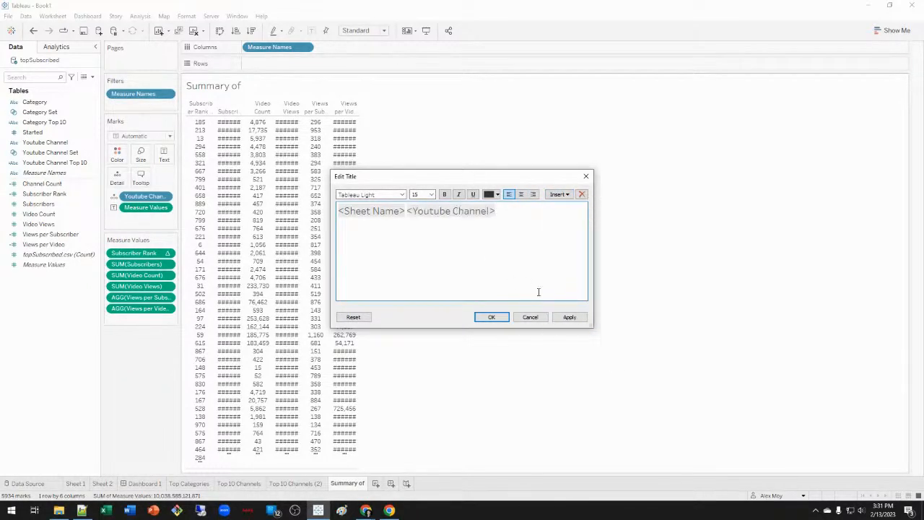
click(572, 317)
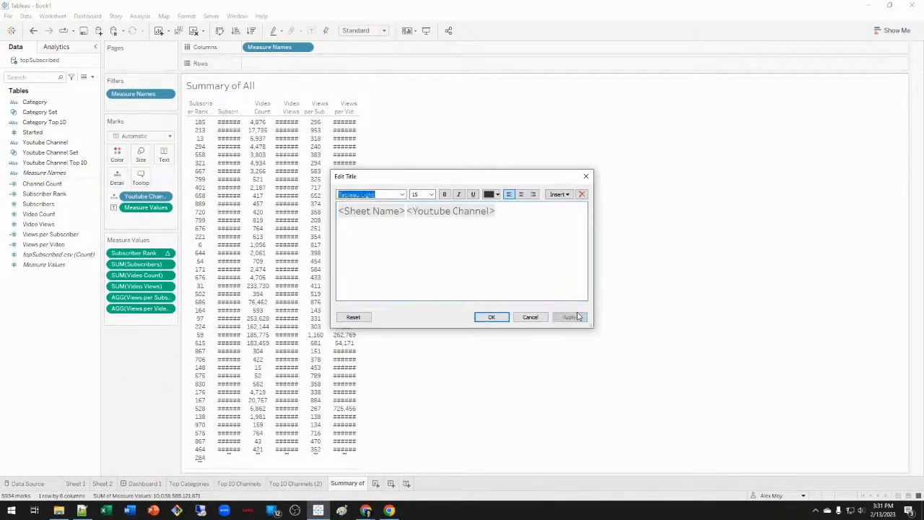
click(491, 318)
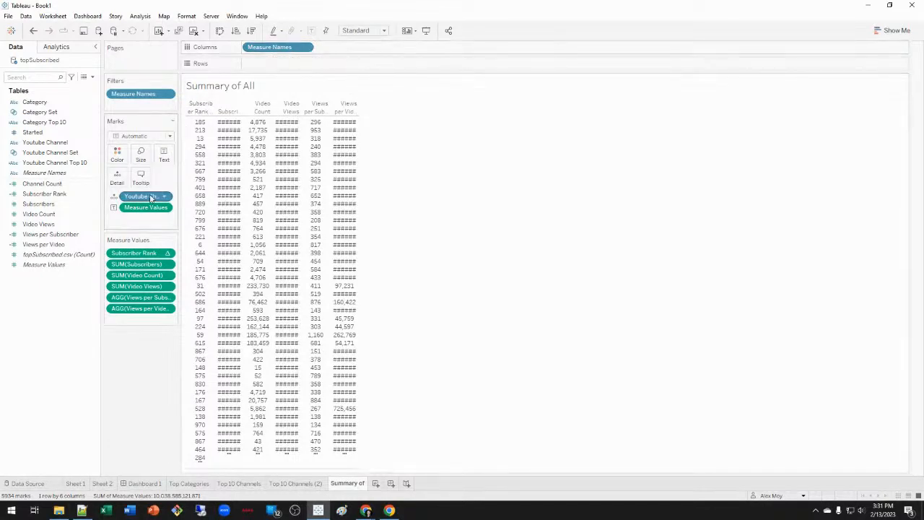
drag(157, 196, 145, 186)
drag(146, 196, 141, 178)
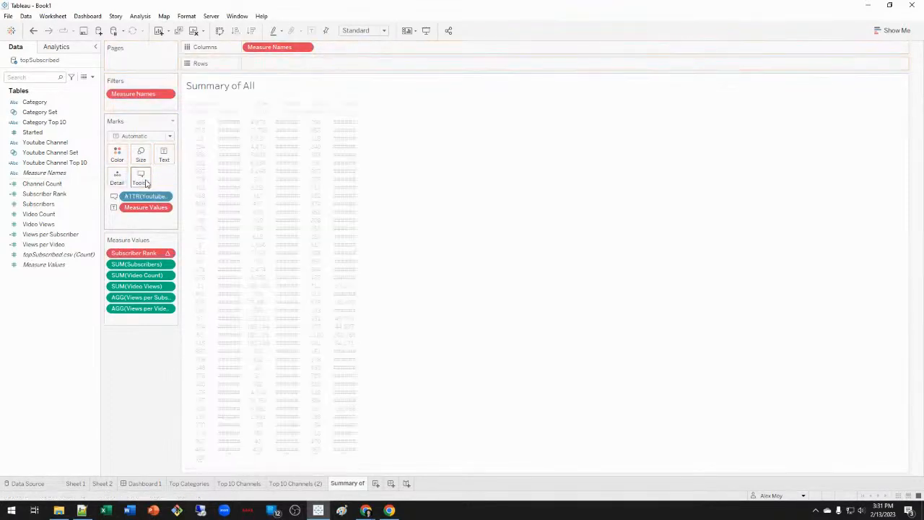
In the sheet title, delete the broken missing-field token and the channel field token.
right_click(231, 89)
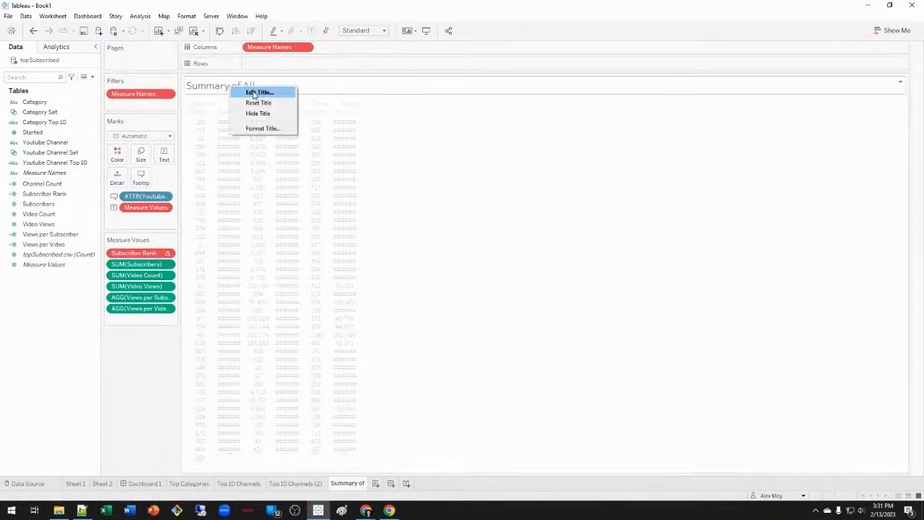
click(254, 93)
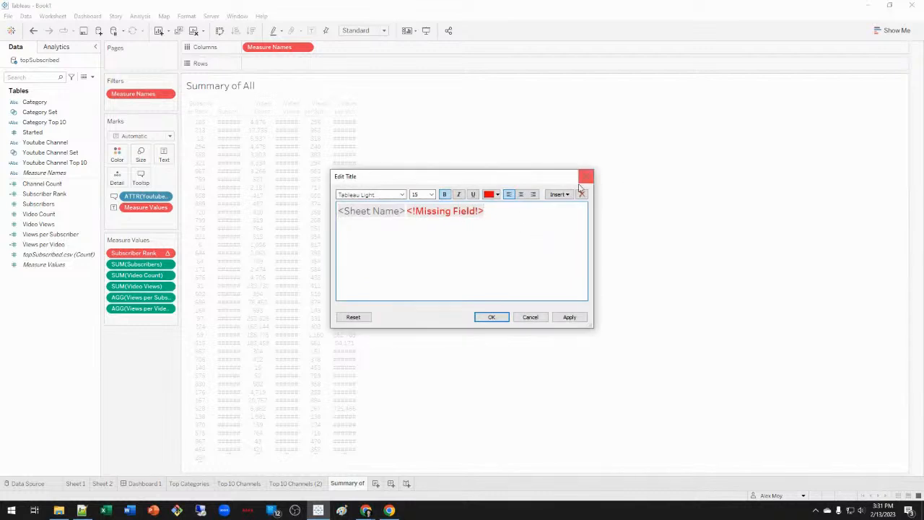
click(559, 194)
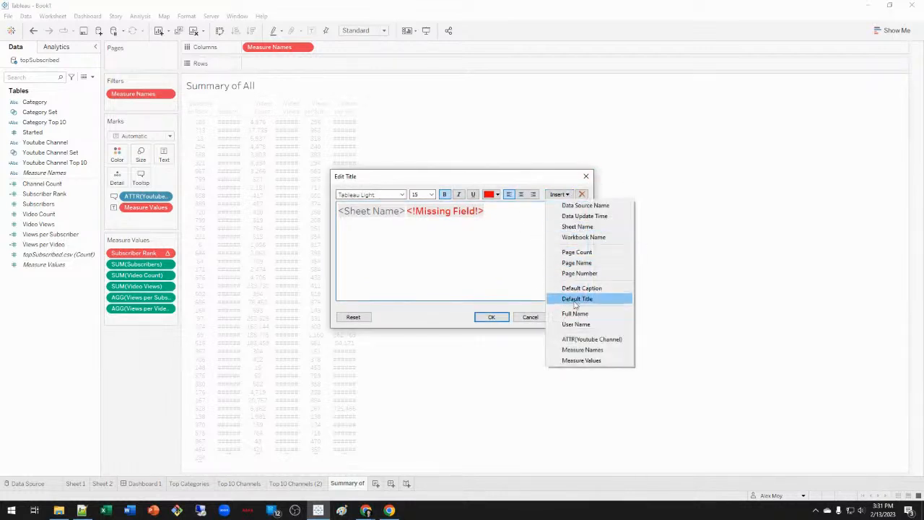
click(615, 342)
drag(483, 212, 410, 212)
key(Delete)
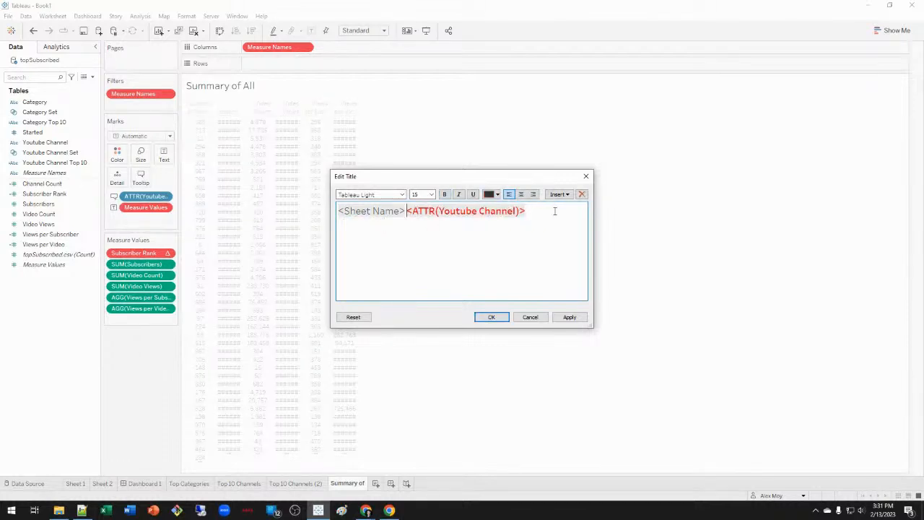
double_click(556, 211)
key(Delete)
Reinsert the channel field into the title in black text.
click(561, 194)
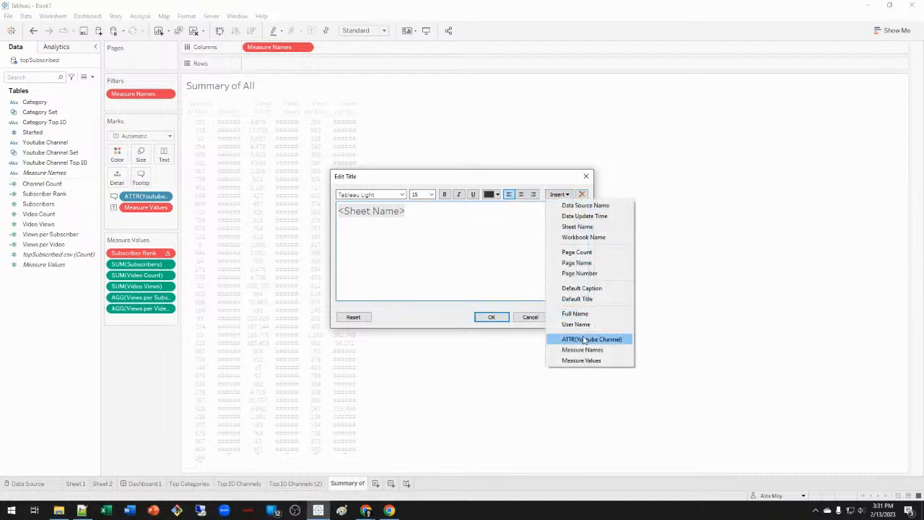
click(588, 339)
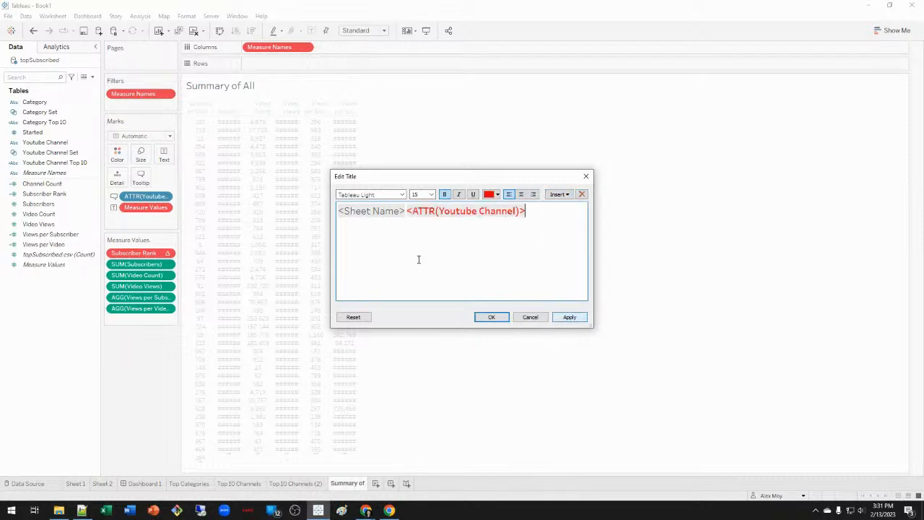
double_click(422, 210)
click(489, 194)
click(490, 205)
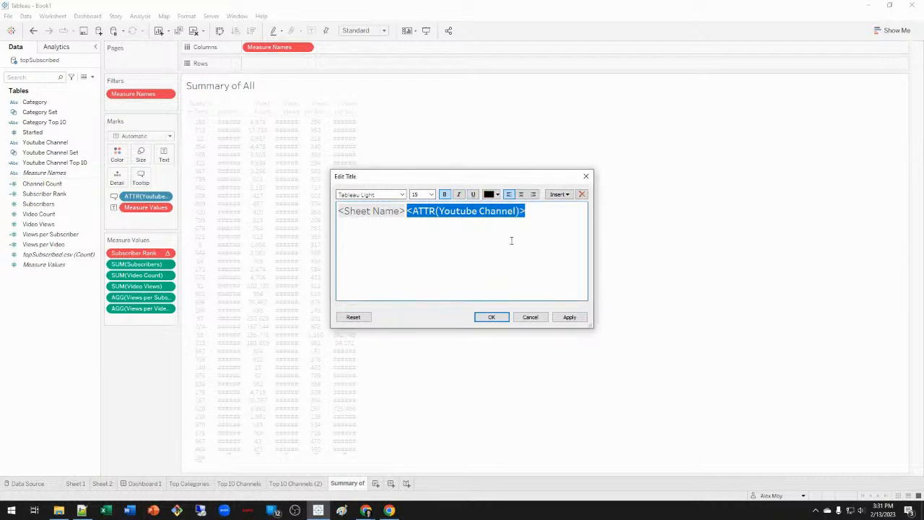
click(569, 317)
click(491, 317)
Set Subscriber Rank to compute using Table (across).
right_click(150, 253)
mouse_move(218, 330)
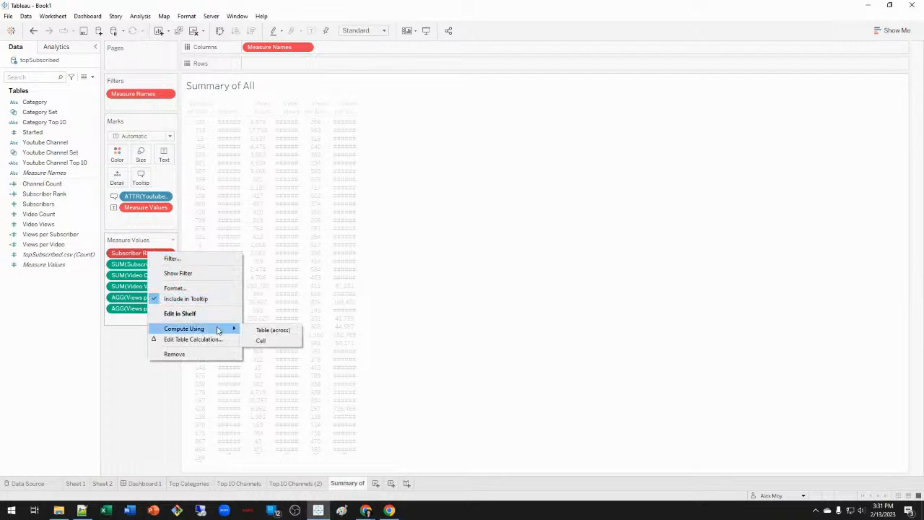
click(273, 331)
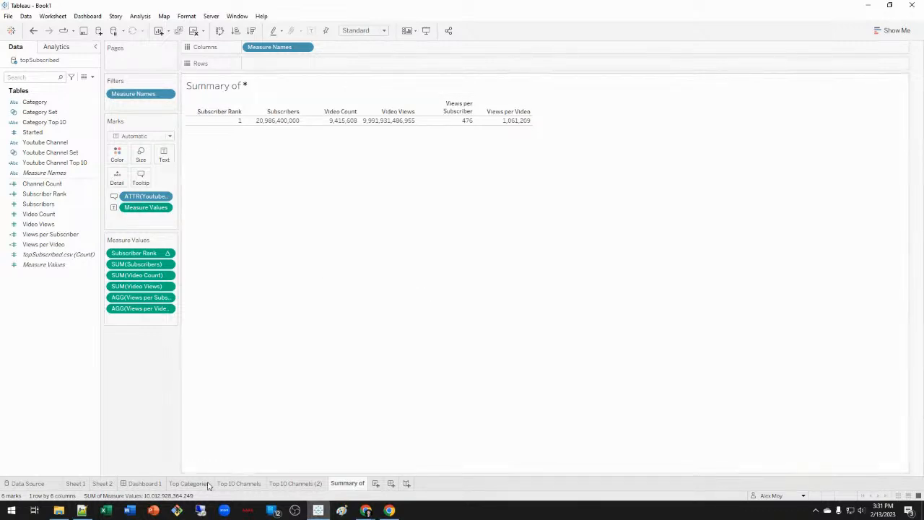
Drop the Summary of sheet at the dashboard bottom and remove the Summary Metrics placeholder.
click(144, 483)
mouse_move(29, 209)
drag(29, 208, 378, 376)
click(547, 312)
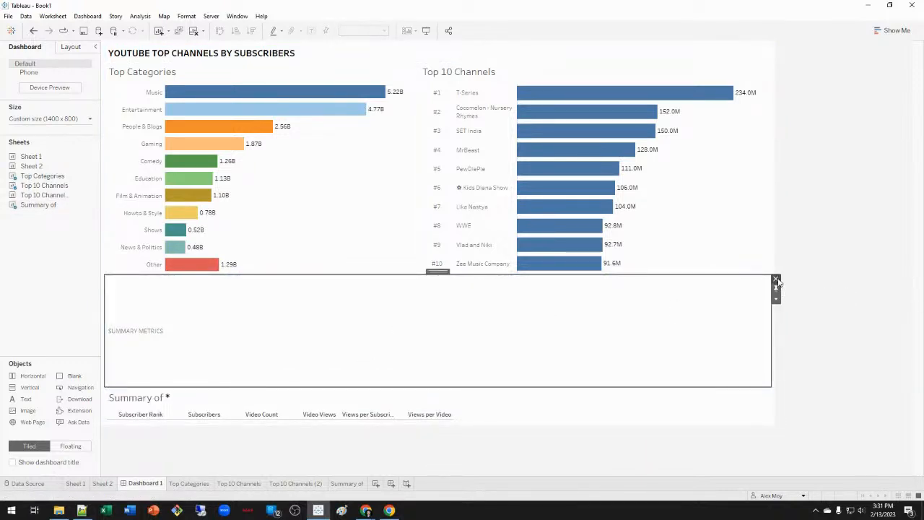
click(777, 280)
Set the summary sheet on the dashboard to Fit Entire View.
click(524, 312)
click(378, 33)
click(358, 66)
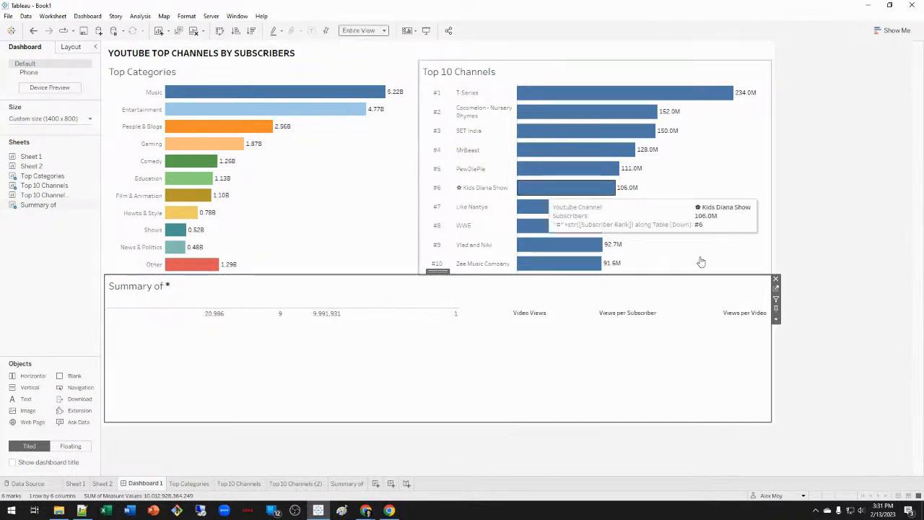
click(842, 366)
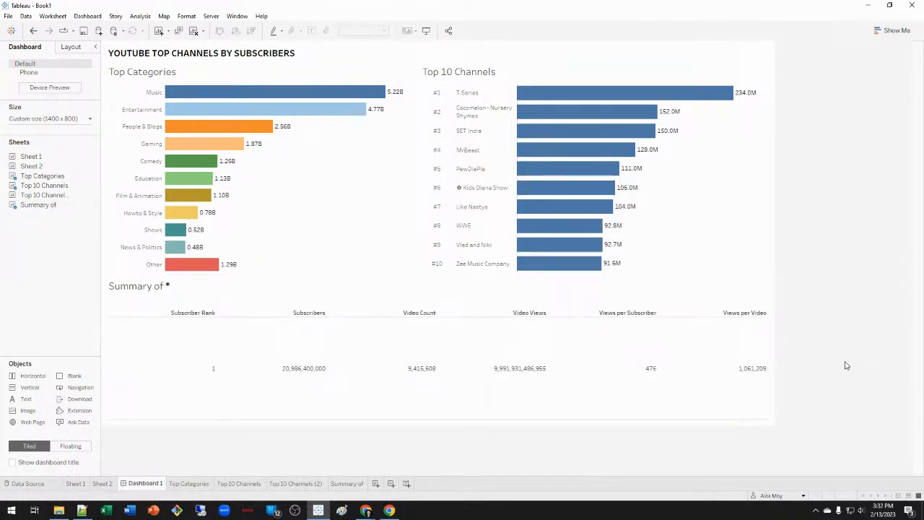
Centre the summary's column headers and pane contents horizontally.
right_click(242, 316)
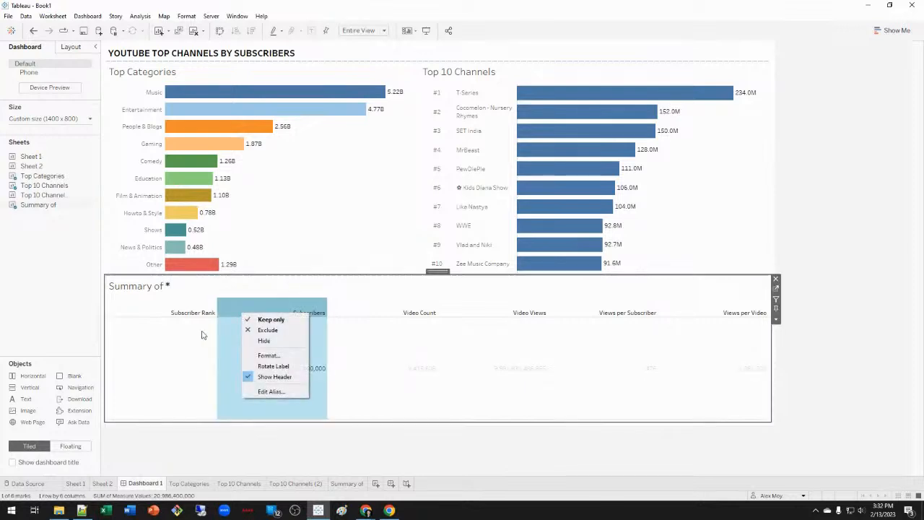
click(269, 355)
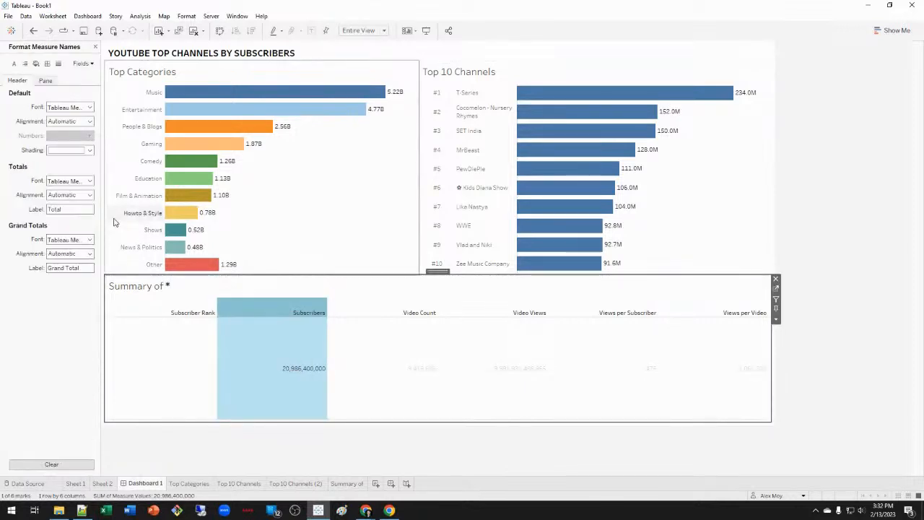
click(68, 121)
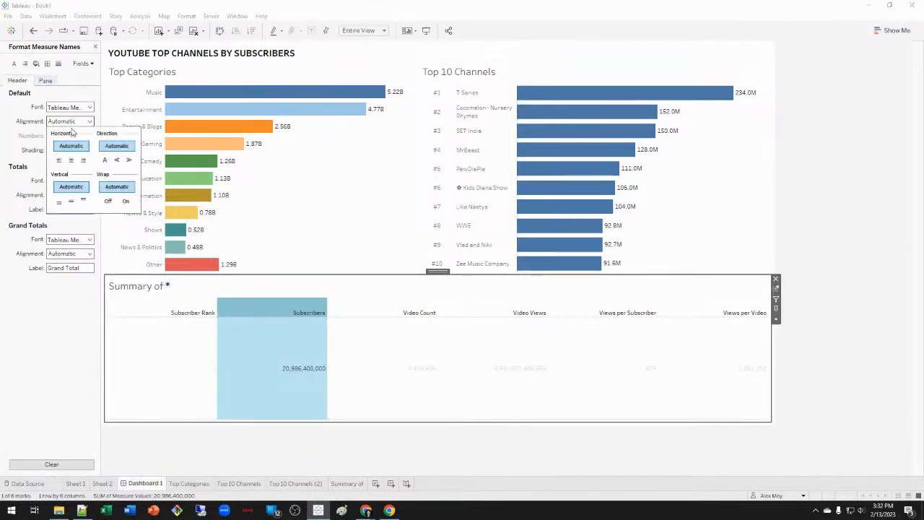
click(70, 159)
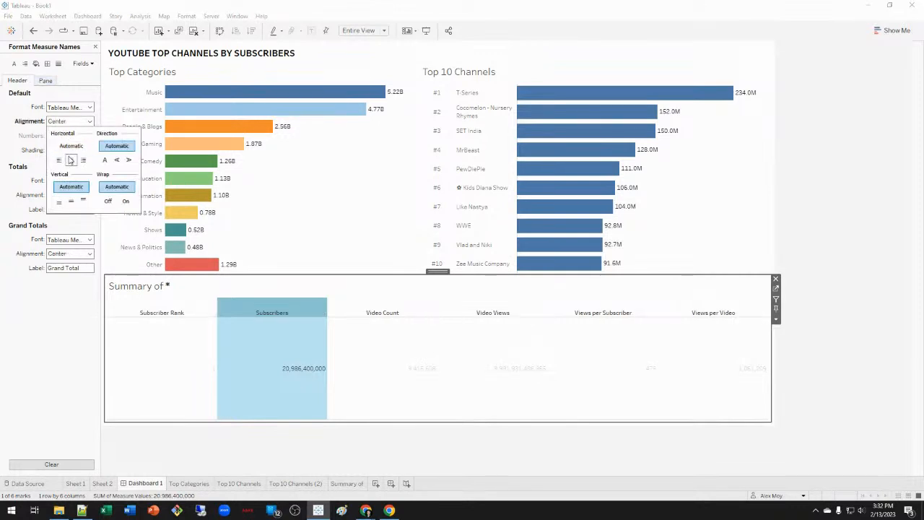
click(45, 80)
click(76, 122)
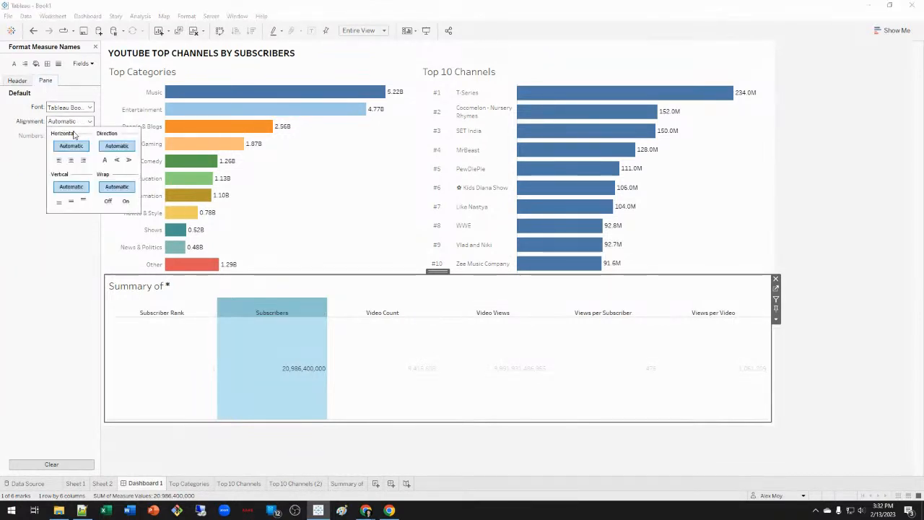
click(70, 160)
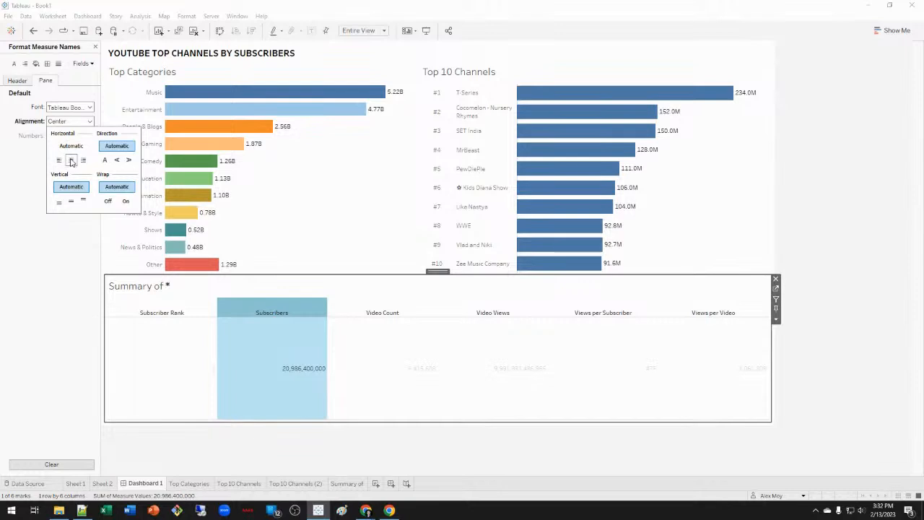
click(20, 81)
Centre the Measure Values horizontally in the summary.
click(45, 80)
click(82, 64)
click(99, 85)
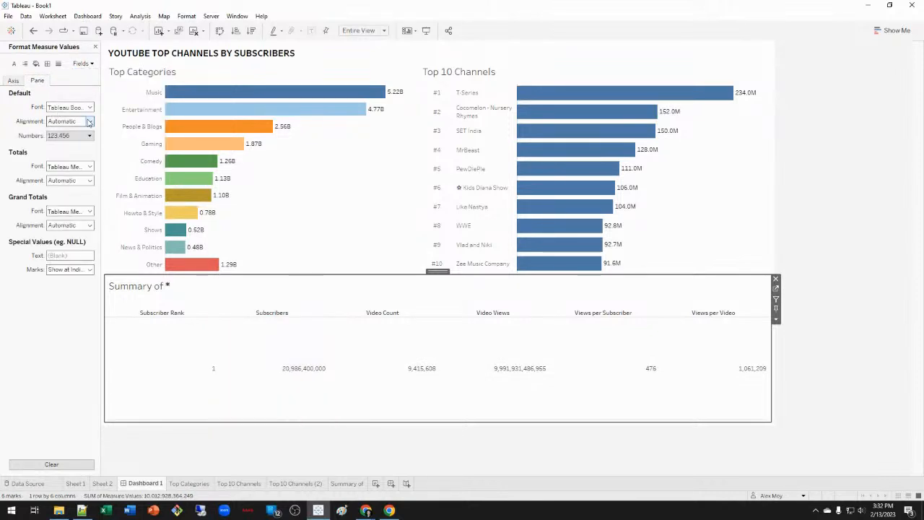
click(70, 120)
click(71, 161)
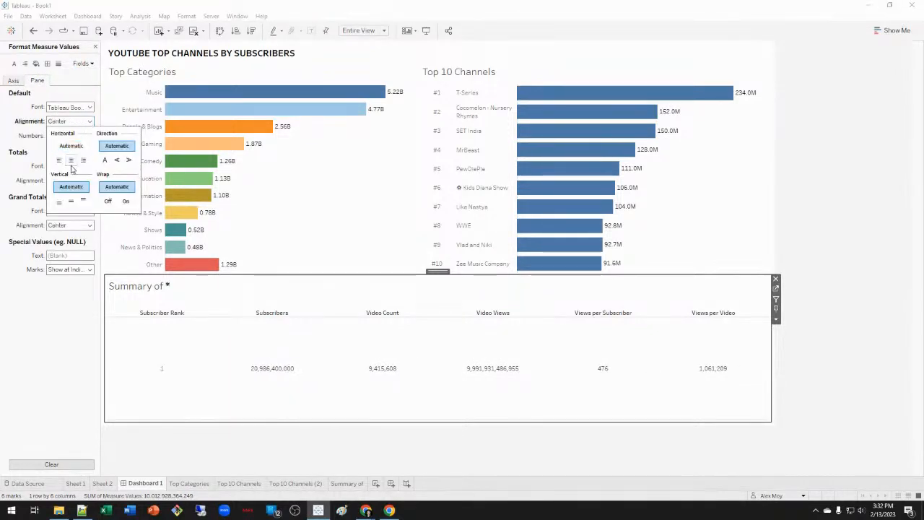
click(5, 298)
Use the Top 10 Channels chart as a filter, then clear the T-Series selection.
click(615, 75)
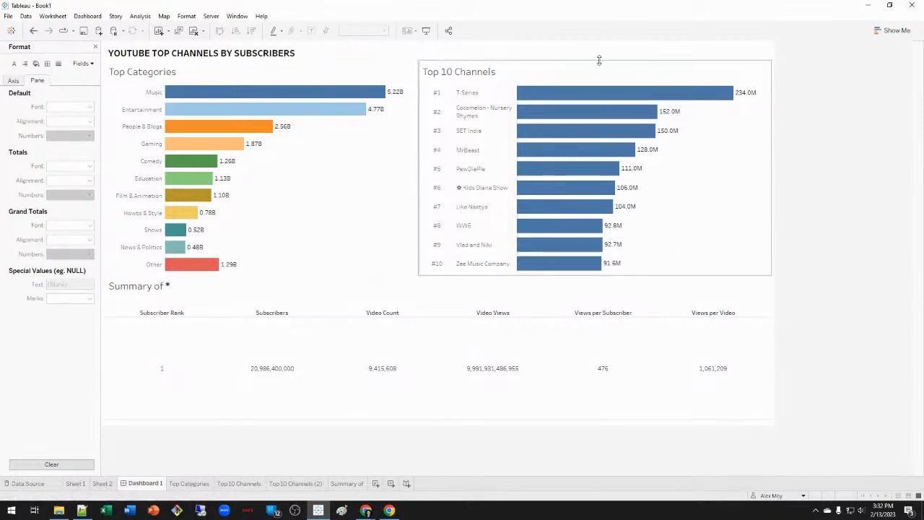
click(600, 92)
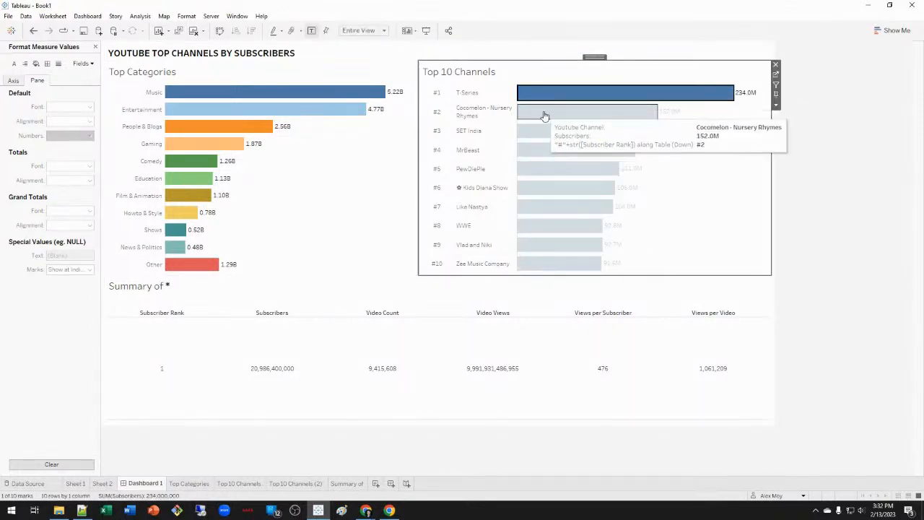
click(777, 86)
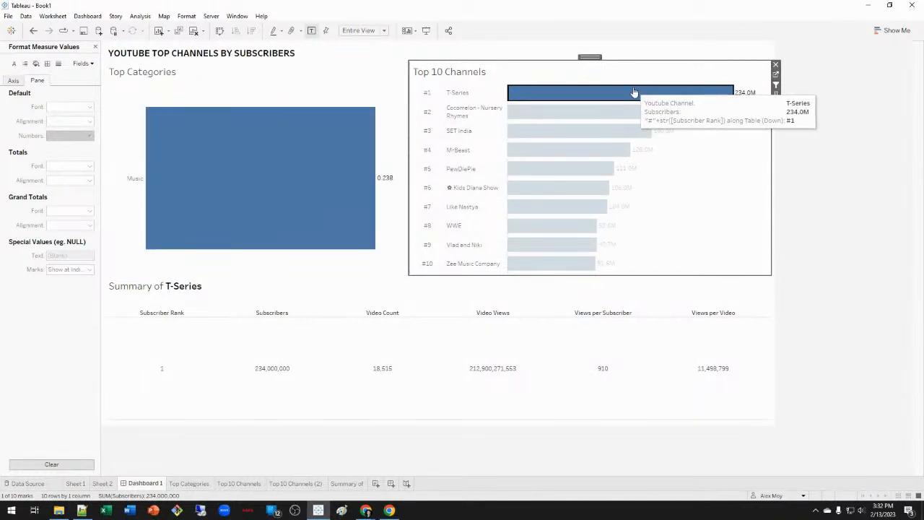
click(634, 93)
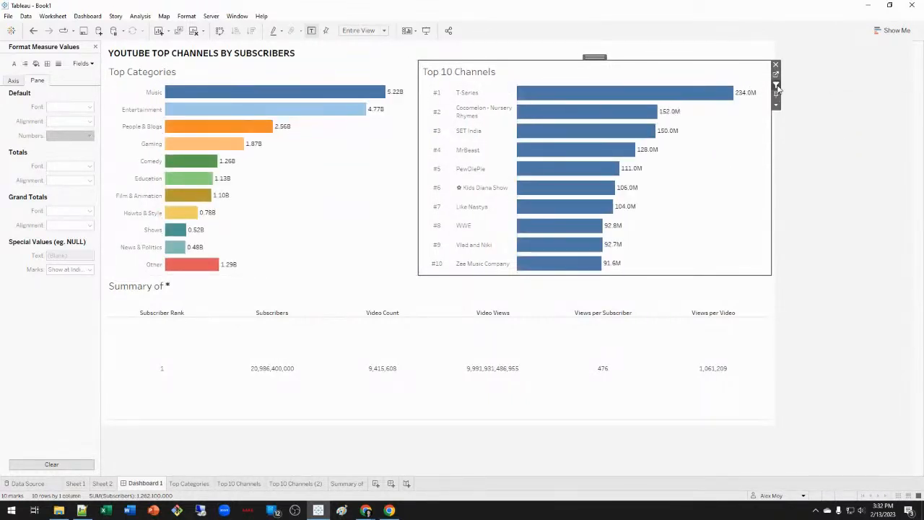
Add a filter action with source Top 10 Channels and target Summary of only.
click(87, 16)
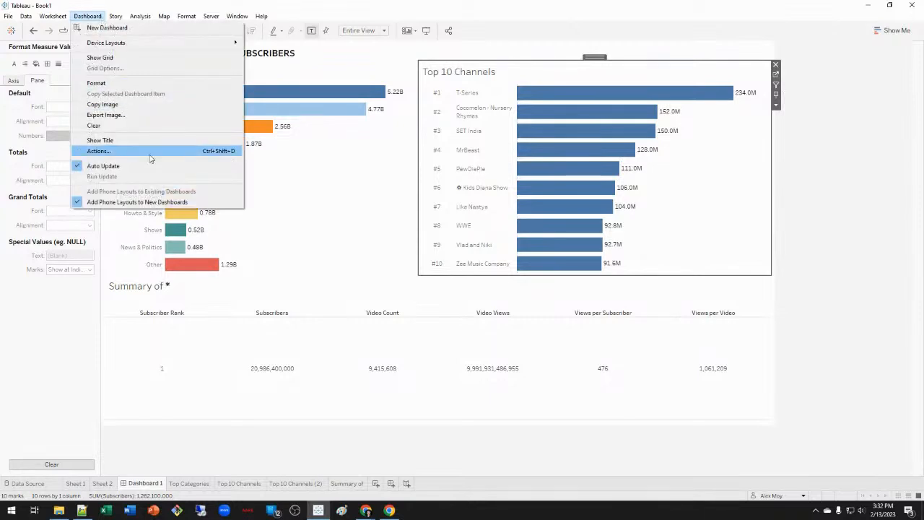
click(102, 151)
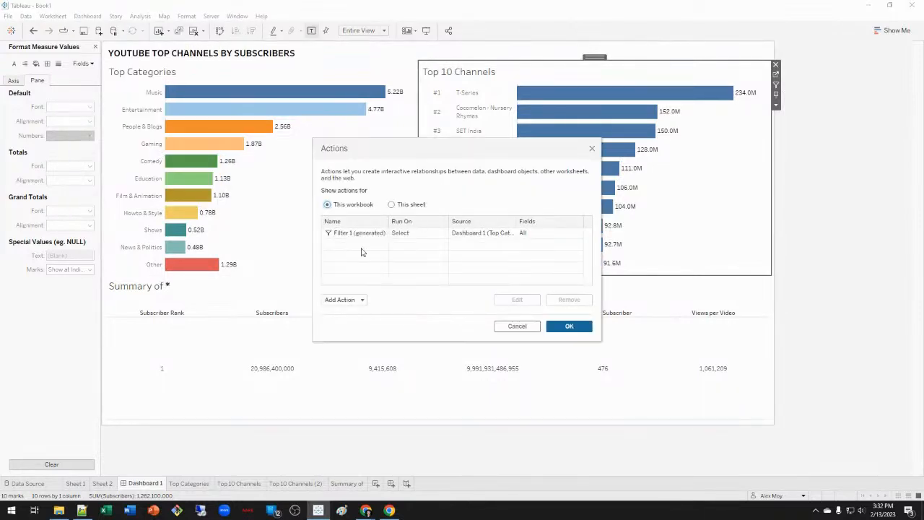
click(362, 300)
click(367, 243)
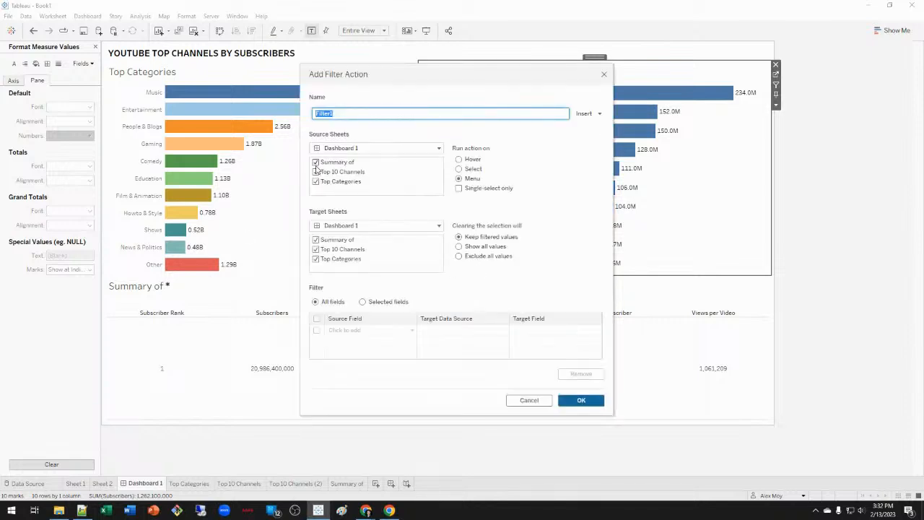
click(316, 164)
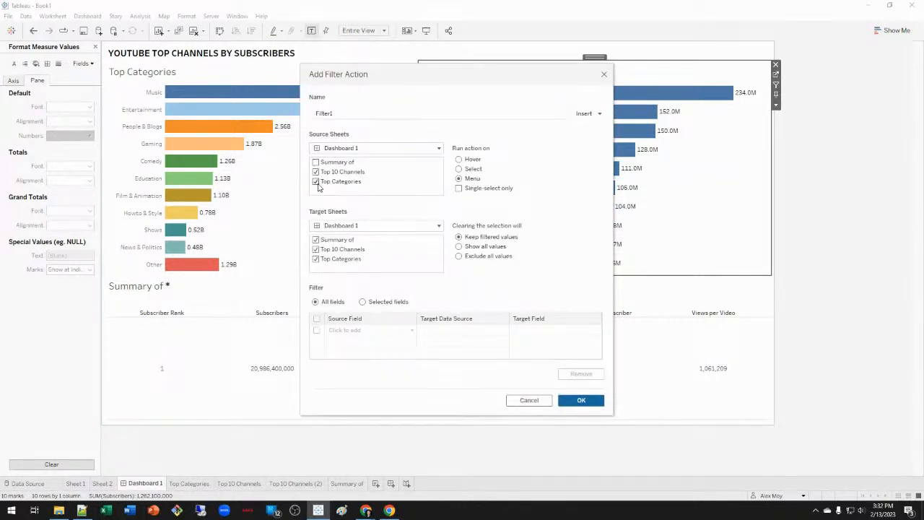
click(316, 182)
click(316, 249)
click(316, 259)
Name the action Channel Filter, allow single select, save it, and test with T-Series.
double_click(427, 112)
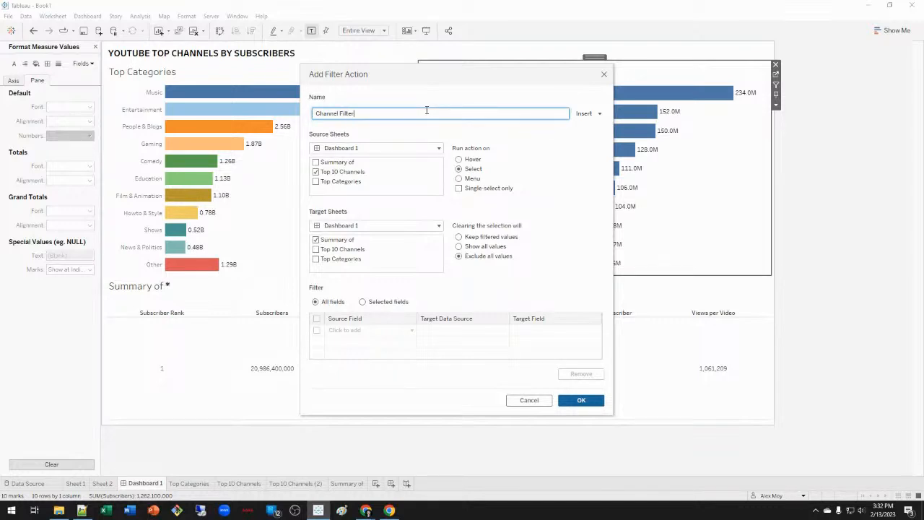
click(477, 189)
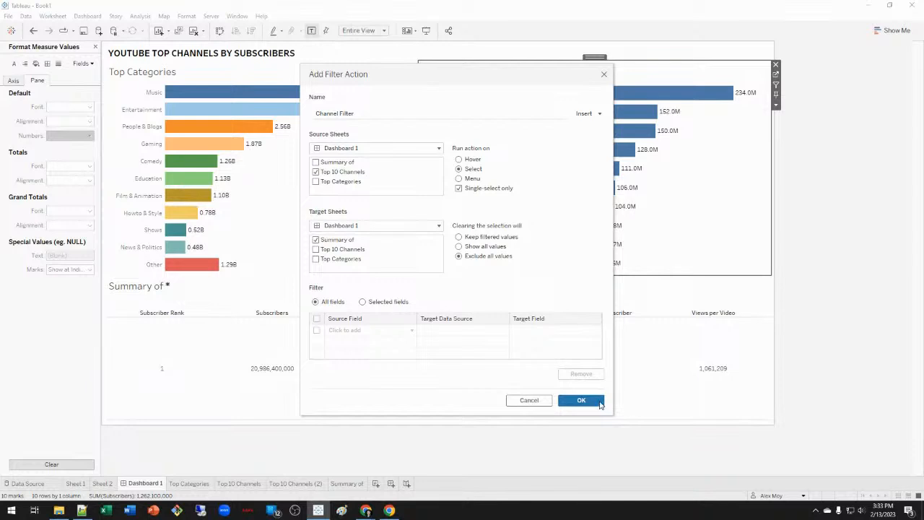
click(599, 406)
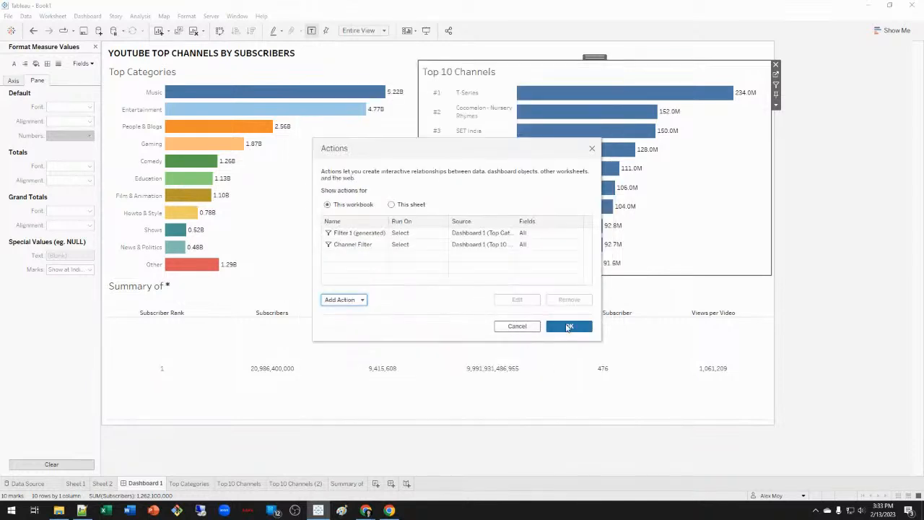
click(569, 328)
click(574, 94)
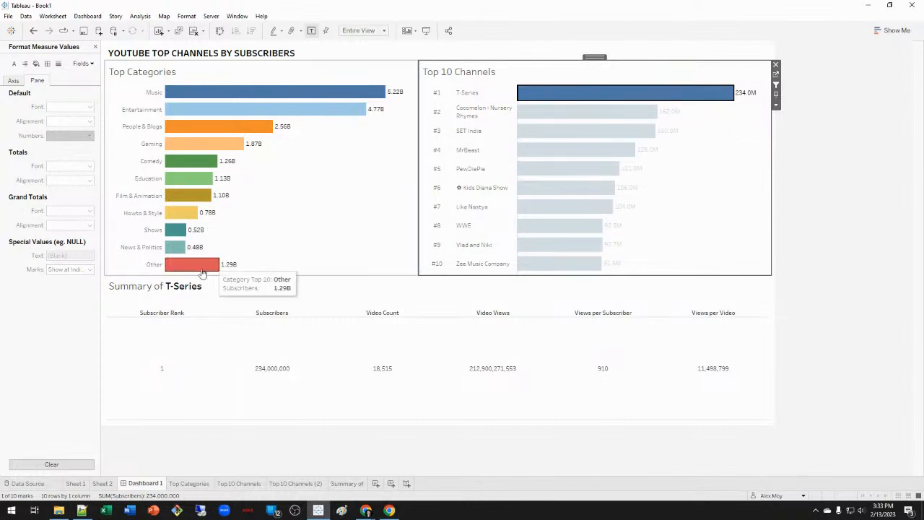
Select Cocomelon, SET India and MrBeast bars in turn, then clear the selection.
click(563, 112)
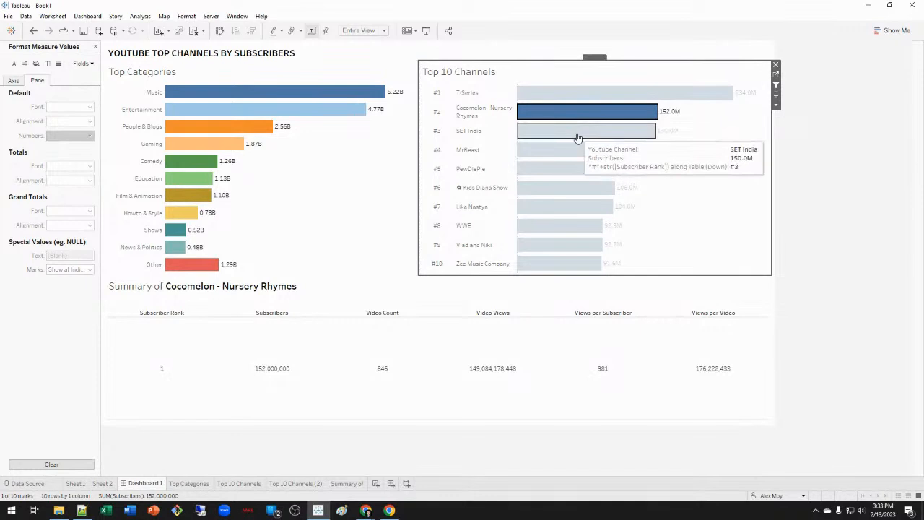
click(577, 138)
click(578, 138)
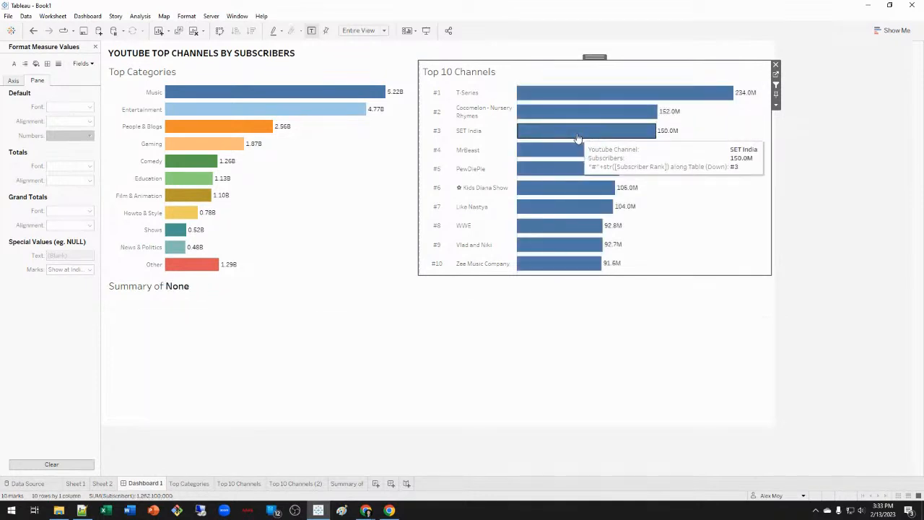
click(578, 138)
click(578, 138)
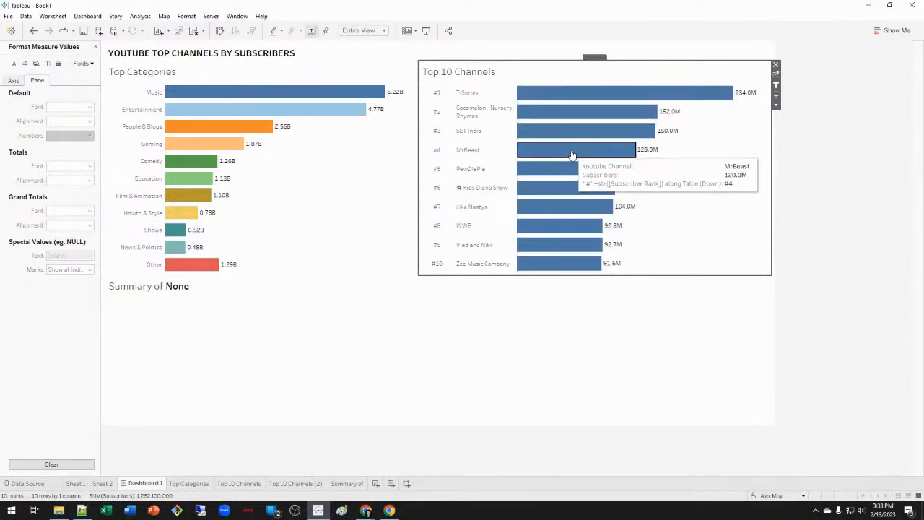
click(572, 155)
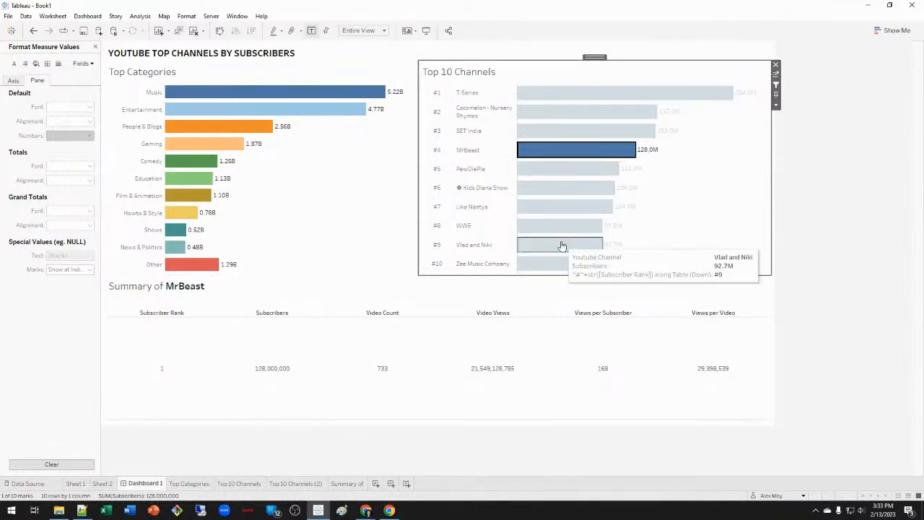
click(604, 152)
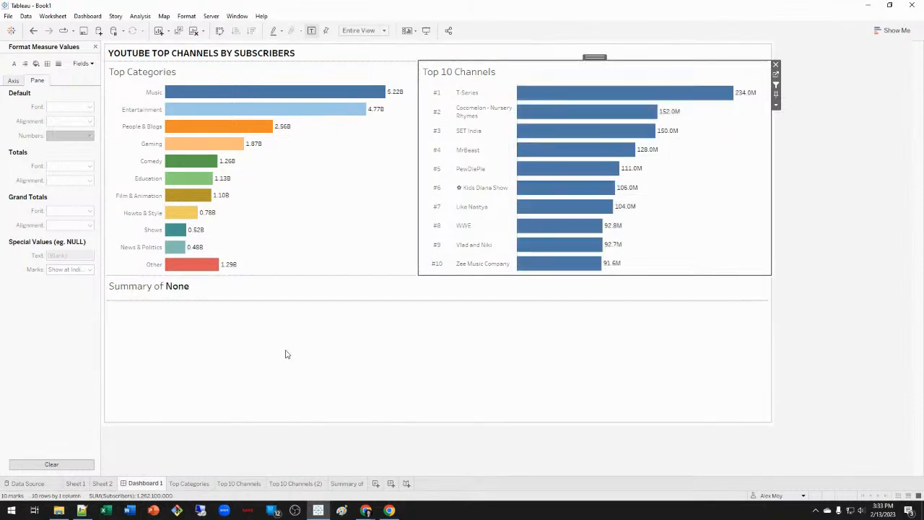
Try Distribute Contents Evenly on the dashboard container, then undo it.
click(316, 400)
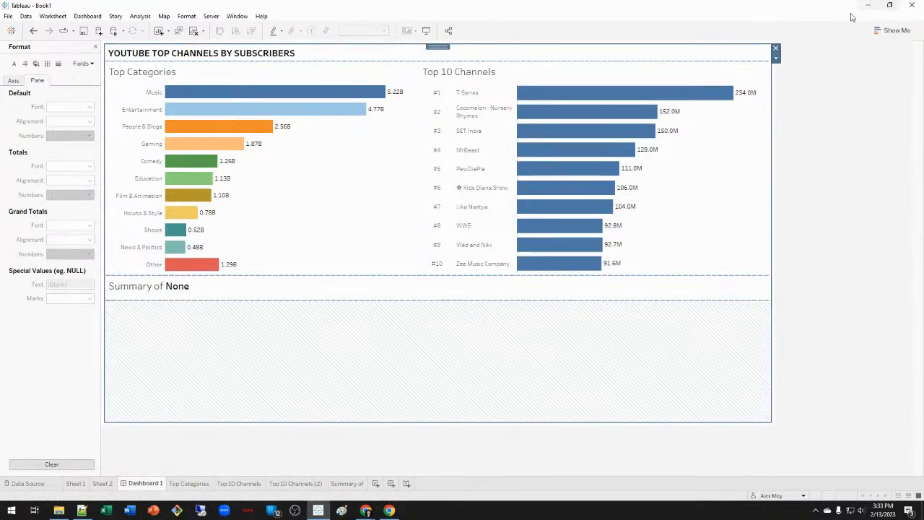
click(776, 59)
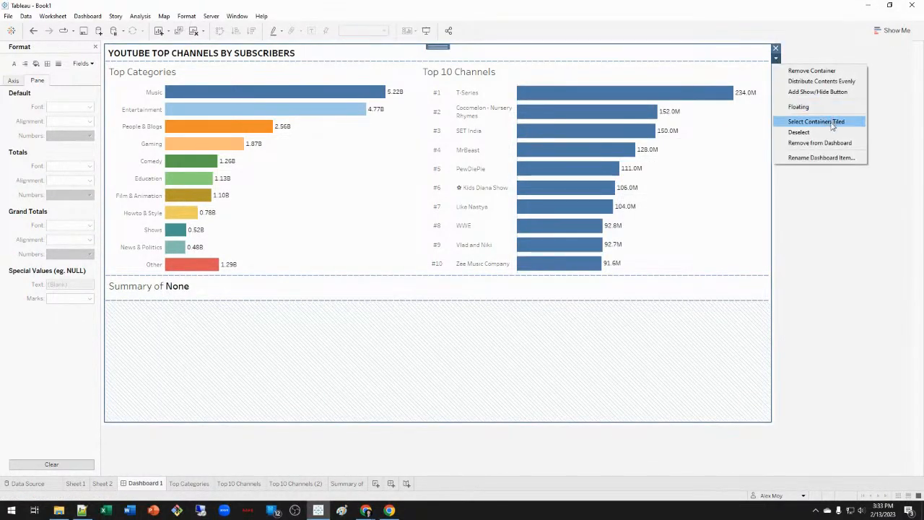
click(821, 81)
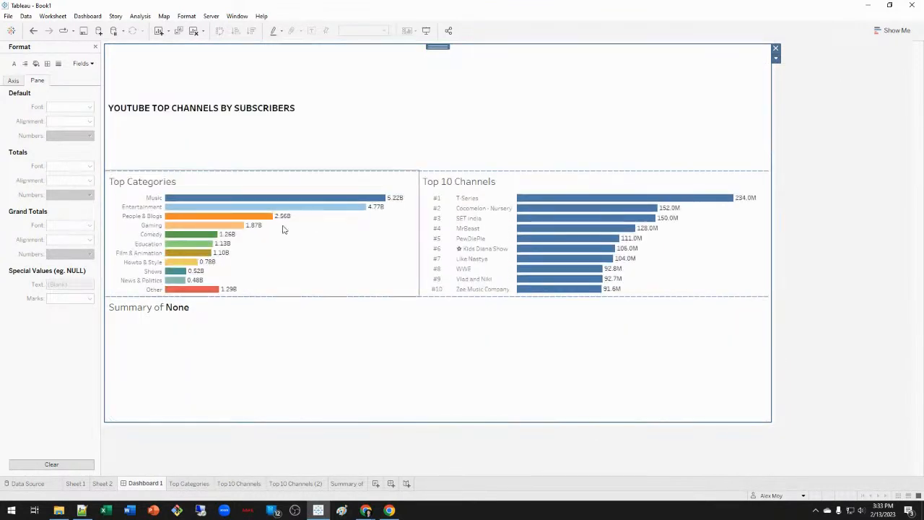
click(395, 125)
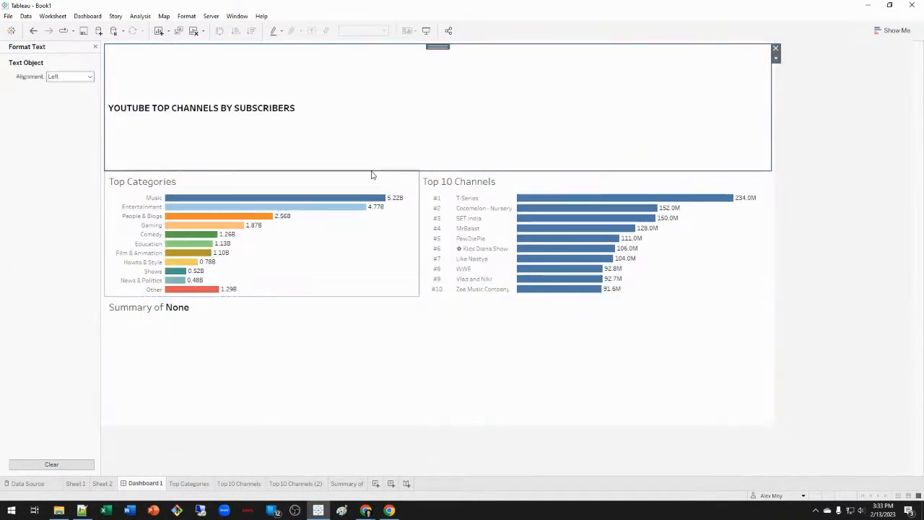
click(776, 58)
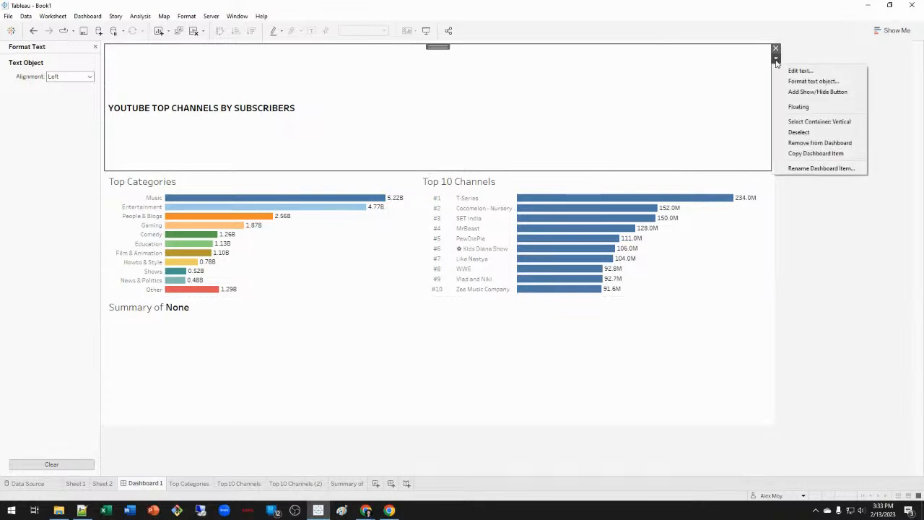
click(828, 123)
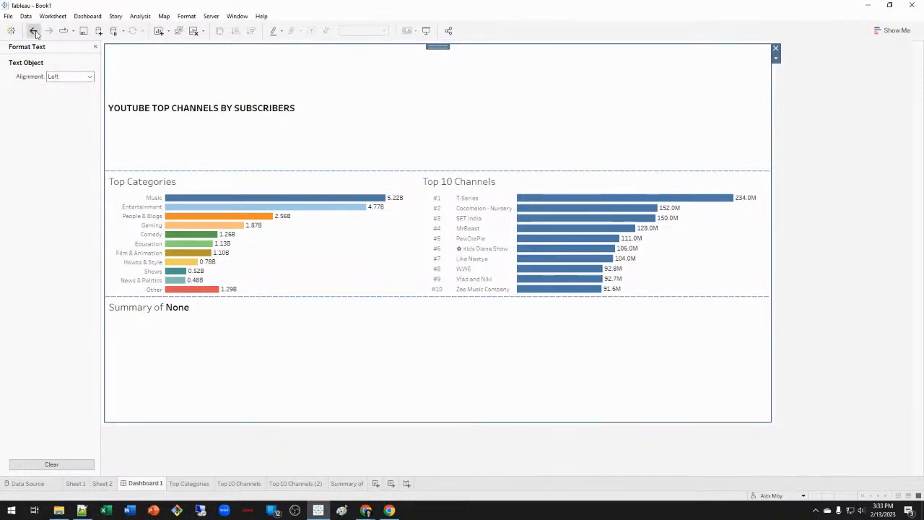
click(33, 30)
click(777, 60)
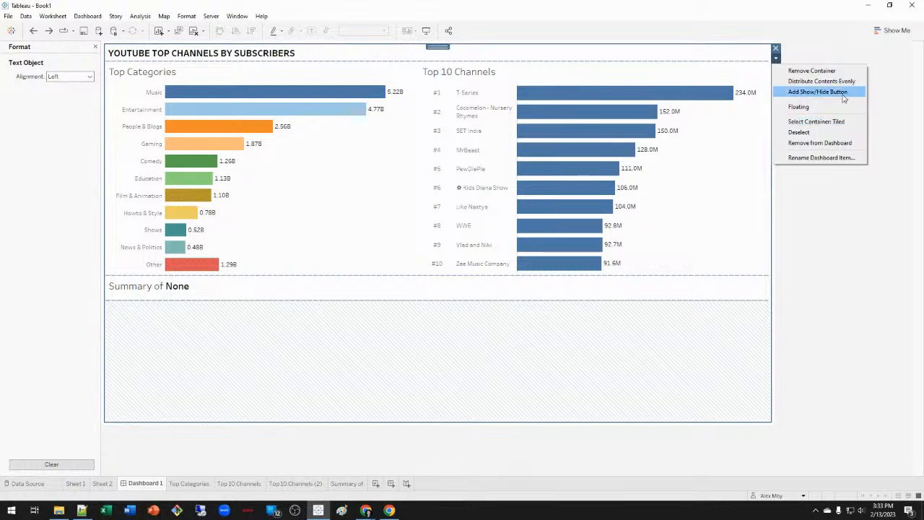
click(484, 325)
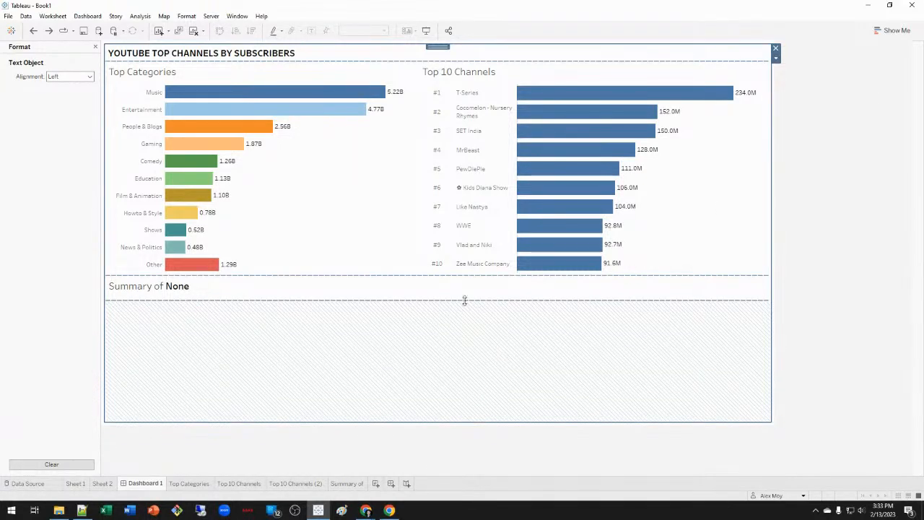
Move the dashboard title to a top strip and shrink its height.
click(462, 293)
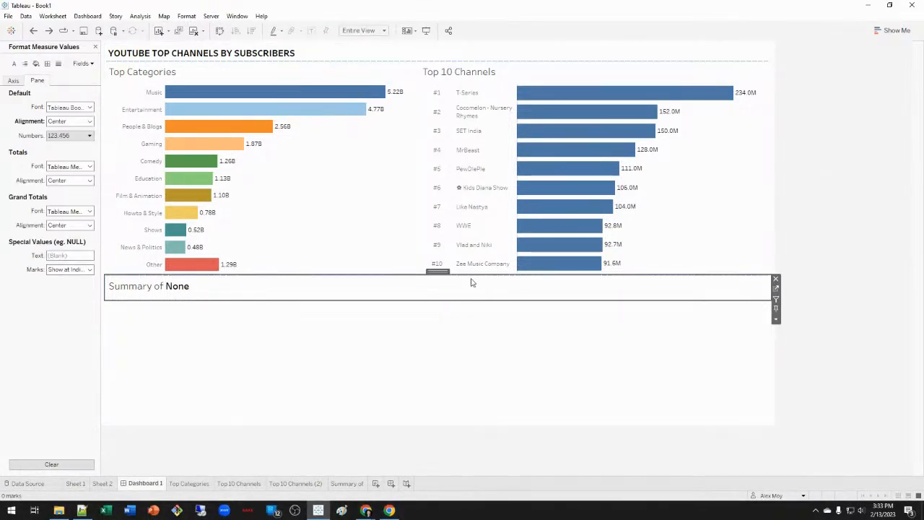
click(645, 51)
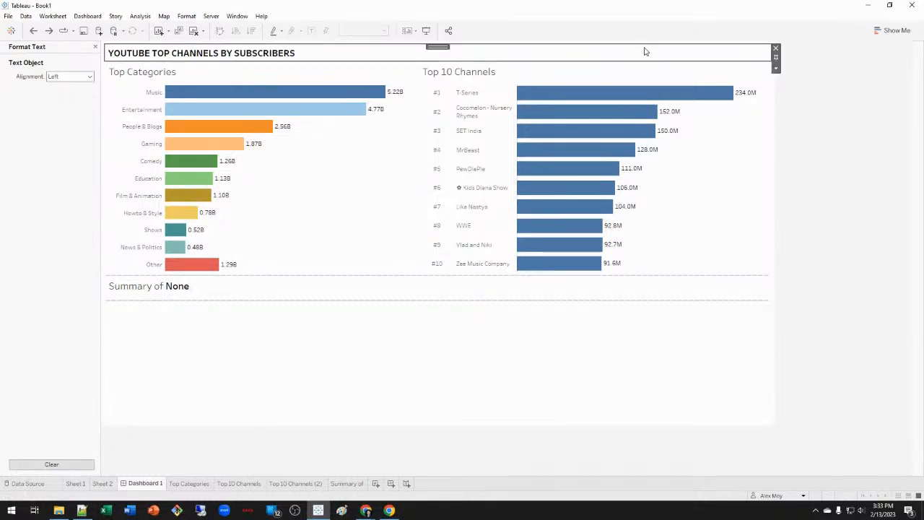
drag(438, 45, 466, 77)
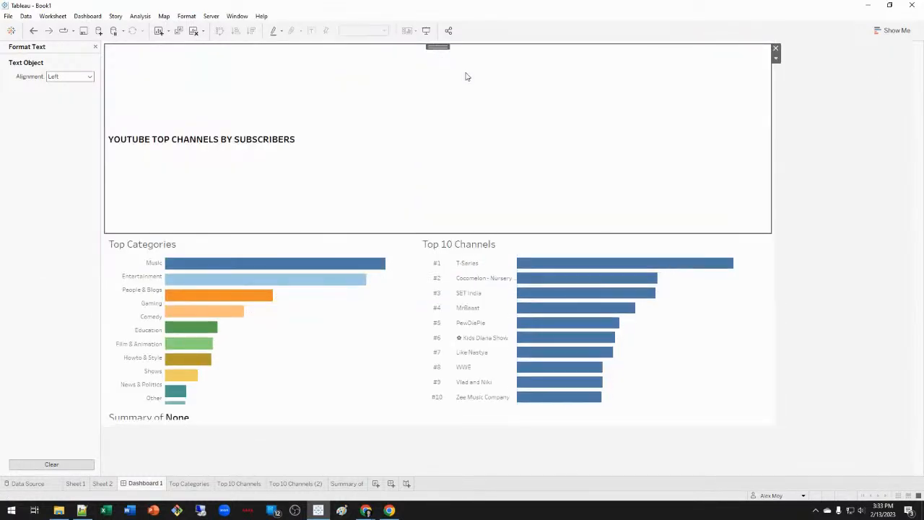
click(776, 57)
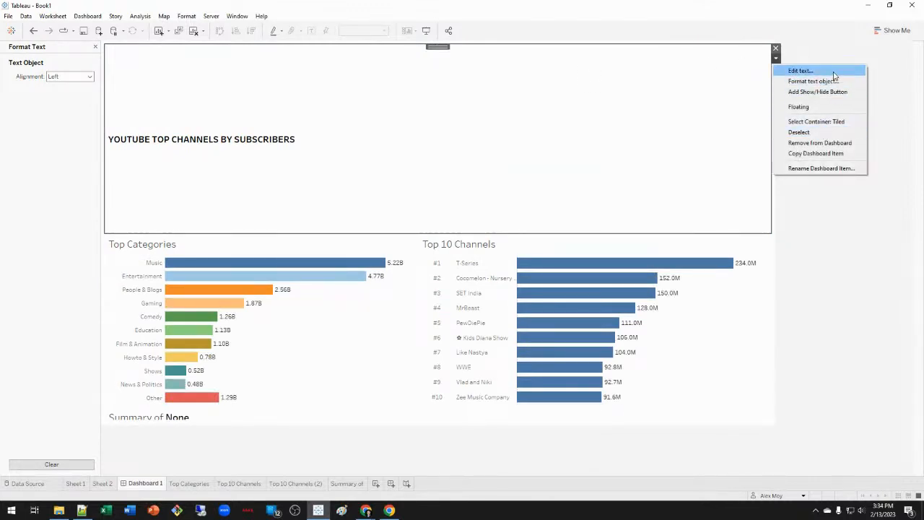
click(816, 107)
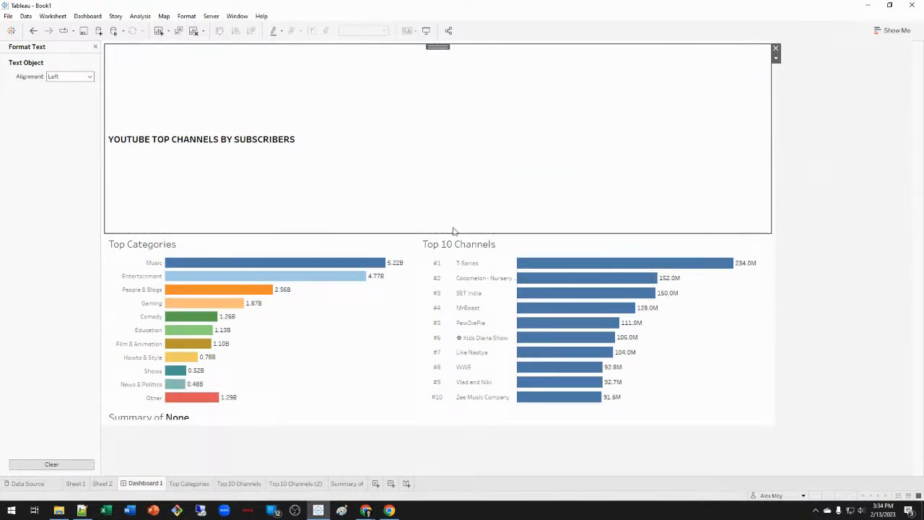
drag(453, 232, 467, 64)
Distribute the charts and summary evenly, undo it, and reselect the summary and Top 10 Channels.
click(482, 352)
click(776, 80)
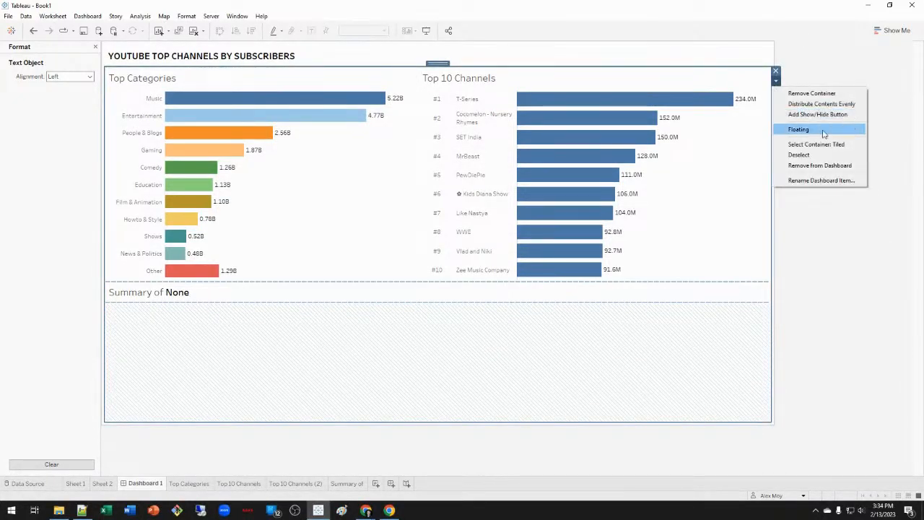
click(850, 104)
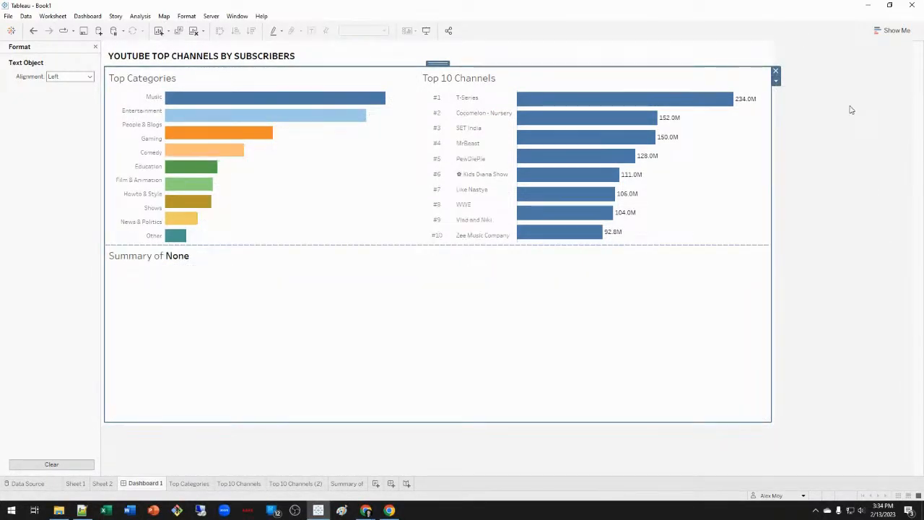
click(396, 248)
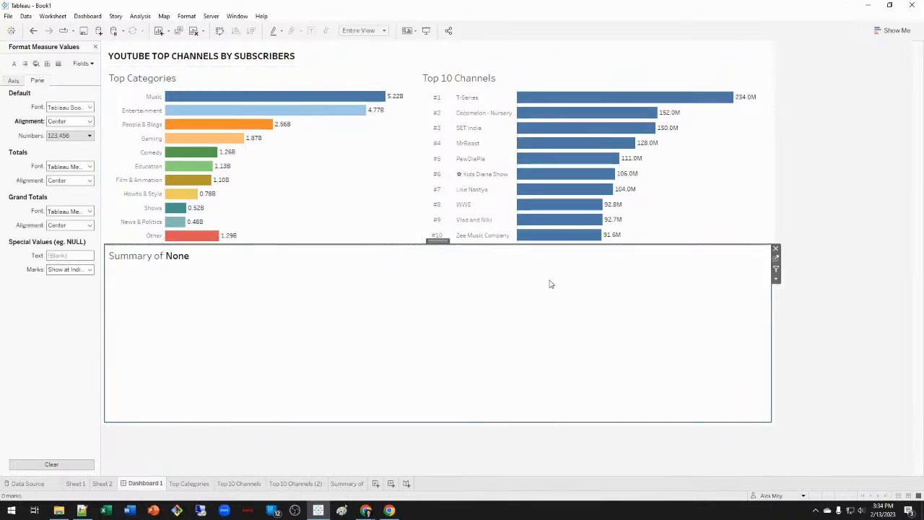
click(33, 30)
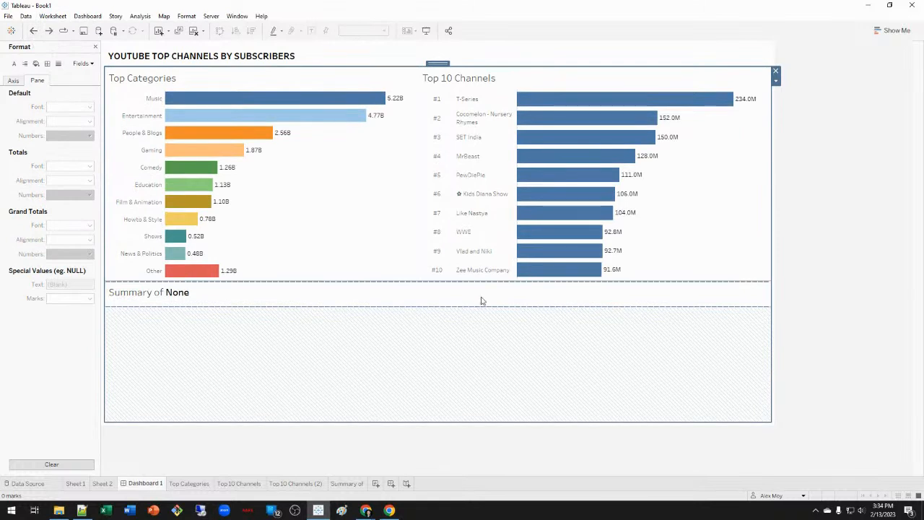
click(484, 300)
click(771, 325)
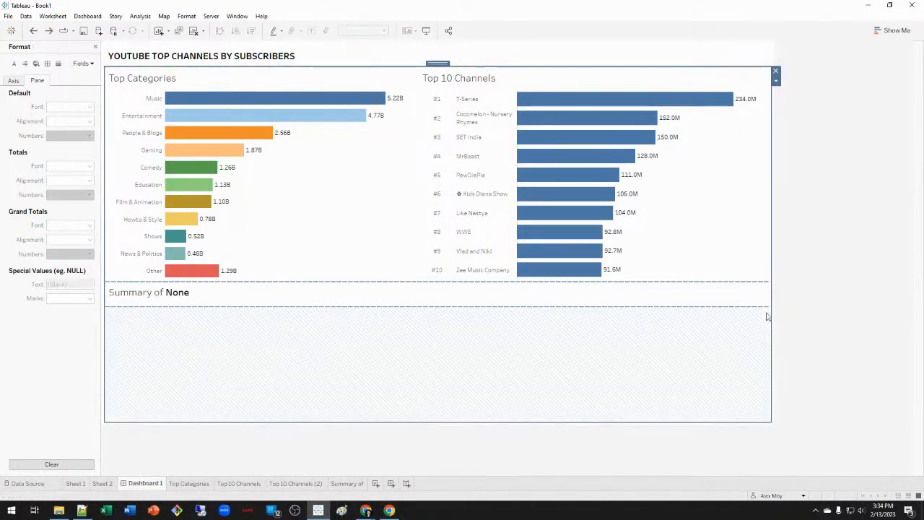
click(733, 299)
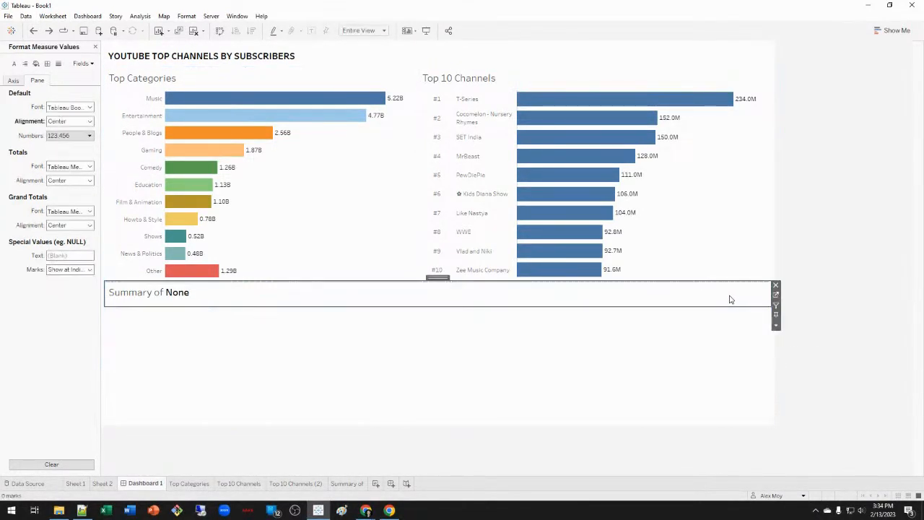
click(731, 243)
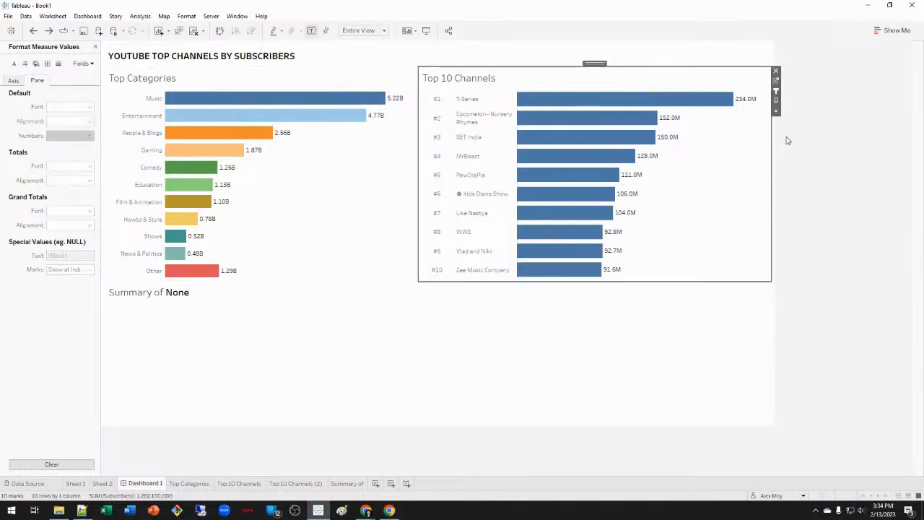
Unpin the horizontal container holding both charts so the charts grow taller.
click(776, 112)
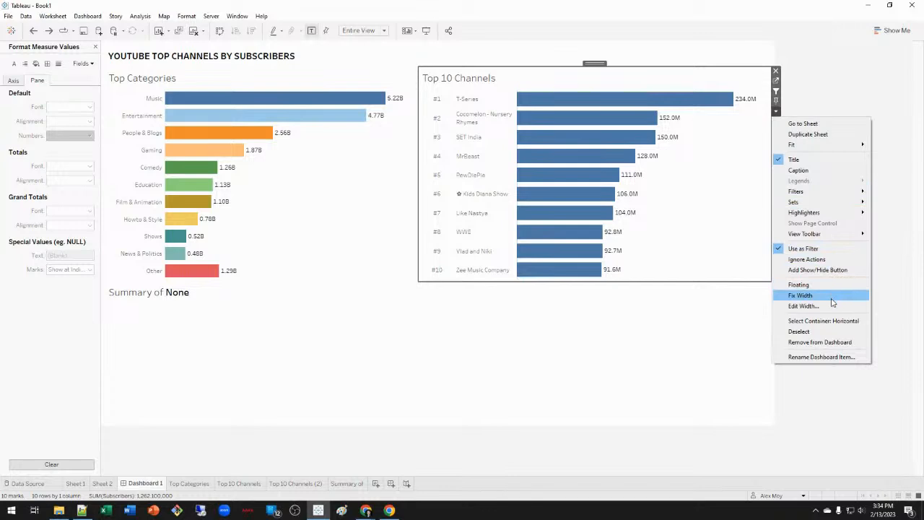
click(834, 321)
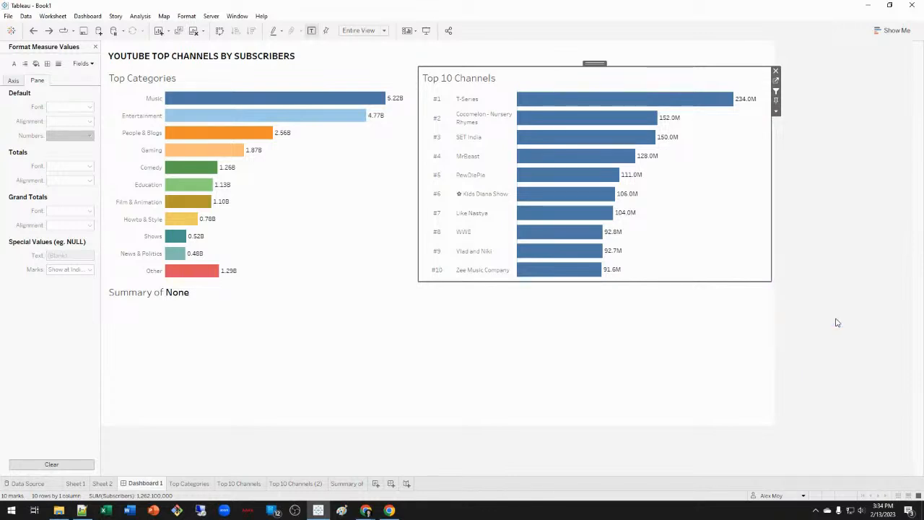
click(777, 81)
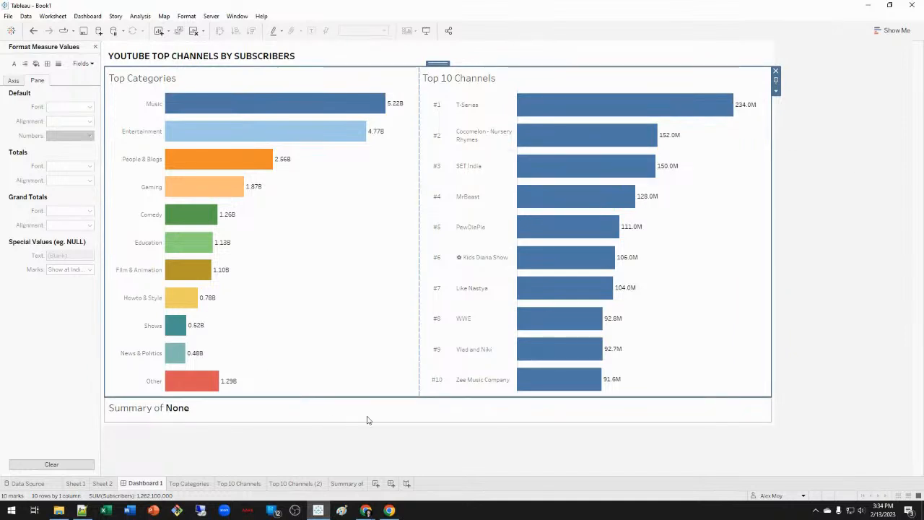
Test the filter with PewDiePie and SET India, ending on PewDiePie.
click(559, 228)
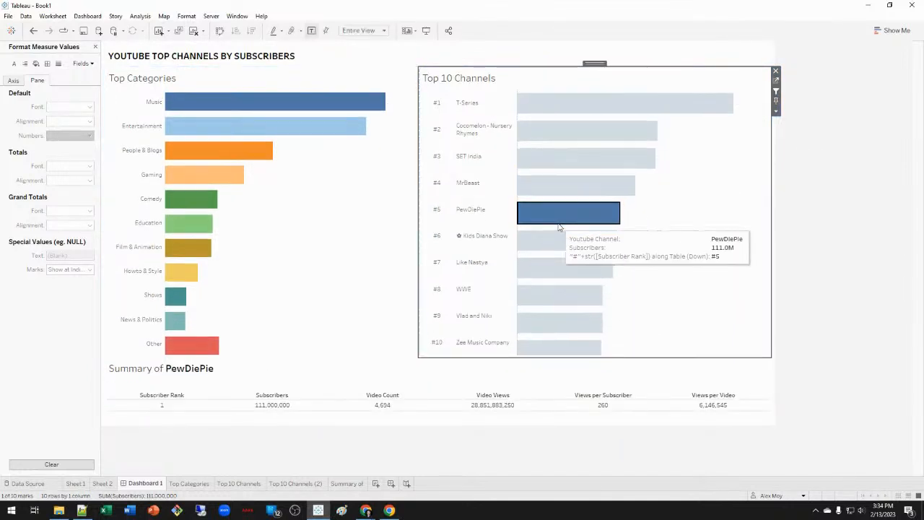
click(587, 172)
click(668, 178)
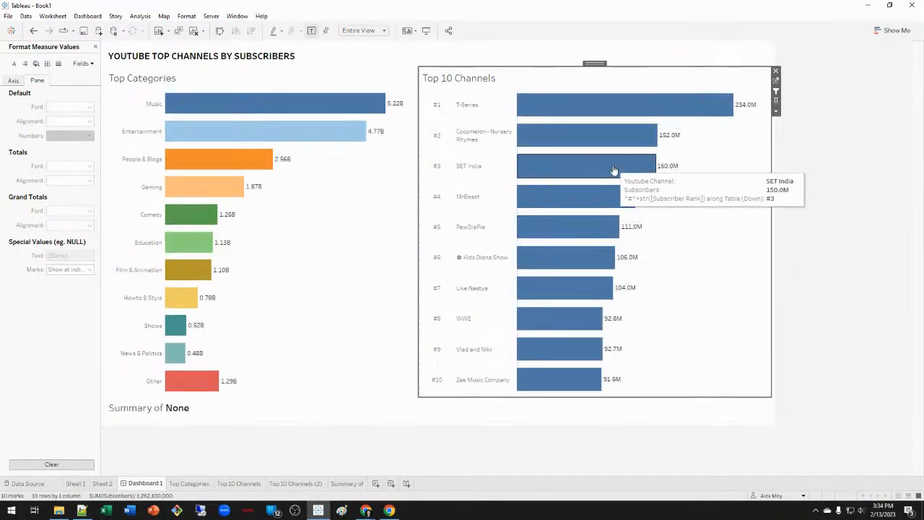
click(589, 230)
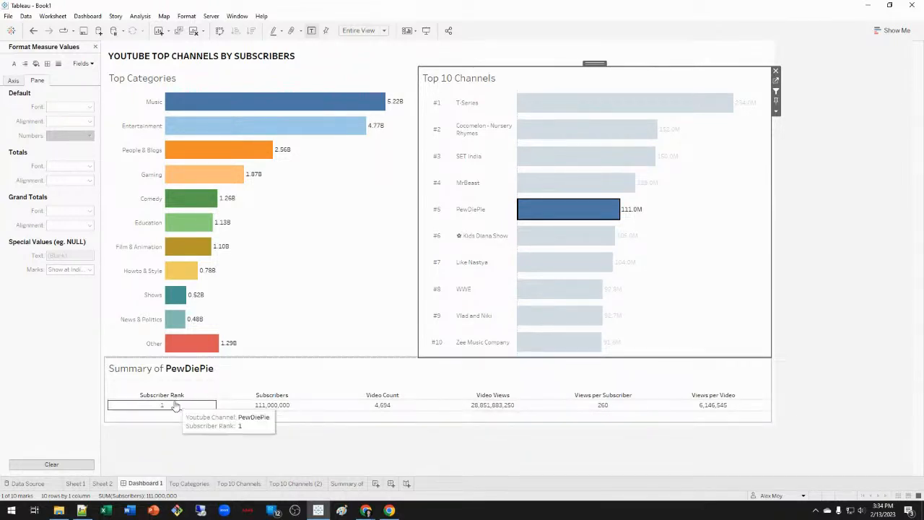
click(95, 47)
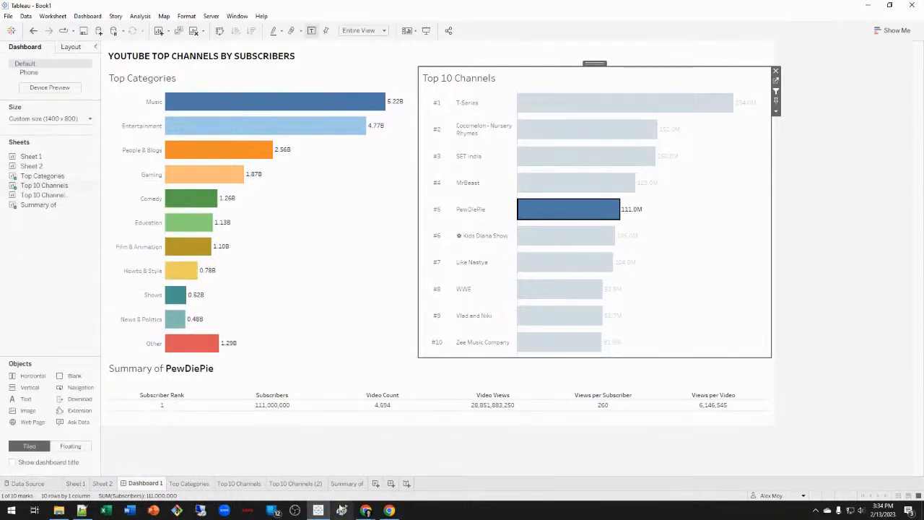
Check Subscriber Rank's table calculation on the Summary of sheet, closing without changes, then switch to Chrome.
click(346, 484)
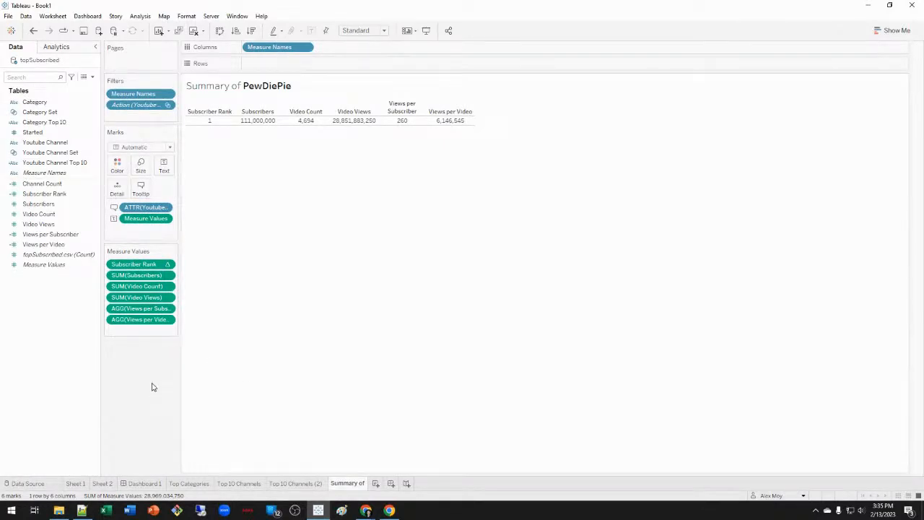
right_click(153, 270)
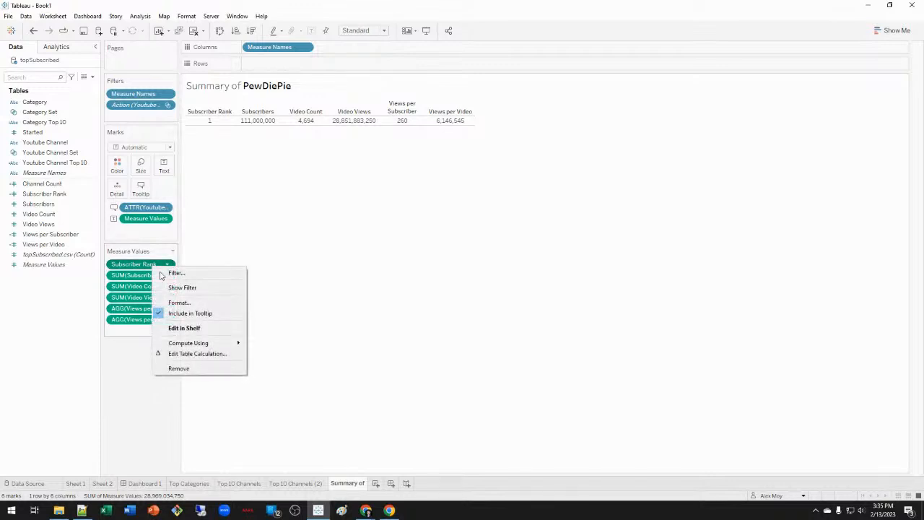
click(218, 355)
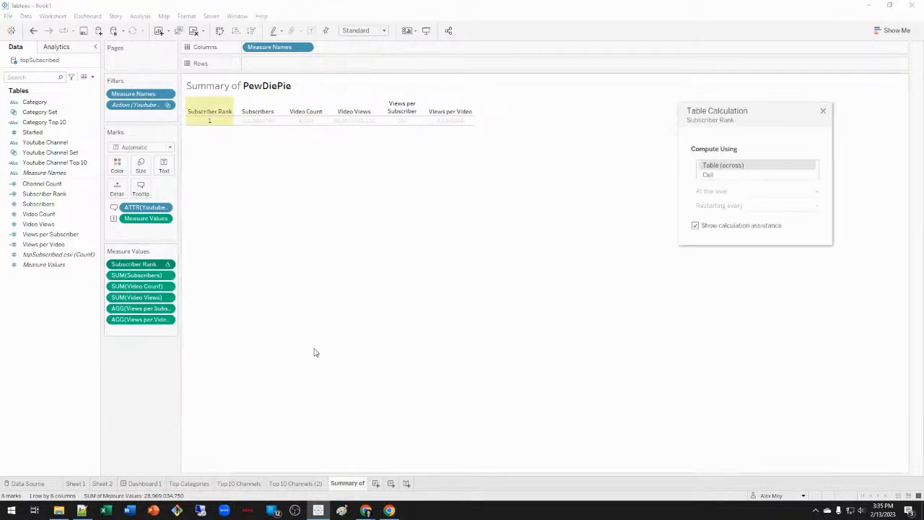
click(823, 111)
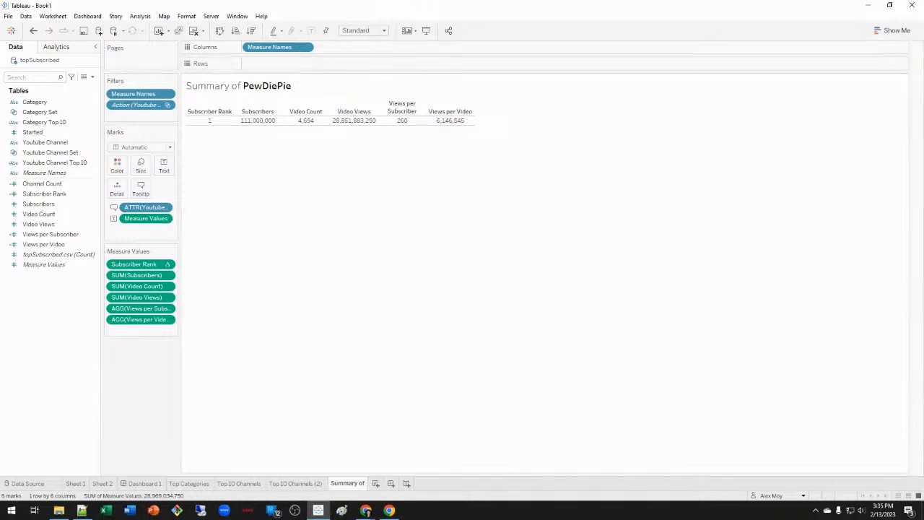
click(366, 511)
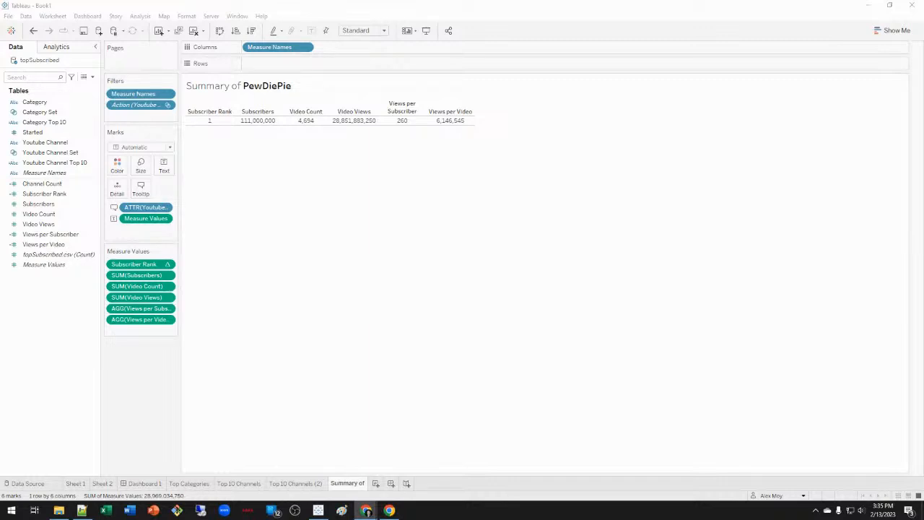
Return to Tableau and open the Data pane's menu to create a calculated field.
click(132, 374)
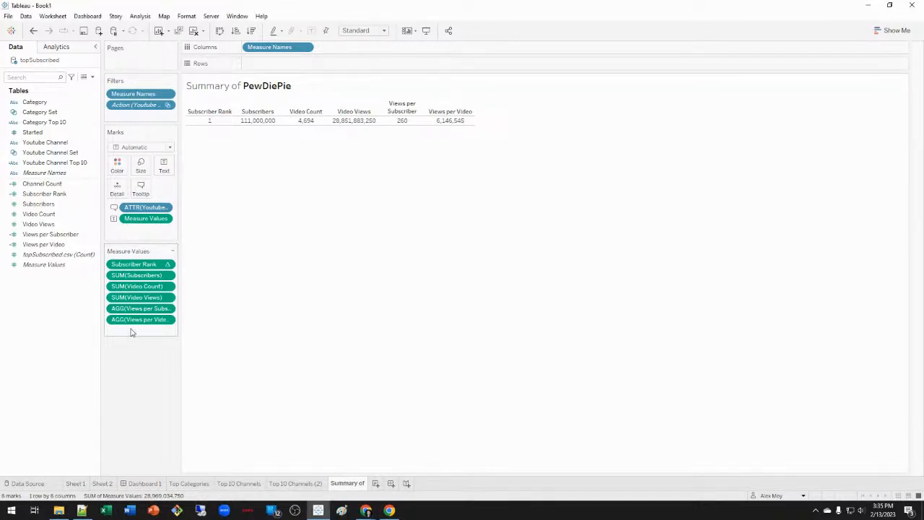
right_click(58, 196)
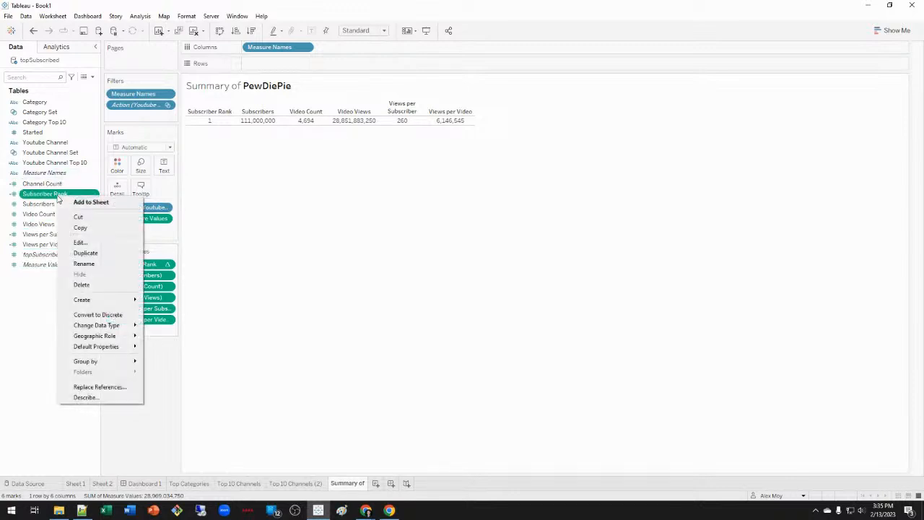
click(31, 345)
right_click(46, 321)
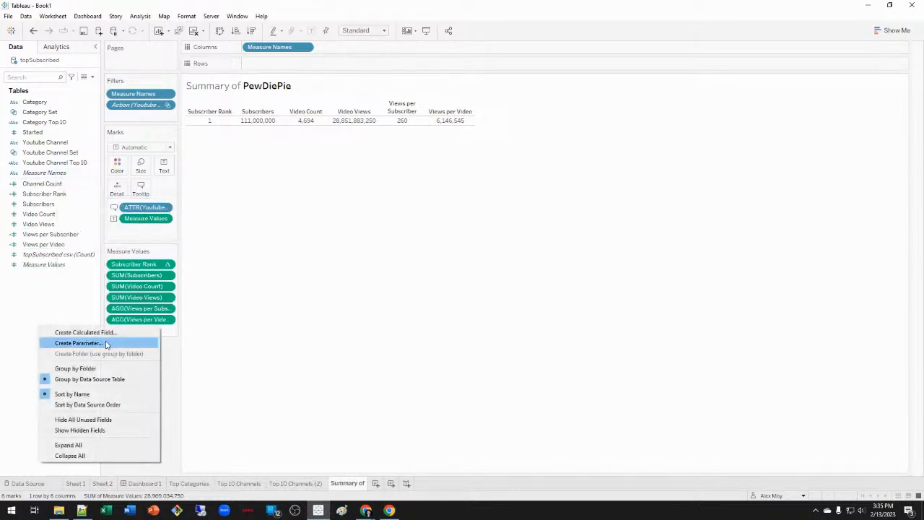
click(101, 333)
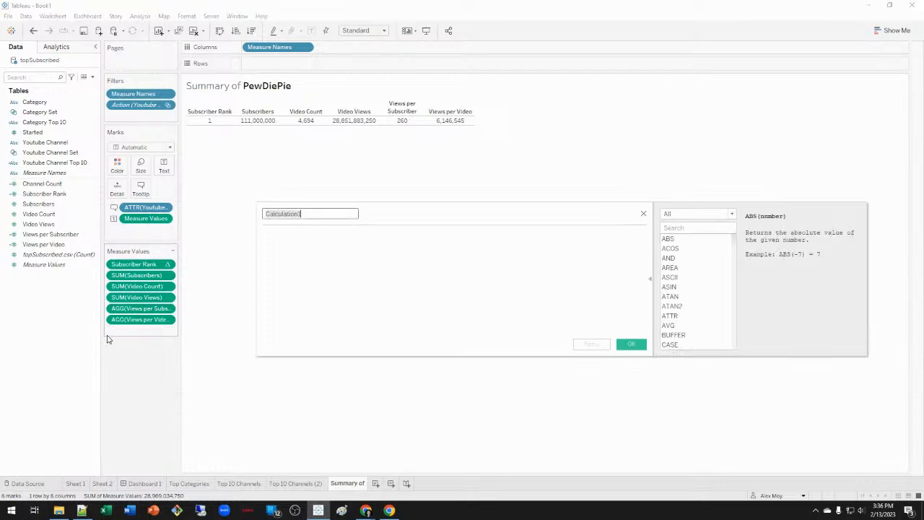
Create calculated field Global Subscriber Rank as rank(sum({fixed : sum([Subscribers])}), 'desc').
text(Fixed Subscr)
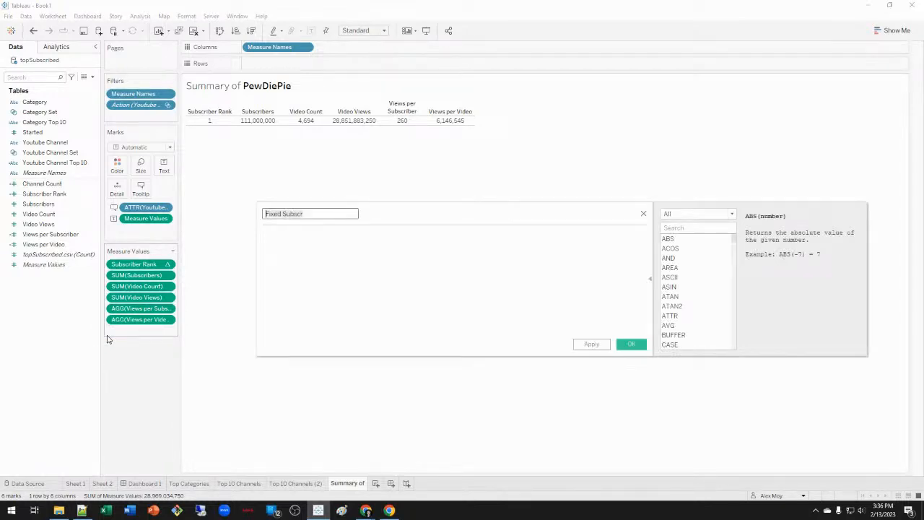
key(BackSpace)
text(Global Subscriber Rank)
key(Tab)
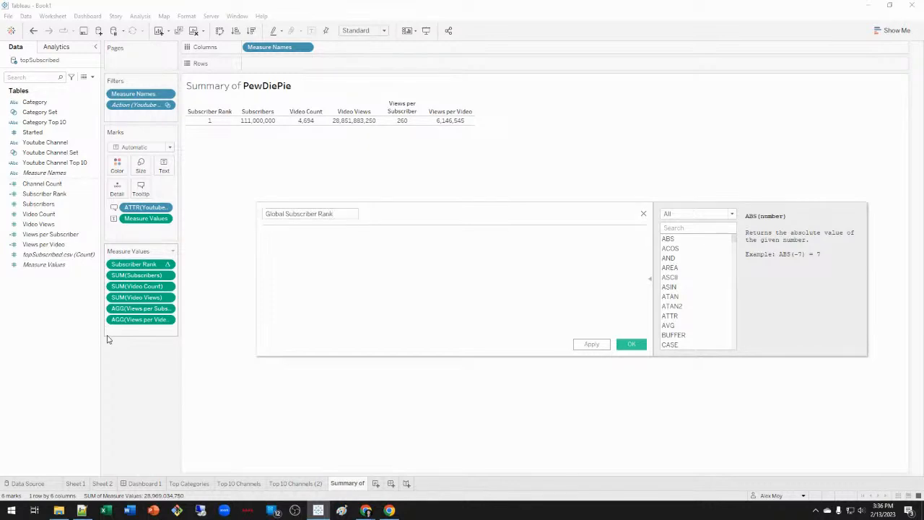
text(rank(sum( {fixed)
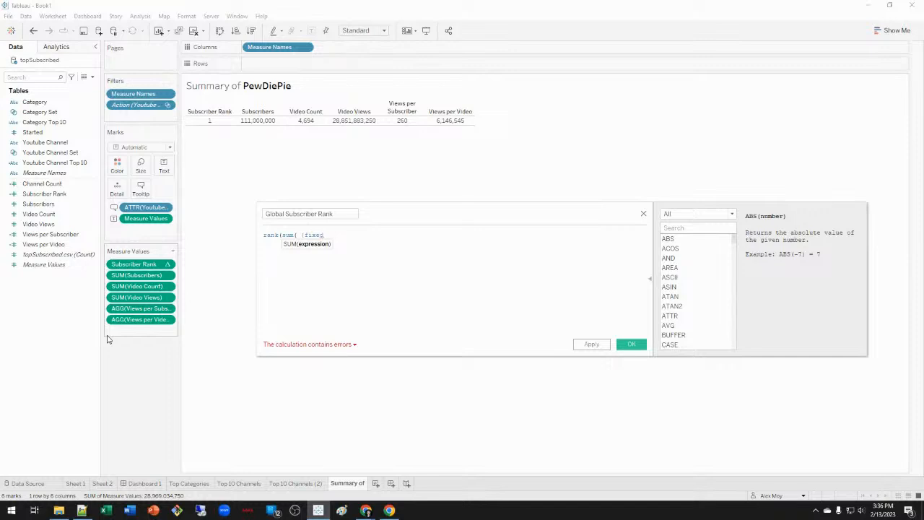
text(: s)
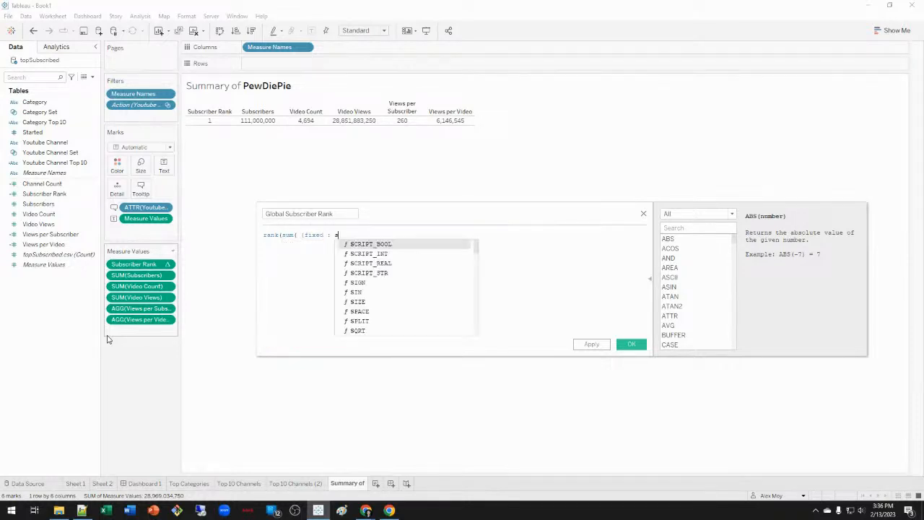
text(um(sub)
key(Down)
key(Return)
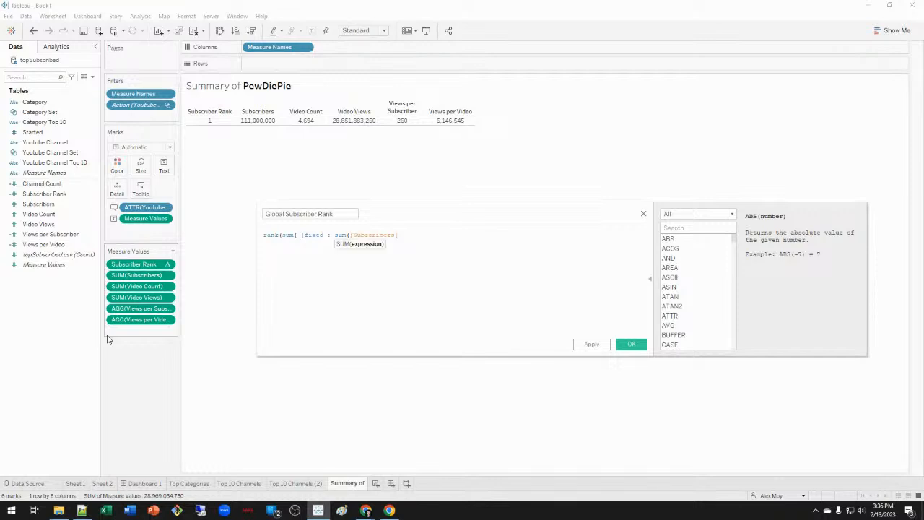
text()}))
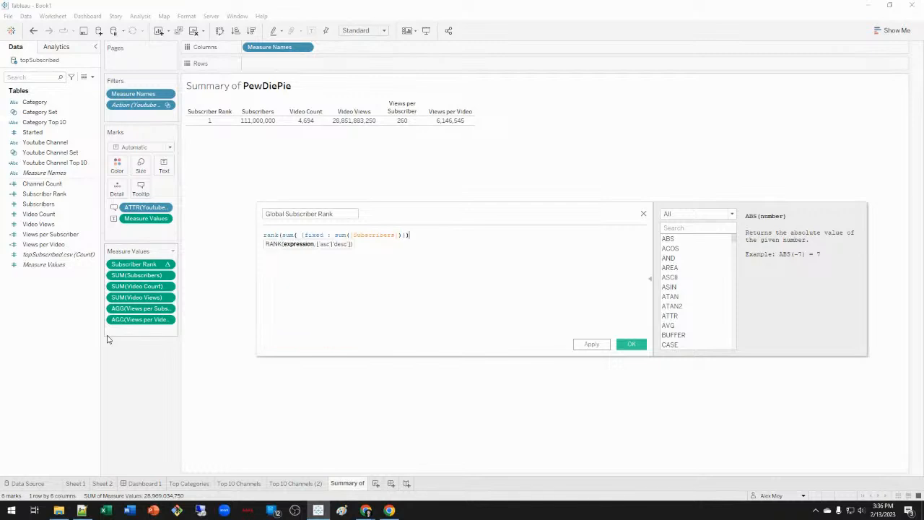
text(, 'aesc'))
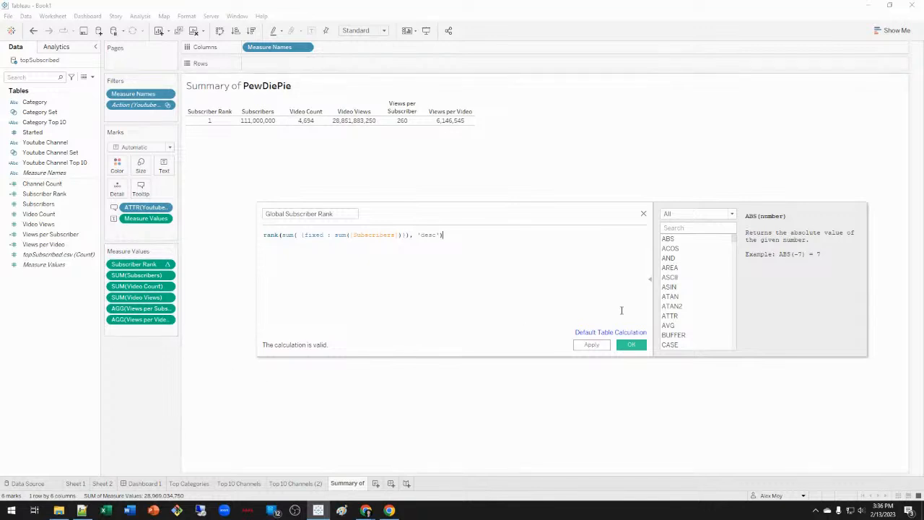
click(632, 348)
Add Global Subscriber Rank to the summary's Measure Values, computed using Cell.
drag(57, 202, 162, 263)
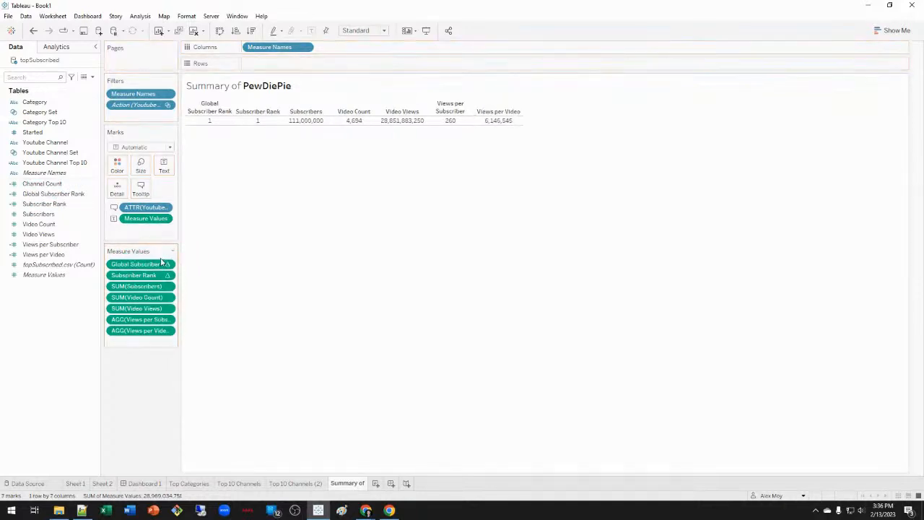
right_click(151, 268)
mouse_move(210, 345)
click(291, 355)
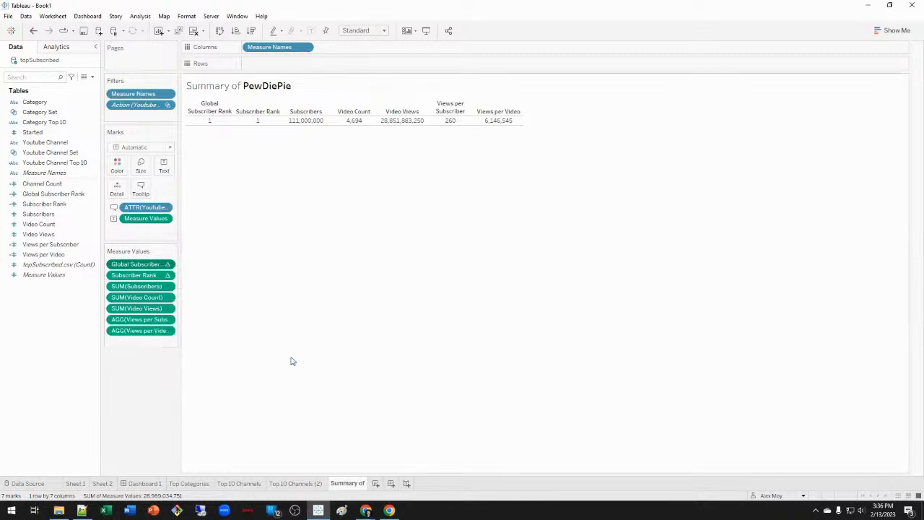
right_click(154, 265)
mouse_move(210, 341)
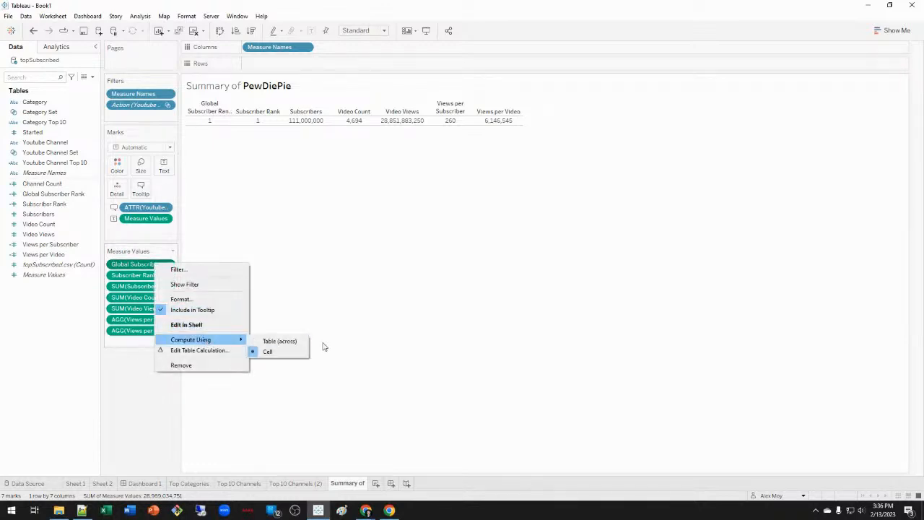
click(298, 342)
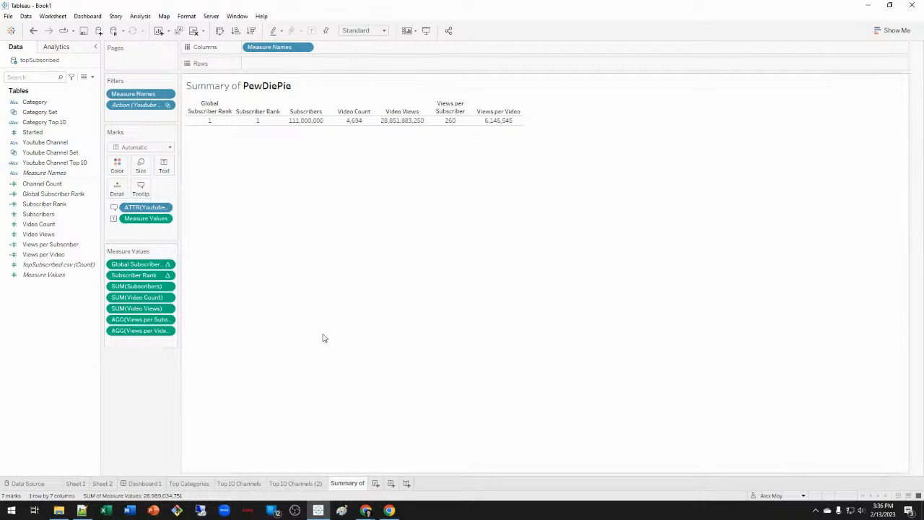
key(alt+Tab)
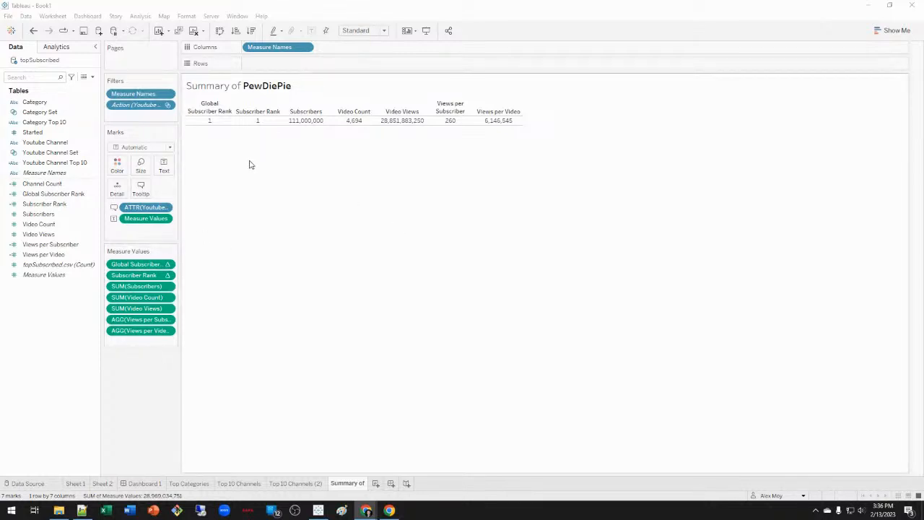
Edit Global Subscriber Rank to use an EXCLUDE [Youtube Channel] expression and apply it.
right_click(47, 196)
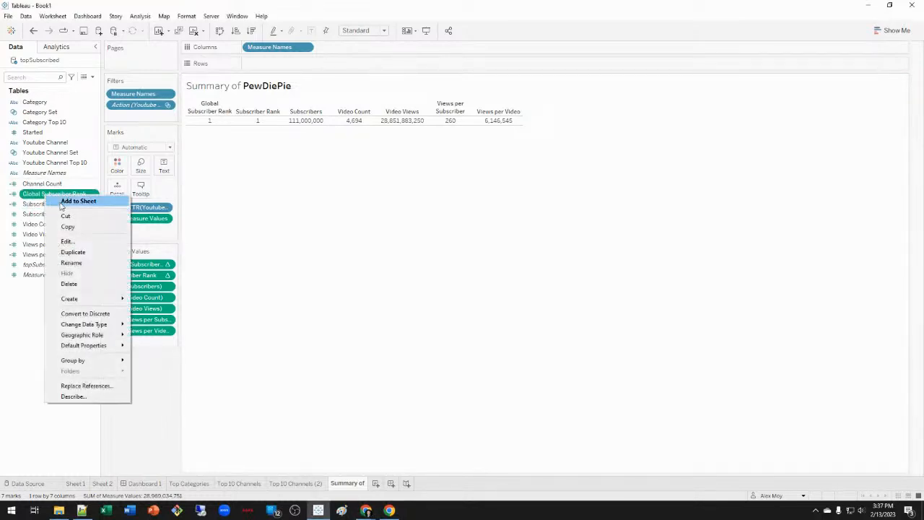
click(67, 241)
double_click(316, 239)
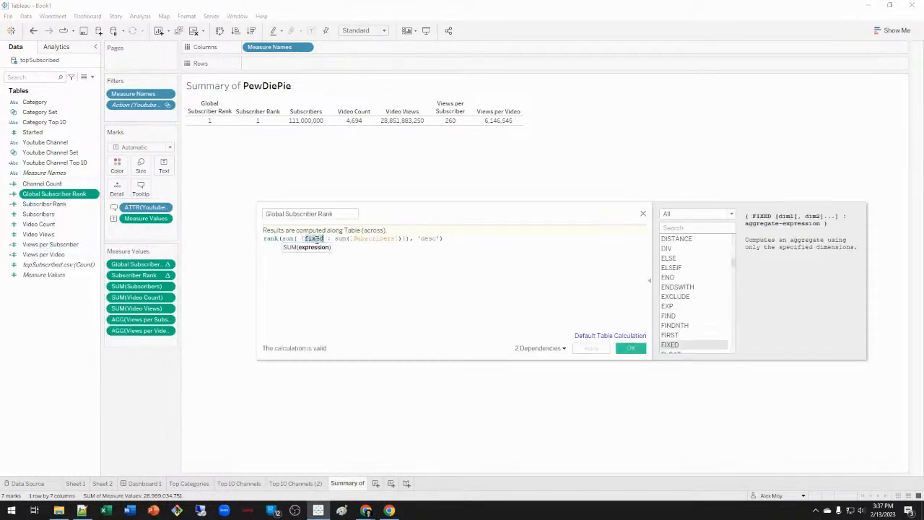
text(ex)
key(Return)
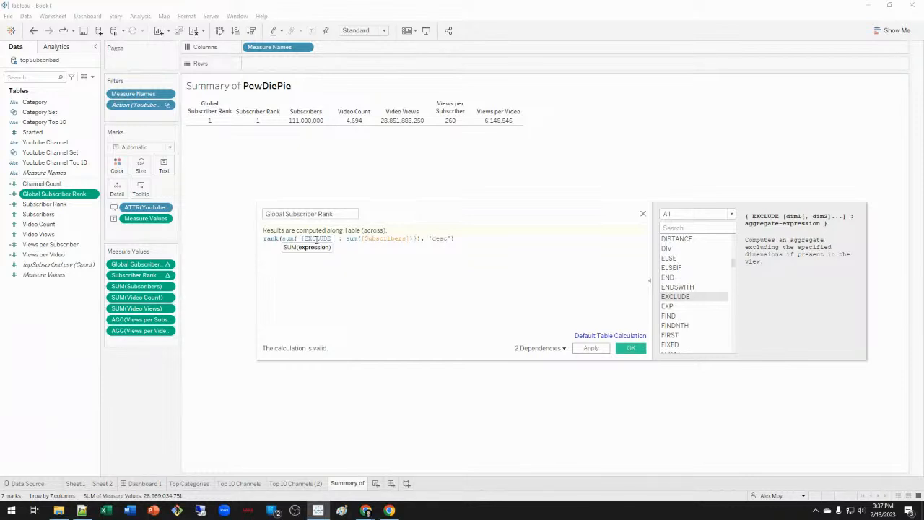
text(you)
key(Return)
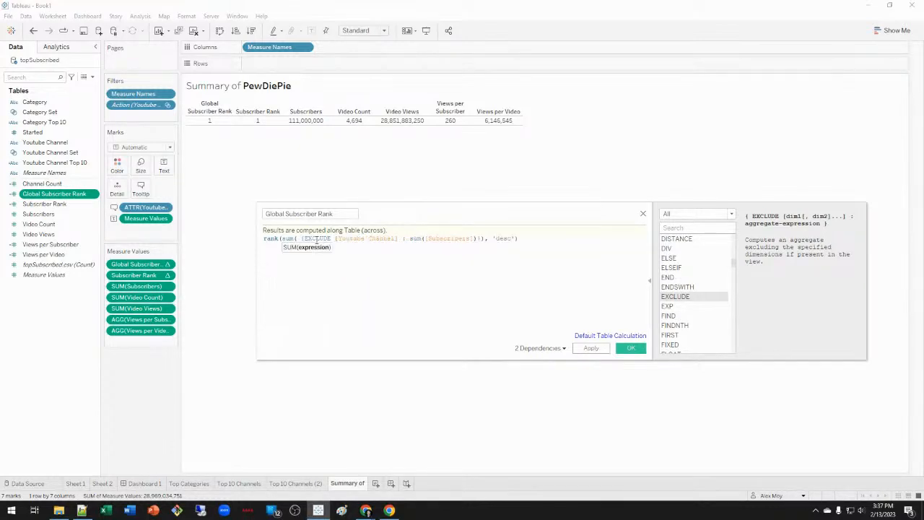
click(591, 349)
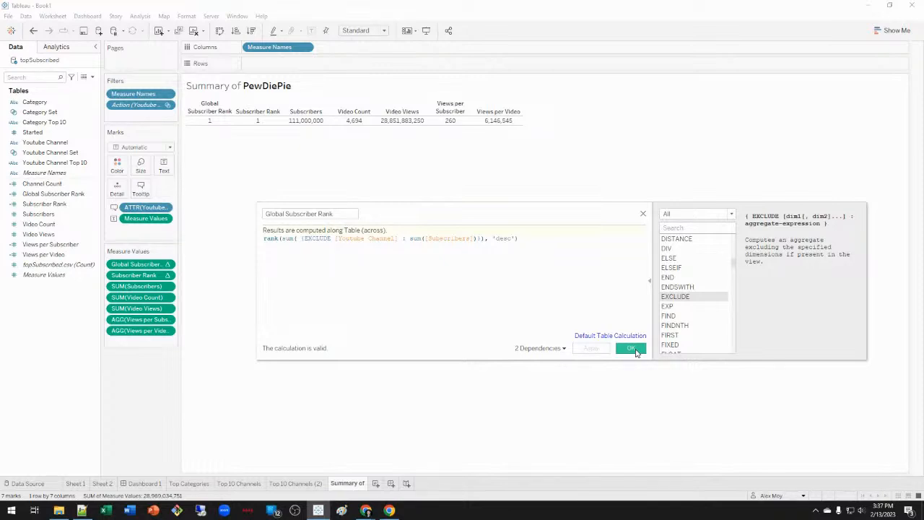
Change the expression to FIXED [Youtube Channel] and save the formula.
double_click(318, 238)
text(ixed)
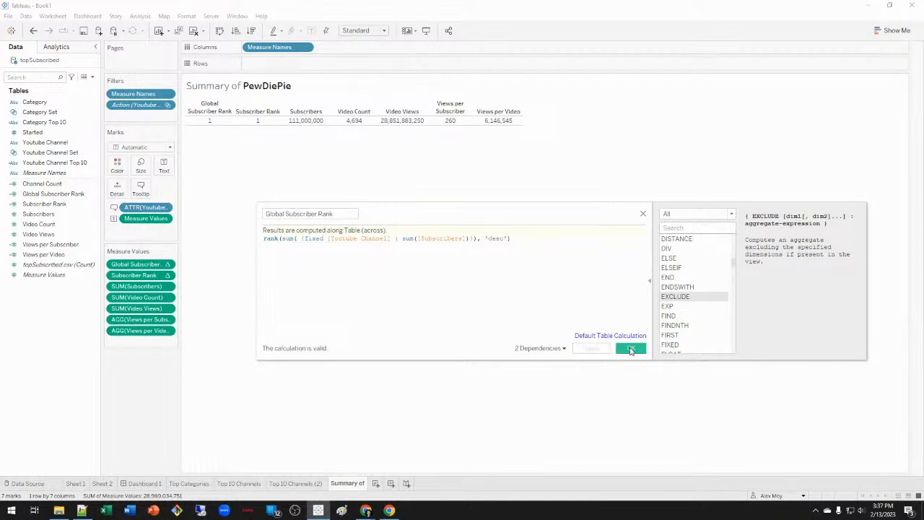
click(629, 350)
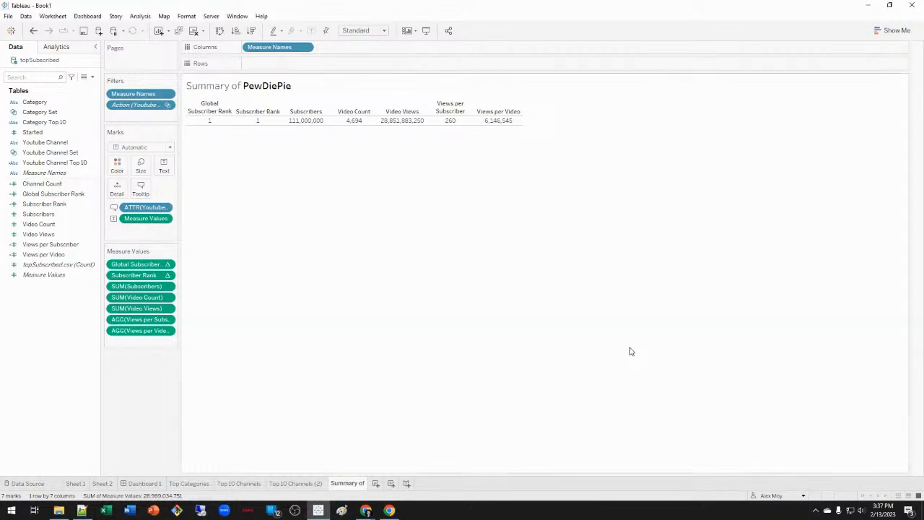
click(315, 484)
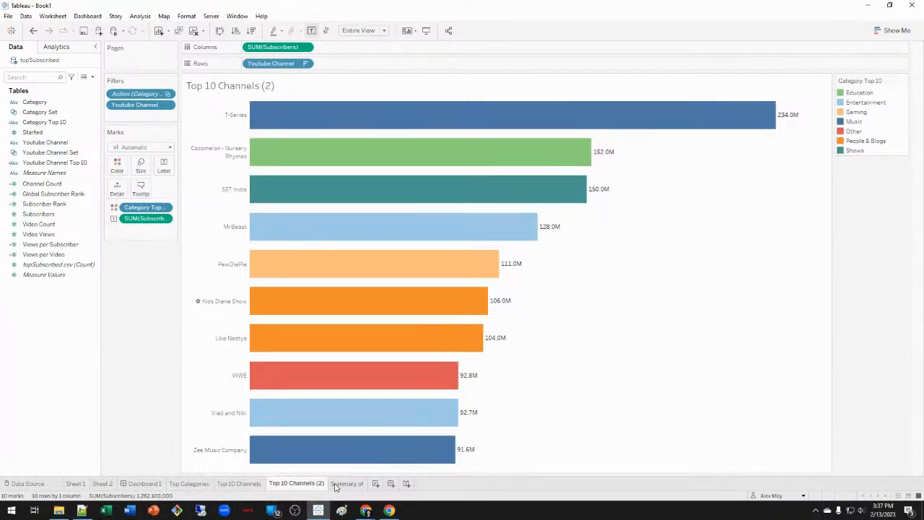
Remove Global Subscriber Rank from the Summary of sheet's measures, then open Dashboard 1.
click(348, 484)
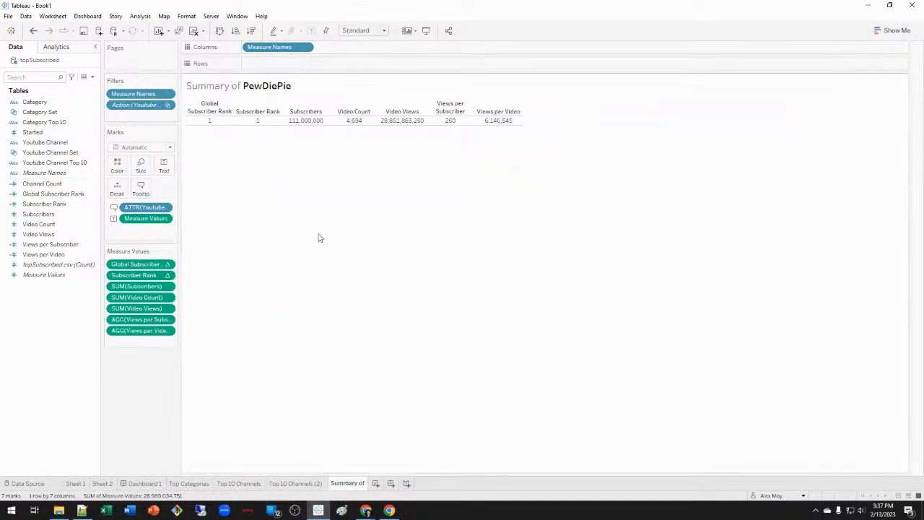
right_click(142, 265)
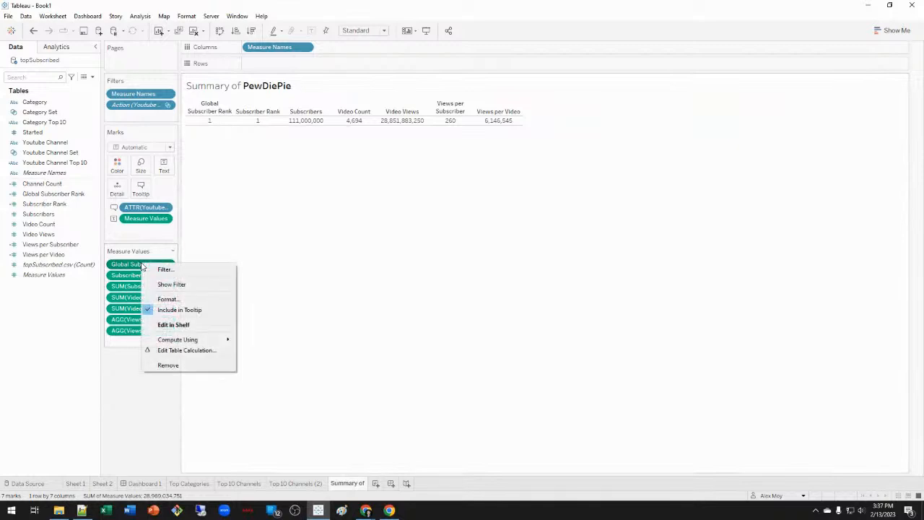
click(192, 364)
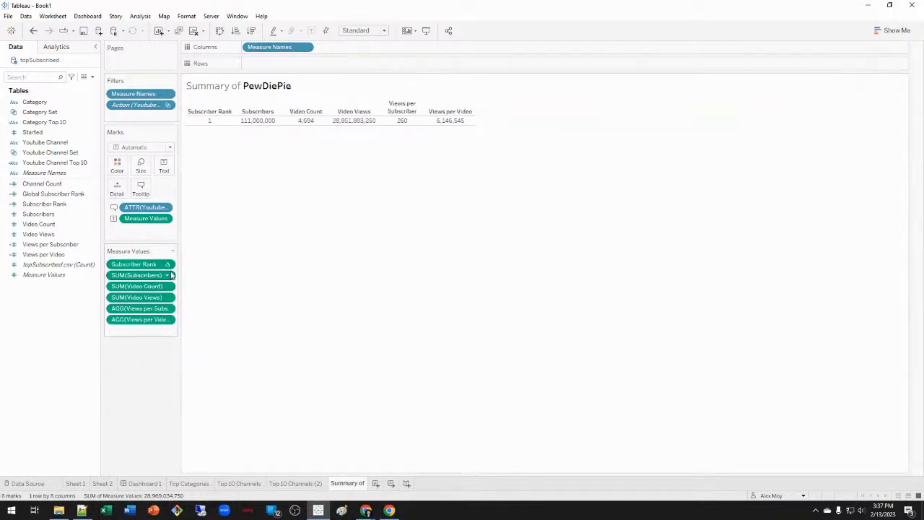
click(367, 510)
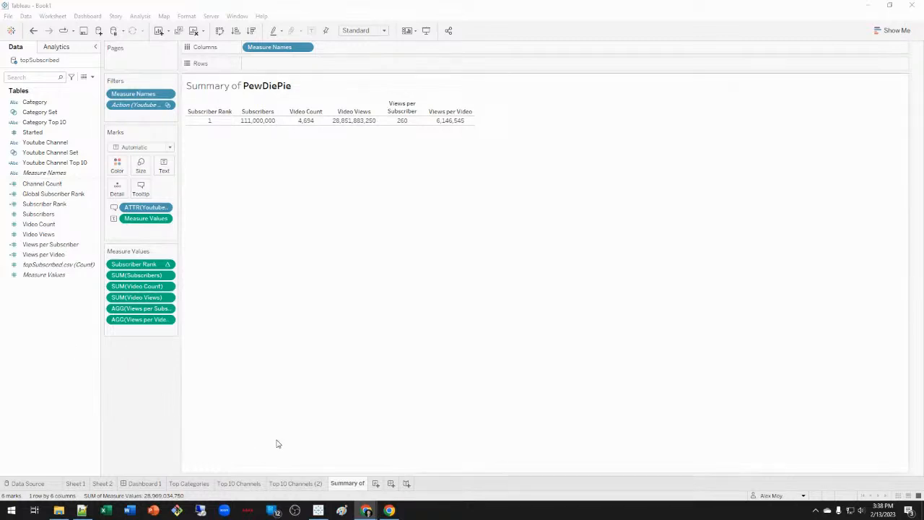
click(292, 484)
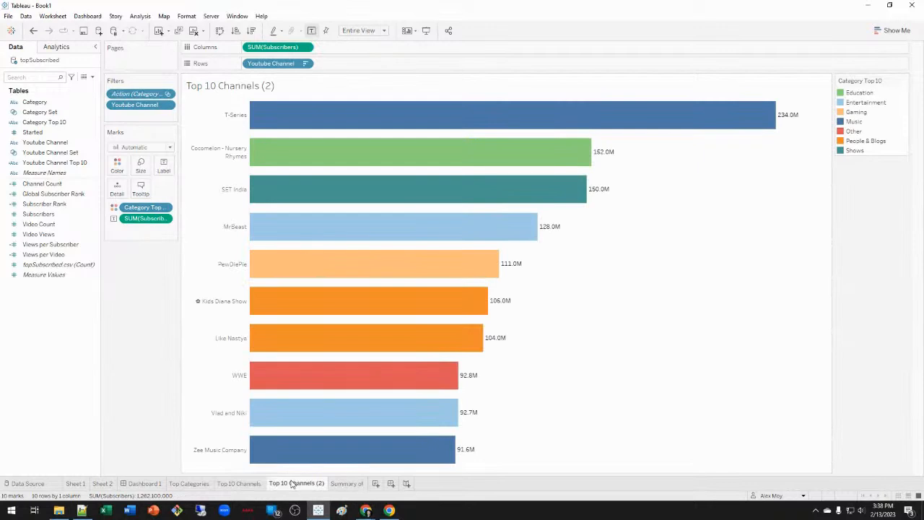
click(144, 483)
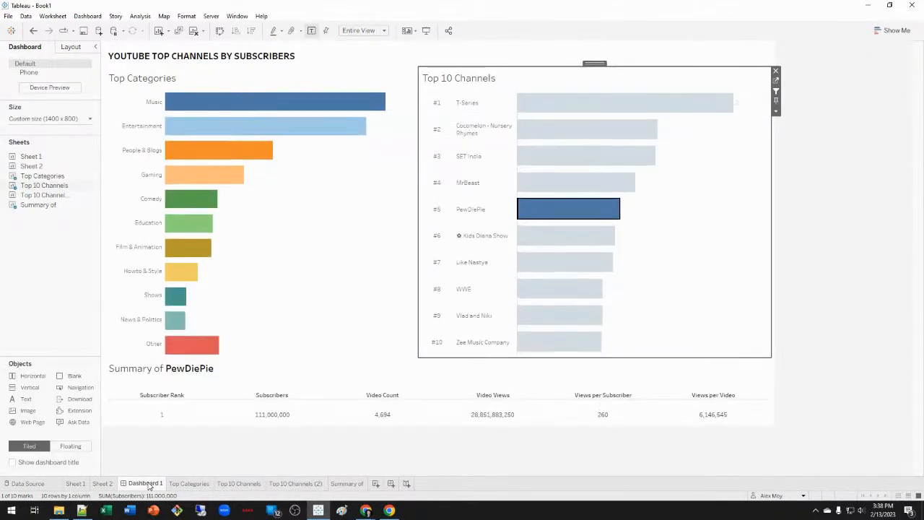
Drag Subscriber Rank off the Summary of sheet's Measure Values and return to Dashboard 1.
right_click(172, 408)
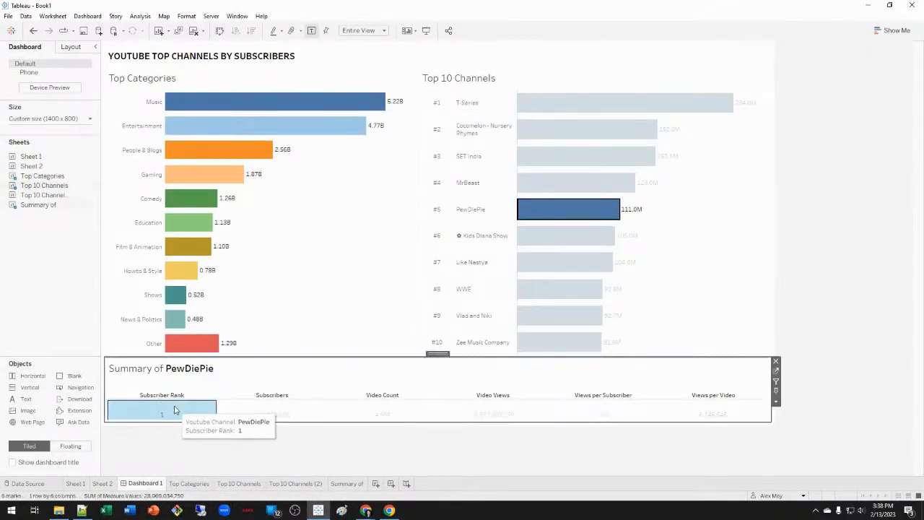
click(353, 485)
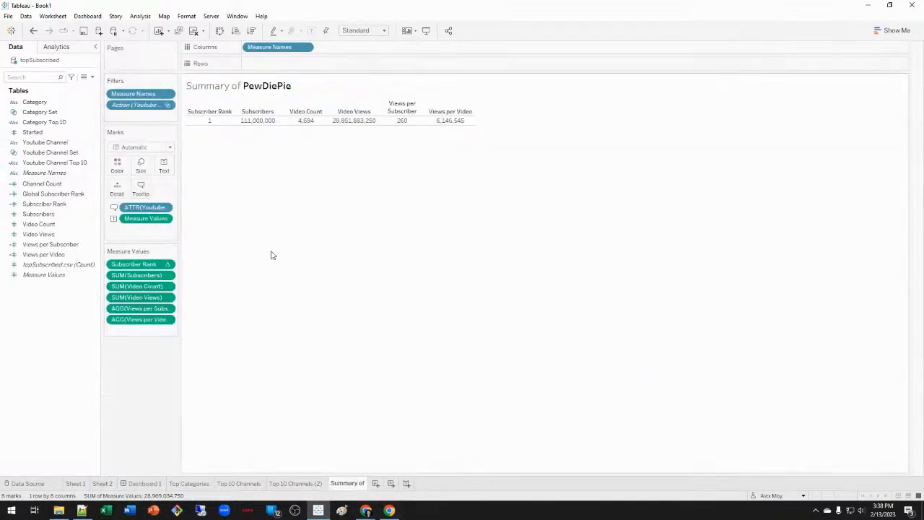
right_click(211, 110)
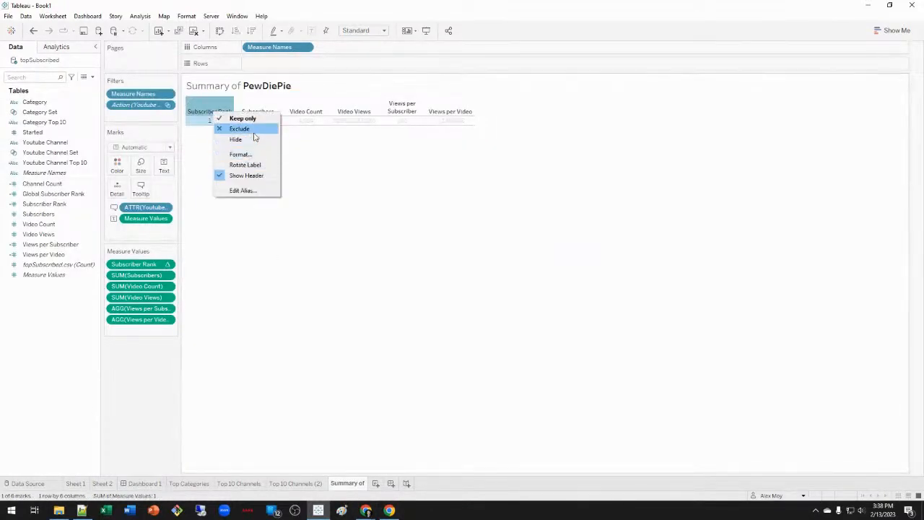
click(133, 265)
drag(134, 264, 69, 323)
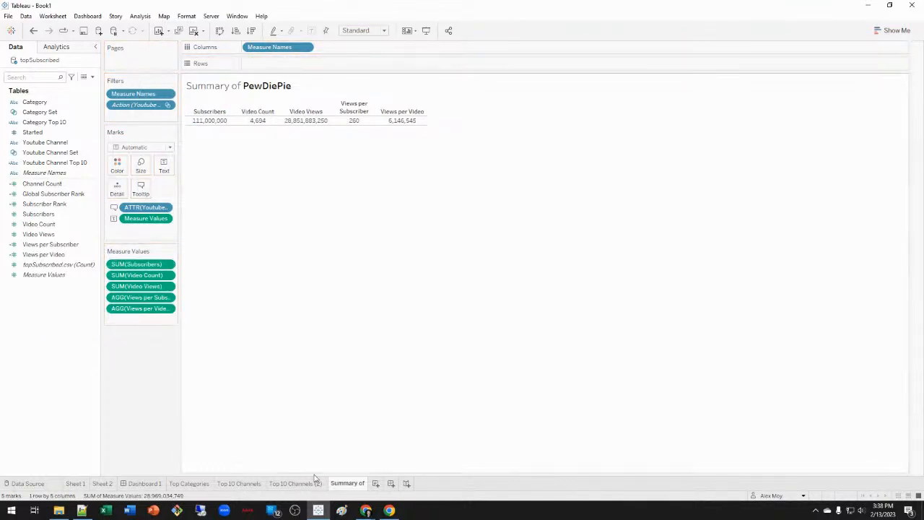
click(144, 483)
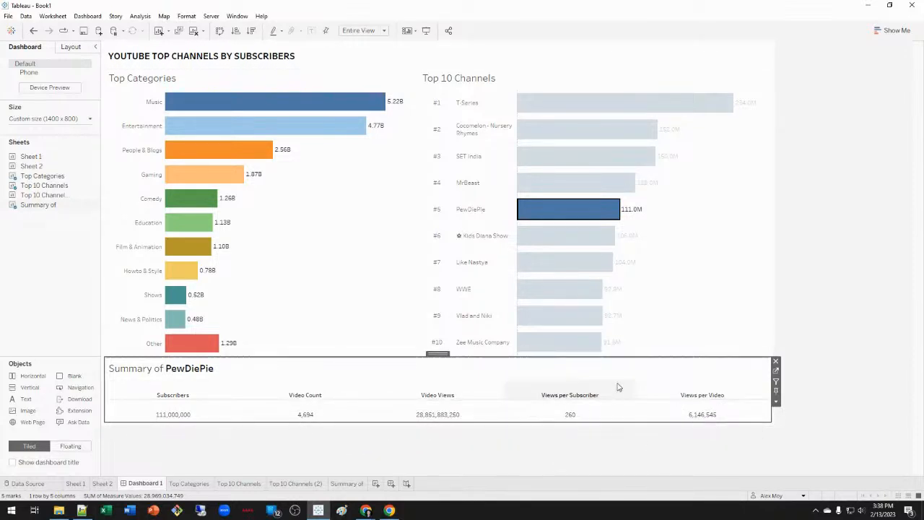
Clear the PewDiePie selection and bring up the dashboard's Actions list.
click(596, 210)
click(778, 112)
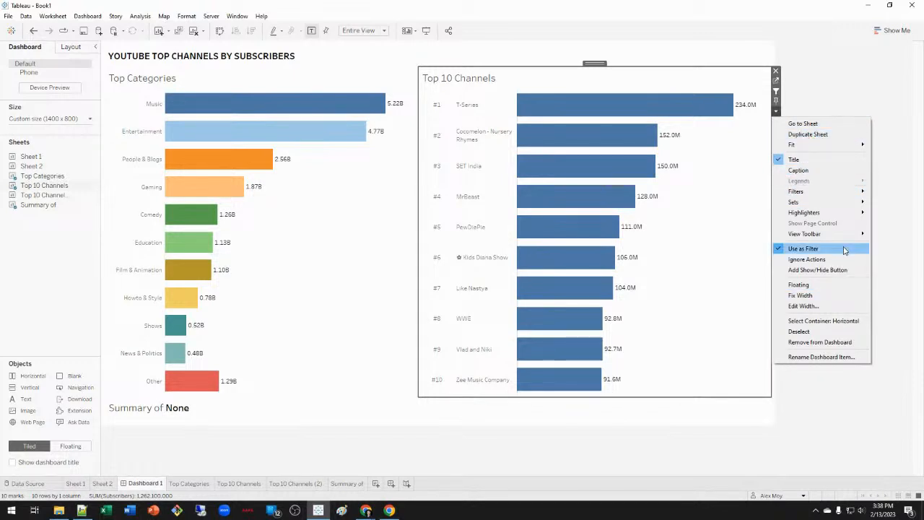
click(720, 202)
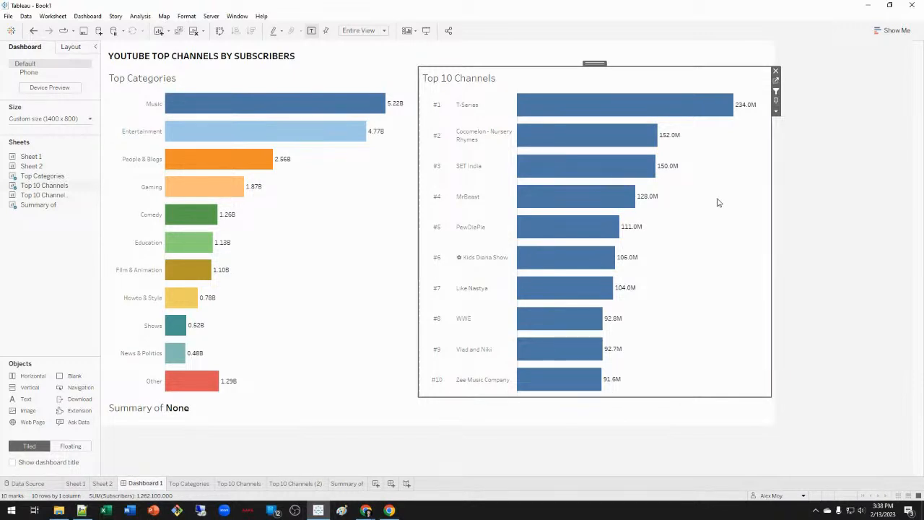
click(87, 16)
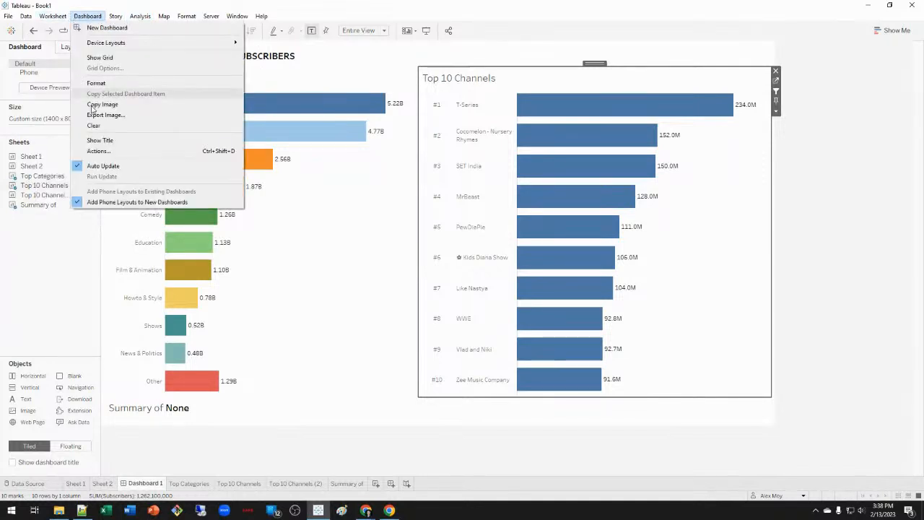
mouse_move(82, 19)
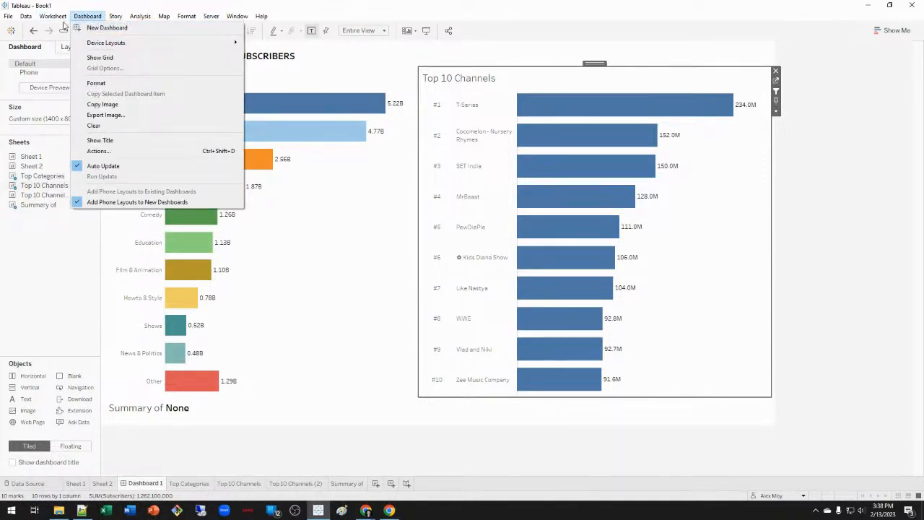
click(134, 152)
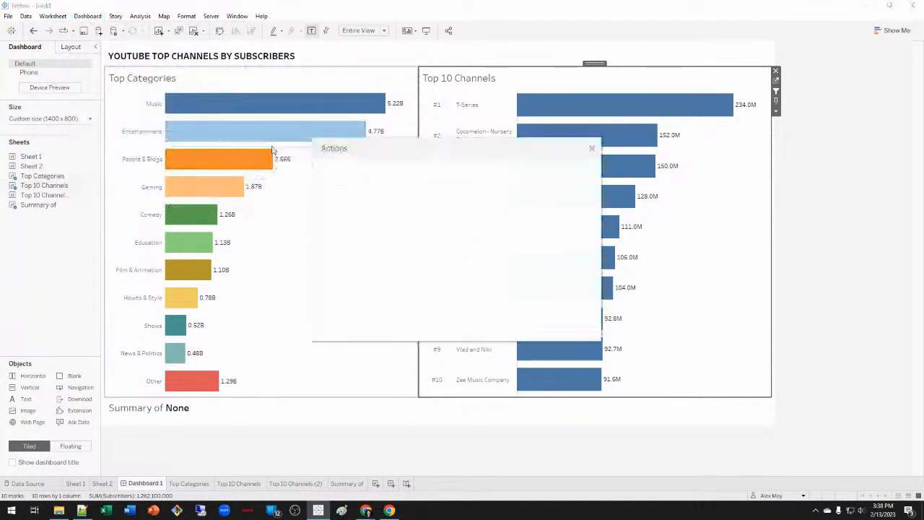
Keep Channel Filter on Exclude all values on clear, then select and clear all ten bars.
click(413, 247)
double_click(413, 247)
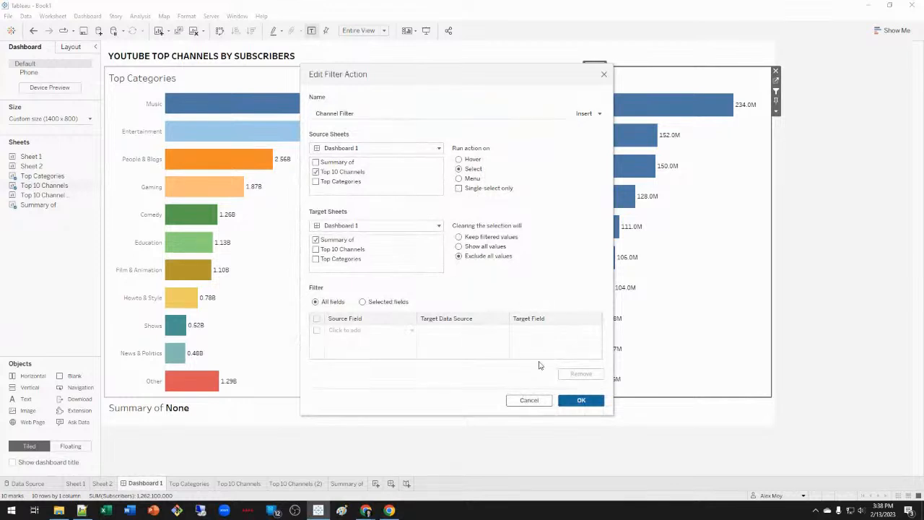
click(567, 399)
click(577, 331)
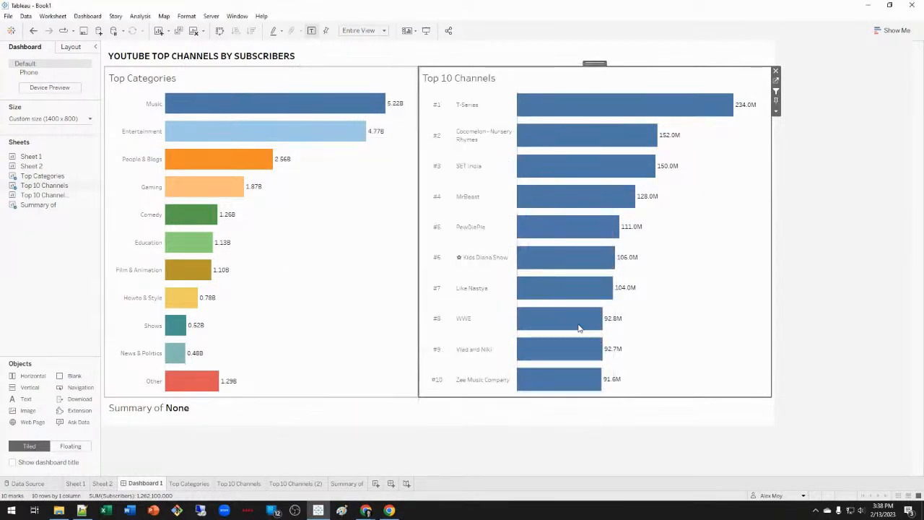
drag(661, 350, 571, 98)
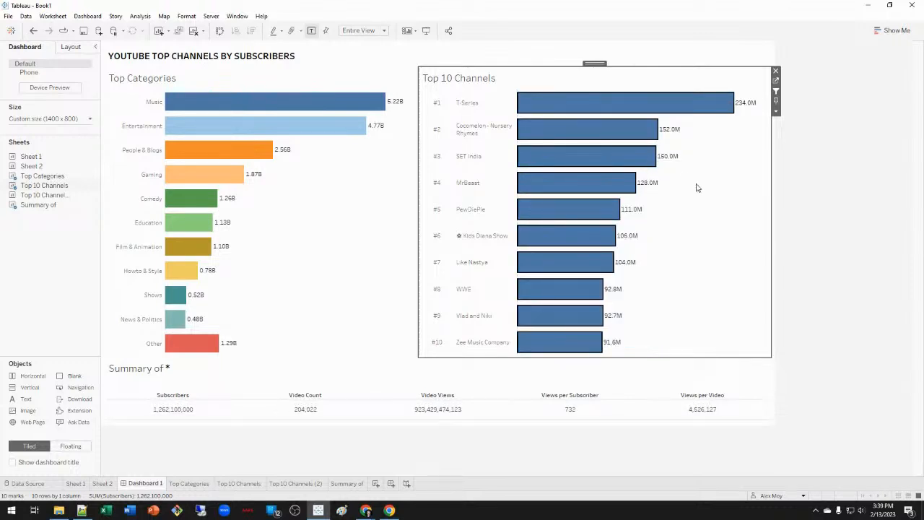
click(696, 188)
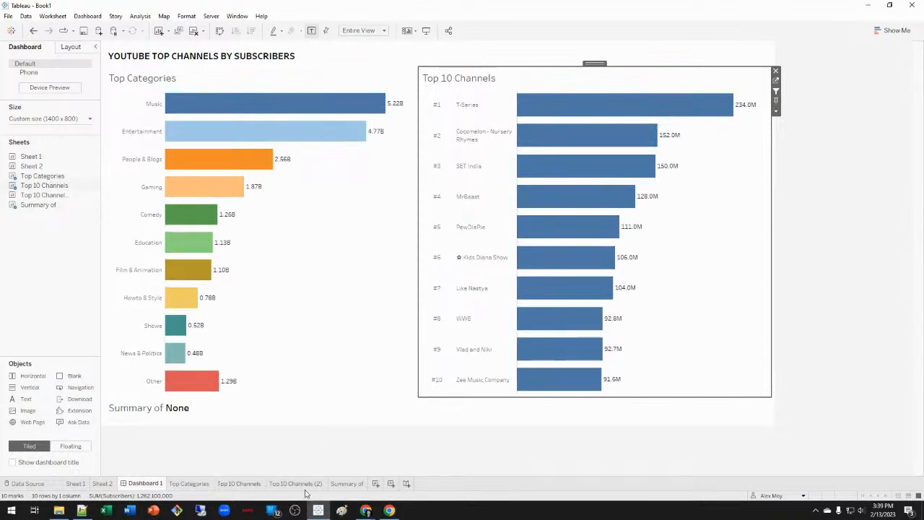
Select T-Series on Dashboard 1 and put Youtube Channel on Rows of the Summary of sheet.
click(348, 484)
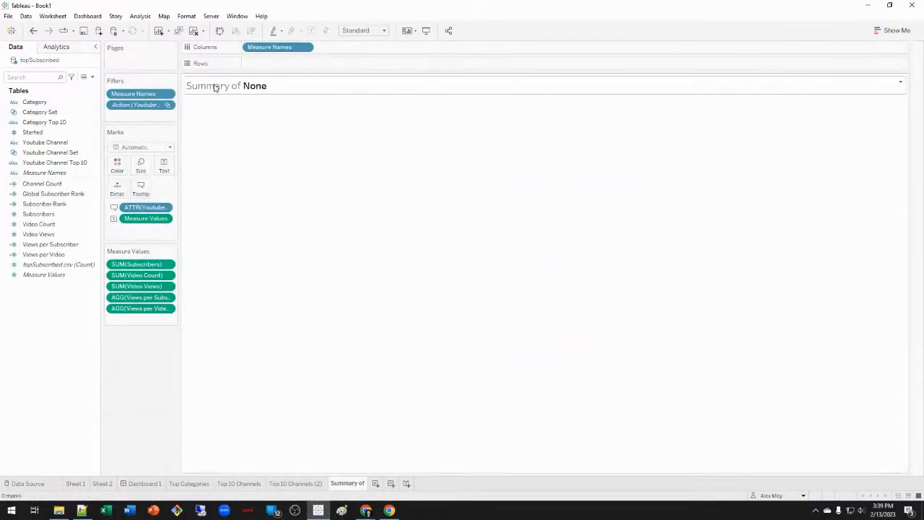
click(142, 484)
click(645, 110)
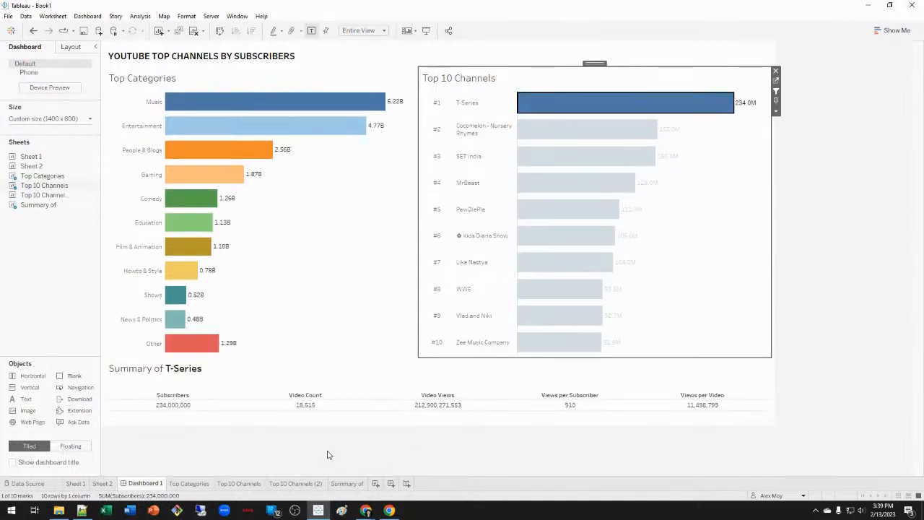
click(348, 484)
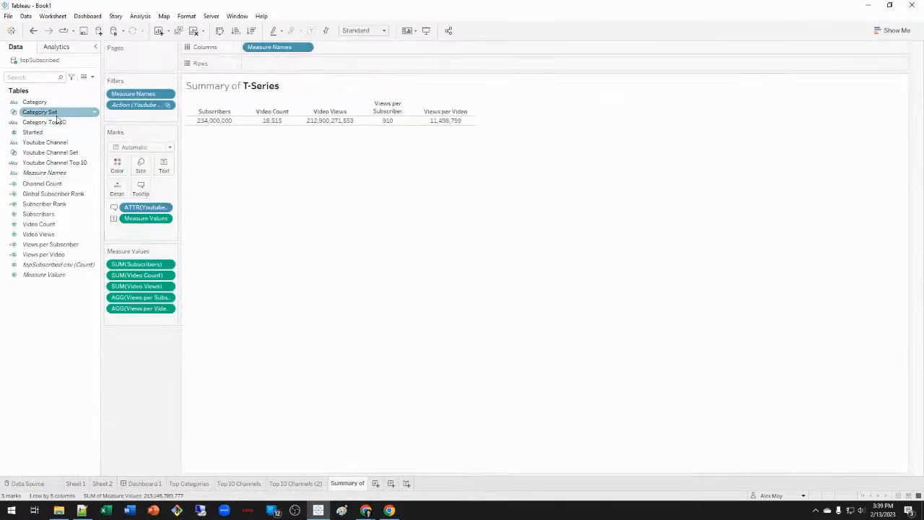
drag(50, 143, 312, 65)
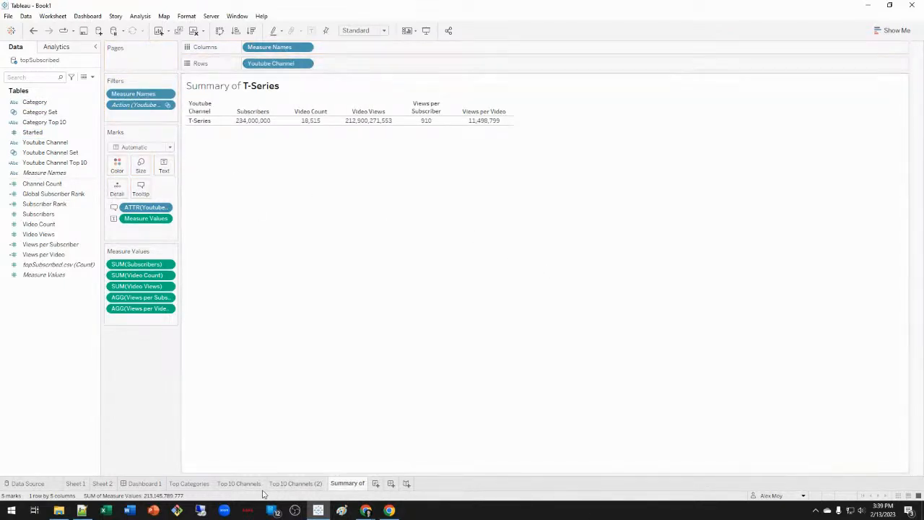
click(144, 484)
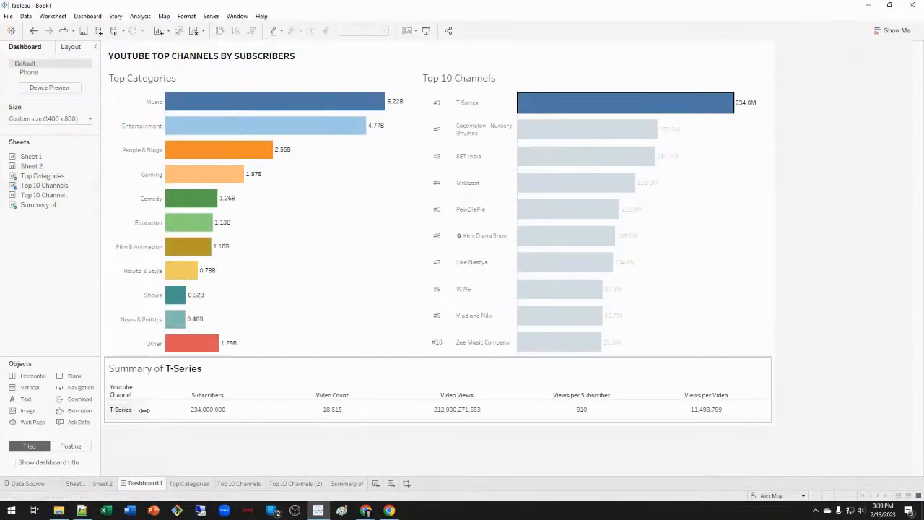
Widen the Youtube Channel column, then test selecting bars #1–#8 and the top six, clearing each.
drag(145, 412, 190, 413)
click(711, 227)
drag(707, 277, 586, 92)
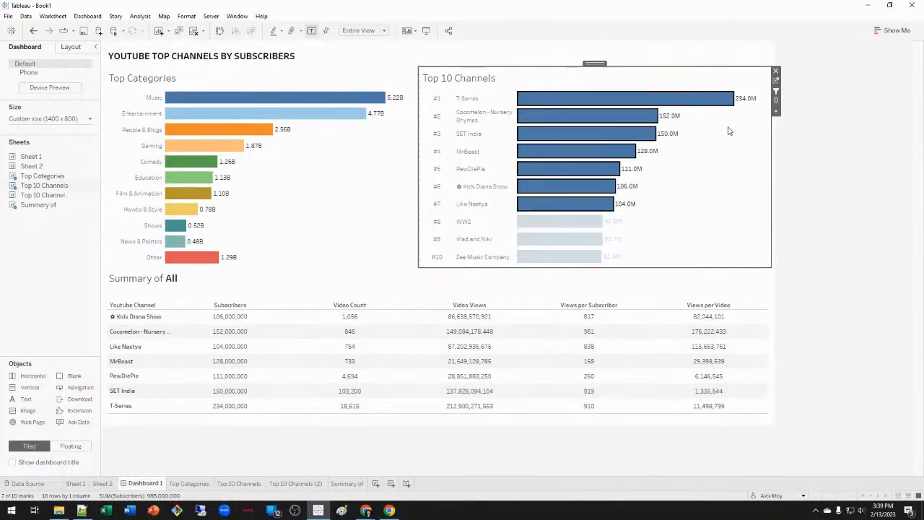
click(728, 202)
drag(691, 330, 580, 89)
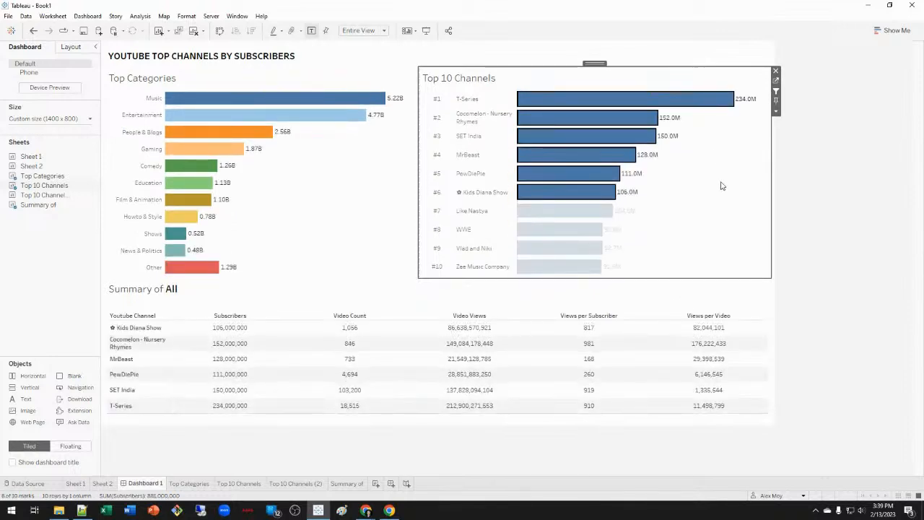
click(721, 185)
click(776, 110)
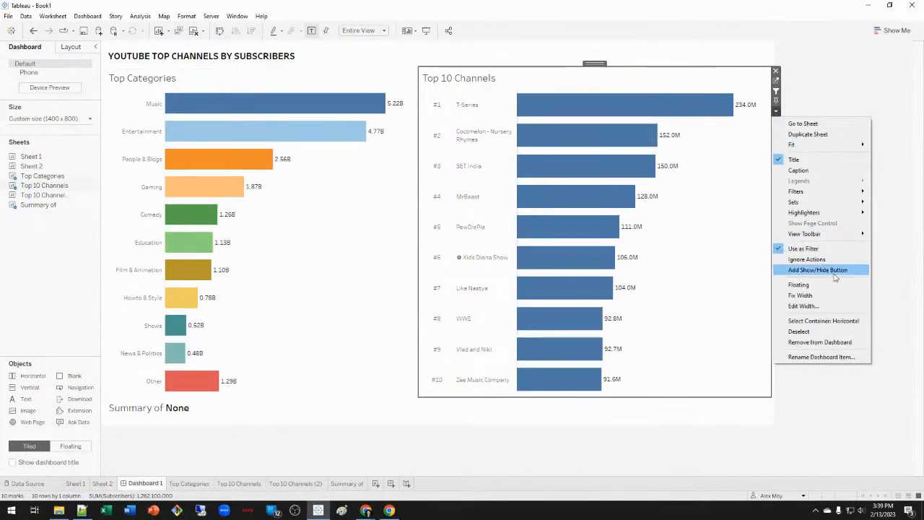
Set the chart container's height to 400 pixels, then select and clear T-Series to test.
click(823, 321)
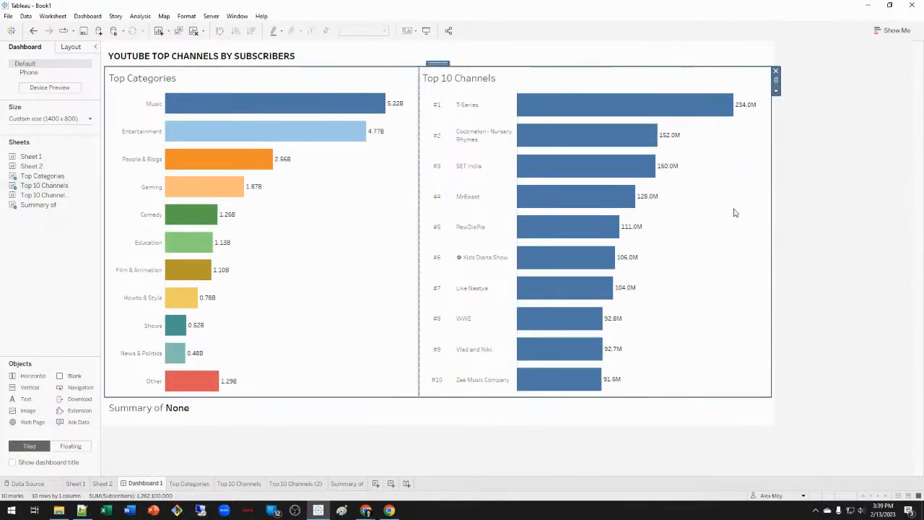
click(776, 92)
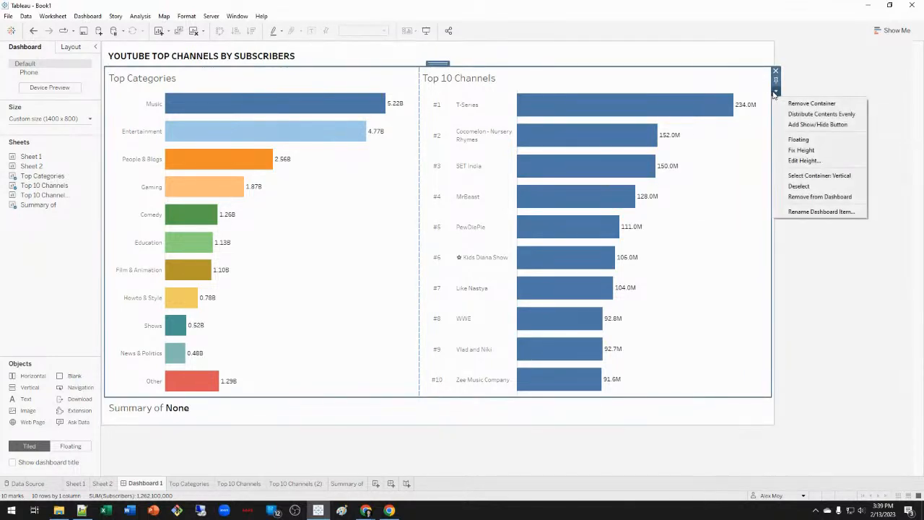
click(815, 160)
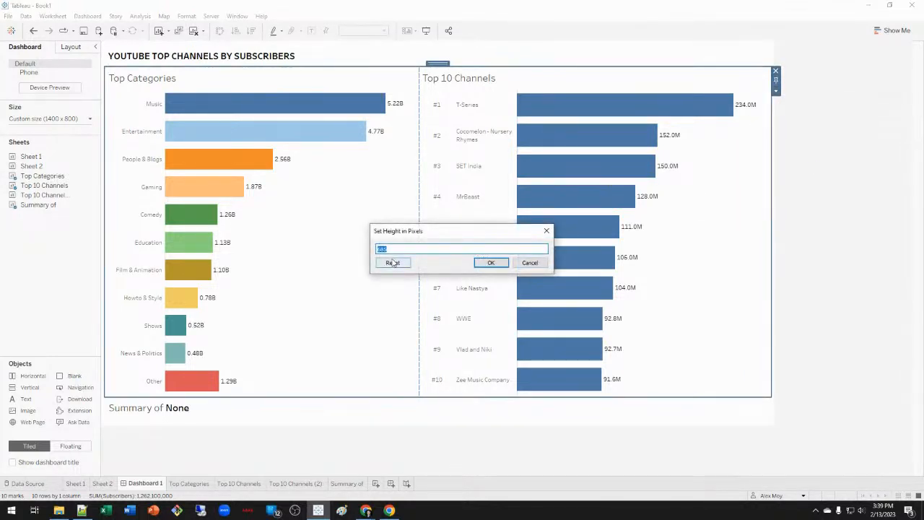
text(400)
click(491, 263)
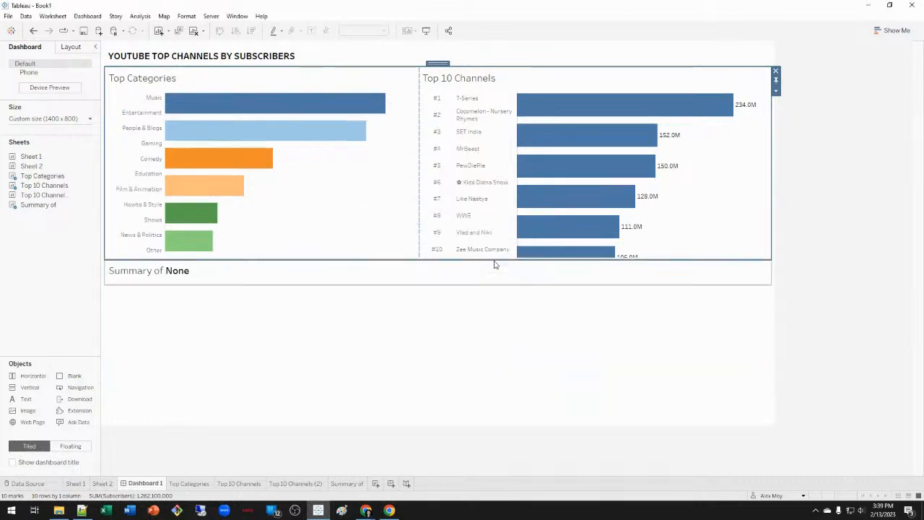
click(870, 283)
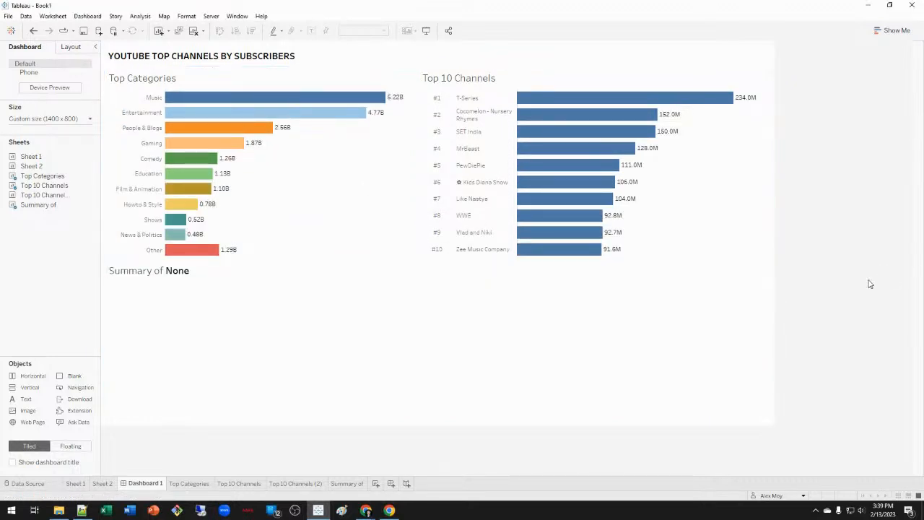
click(570, 101)
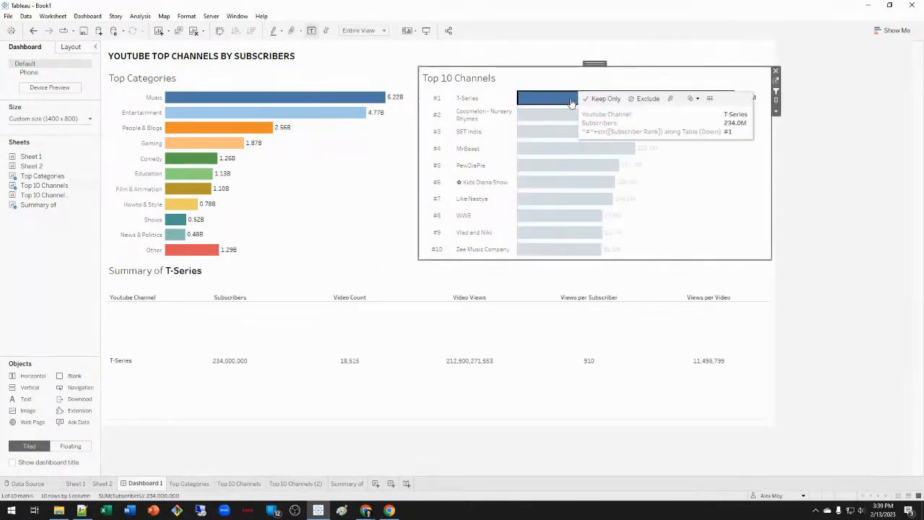
click(679, 208)
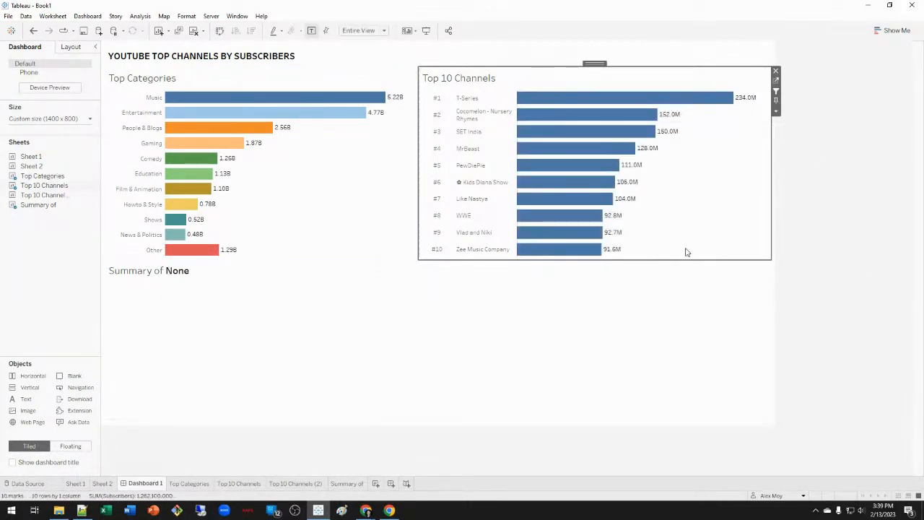
Sort the summary by Subscribers, then filter to Entertainment with no channel bars selected.
drag(665, 261, 531, 93)
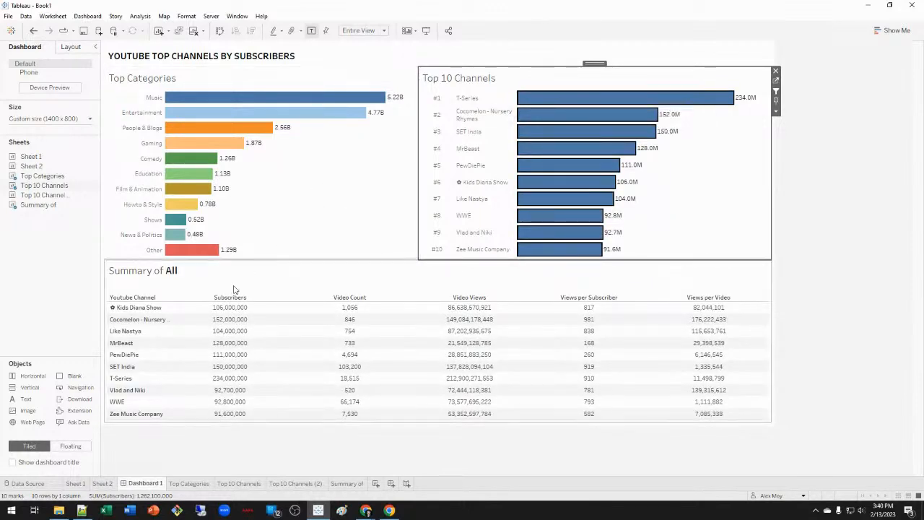
click(284, 296)
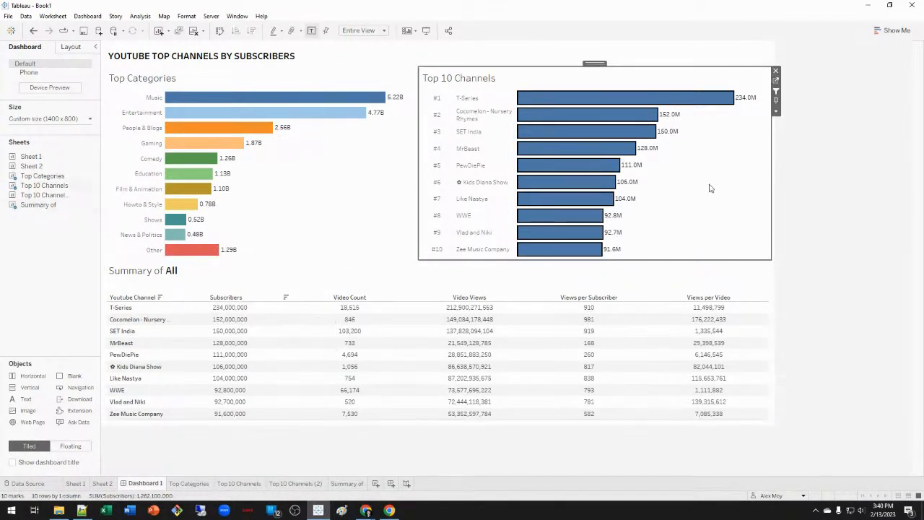
click(218, 114)
click(218, 114)
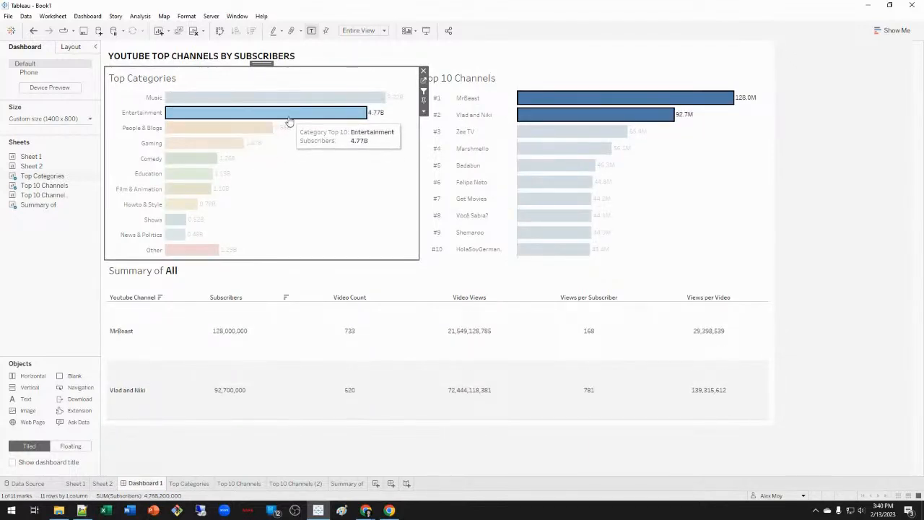
click(706, 180)
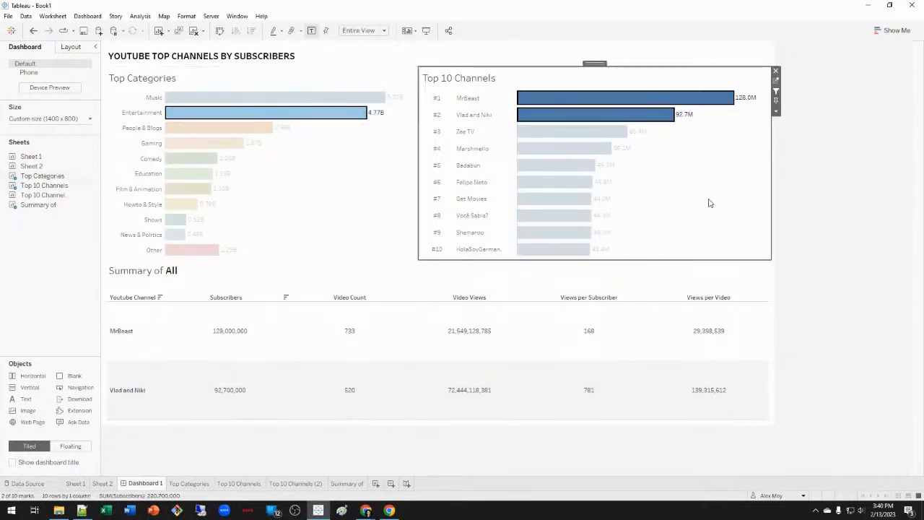
click(703, 138)
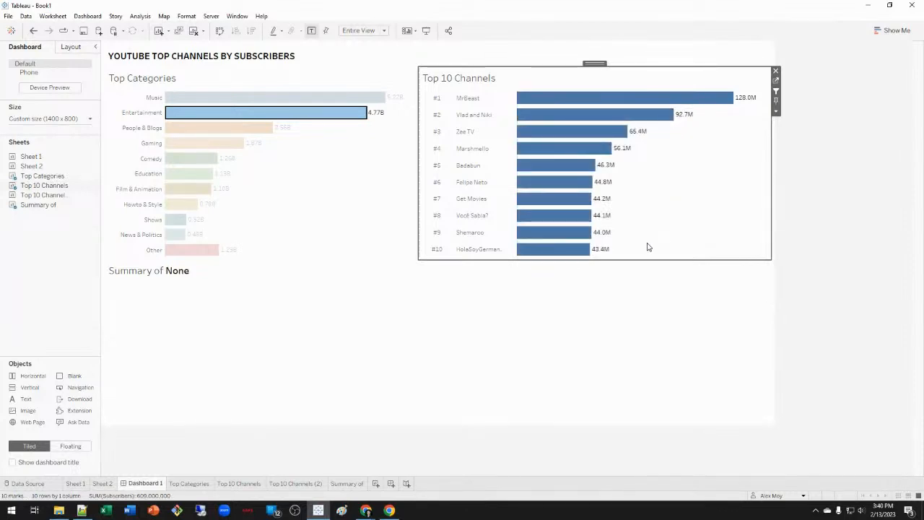
Select all ten Entertainment channel bars so the summary lists them, MrBeast first at 128,000,000.
drag(651, 250, 551, 90)
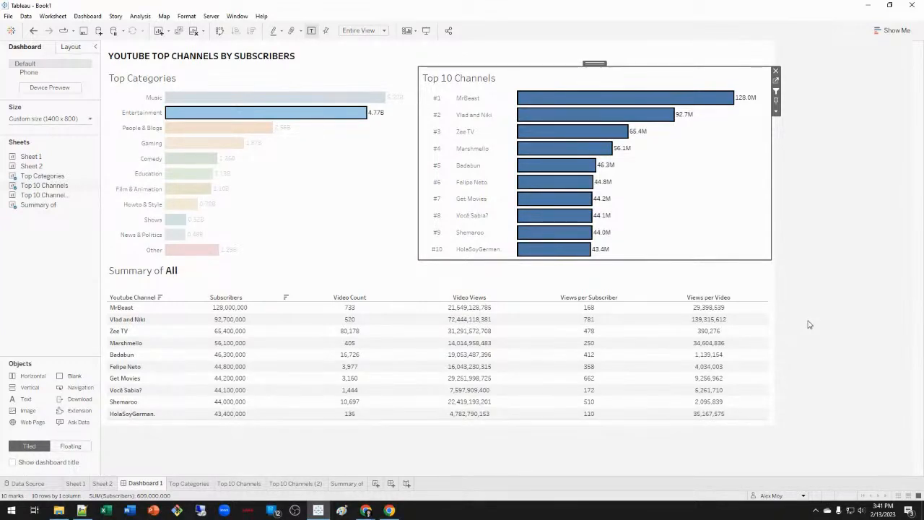
Clear the Entertainment filter, try MrBeast and T-Series singly, then select bars #1 to #8.
click(317, 117)
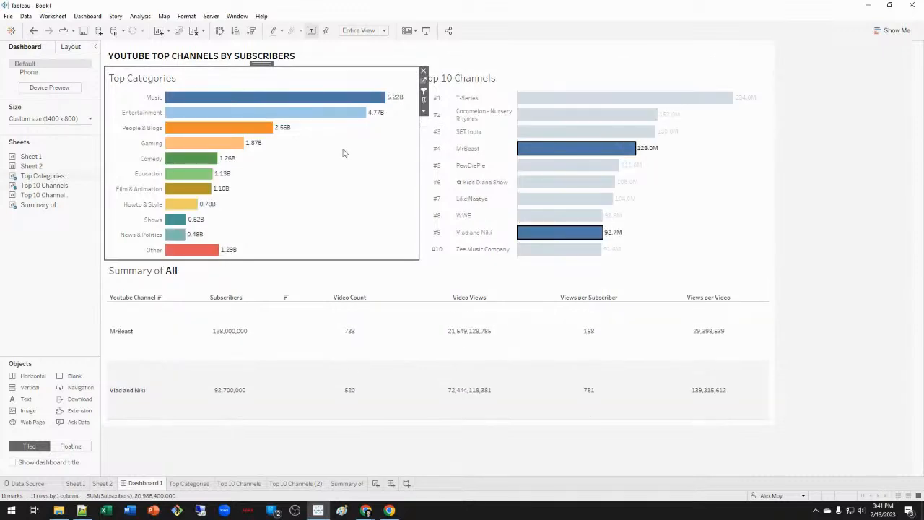
click(691, 155)
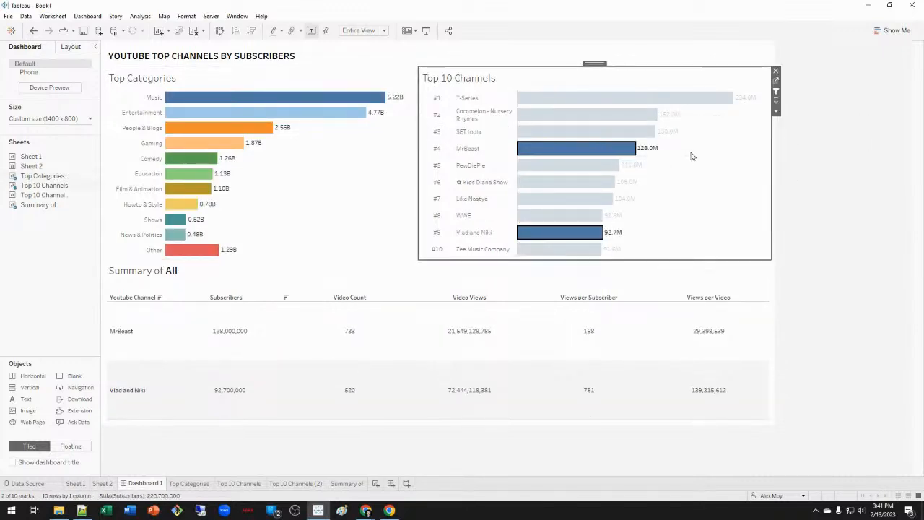
click(603, 148)
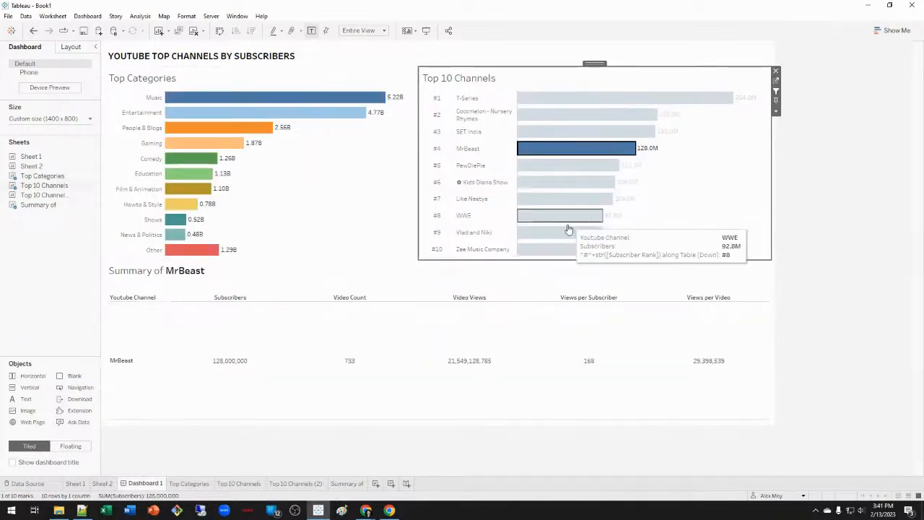
click(610, 147)
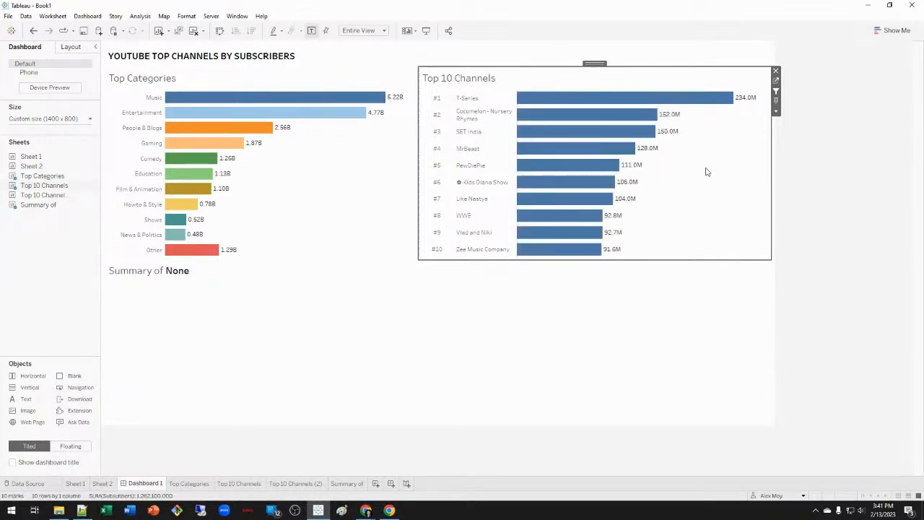
click(639, 98)
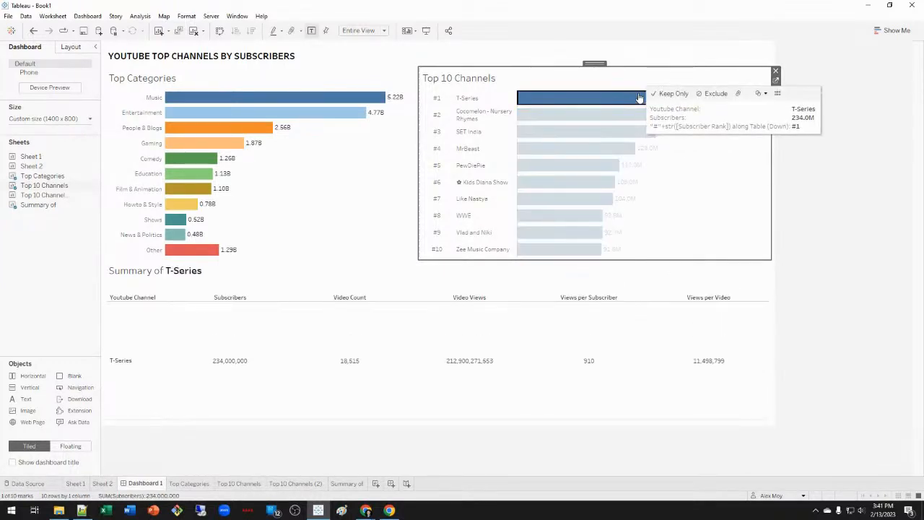
click(639, 98)
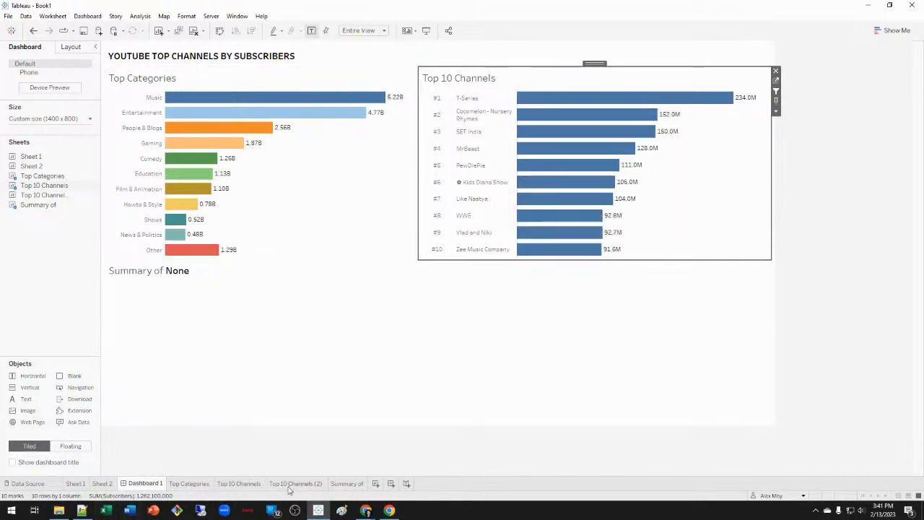
drag(742, 222, 547, 91)
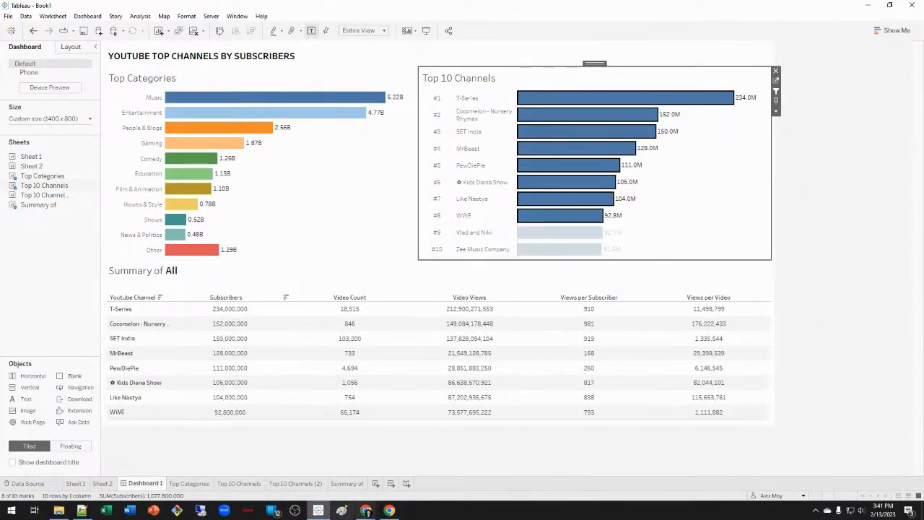
Add Category to the Summary of sheet's Rows and open Format for the Category cells.
click(350, 484)
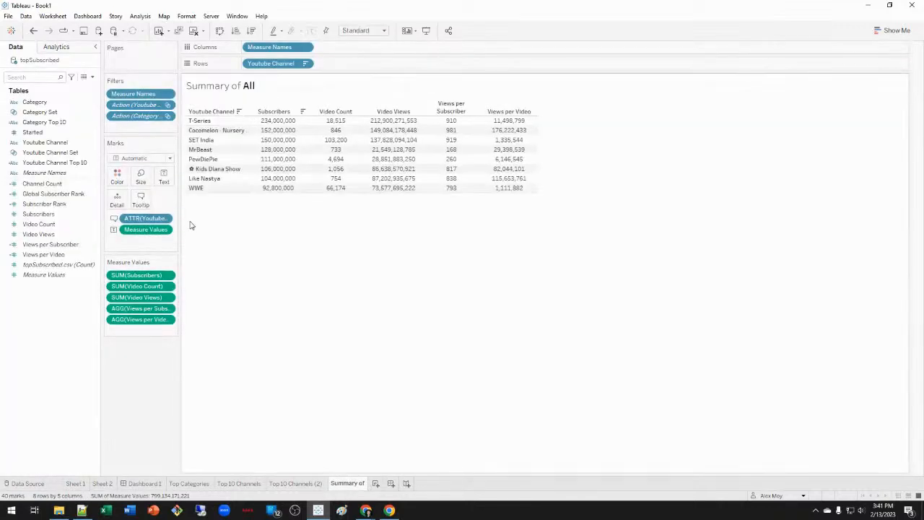
drag(34, 102, 368, 67)
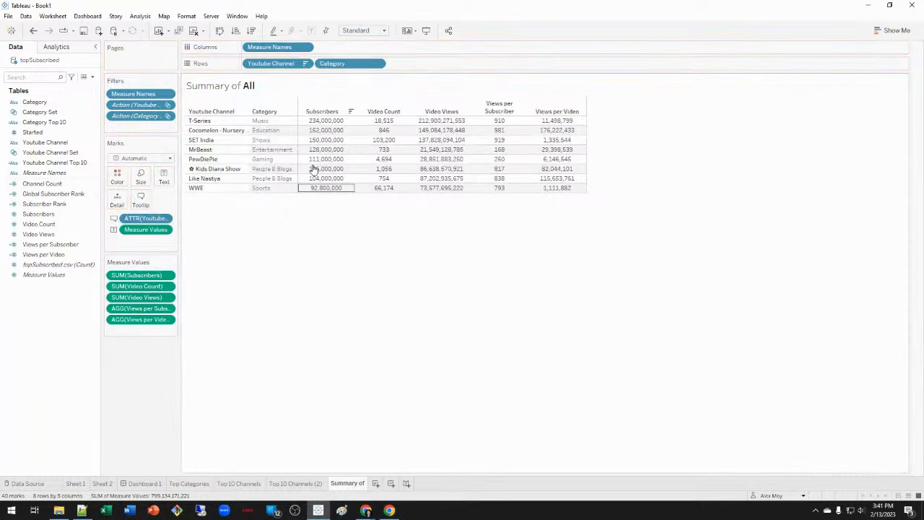
click(145, 483)
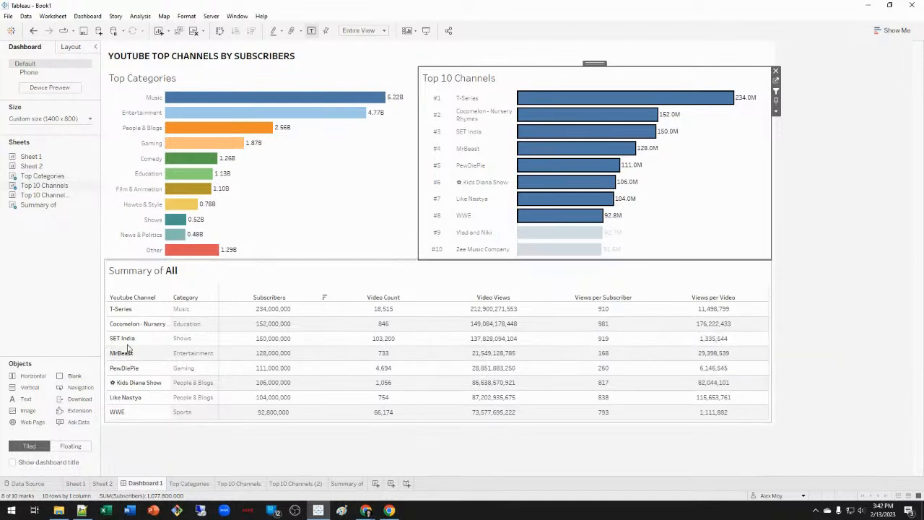
right_click(209, 314)
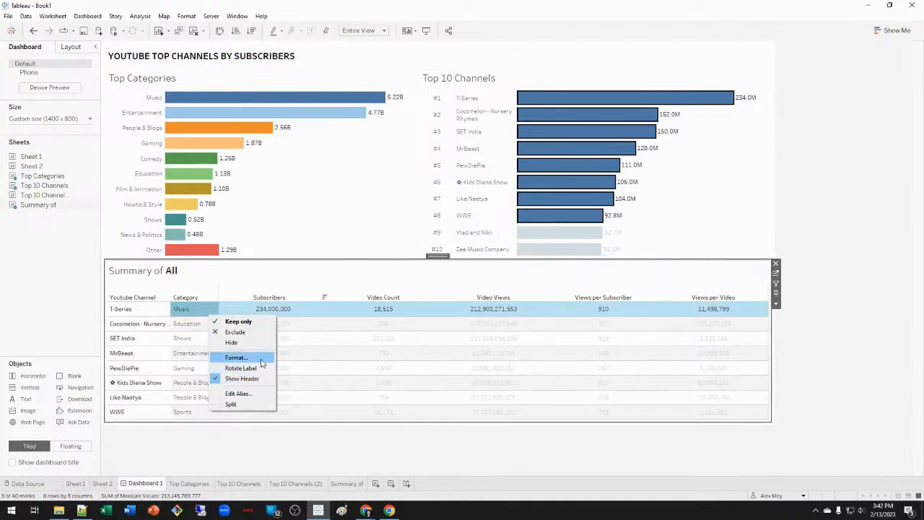
click(237, 357)
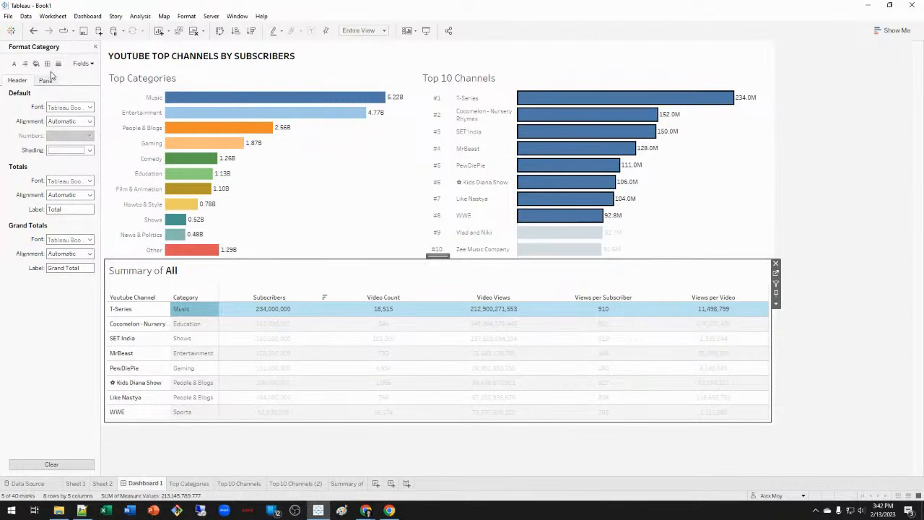
Set row banding to minimum size with Pane and Header colours of None.
click(37, 64)
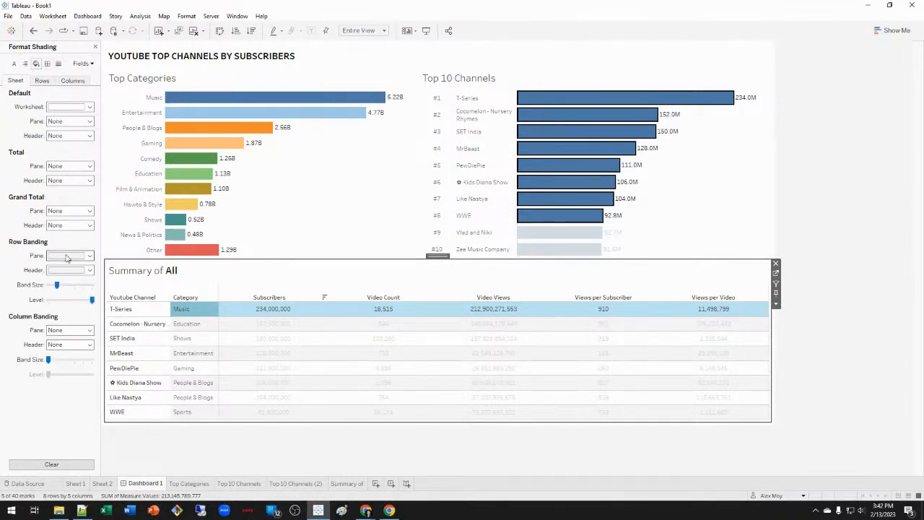
drag(53, 289, 51, 288)
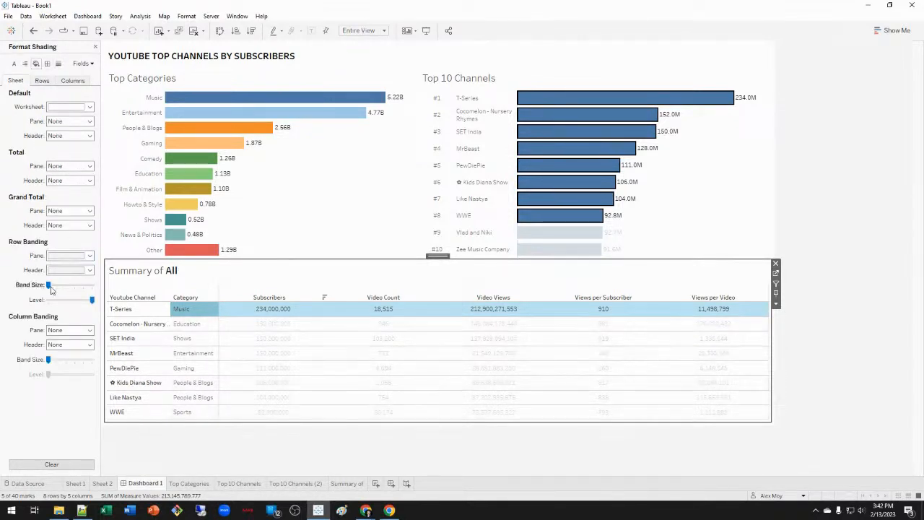
click(89, 256)
click(81, 271)
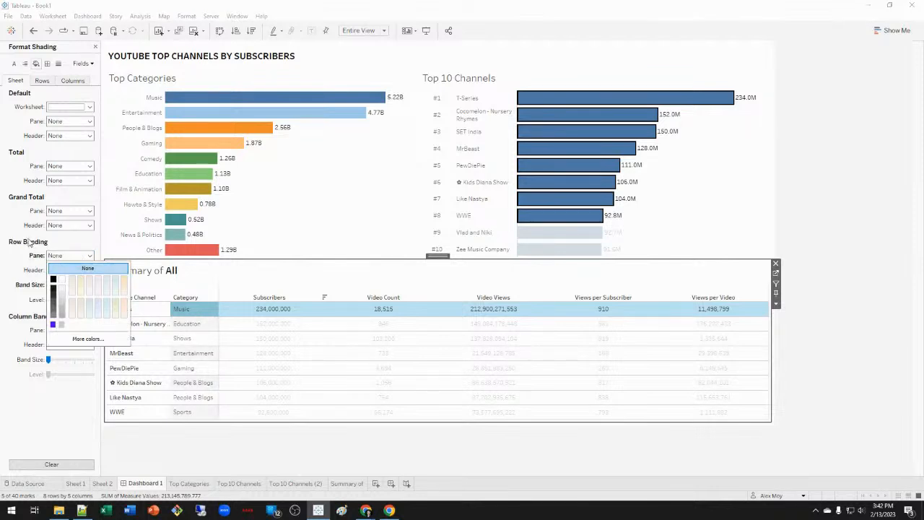
click(72, 270)
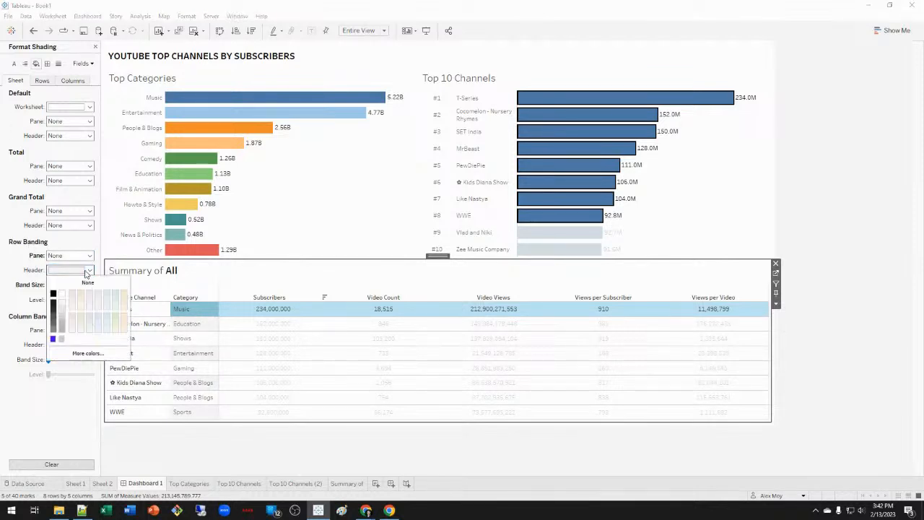
click(72, 280)
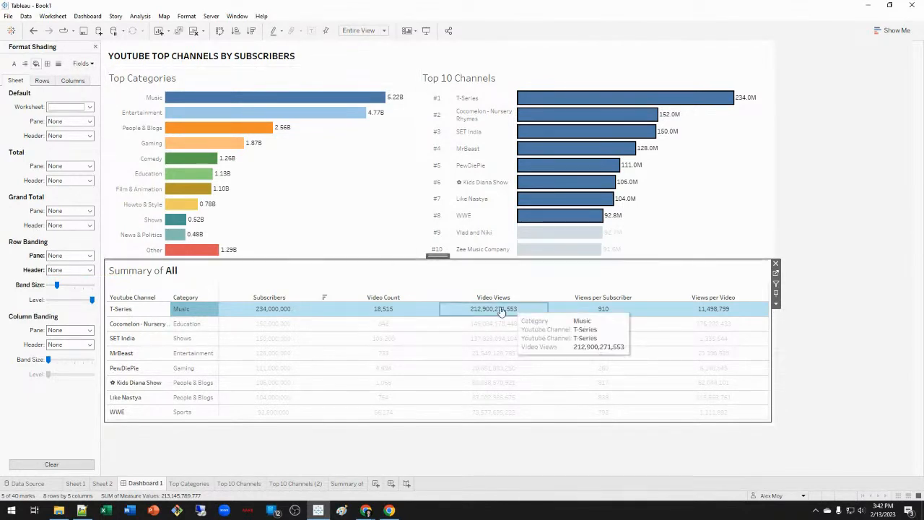
click(266, 312)
click(271, 313)
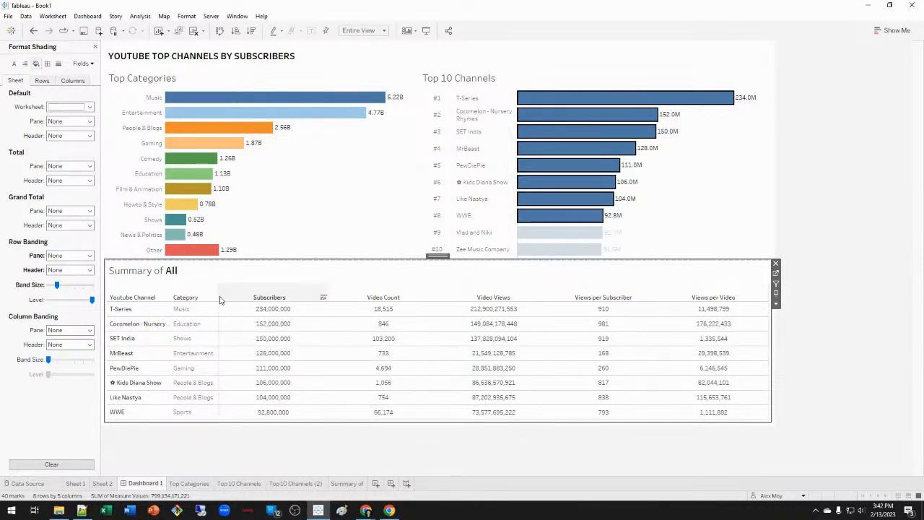
Set the Column Divider Pane lines to None and widen the Youtube Channel column.
click(60, 65)
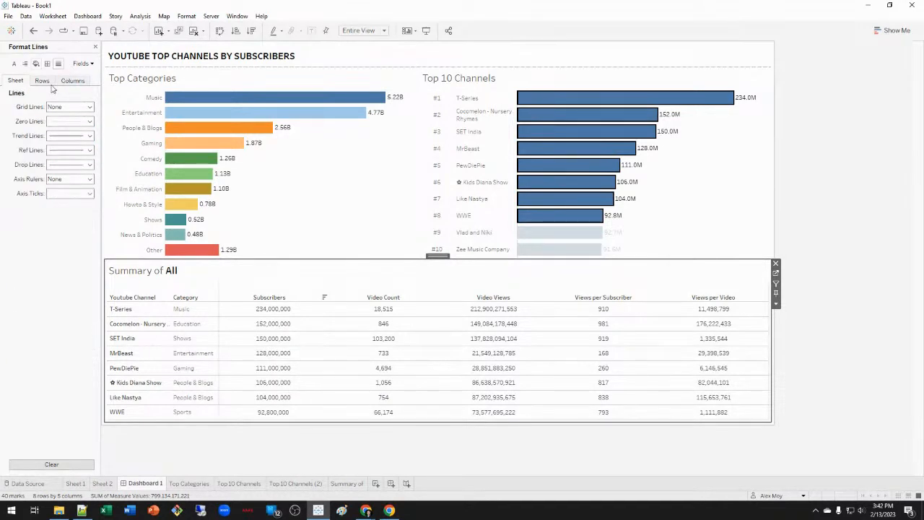
click(47, 64)
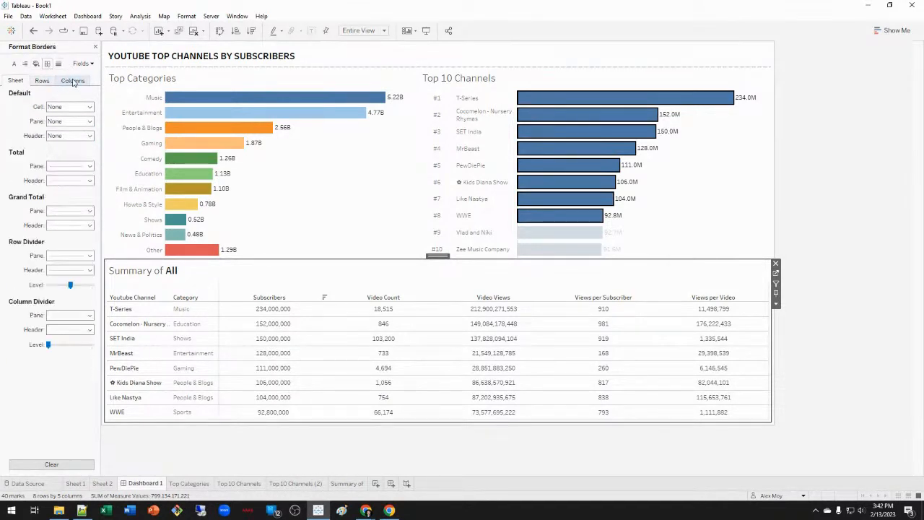
click(72, 81)
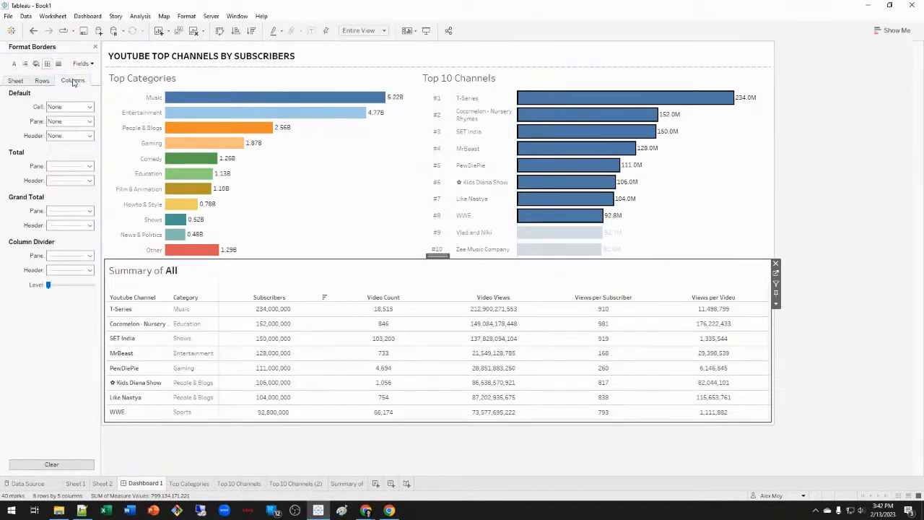
click(89, 257)
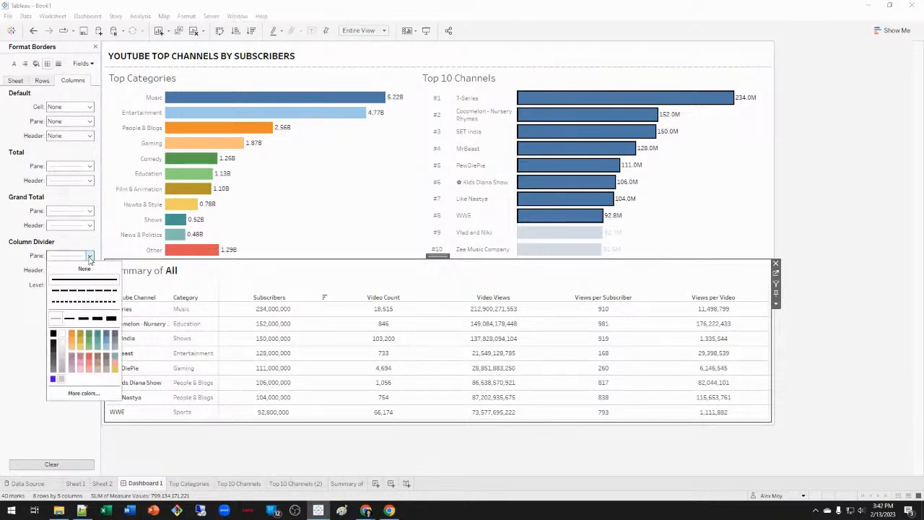
click(84, 268)
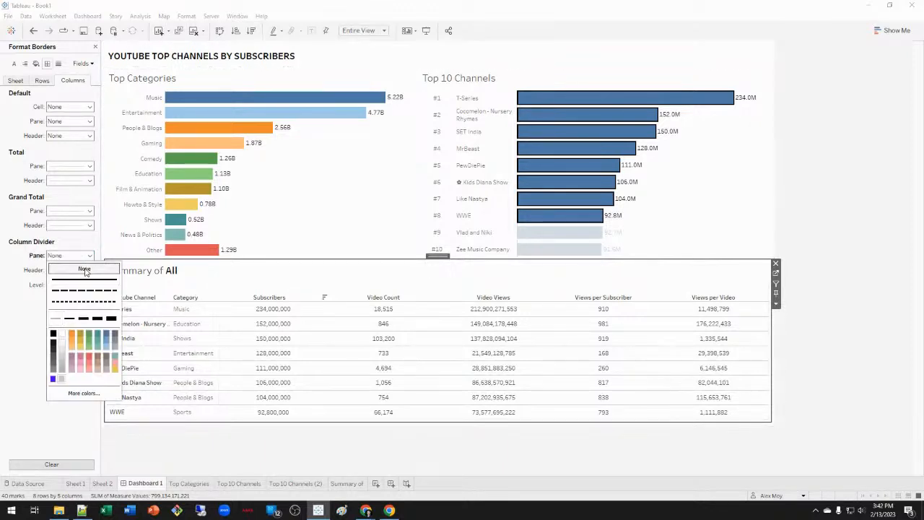
click(20, 319)
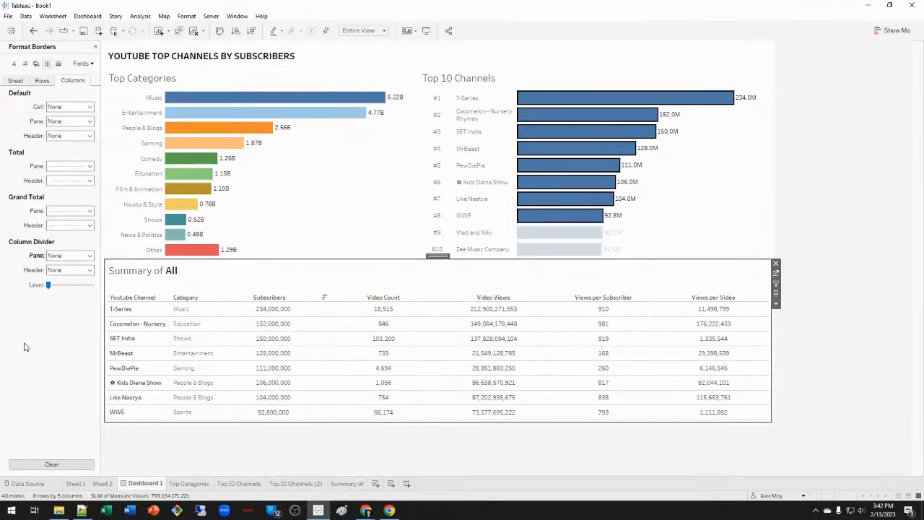
drag(182, 309, 209, 309)
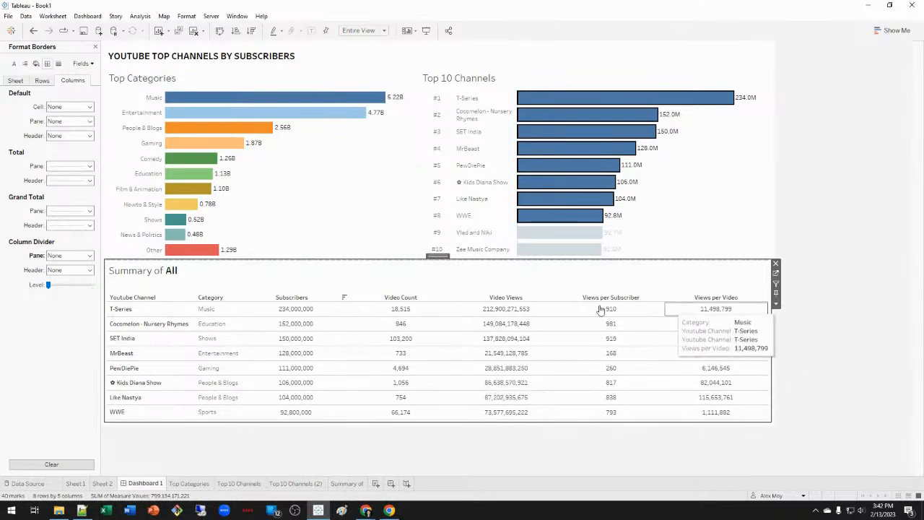
Test channel filtering with WWE, Vlad and Niki, Zee Music Company and the top three channels.
click(95, 47)
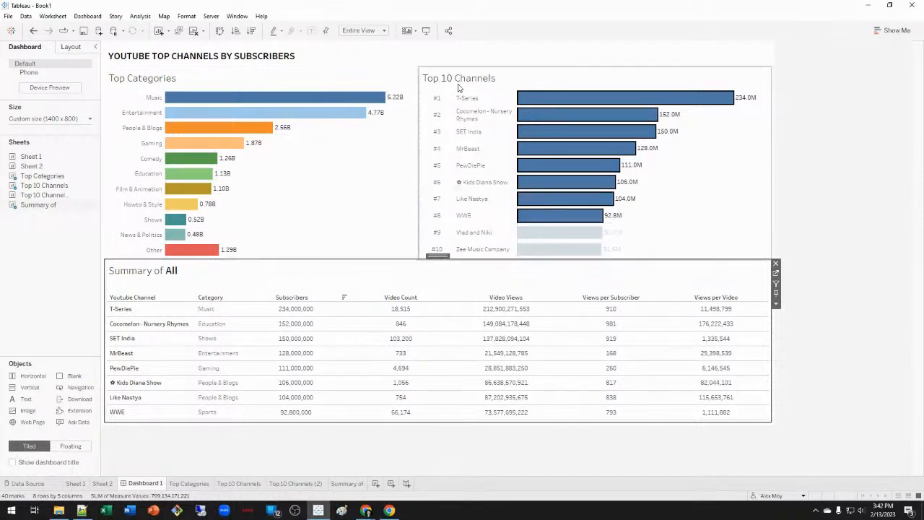
click(722, 166)
click(582, 217)
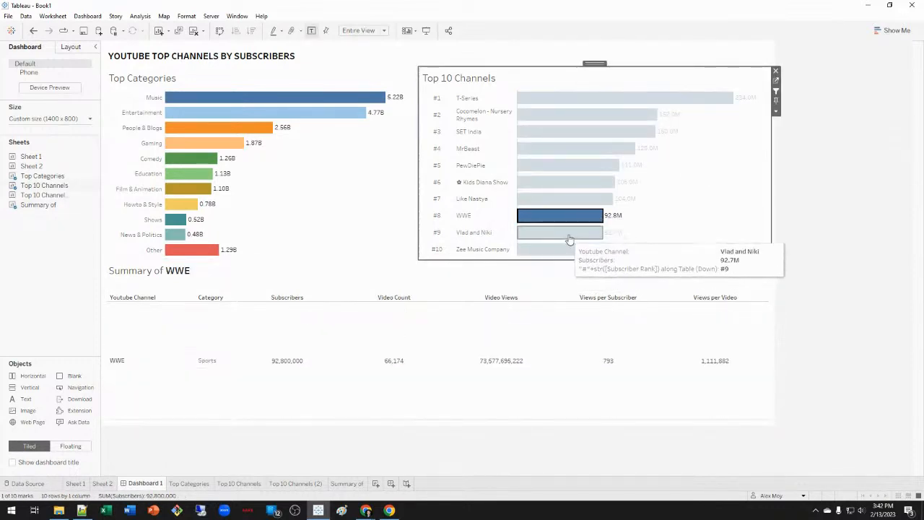
click(569, 236)
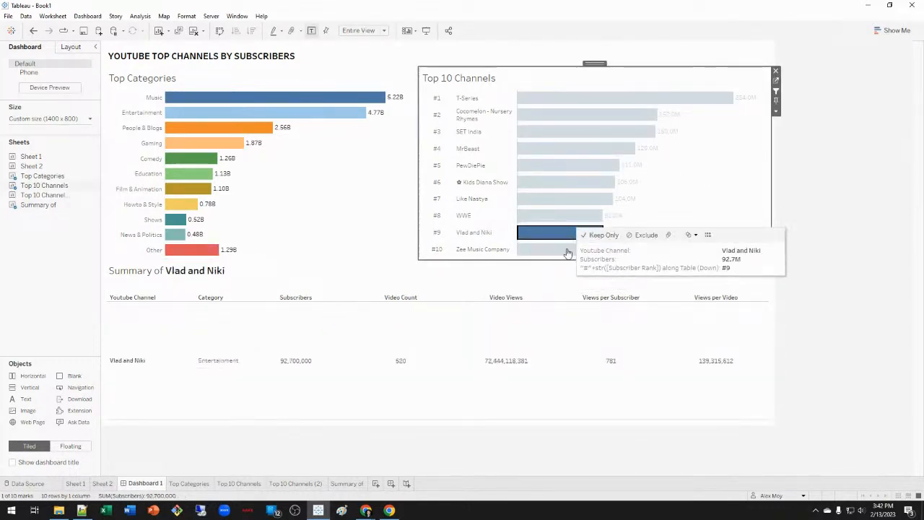
click(567, 249)
click(692, 167)
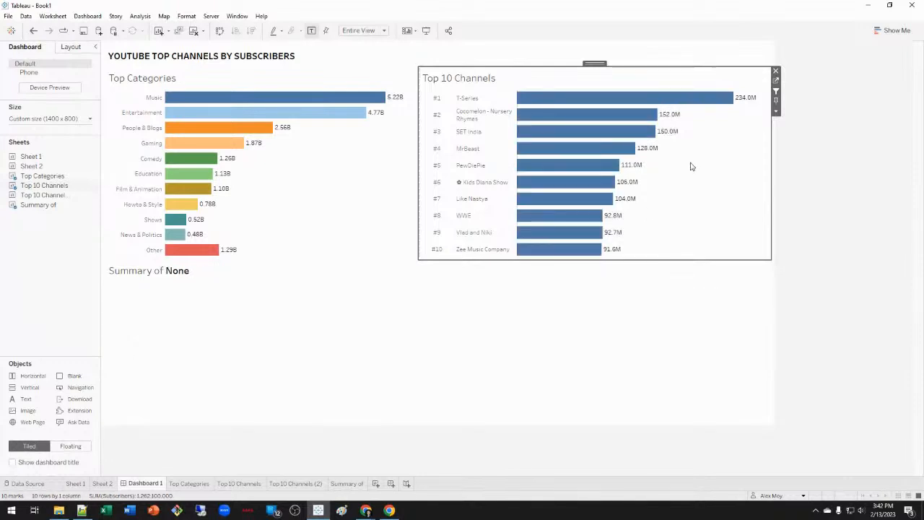
drag(708, 131, 593, 90)
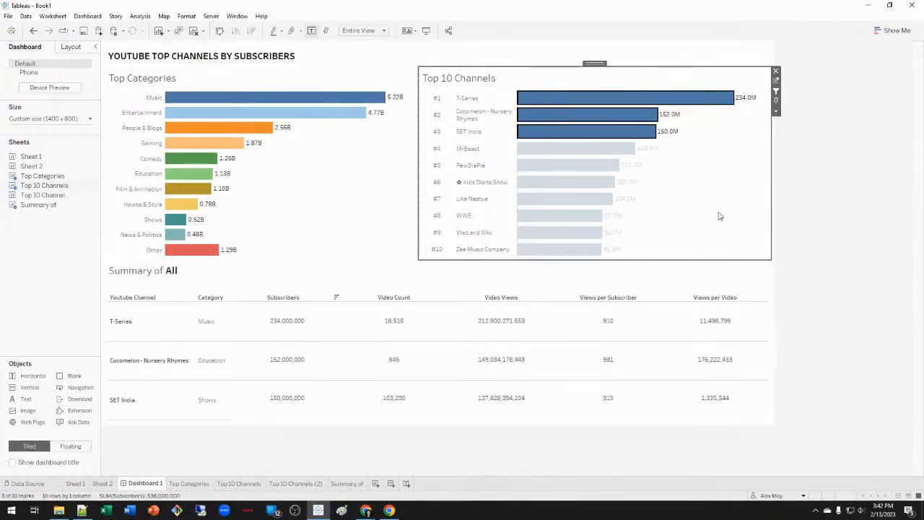
click(716, 215)
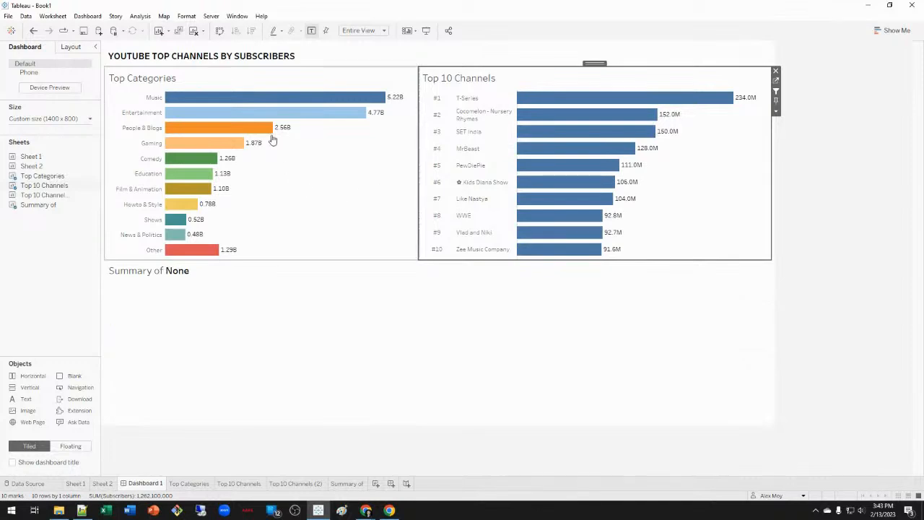
Test the People & Blogs and Other category filters, then clear all selections so the summary reads None.
click(236, 130)
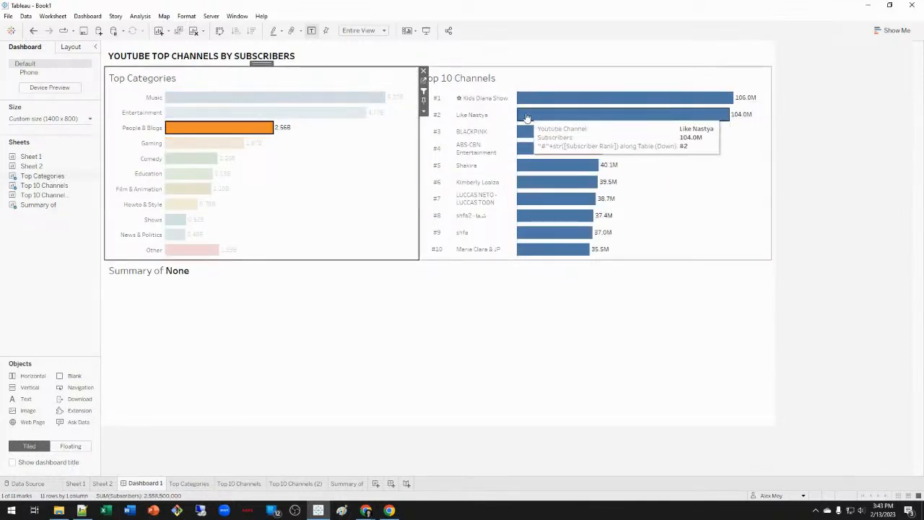
drag(741, 174, 660, 90)
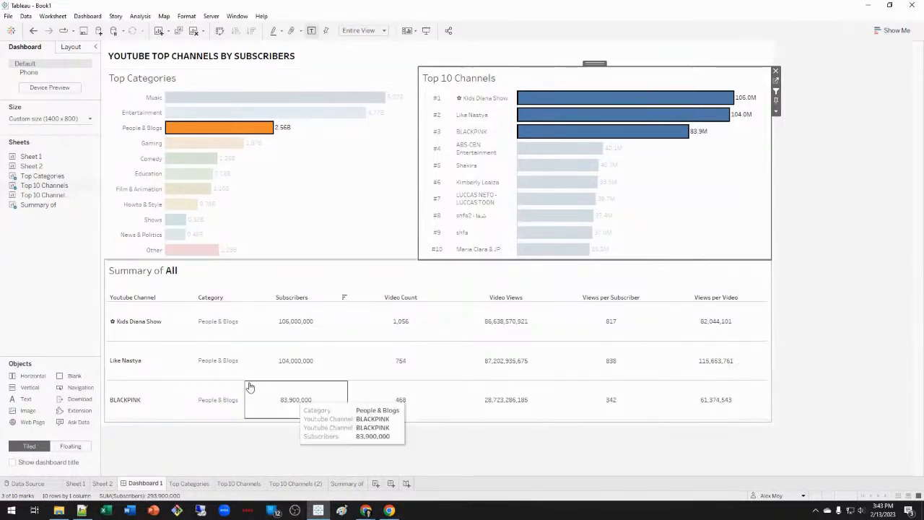
click(372, 220)
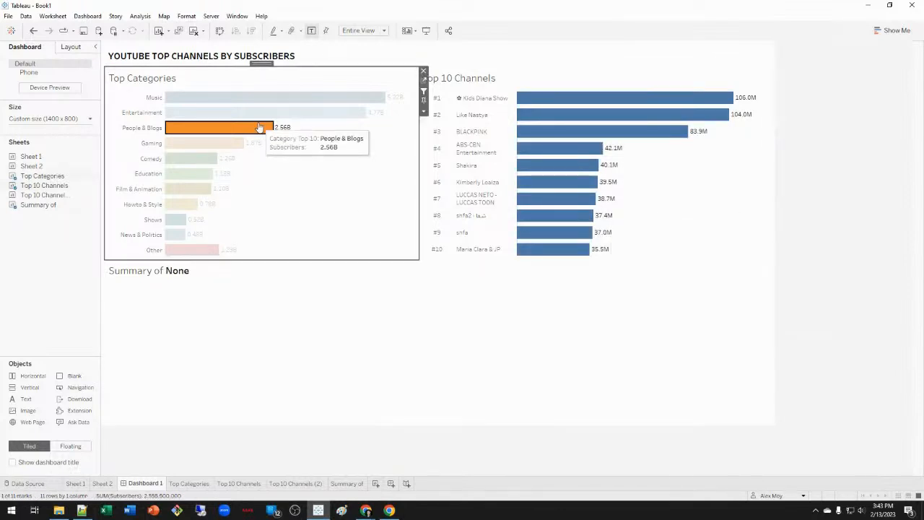
click(306, 176)
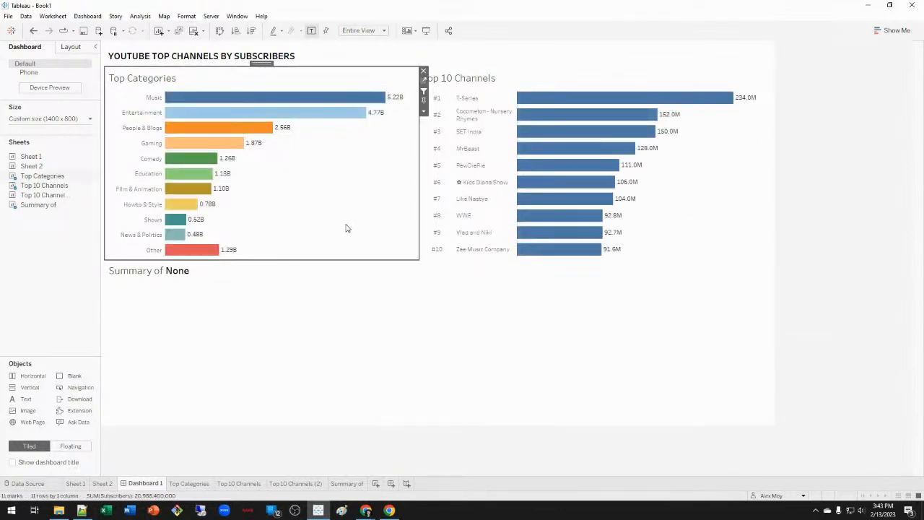
click(203, 250)
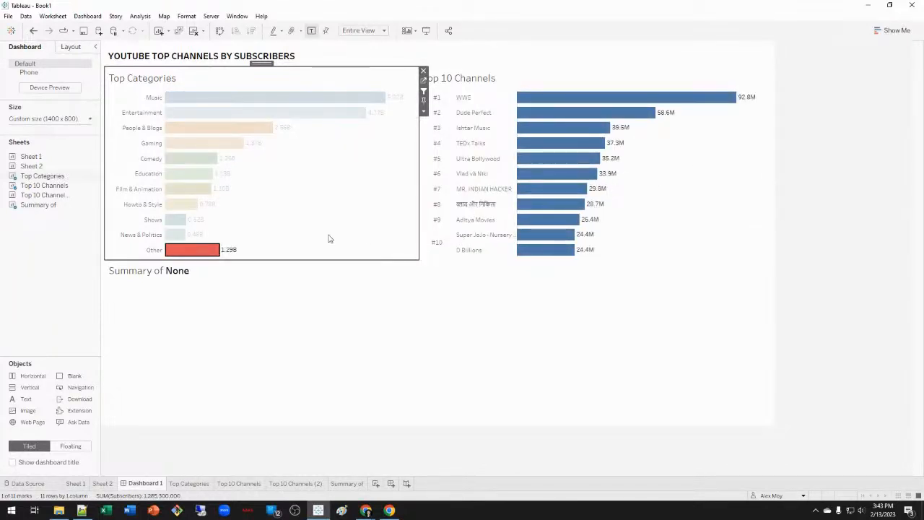
click(215, 251)
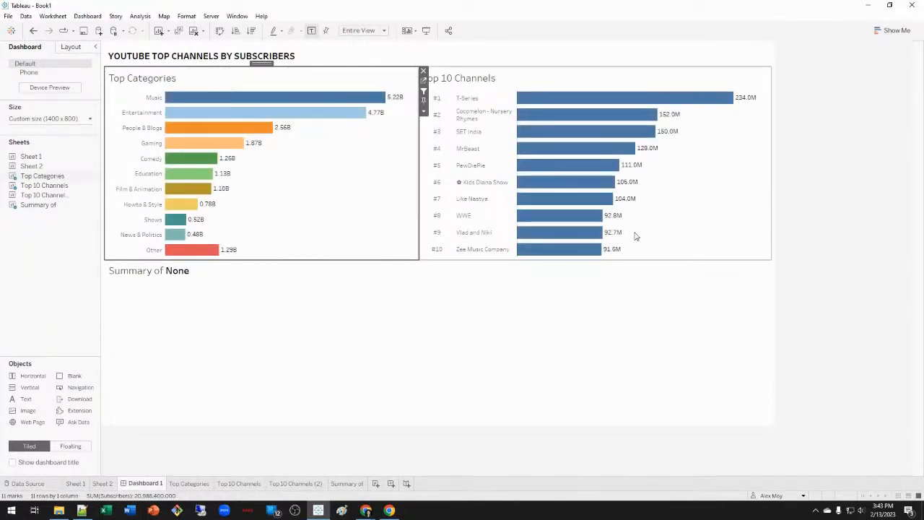
click(696, 230)
click(827, 220)
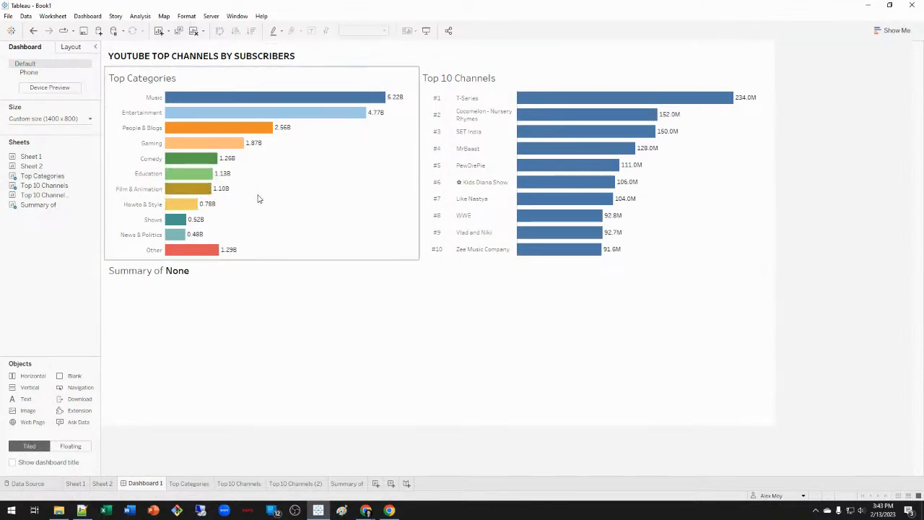
key(alt+Tab)
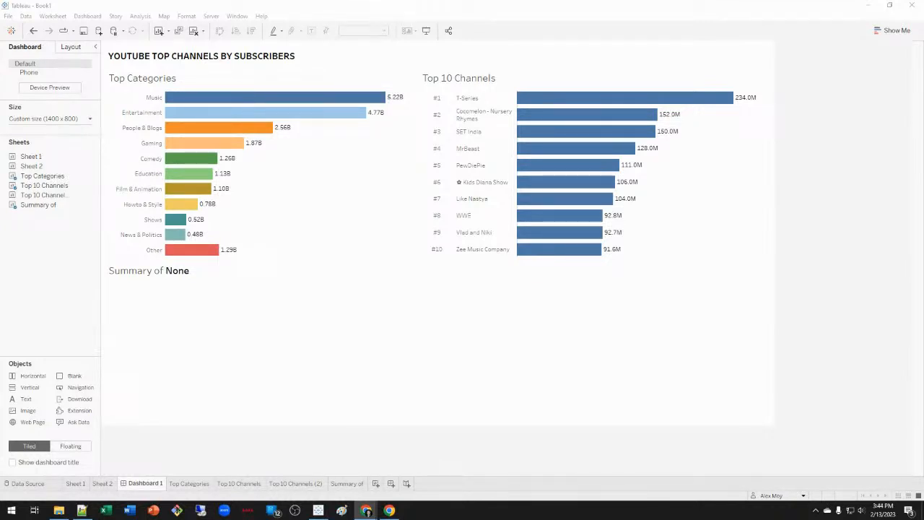
click(209, 4)
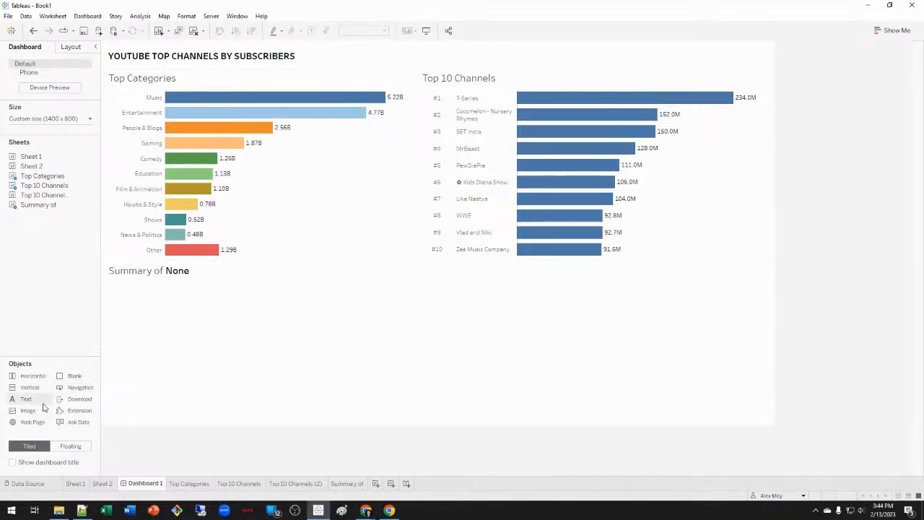
Add an Image object beside the title showing youtube image.png, fitted and centred.
drag(28, 399, 112, 62)
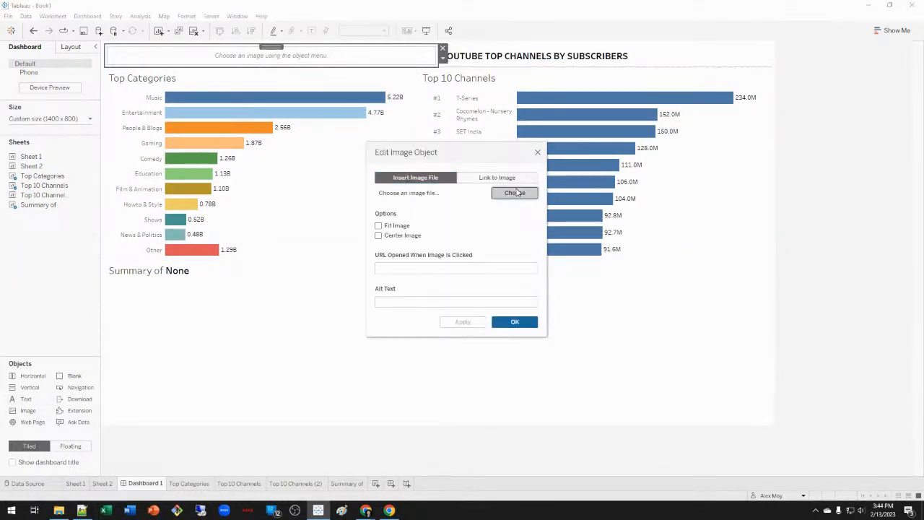
click(514, 193)
click(500, 216)
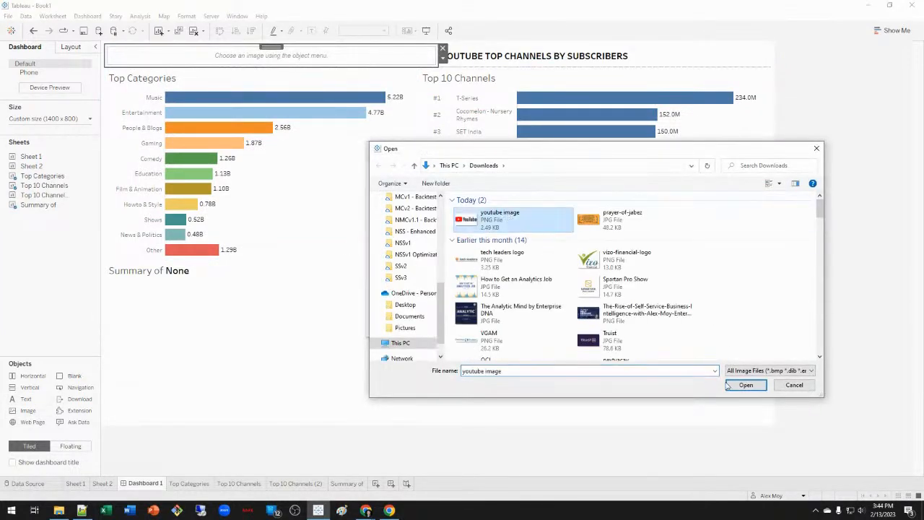
click(746, 385)
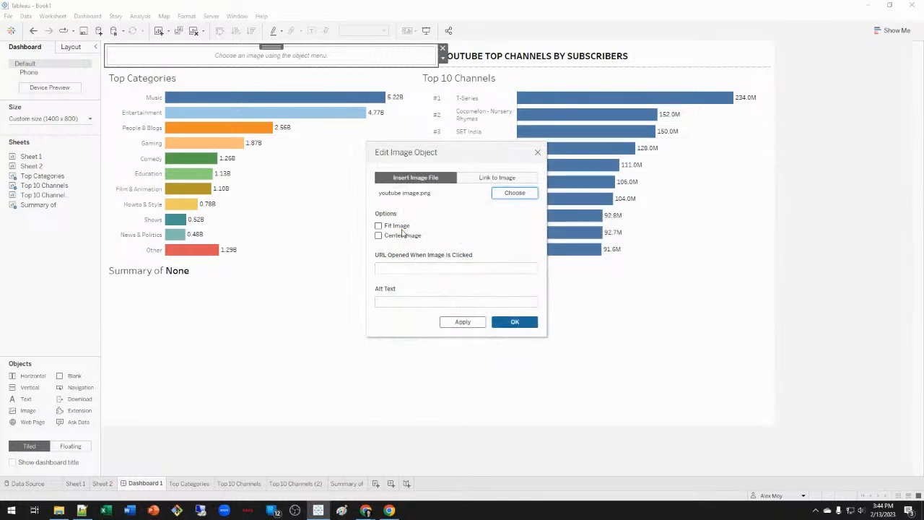
click(468, 324)
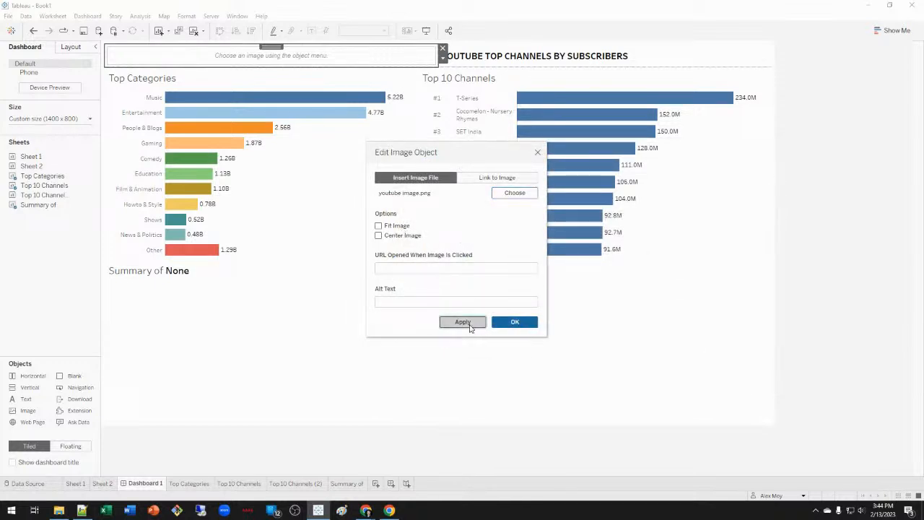
click(392, 228)
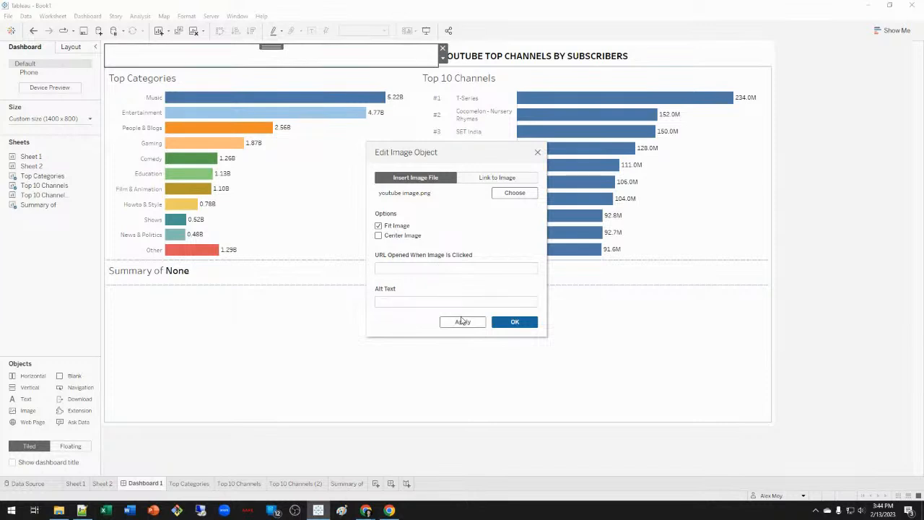
click(416, 236)
click(463, 322)
click(515, 322)
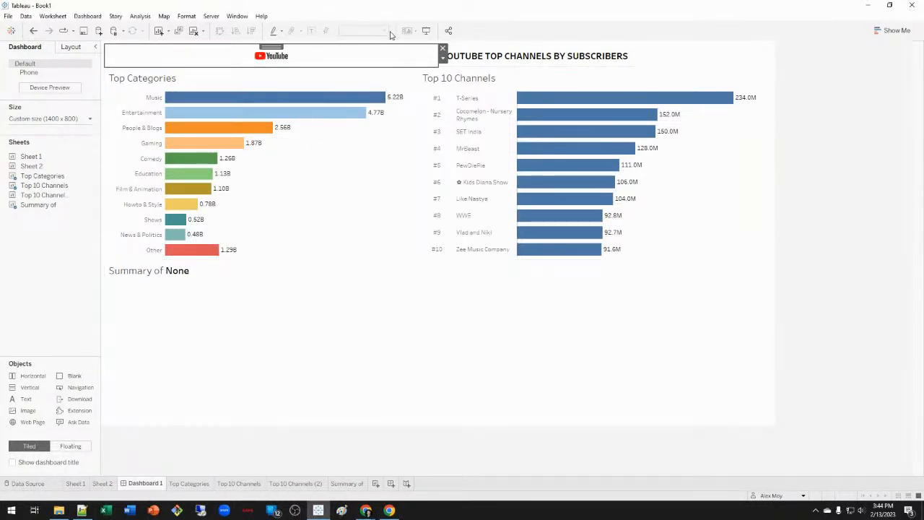
Narrow the logo box so the title fills the row, and make the title row slightly taller.
drag(428, 52, 157, 53)
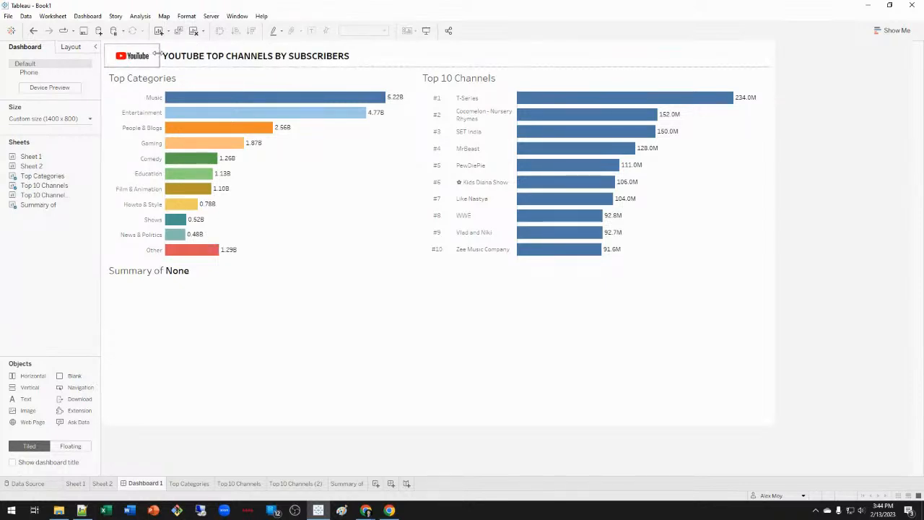
click(212, 67)
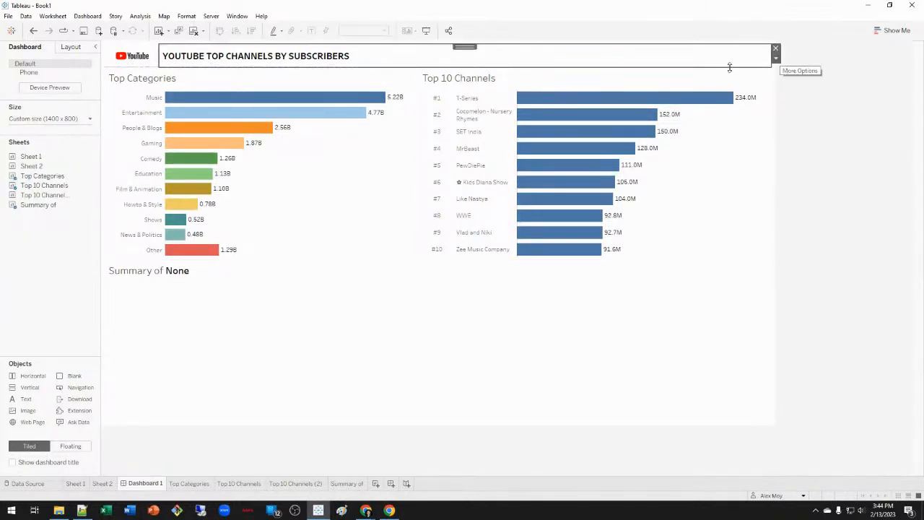
click(776, 57)
click(799, 132)
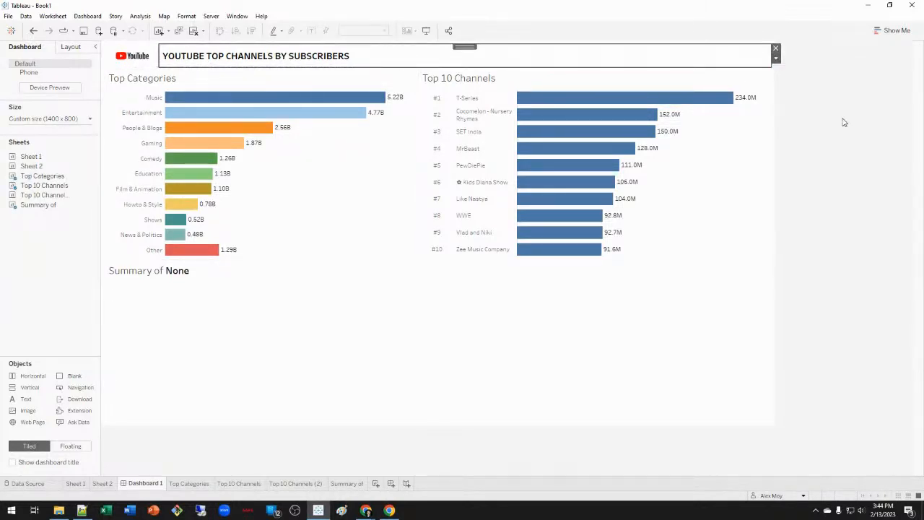
click(153, 66)
click(166, 68)
drag(166, 68, 167, 73)
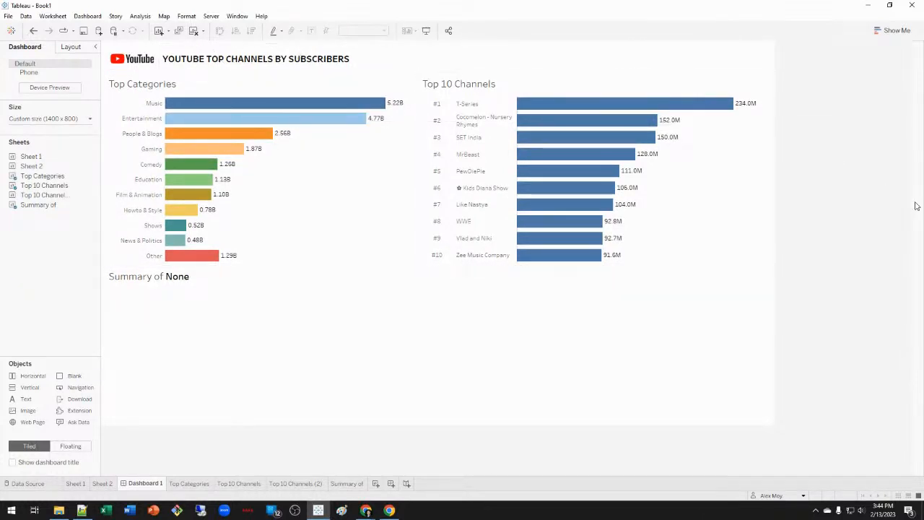
Change the dashboard title text to 'TOP CHANNELS DASHBOARD FOR 2022'.
double_click(303, 58)
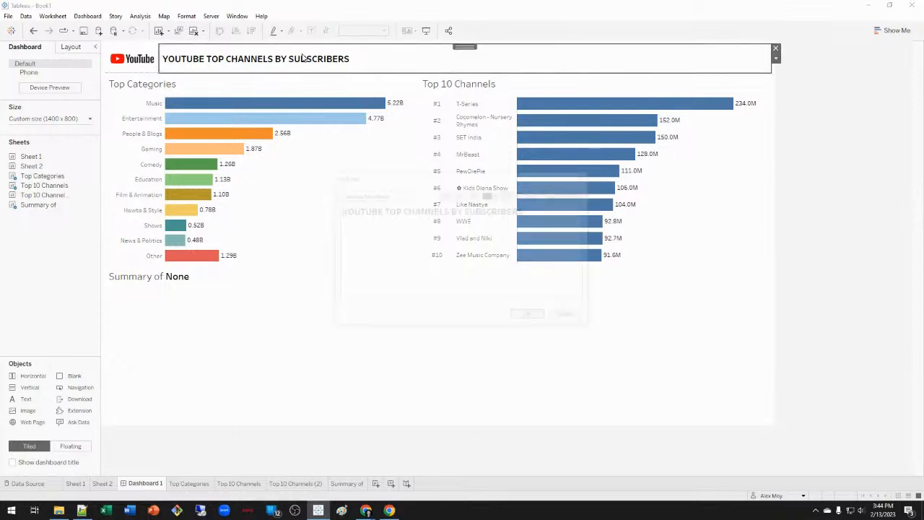
key(ctrl+shift+Right)
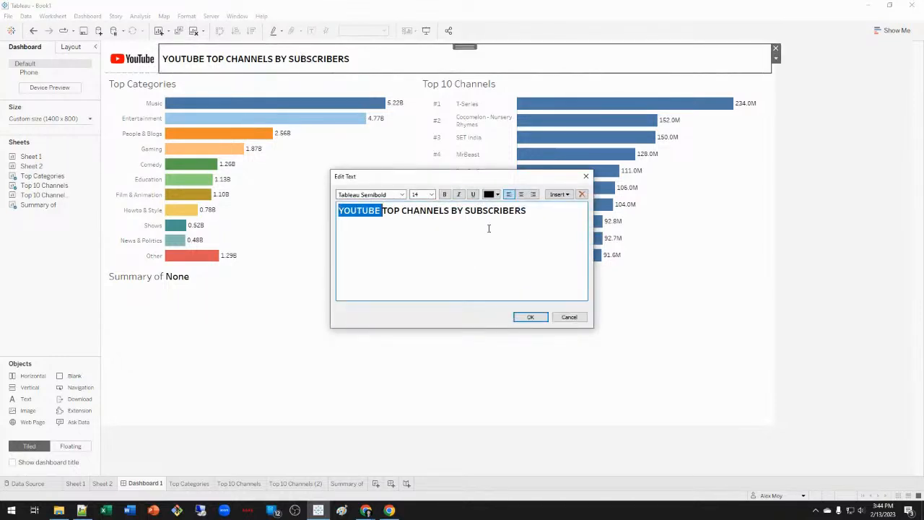
key(Delete)
key(End)
key(ctrl+shift+Left)
key(ctrl+shift+Left)
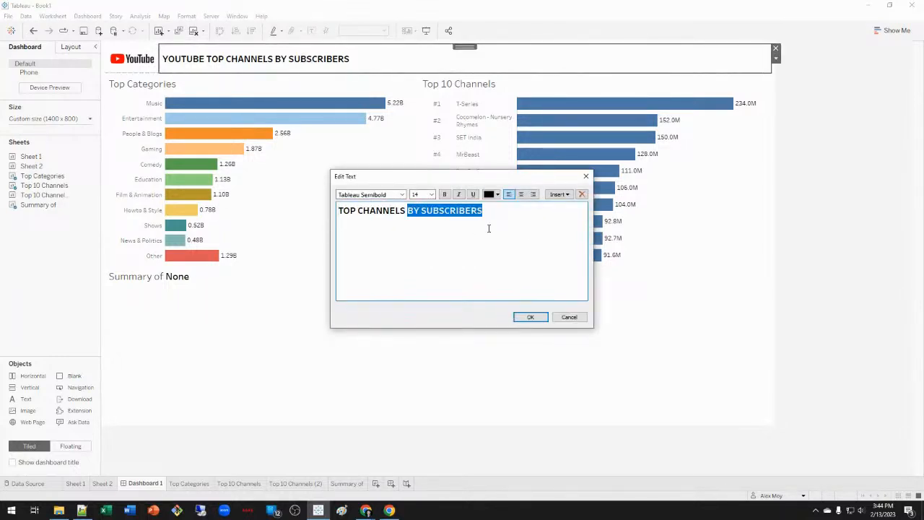
key(Delete)
text(DAQ)
text(SHBOAR)
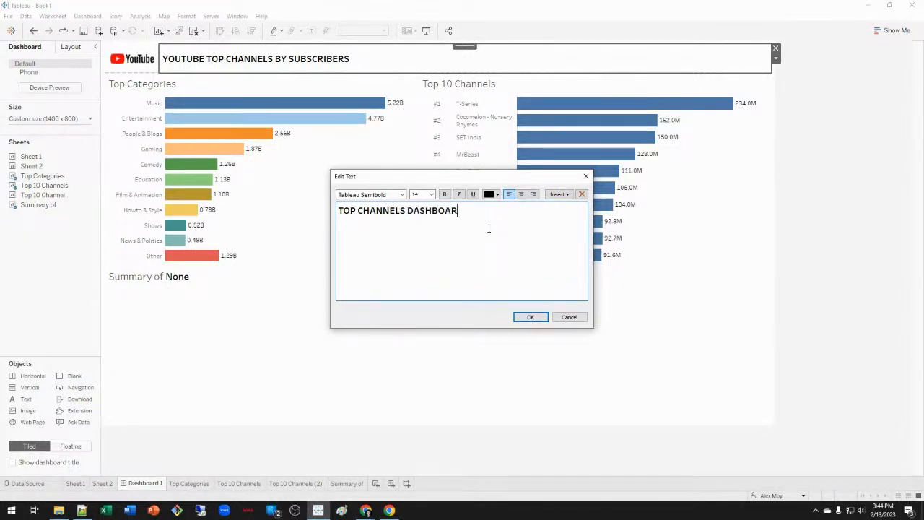
text(D for)
key(BackSpace)
text(FOR 2022)
click(543, 318)
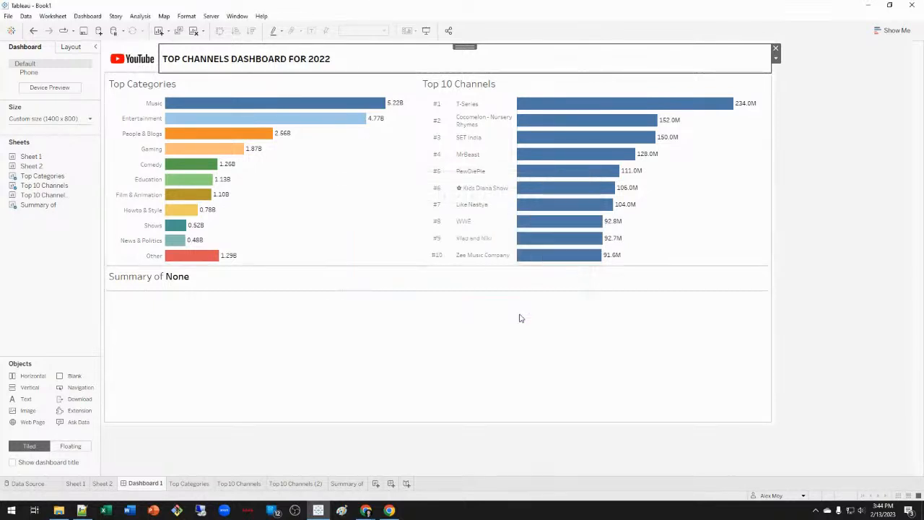
click(872, 229)
Set all of the title text to font size 16.
click(351, 52)
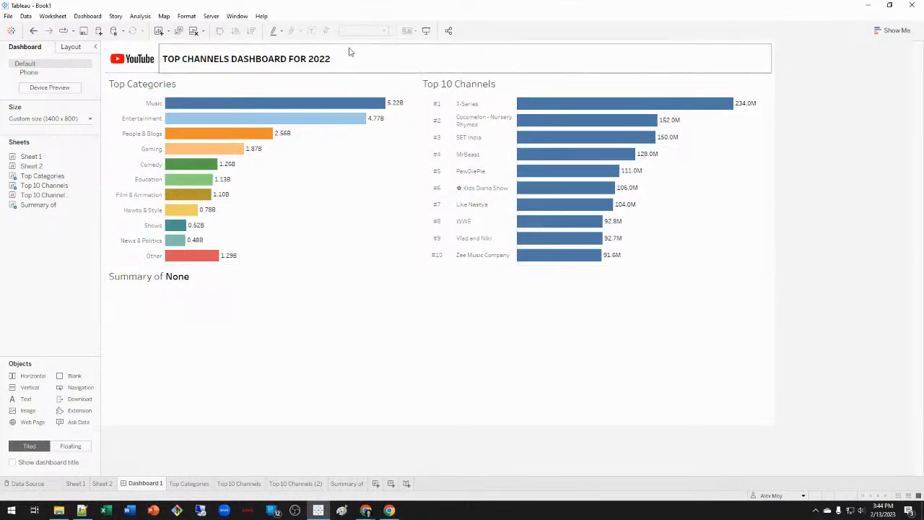
double_click(351, 51)
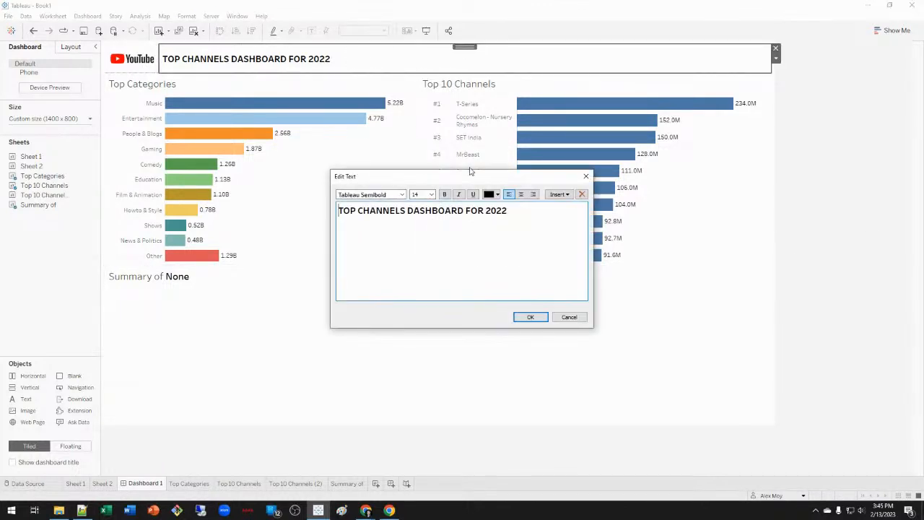
key(ctrl+a)
click(431, 194)
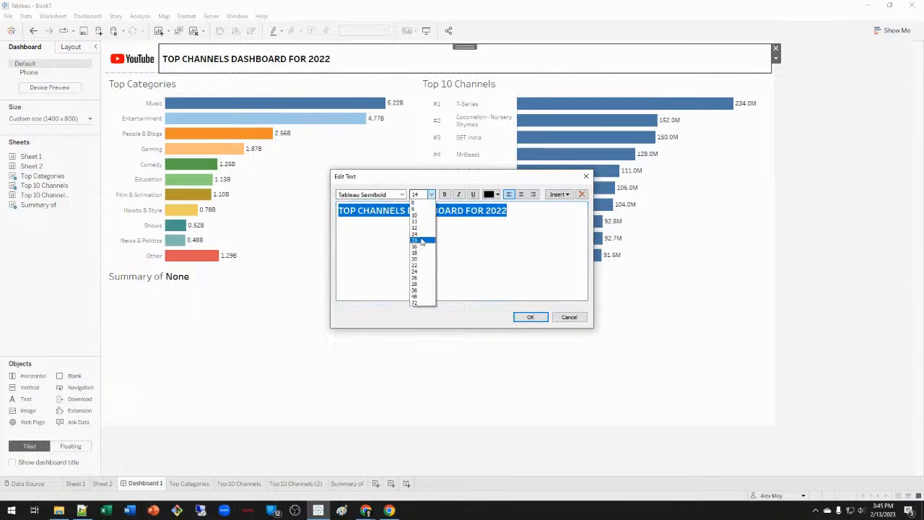
click(424, 243)
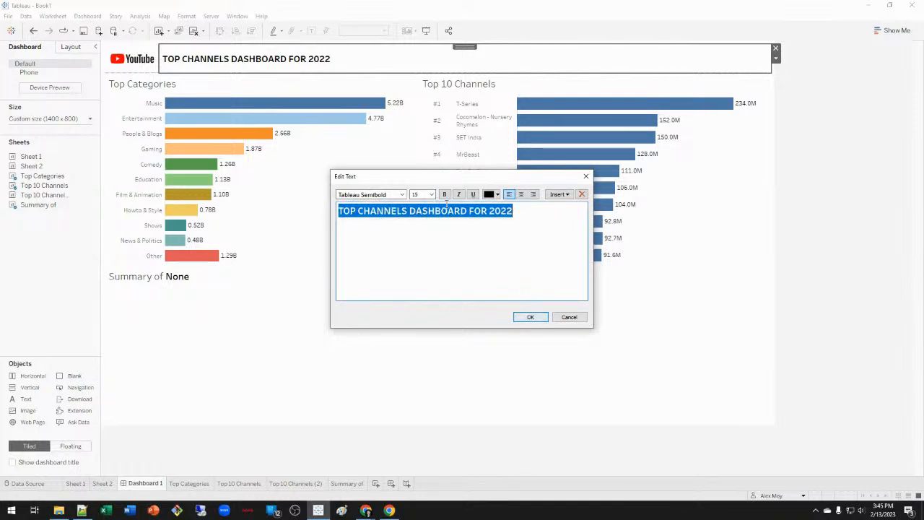
click(431, 194)
click(424, 250)
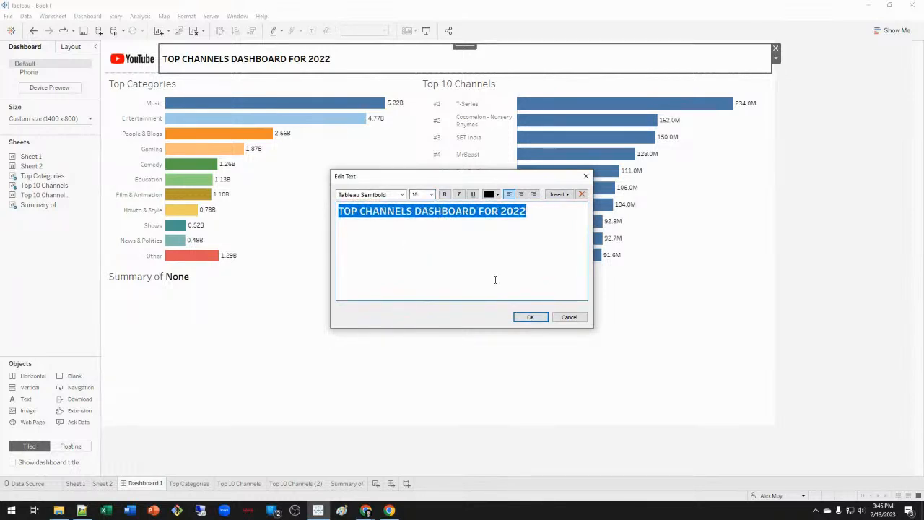
click(531, 318)
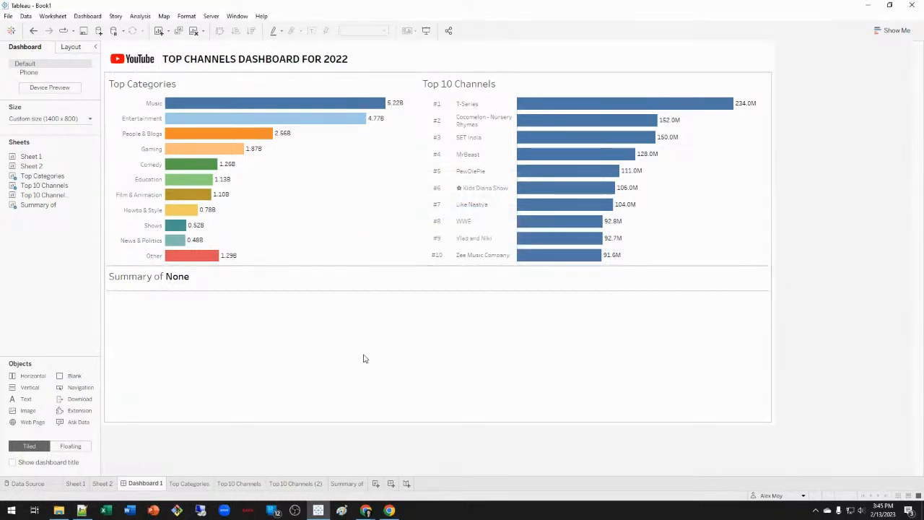
click(340, 483)
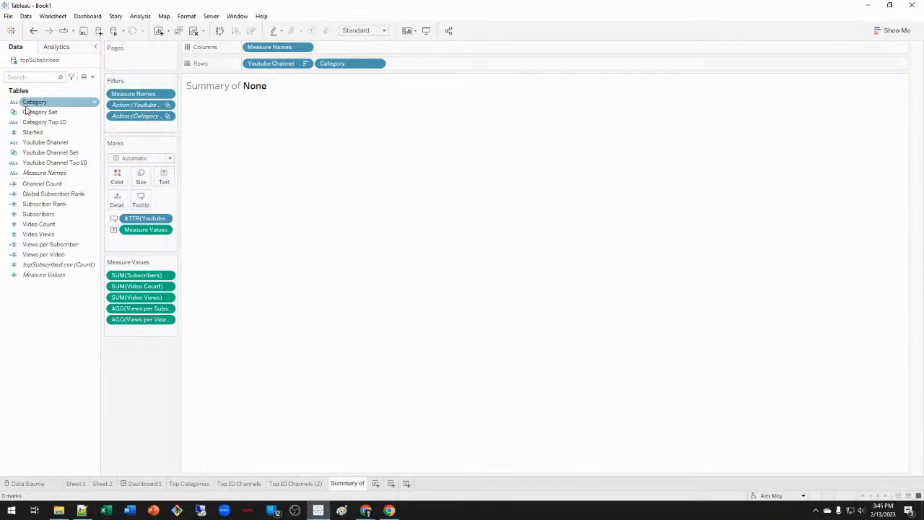
Add Started to the summary table's rows and check that T-Series shows 2006.
drag(37, 132, 434, 64)
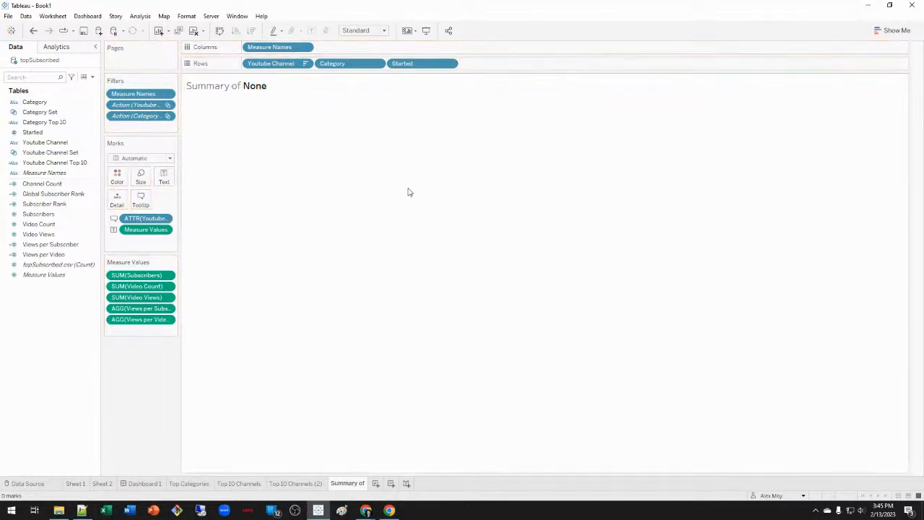
click(180, 485)
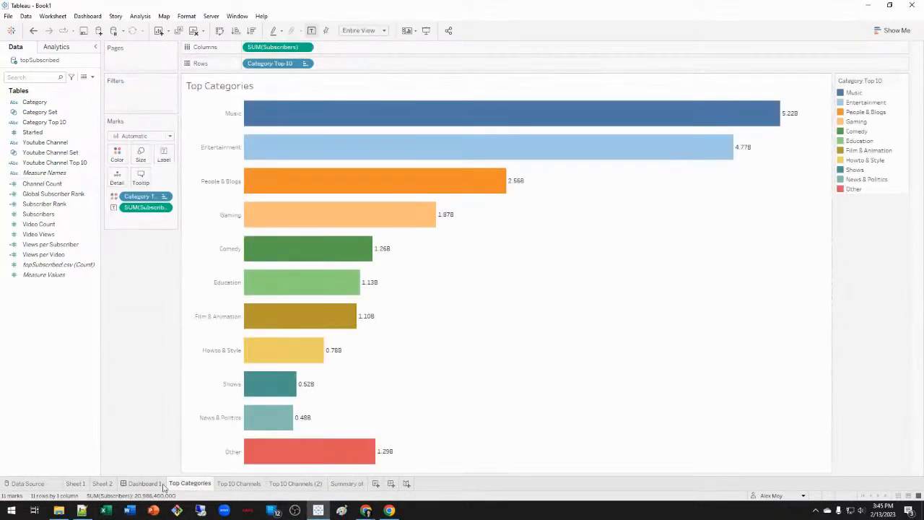
click(153, 485)
click(614, 103)
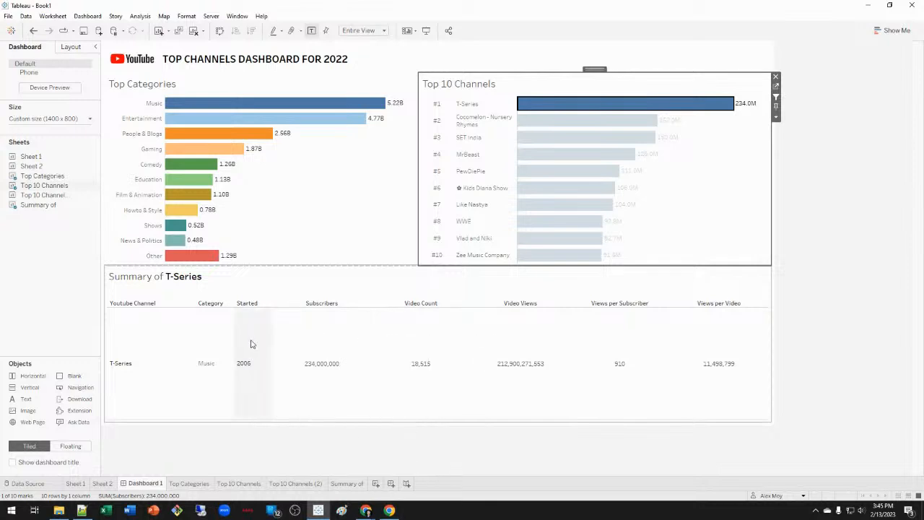
Centre-align the Youtube Channel header and values in the summary table.
right_click(156, 348)
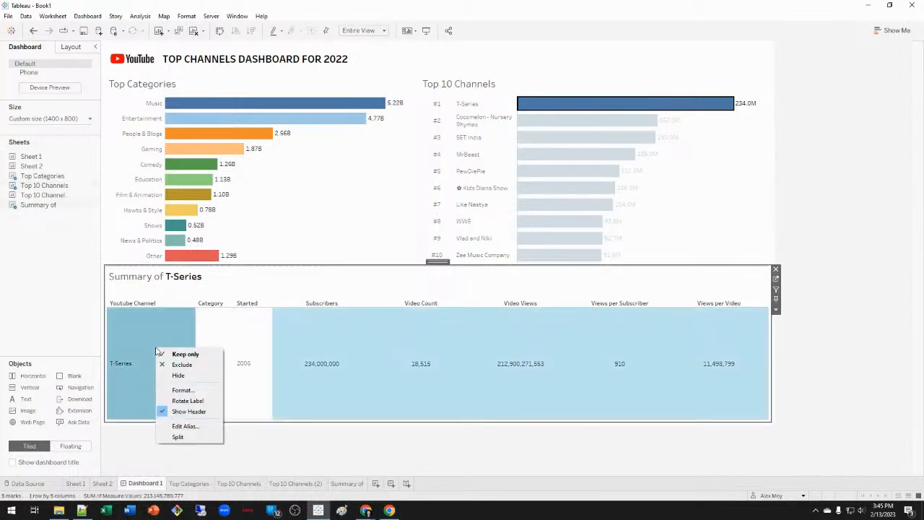
click(199, 391)
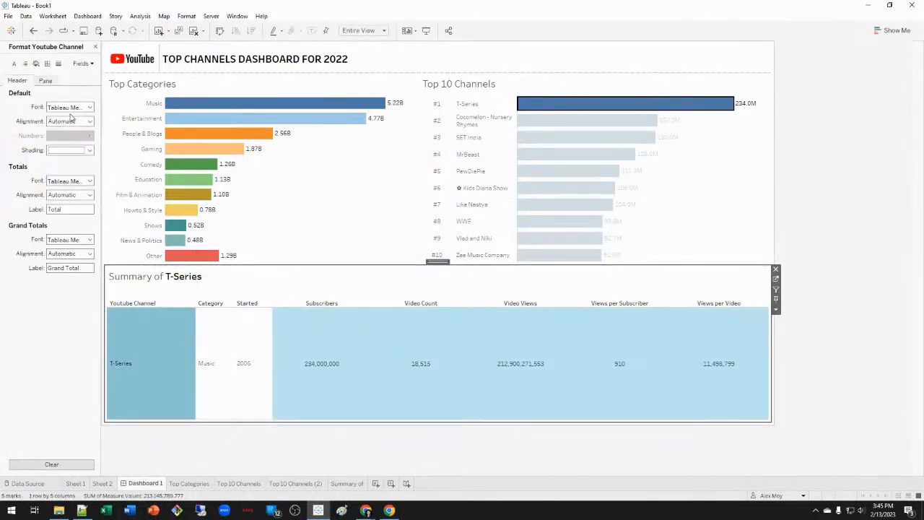
click(70, 120)
click(71, 160)
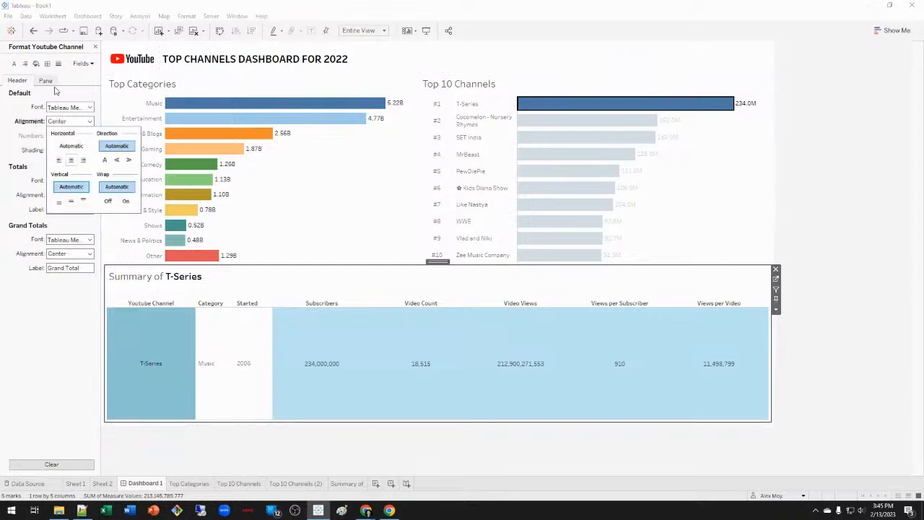
click(45, 80)
click(70, 121)
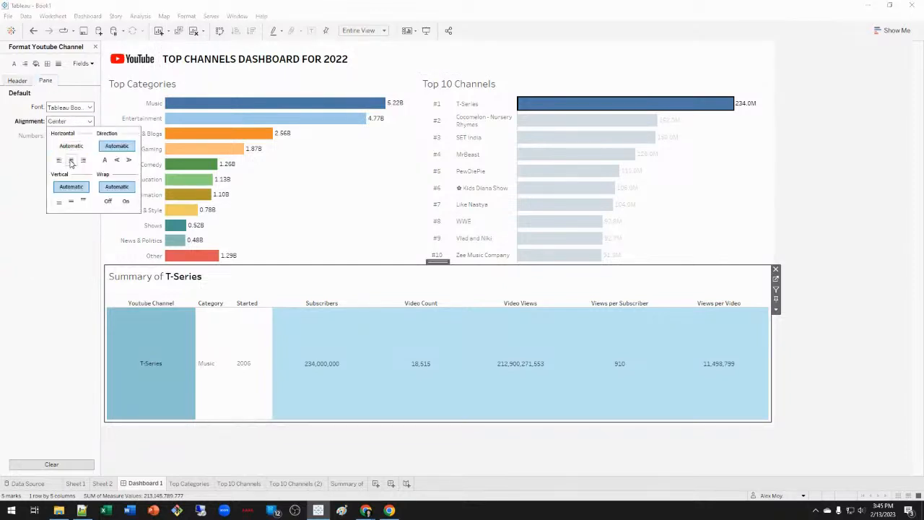
Centre-align the Started field's values.
click(82, 65)
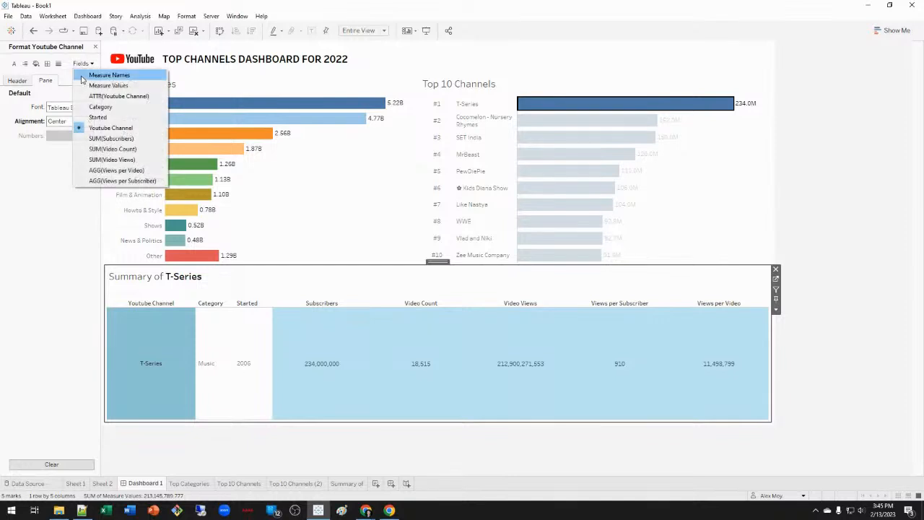
click(95, 118)
click(75, 121)
click(70, 159)
click(22, 165)
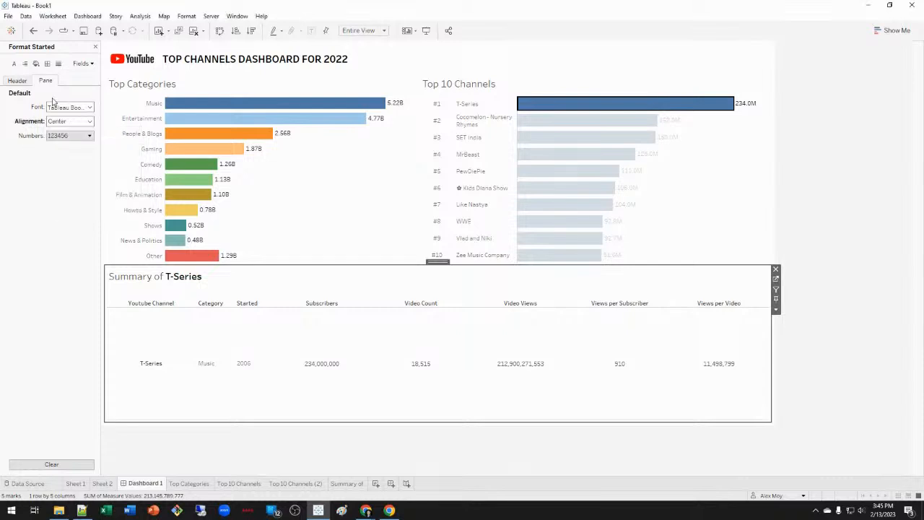
Centre-align the Category field's values and header.
click(84, 64)
click(99, 107)
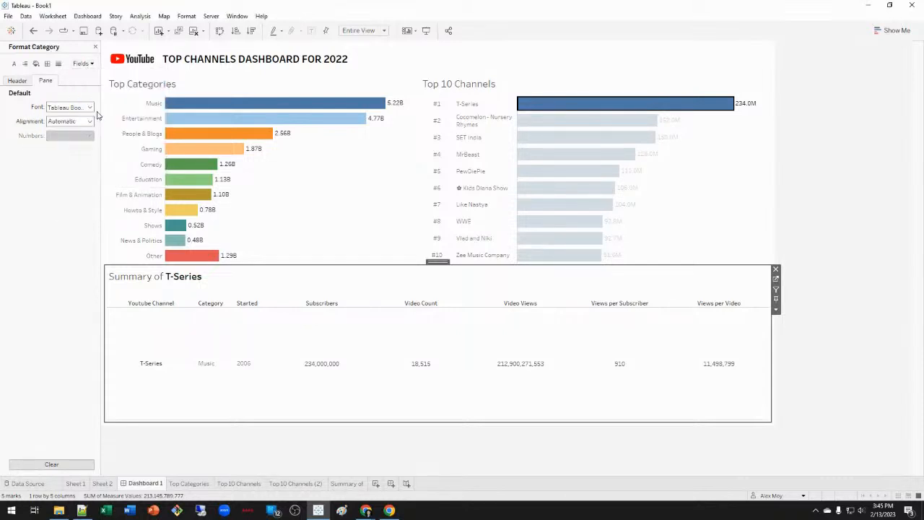
click(69, 121)
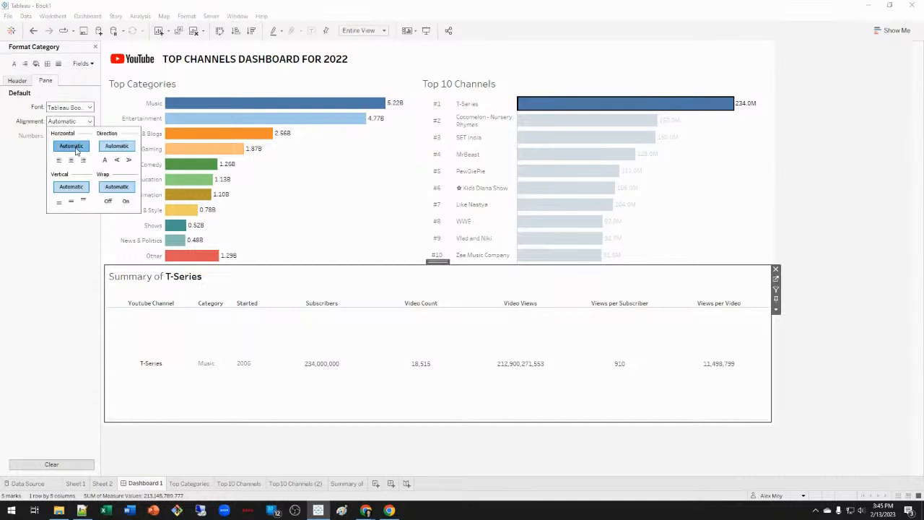
click(71, 160)
click(44, 203)
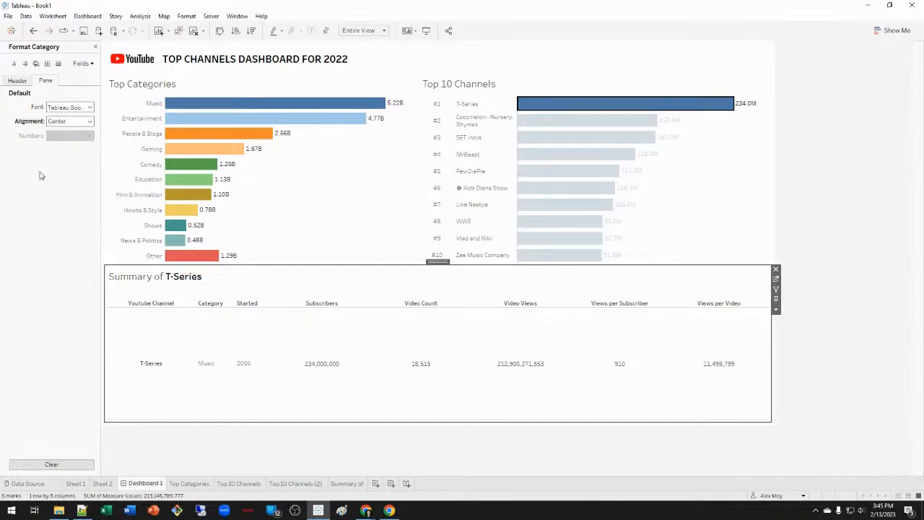
click(18, 80)
click(68, 122)
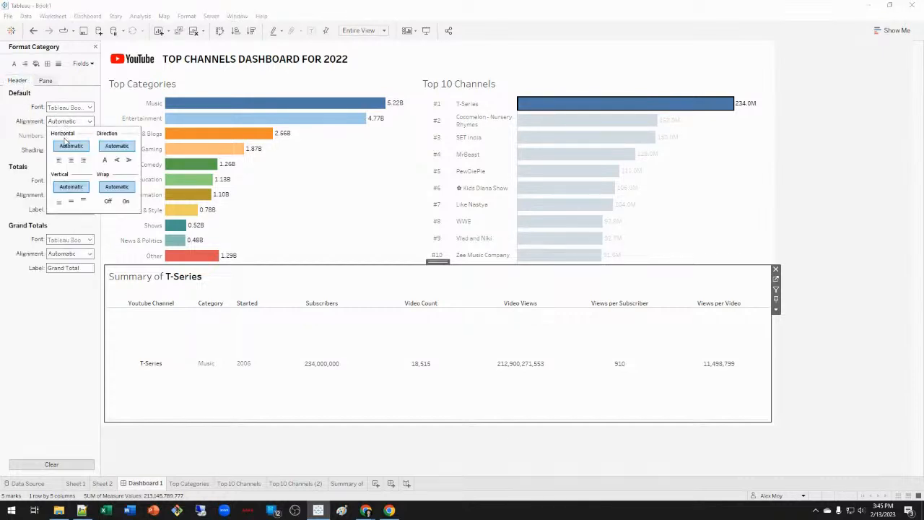
click(71, 160)
click(58, 293)
Centre-align the Started header, then deselect the summary table.
click(81, 64)
click(94, 117)
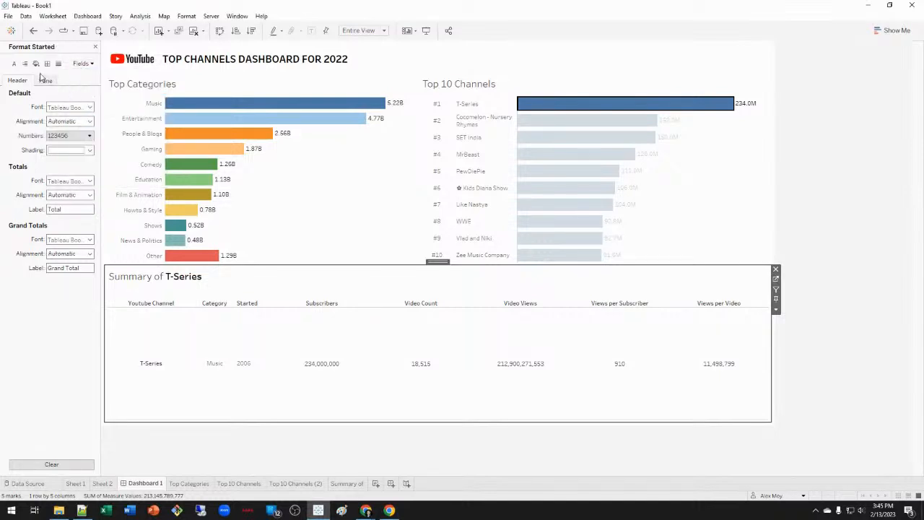
click(67, 122)
click(71, 160)
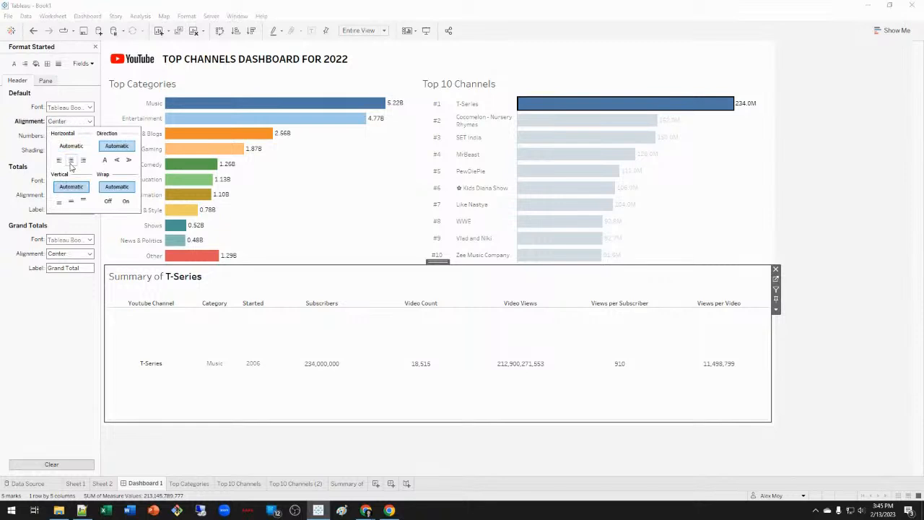
click(48, 282)
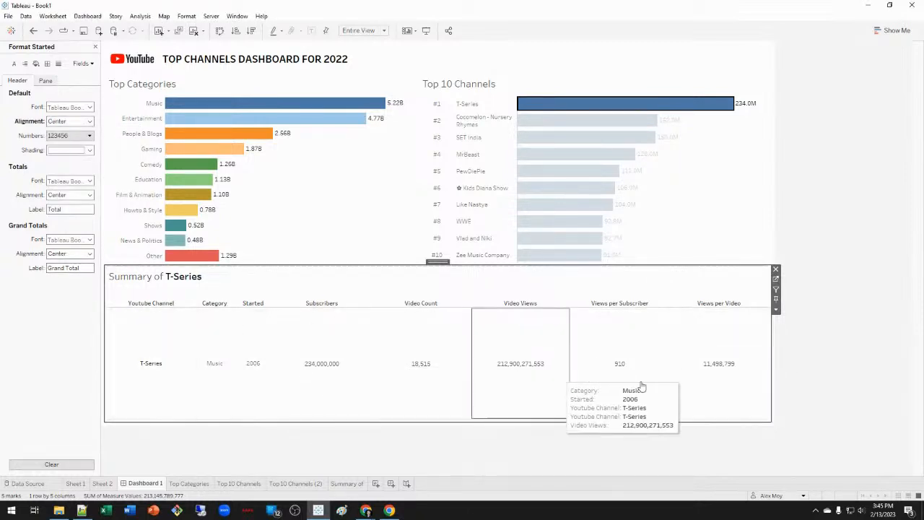
click(859, 375)
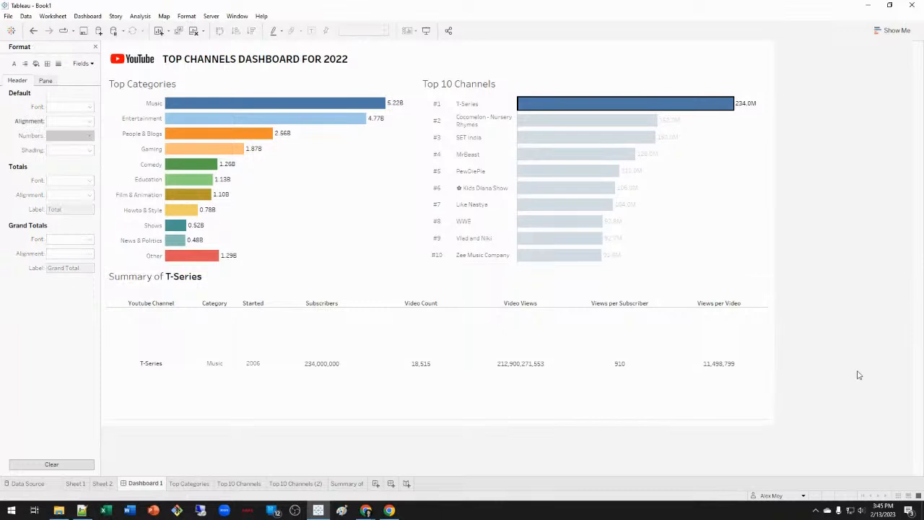
Test-select the top four channel bars in Top 10 Channels, then clear the selection.
click(712, 181)
click(702, 130)
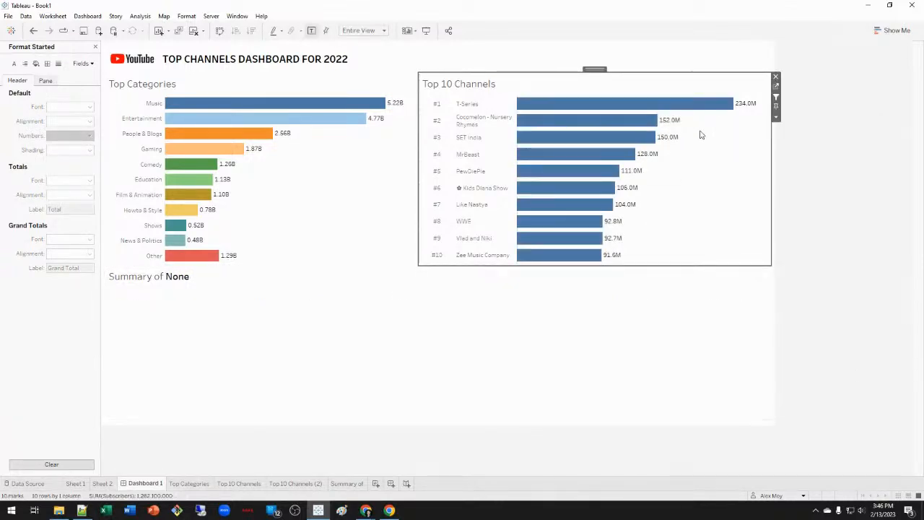
drag(735, 209, 633, 99)
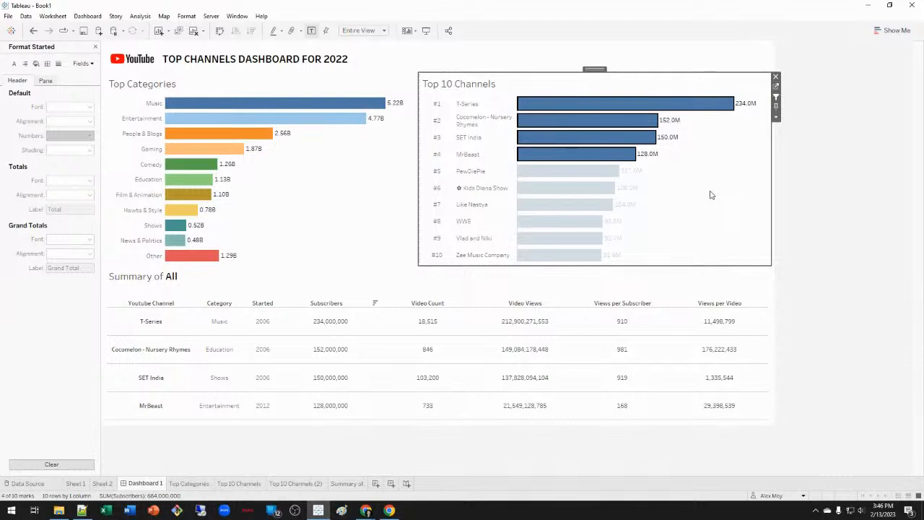
click(711, 195)
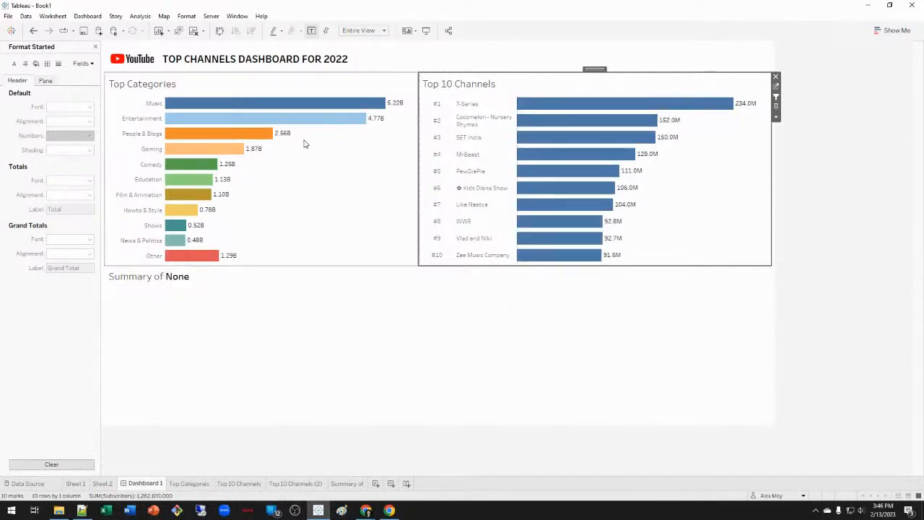
Marquee-select all ten channel bars so the summary shows 'Summary of All'.
click(305, 198)
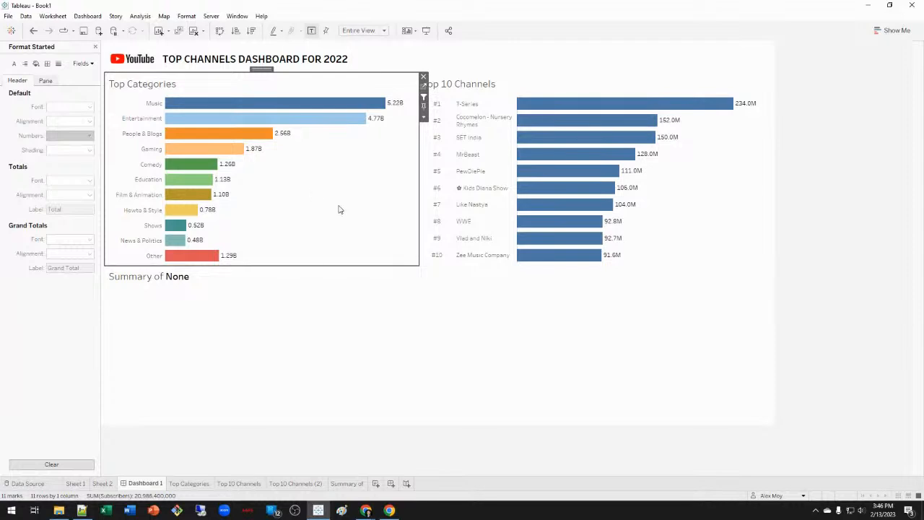
drag(675, 256, 550, 97)
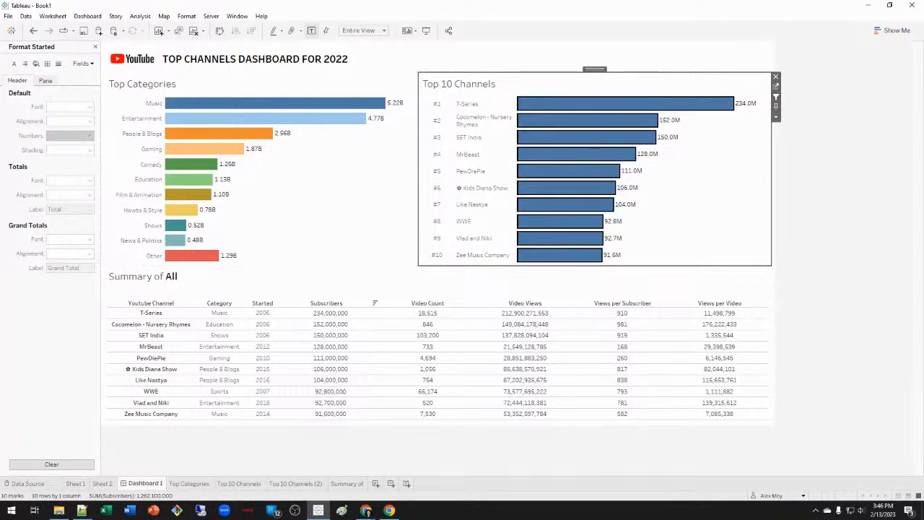
key(alt+Tab)
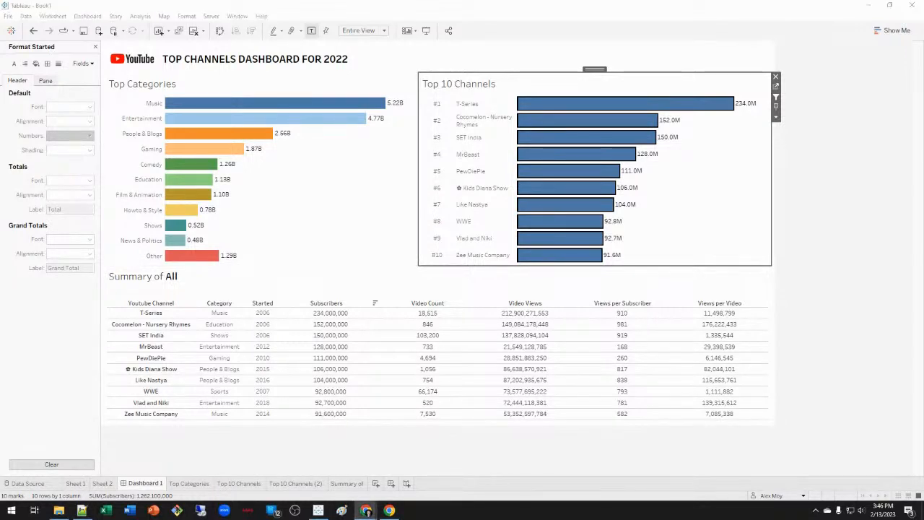